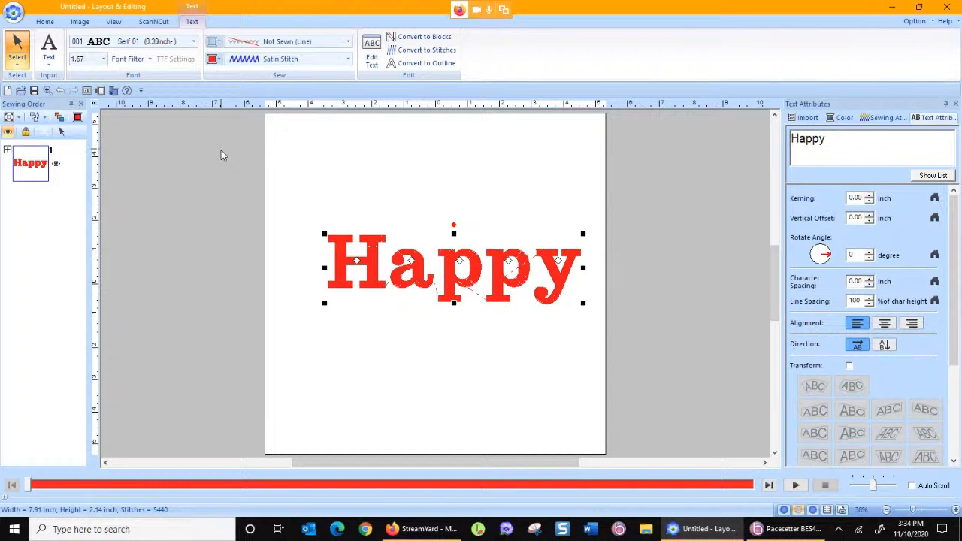
# - Switch the measurement units to millimetres and measure the stitch width across the lower curve of the letter a
pyautogui.click(45, 21)
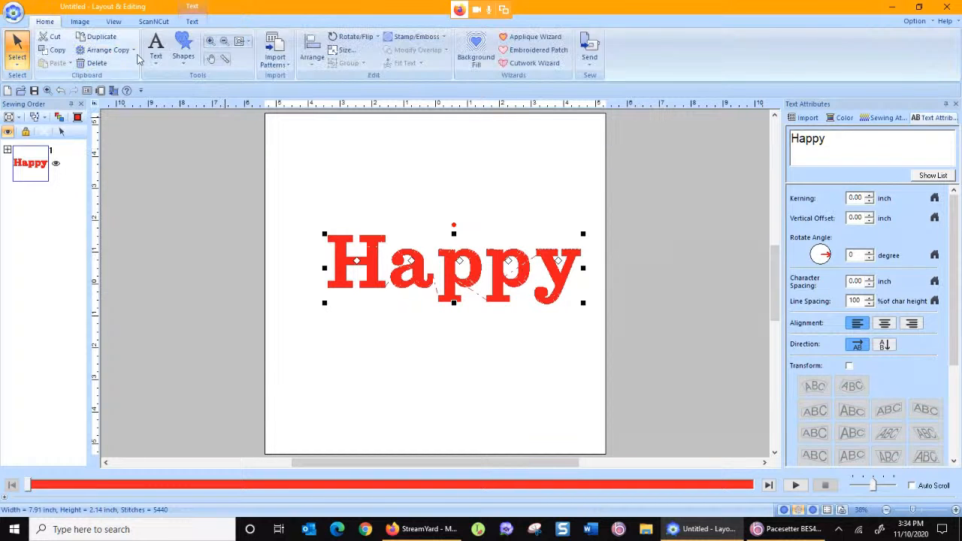
pyautogui.click(94, 109)
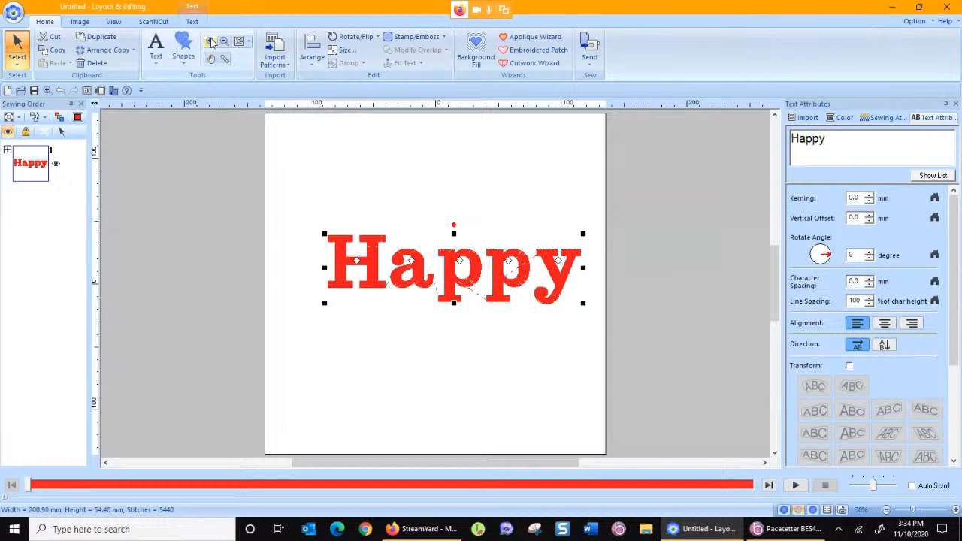
pyautogui.press('z')
pyautogui.moveTo(316, 227); pyautogui.dragTo(407, 299)
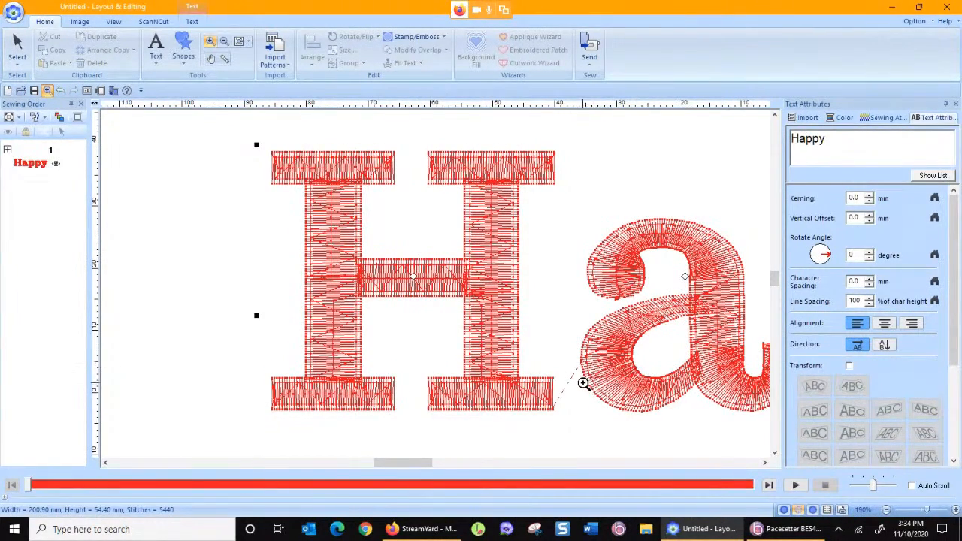
pyautogui.click(222, 60)
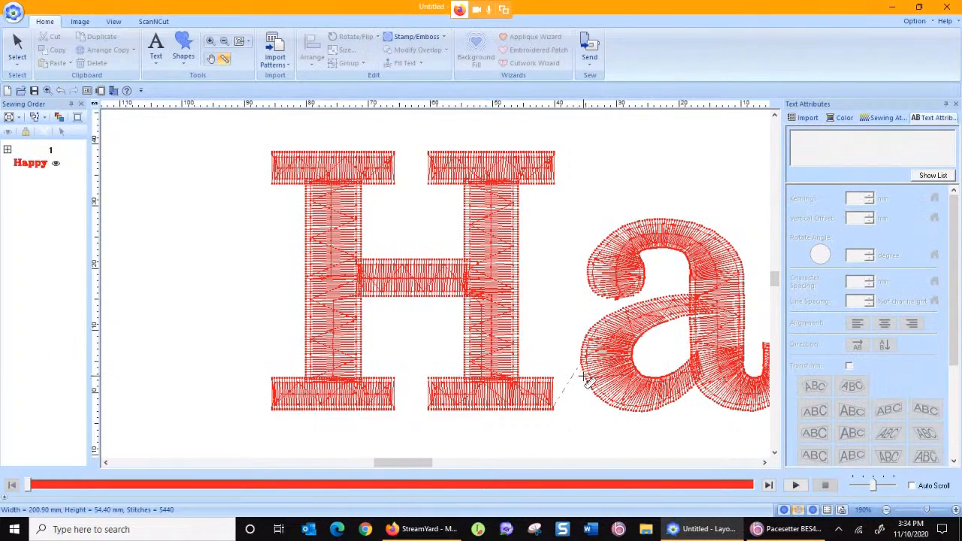
pyautogui.moveTo(587, 378); pyautogui.dragTo(639, 366)
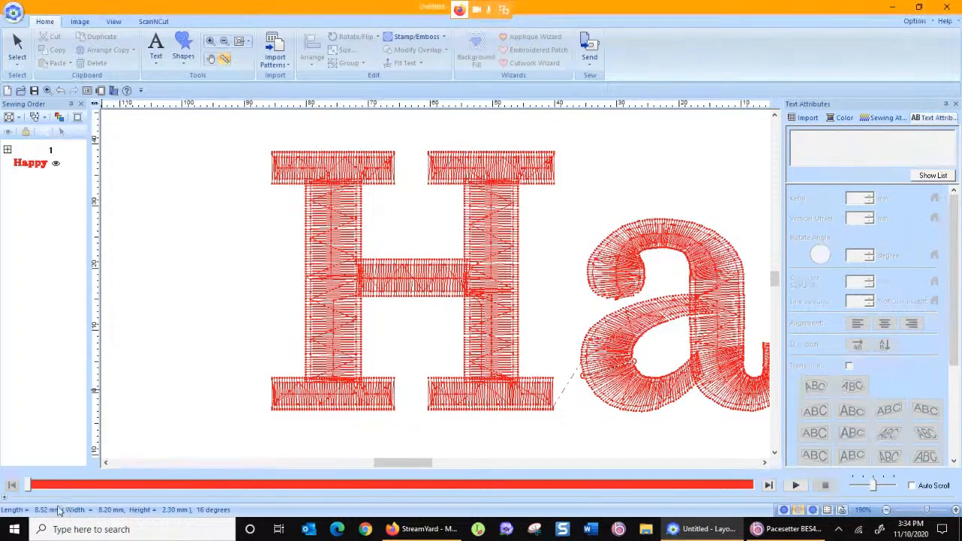
pyautogui.press('ctrl')
pyautogui.press('ctrl')
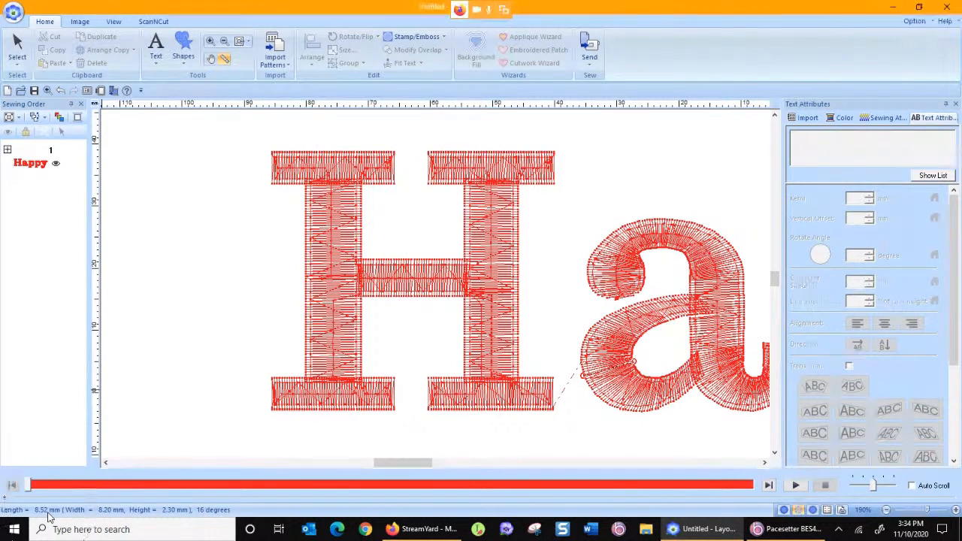
pyautogui.press('ctrl')
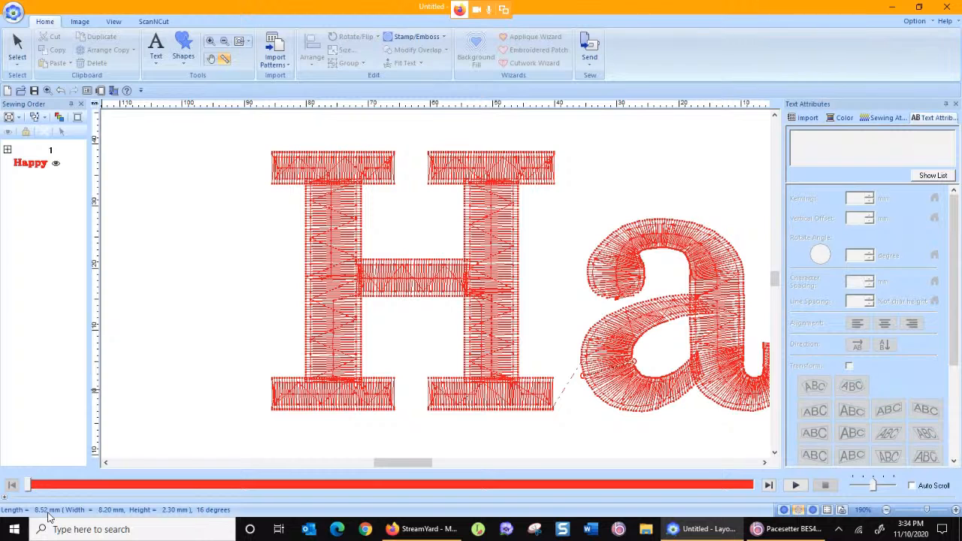
# - Reselect the Happy text and change the design page to the 100 x 100 mm hoop
pyautogui.click(16, 44)
pyautogui.click(351, 189)
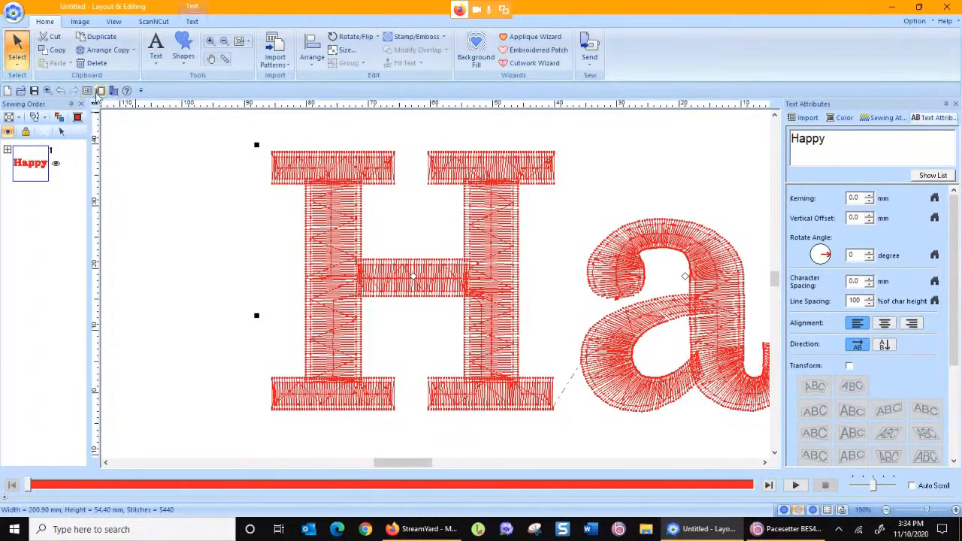
pyautogui.click(101, 91)
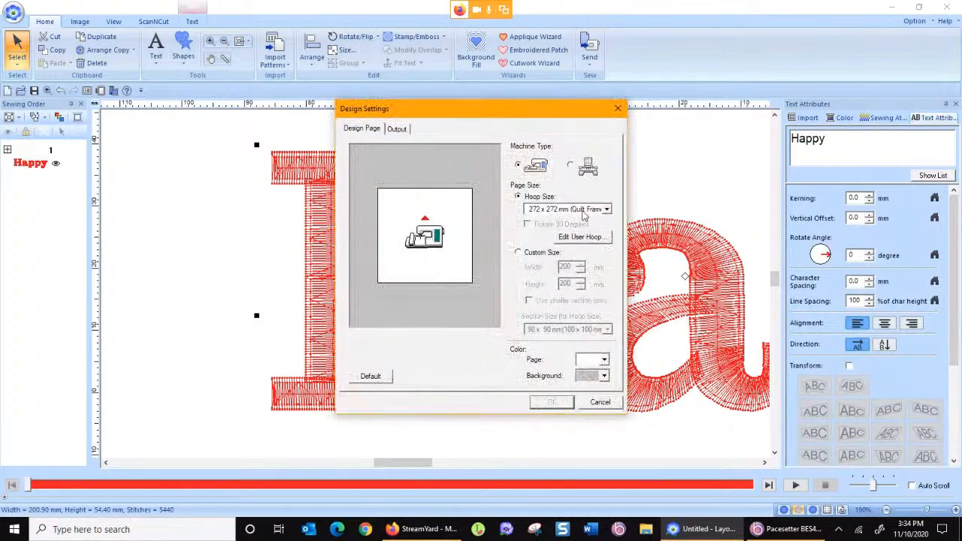
pyautogui.click(583, 213)
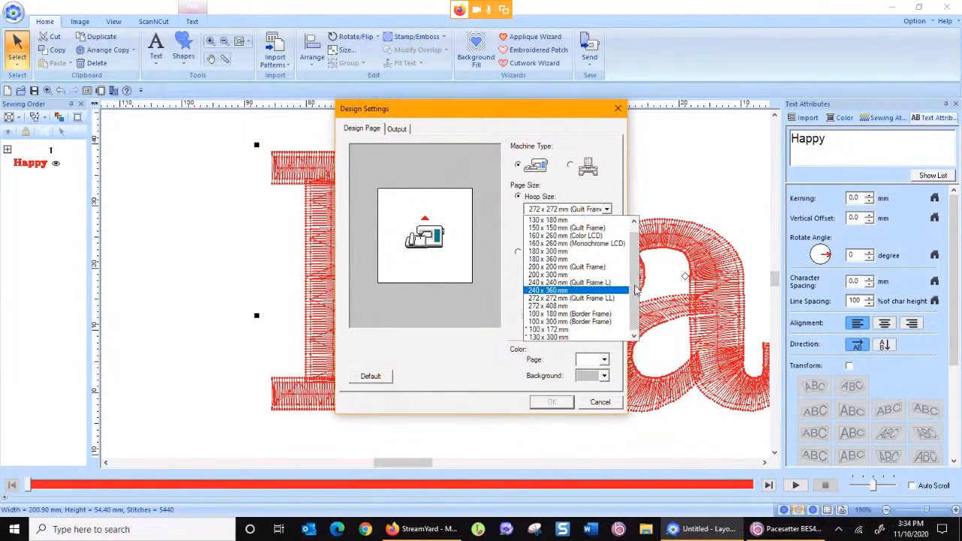
pyautogui.scroll(3, 635, 290)
pyautogui.click(581, 224)
pyautogui.click(551, 402)
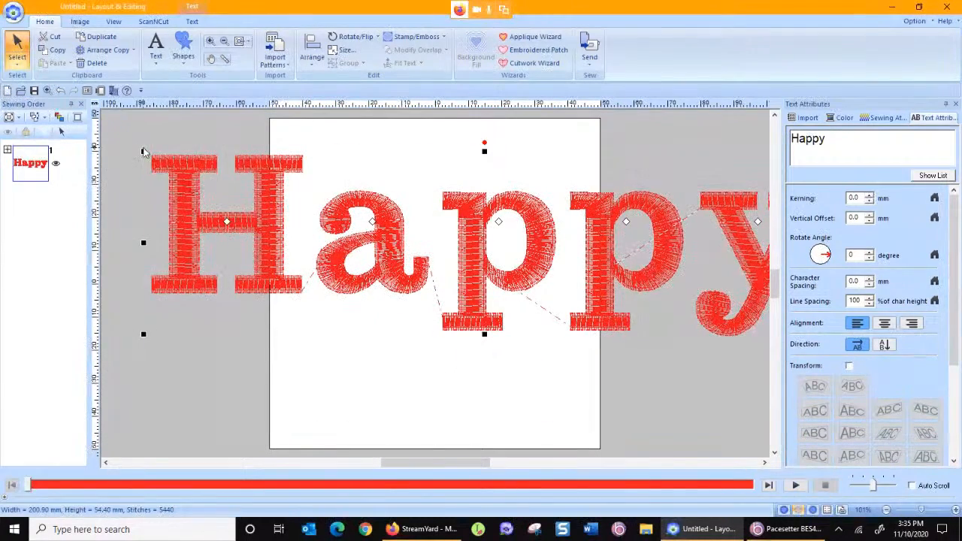
# - Shrink the Happy text to about 91 mm wide by 33 mm high and place it inside the hoop area
pyautogui.moveTo(143, 151); pyautogui.dragTo(416, 227)
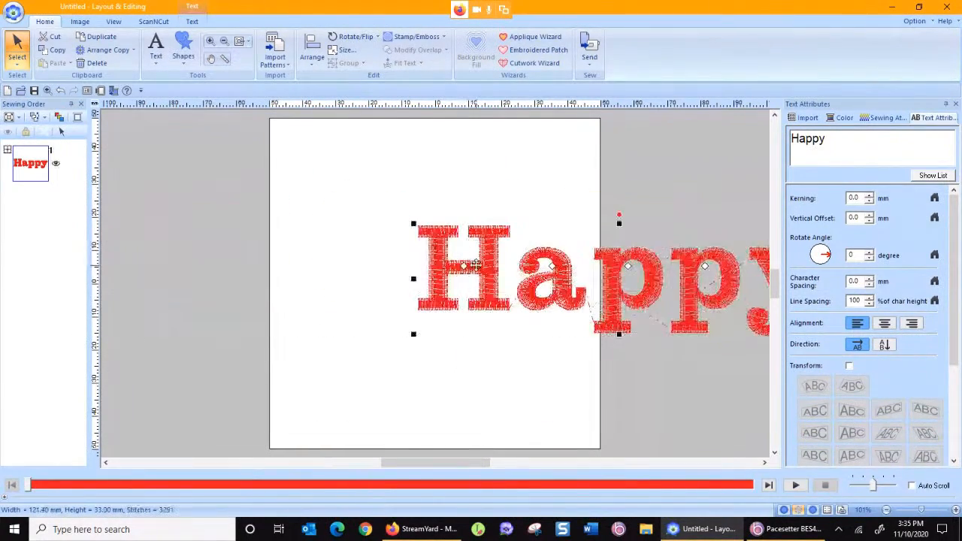
pyautogui.moveTo(476, 266); pyautogui.dragTo(353, 246)
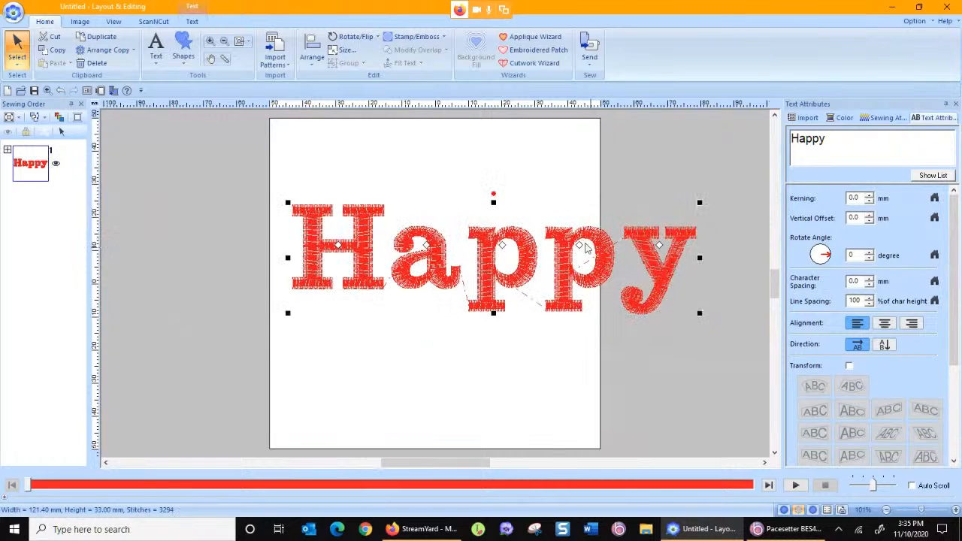
pyautogui.moveTo(700, 258); pyautogui.dragTo(596, 258)
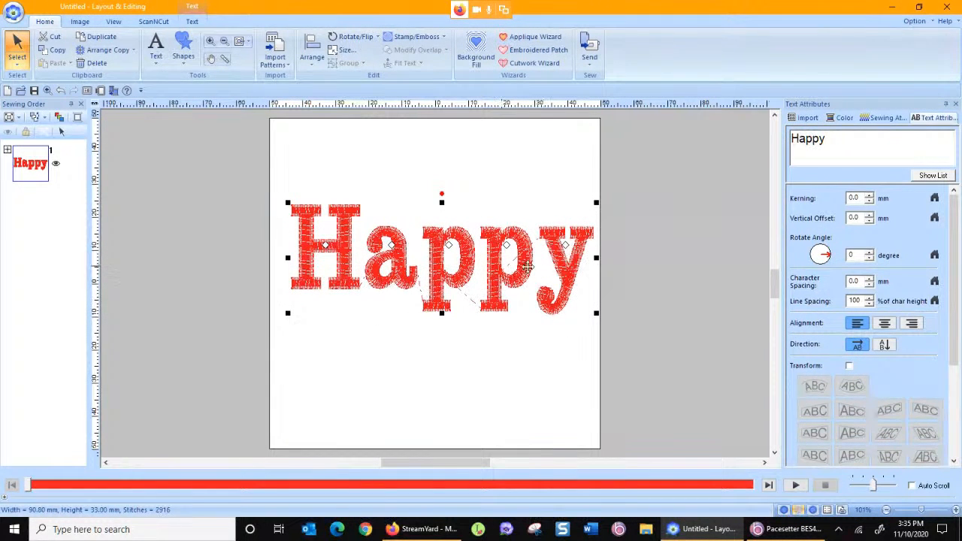
# - Add a Zigzag Stitch outline to the Happy text
pyautogui.click(194, 21)
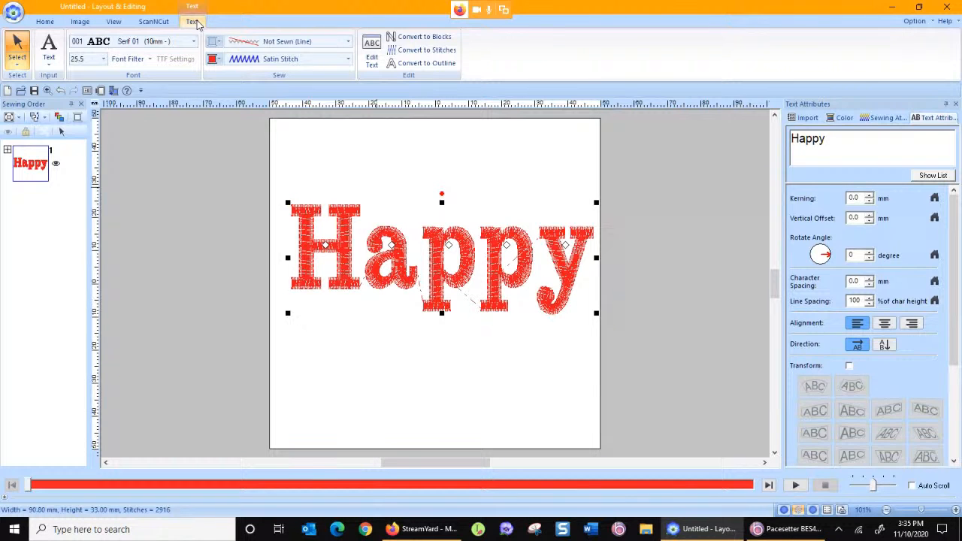
pyautogui.click(348, 43)
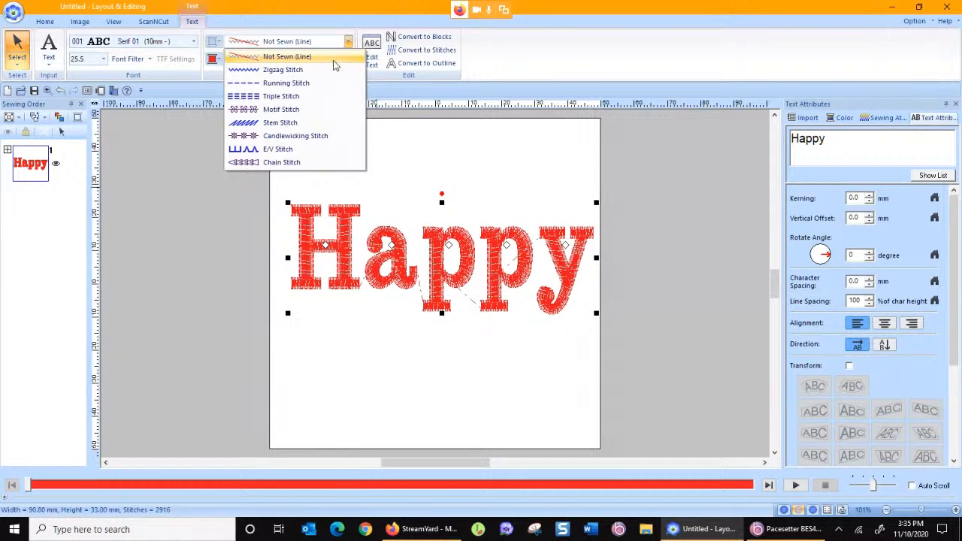
pyautogui.click(329, 72)
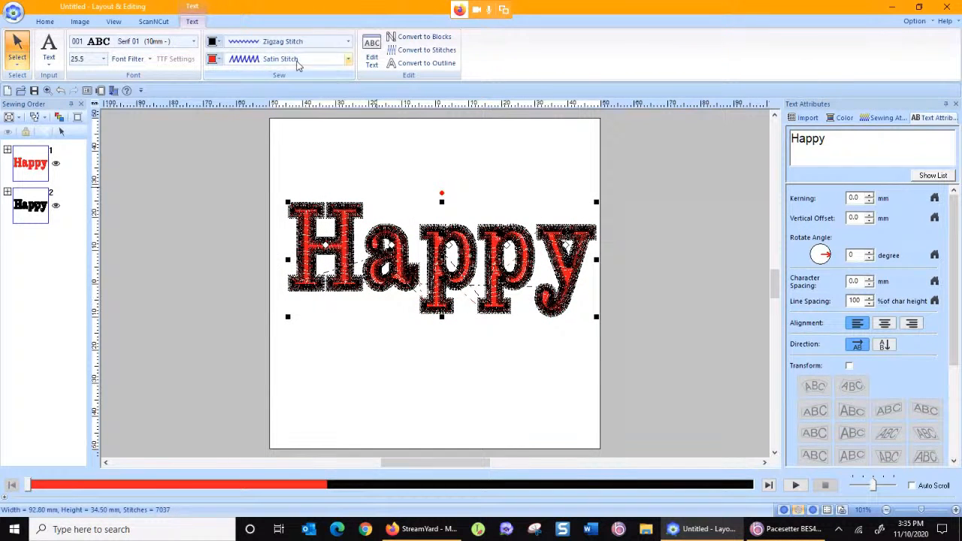
# - Examine the outlined letters H and a up close in the realistic stitch view
pyautogui.click(43, 21)
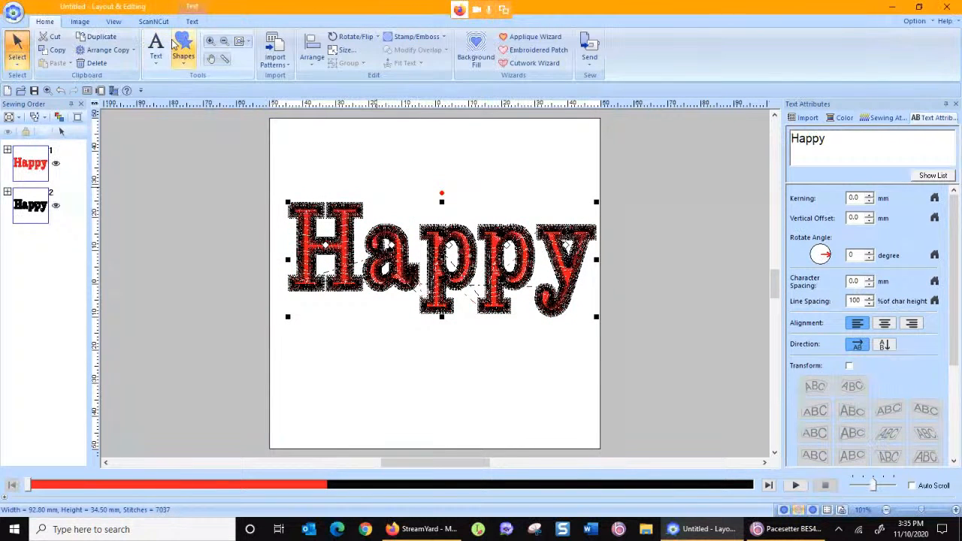
pyautogui.click(211, 40)
pyautogui.moveTo(278, 184); pyautogui.dragTo(389, 299)
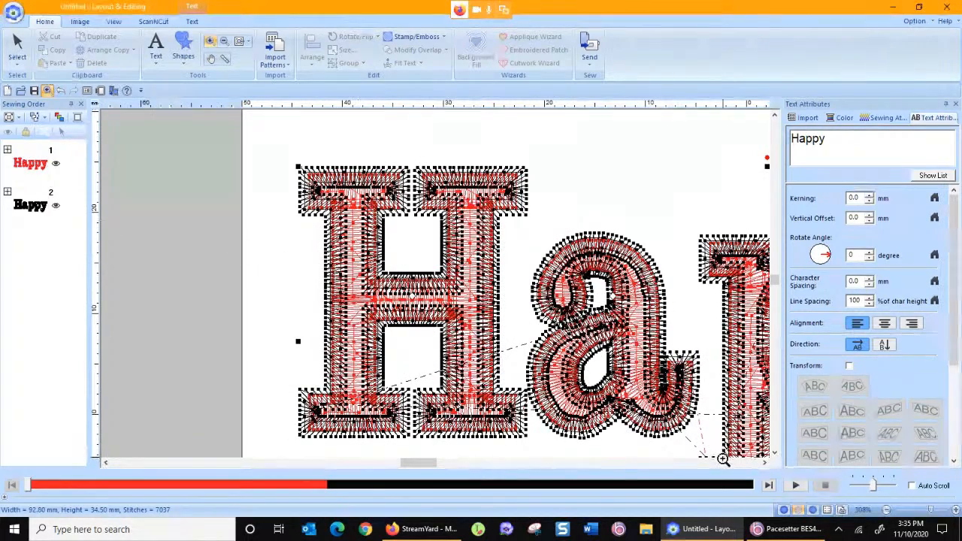
pyautogui.click(813, 511)
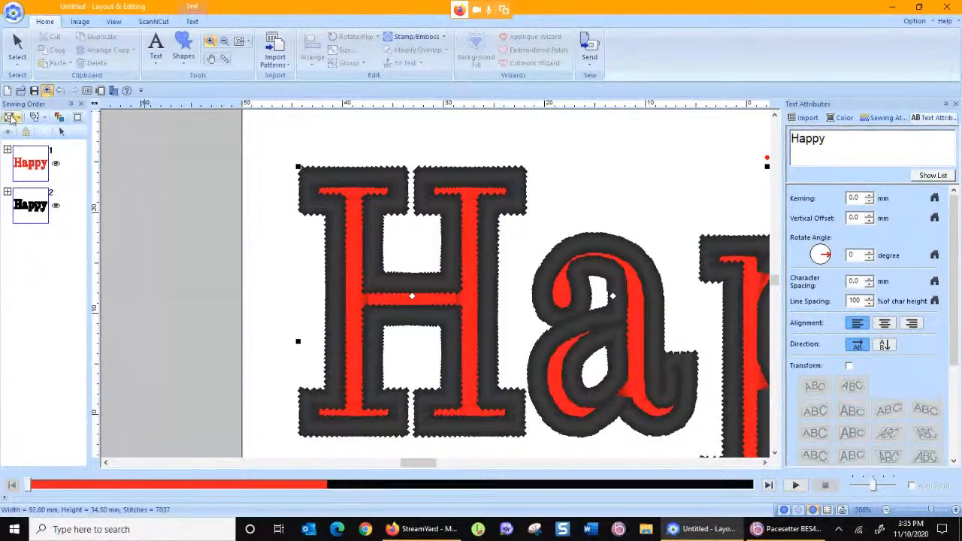
# - Set the thread colour of the text outline to black
pyautogui.click(16, 46)
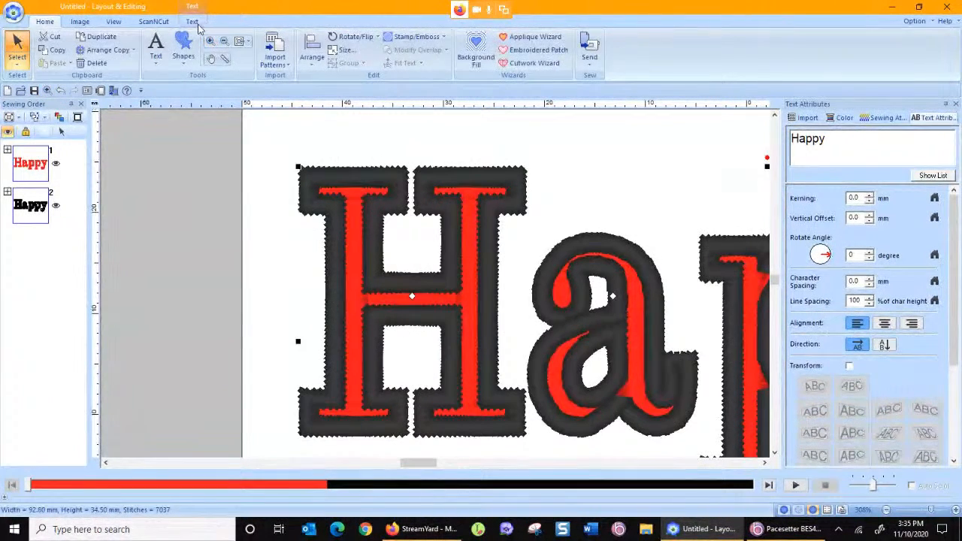
pyautogui.click(194, 23)
pyautogui.click(216, 43)
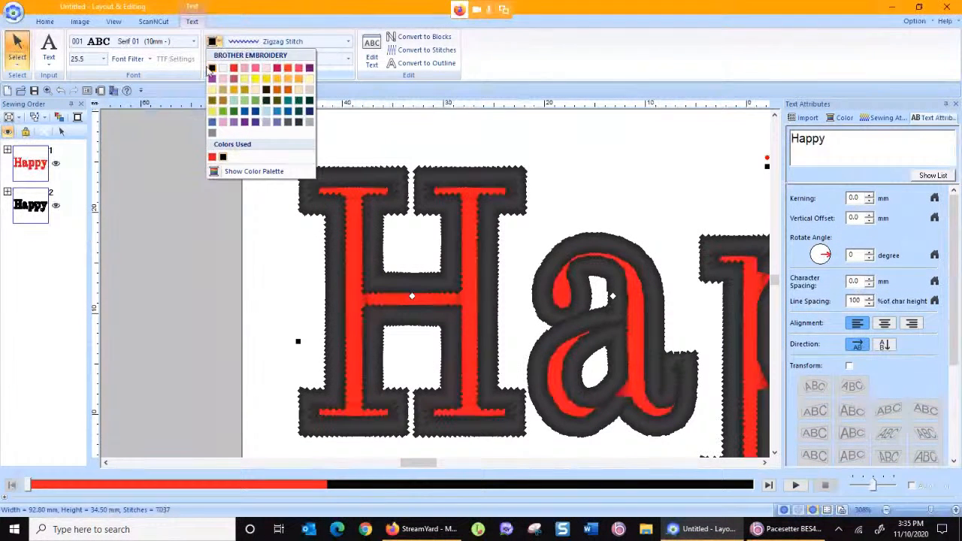
pyautogui.click(213, 69)
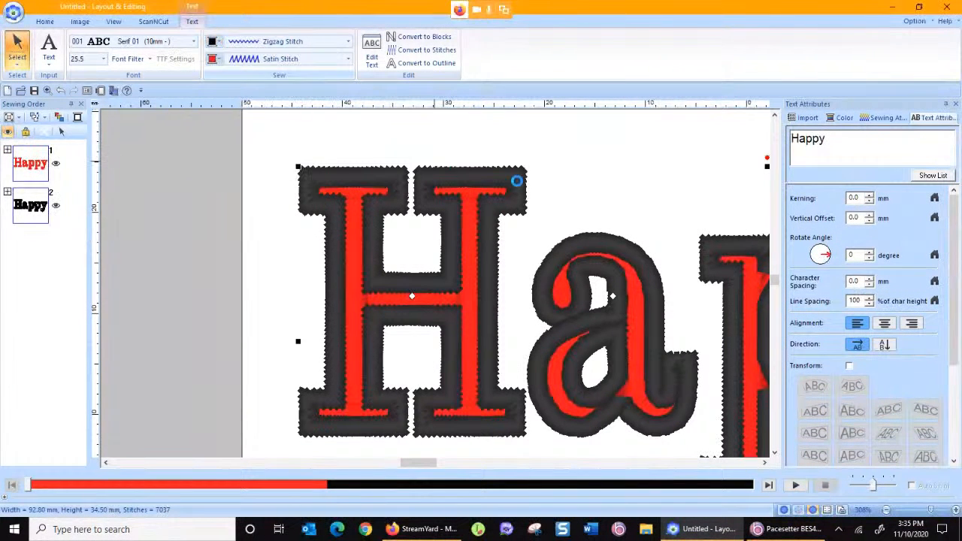
# - Set the zigzag width of the text outline to 1.0 mm
pyautogui.click(866, 123)
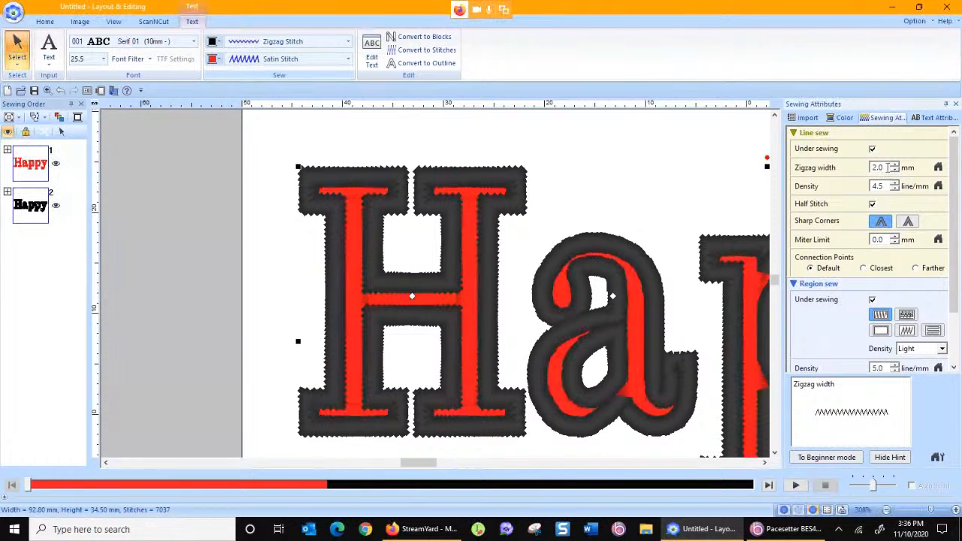
pyautogui.write('1')
pyautogui.press('Return')
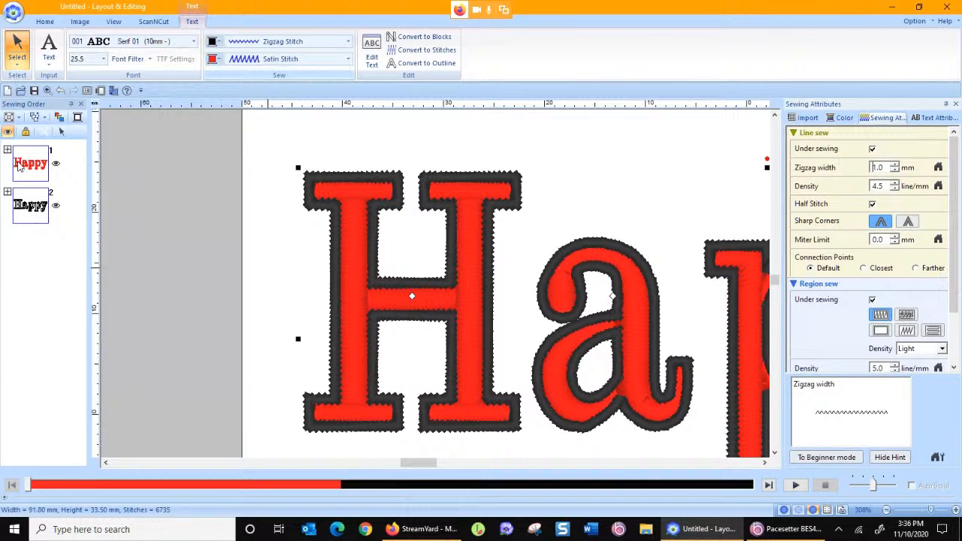
# - Move the black outline ahead of the red Happy fill in the sewing order
pyautogui.click(24, 160)
pyautogui.click(177, 193)
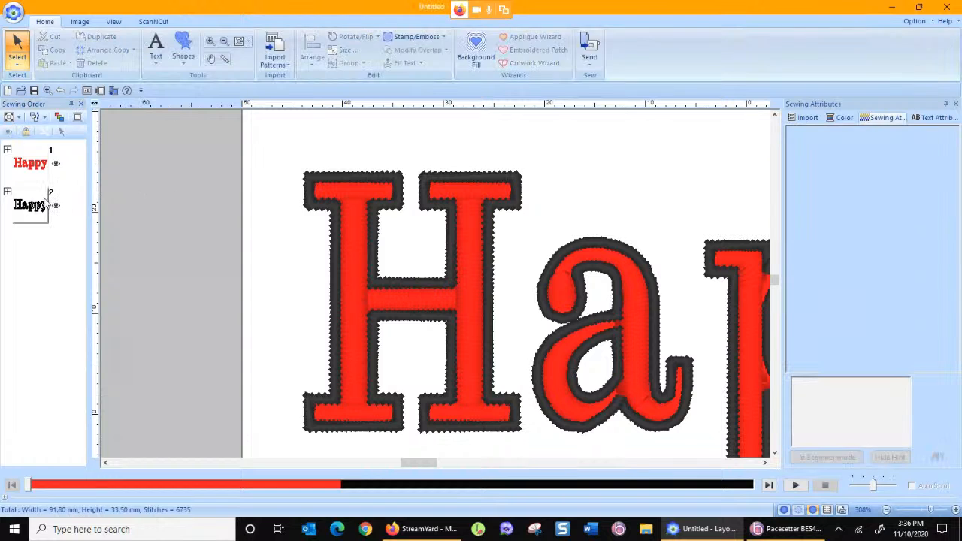
pyautogui.click(39, 207)
pyautogui.moveTo(39, 207); pyautogui.dragTo(30, 151)
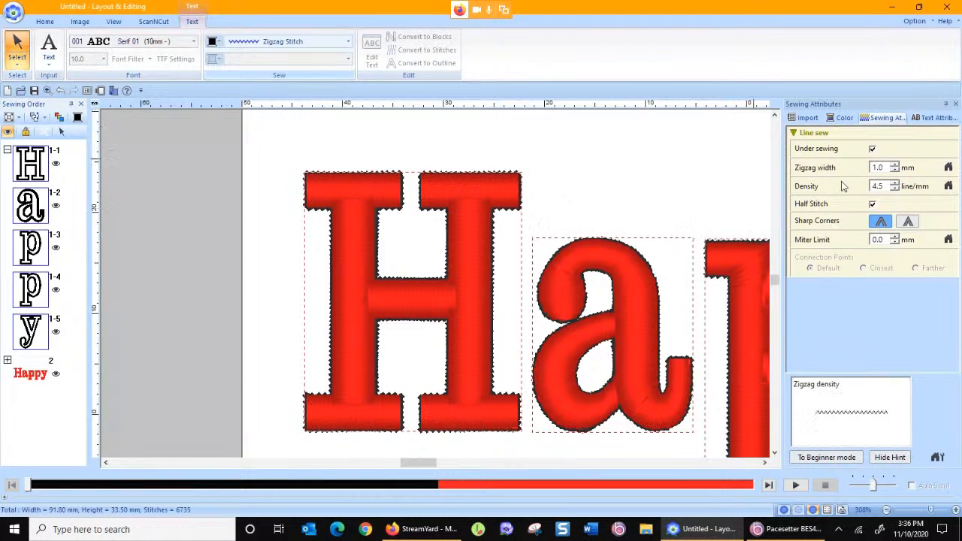
# - Try zigzag widths of 2.0 mm and 3.0 mm on the black outline letters beneath the red fill
pyautogui.click(878, 167)
pyautogui.write('2')
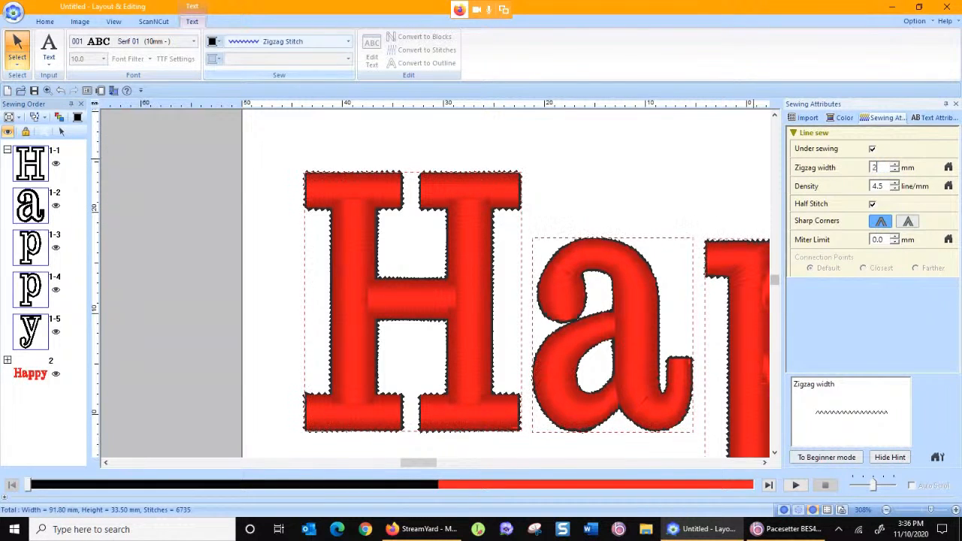
pyautogui.press('Return')
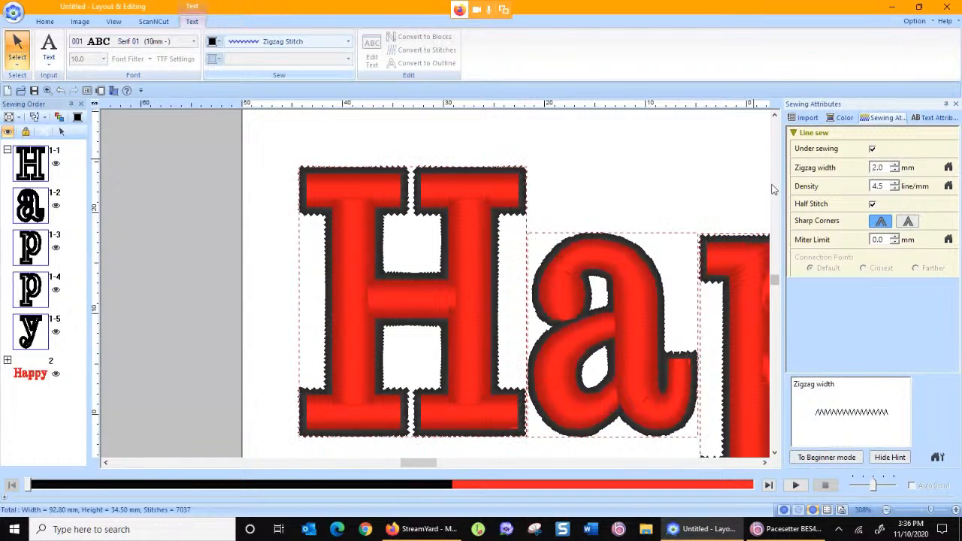
pyautogui.moveTo(885, 168); pyautogui.dragTo(786, 181)
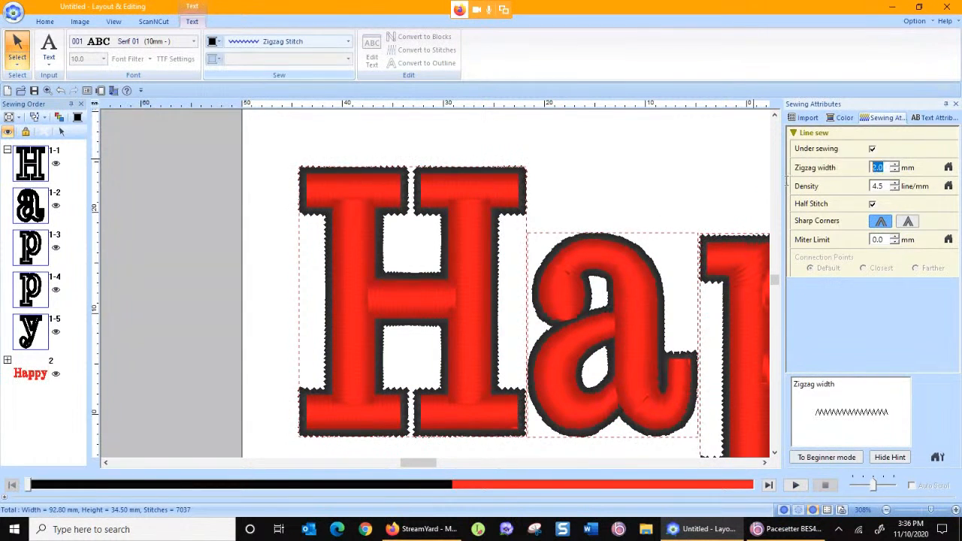
pyautogui.write('3')
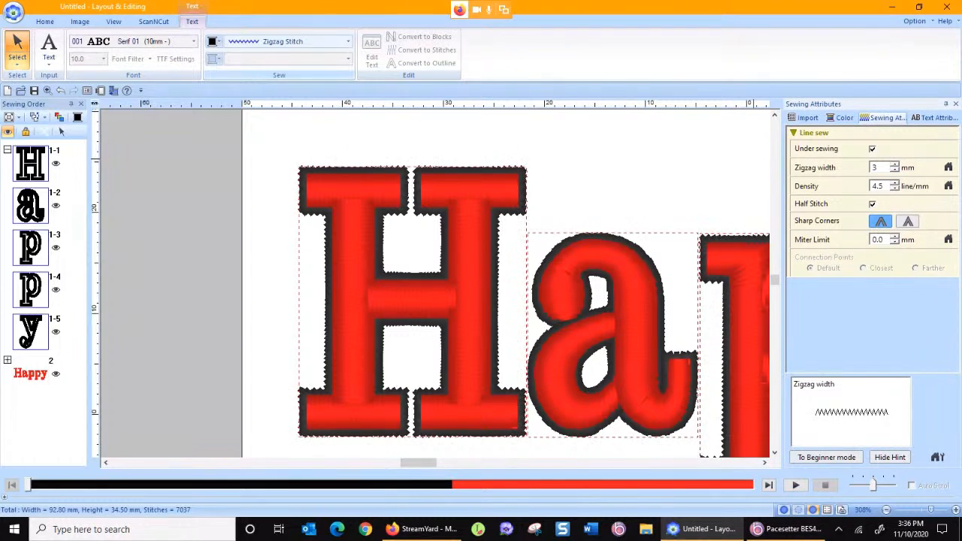
pyautogui.press('Return')
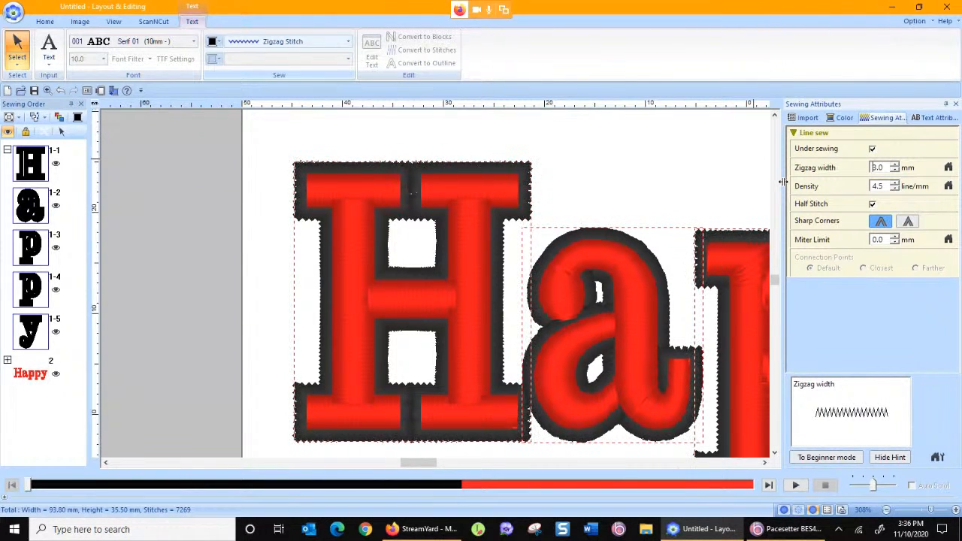
# - Return the black outline letters to a zigzag width of 1.0 mm
pyautogui.doubleClick(888, 168)
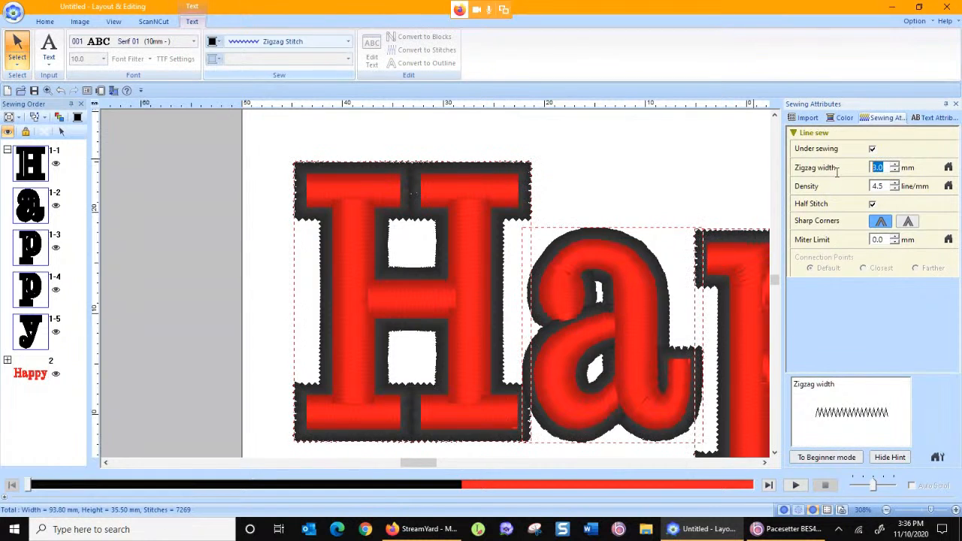
pyautogui.write('1')
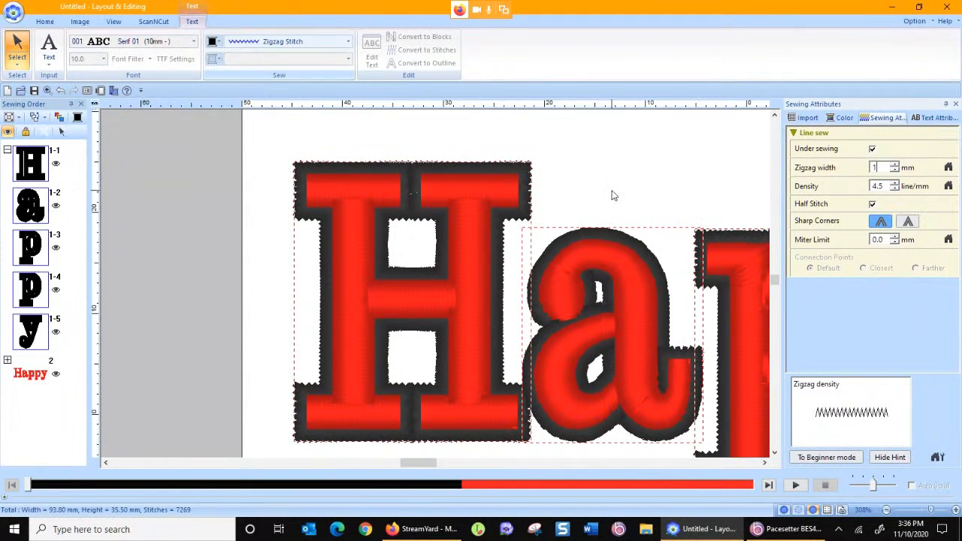
pyautogui.press('Return')
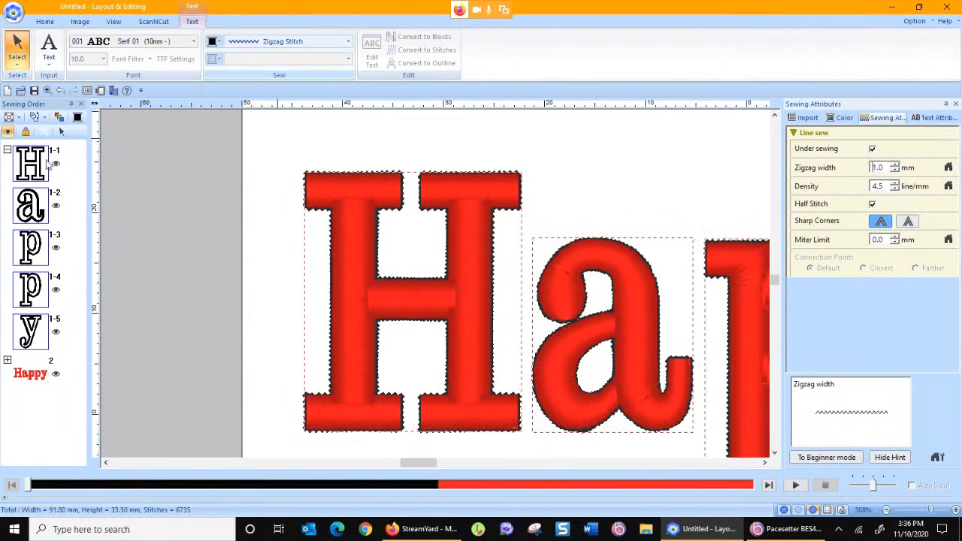
# - Move the black outline after the red Happy fill in the sewing order, with both letter groups collapsed
pyautogui.click(8, 149)
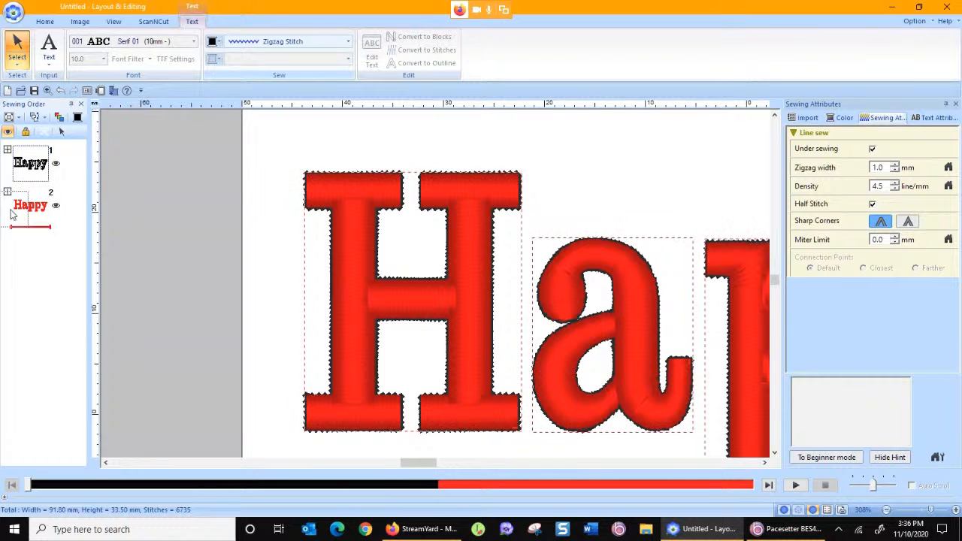
pyautogui.click(7, 192)
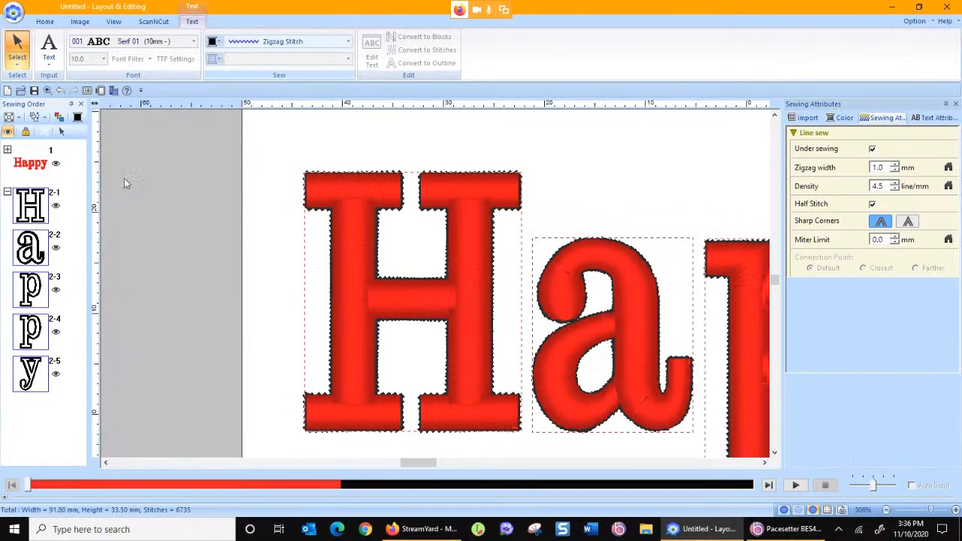
pyautogui.click(8, 192)
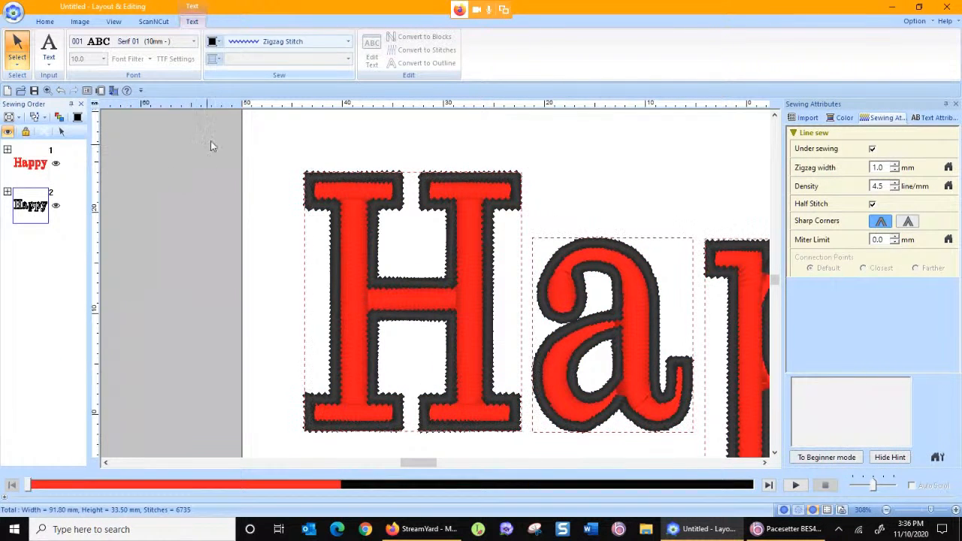
# - Try the black outline as a Running Stitch with 2 run times and as a Triple Stitch
pyautogui.click(276, 46)
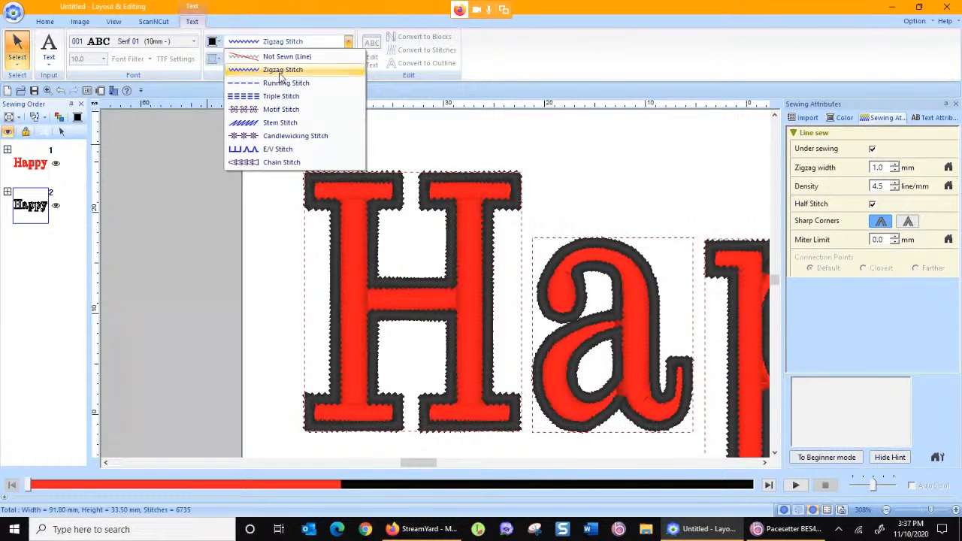
pyautogui.click(278, 83)
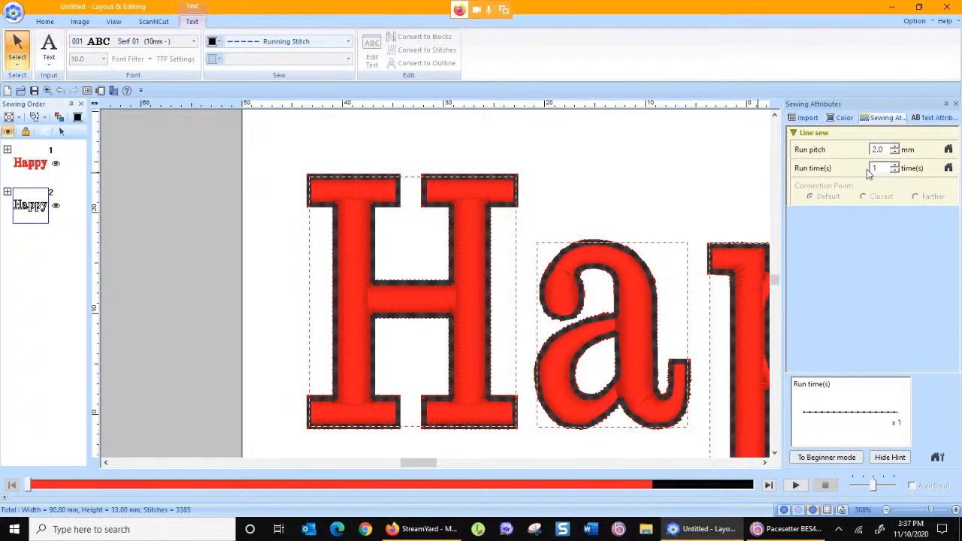
pyautogui.click(895, 166)
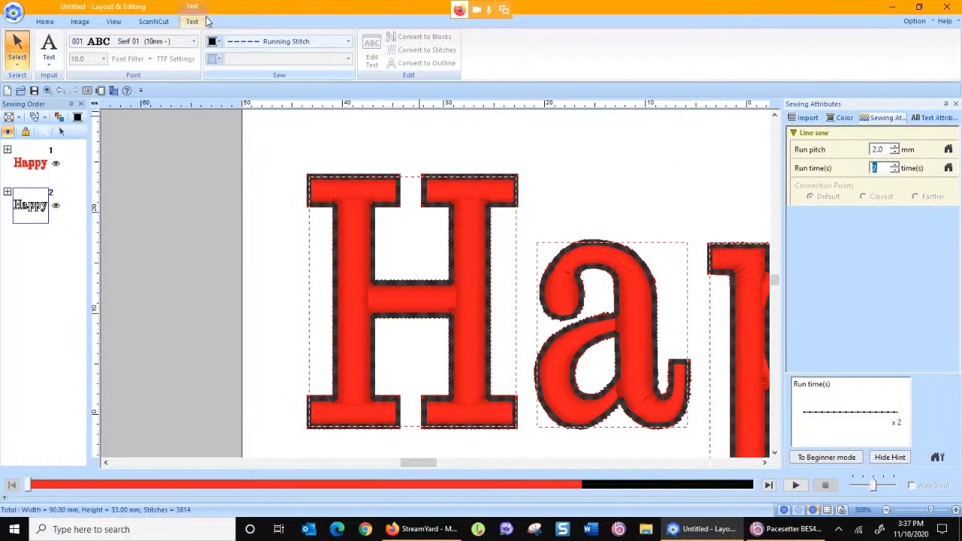
pyautogui.click(249, 44)
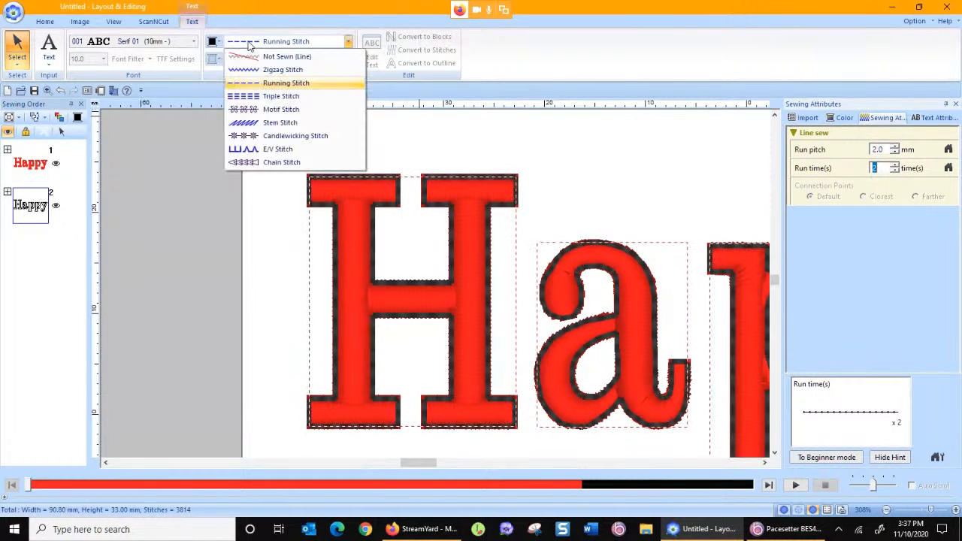
pyautogui.click(272, 97)
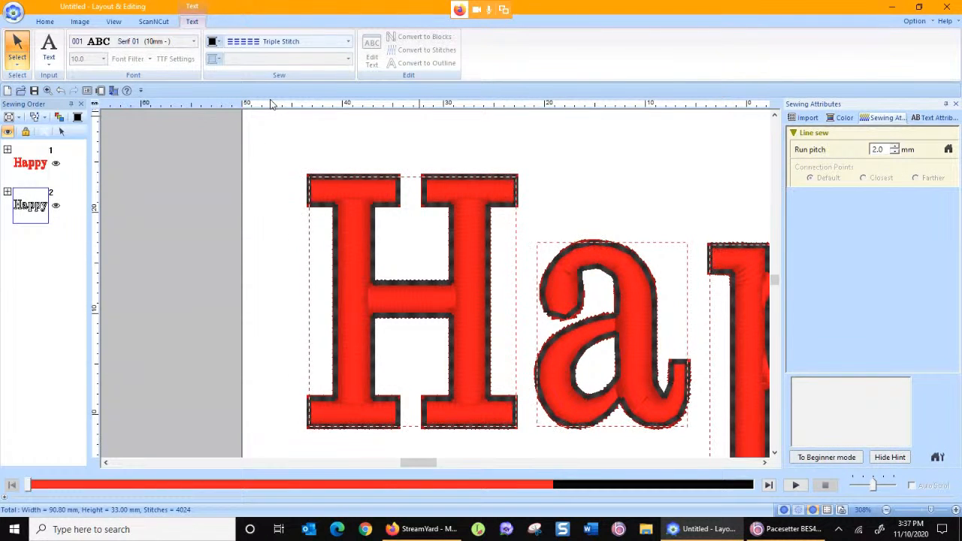
# - Change the black outline to Motif Stitch with the aspect ratio maintained and a motif size of 5.0 mm
pyautogui.click(300, 43)
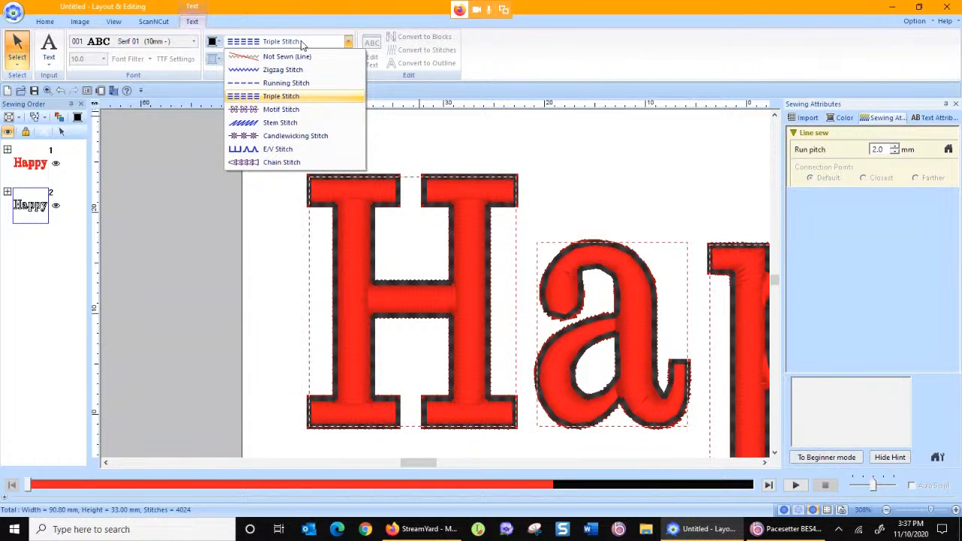
pyautogui.click(281, 109)
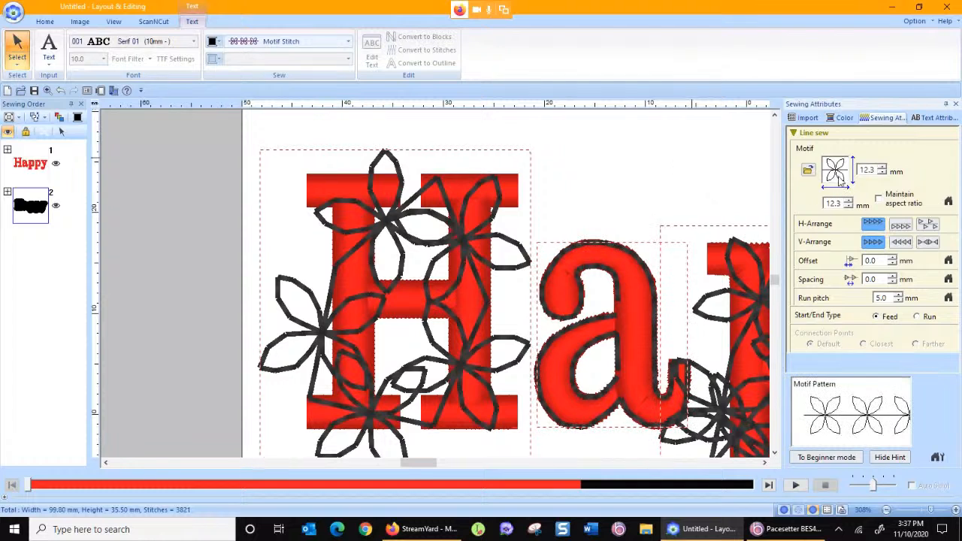
pyautogui.click(879, 199)
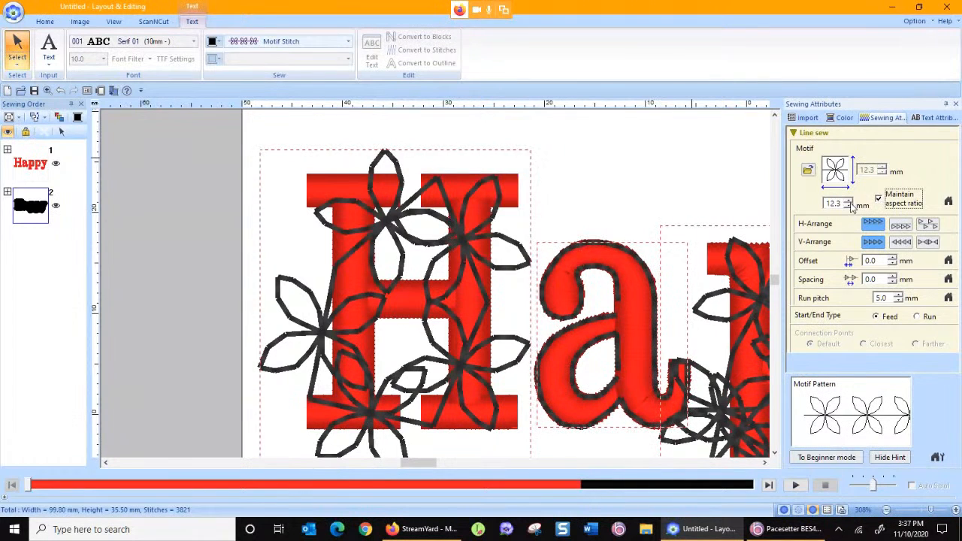
pyautogui.moveTo(842, 203); pyautogui.dragTo(822, 203)
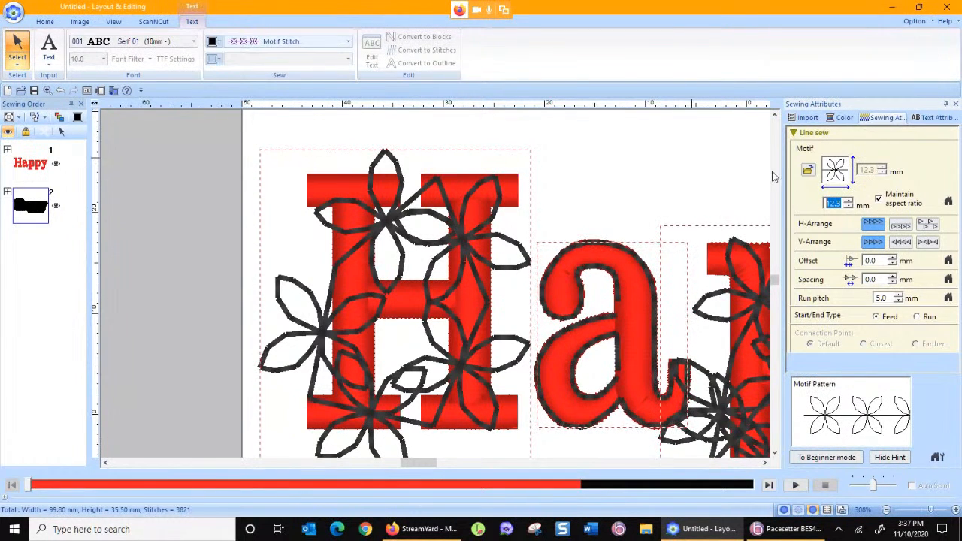
pyautogui.write('5')
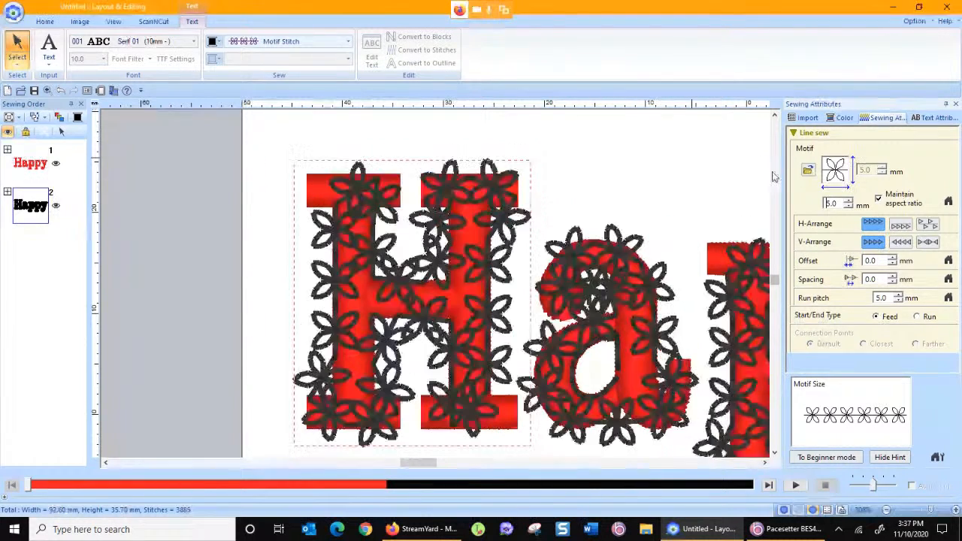
# - Replace the flower motif of the outline with the pattern motif025
pyautogui.click(835, 170)
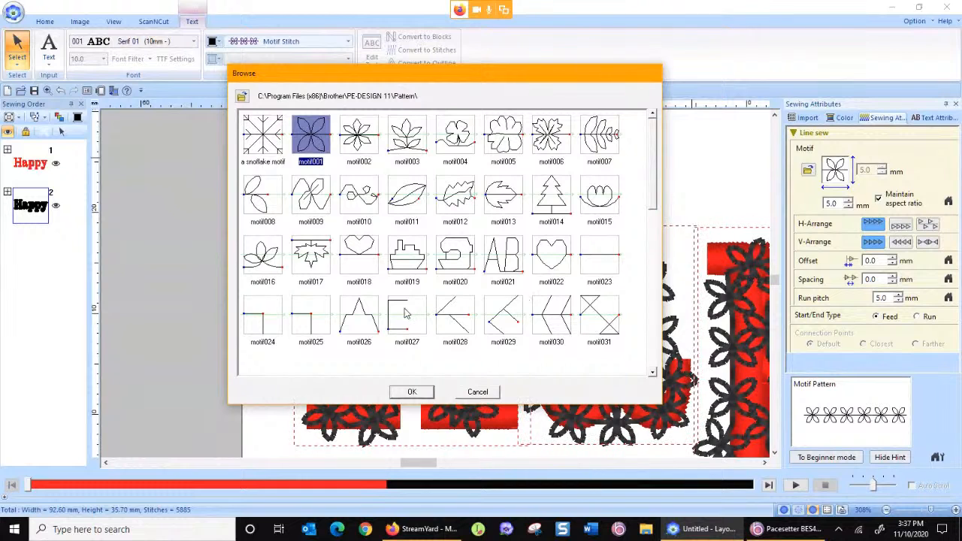
pyautogui.scroll(-1, 427, 203)
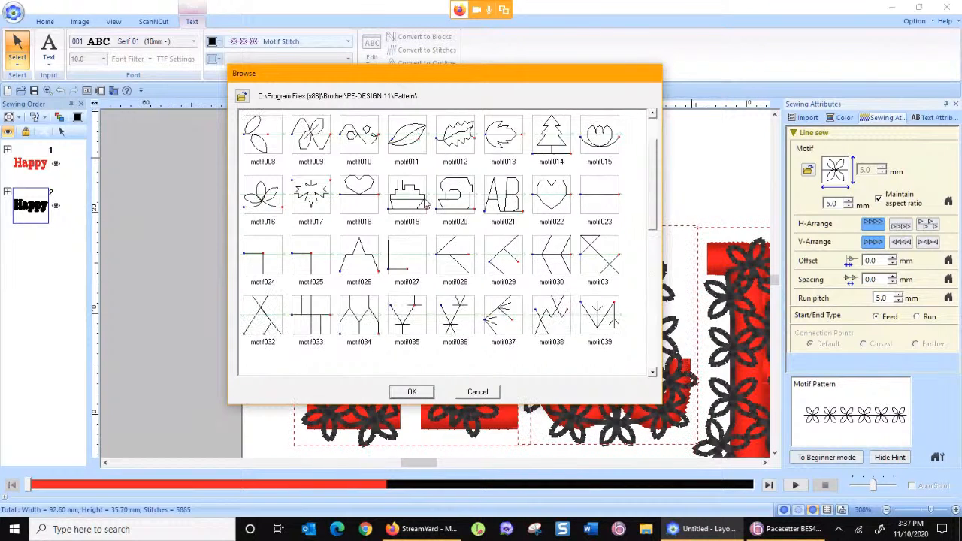
pyautogui.scroll(-1, 428, 203)
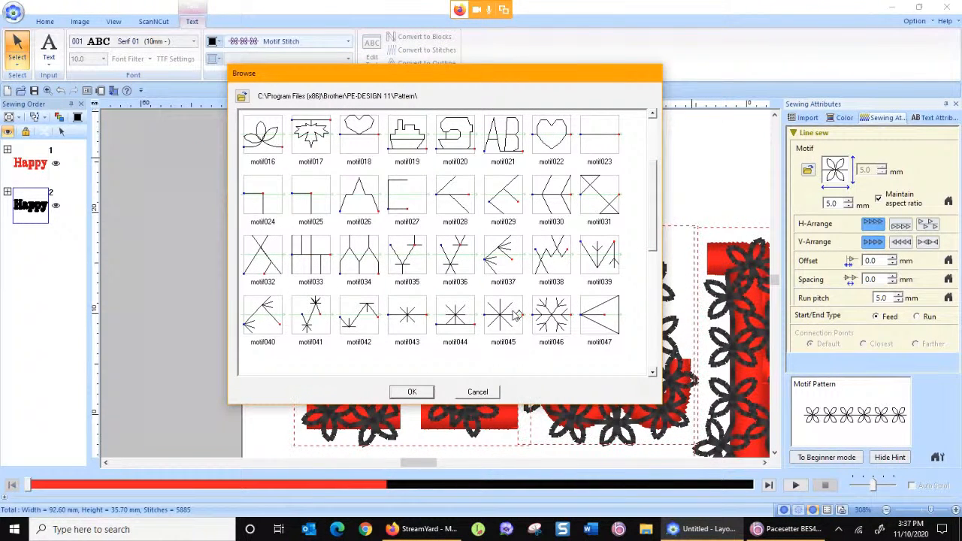
pyautogui.scroll(1, 399, 243)
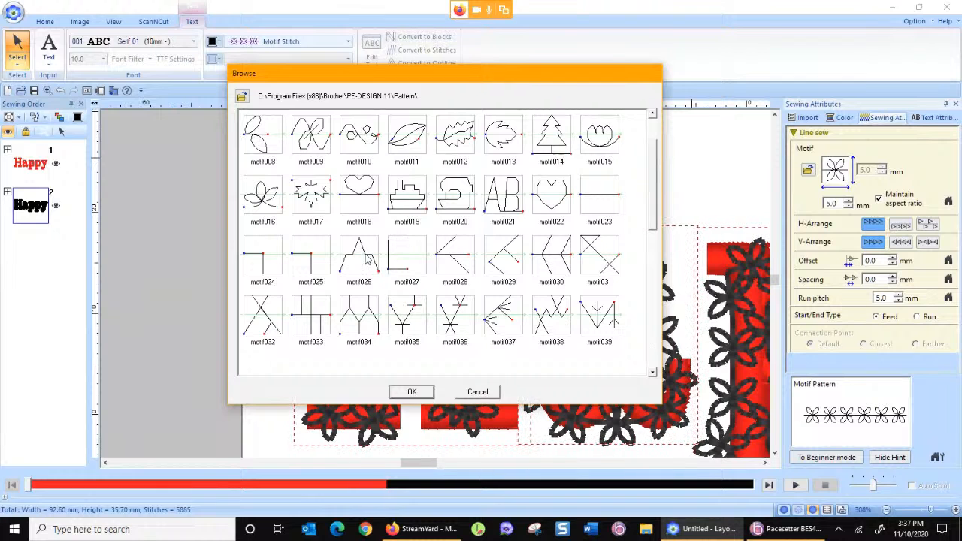
pyautogui.click(321, 263)
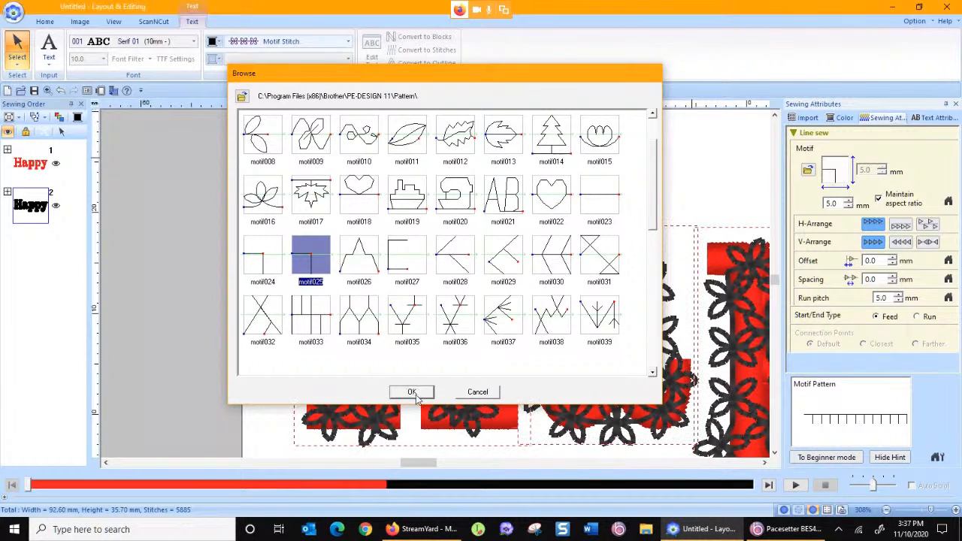
pyautogui.click(408, 390)
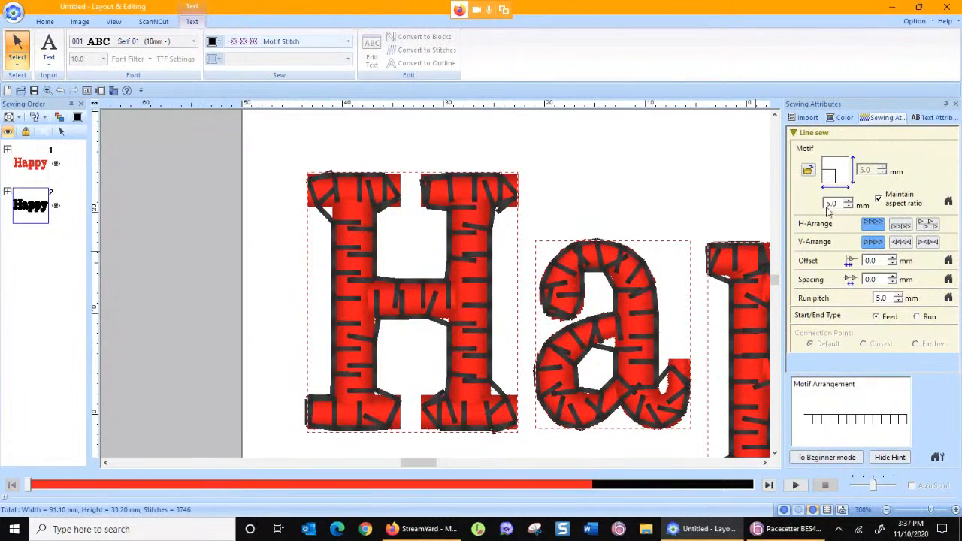
# - Reduce the outline's motif size to 2.0 mm
pyautogui.click(849, 208)
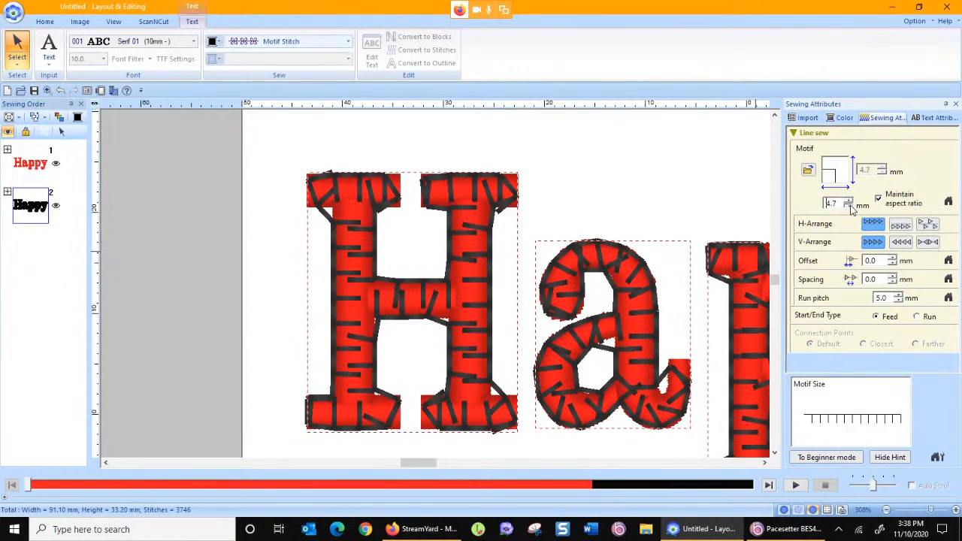
pyautogui.click(849, 206)
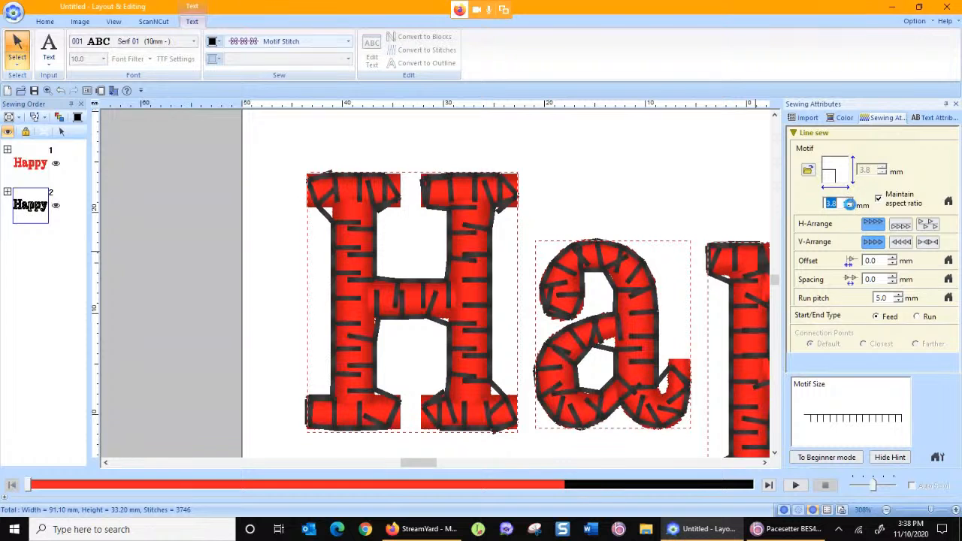
pyautogui.moveTo(835, 203); pyautogui.dragTo(812, 206)
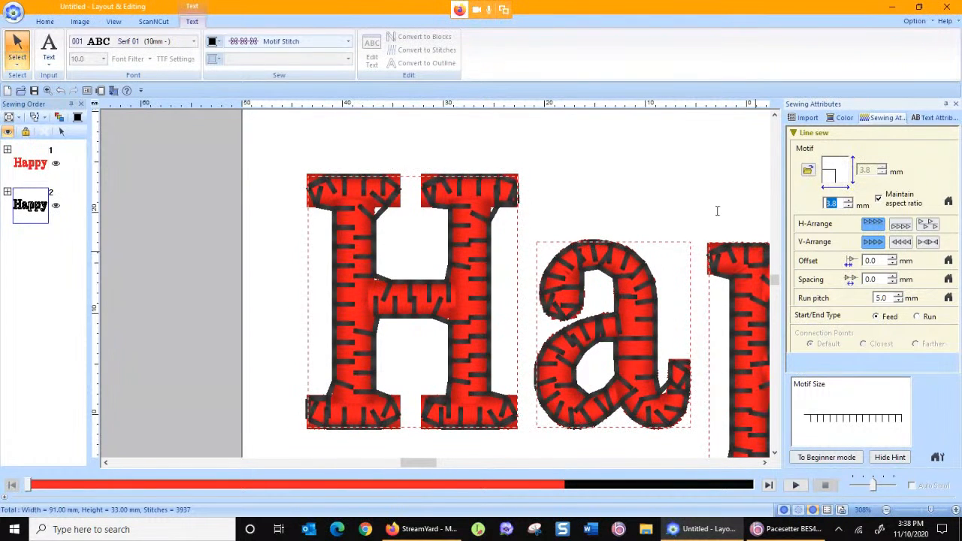
pyautogui.write('2')
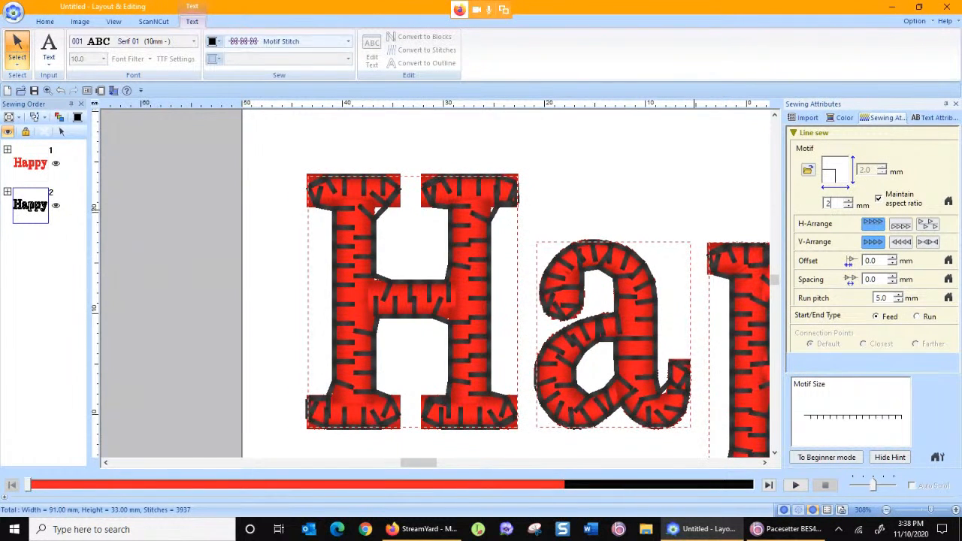
pyautogui.press('Return')
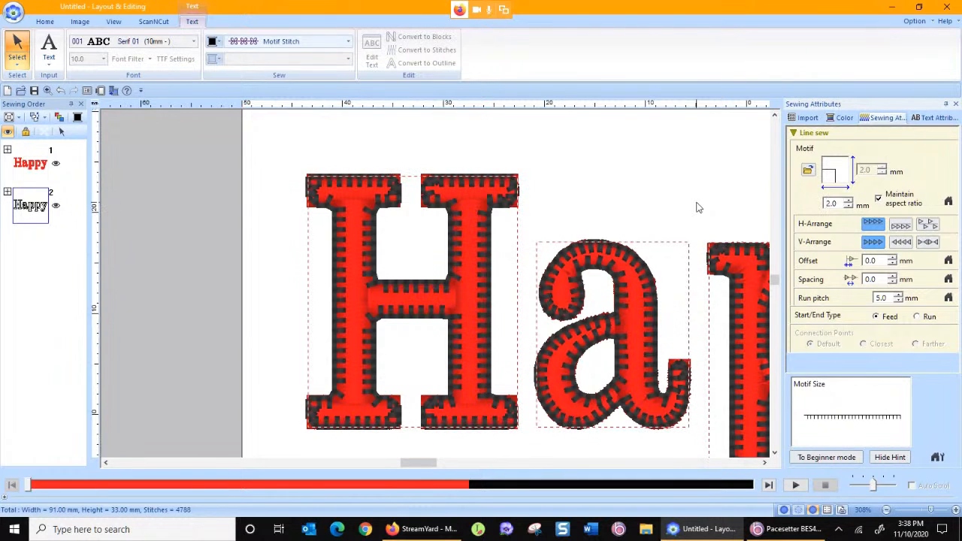
# - Change the black outline to E/V Stitch and set the E Stitch stroke height to 1.7 mm
pyautogui.click(331, 42)
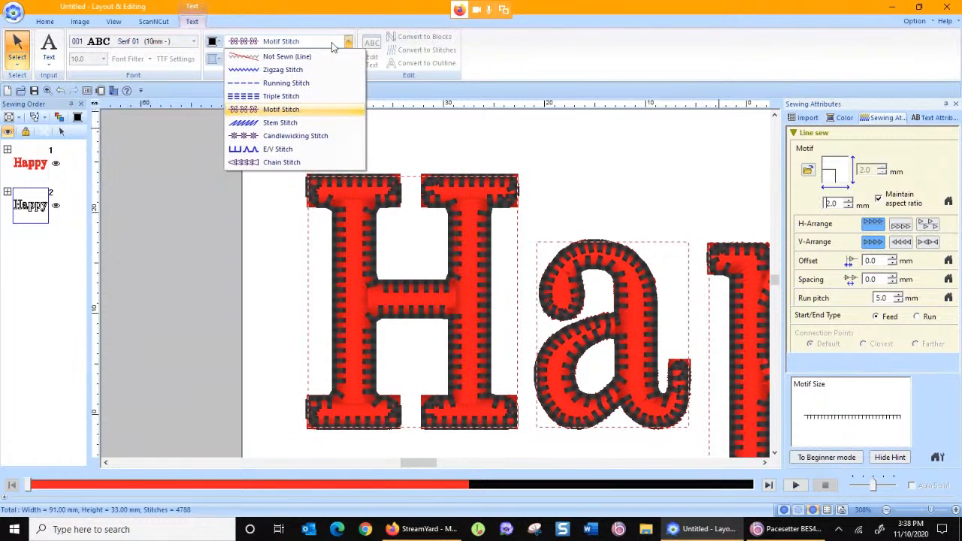
pyautogui.click(304, 150)
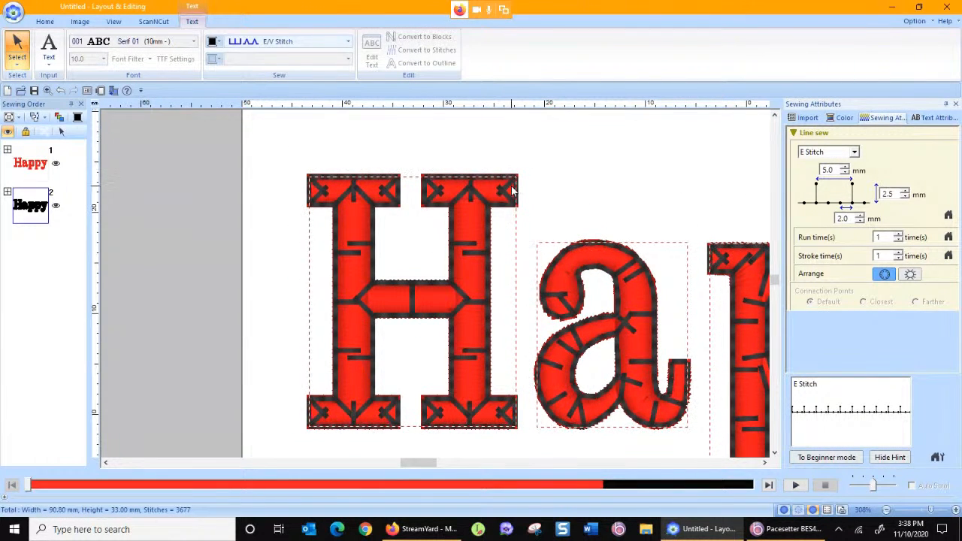
pyautogui.click(908, 198)
pyautogui.click(908, 197)
pyautogui.click(908, 198)
pyautogui.click(908, 198)
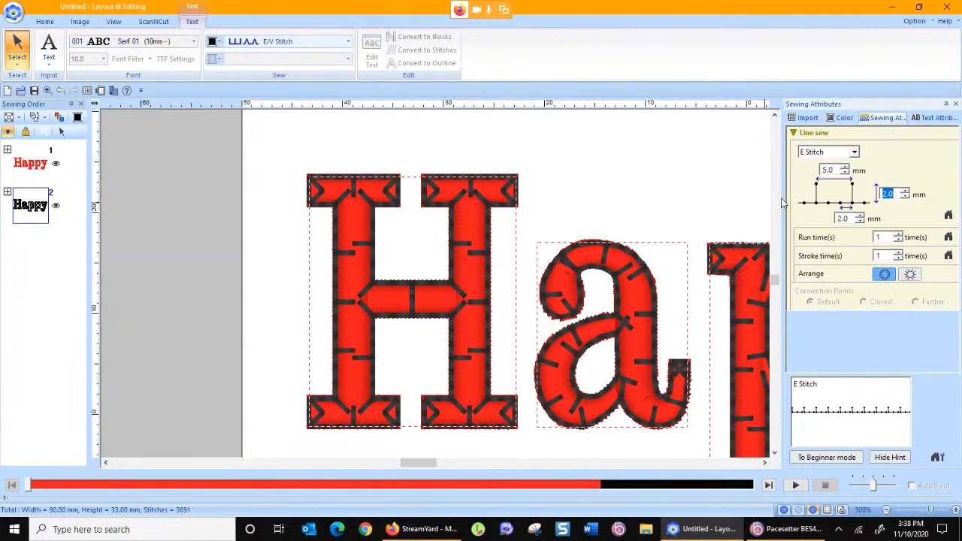
pyautogui.click(905, 198)
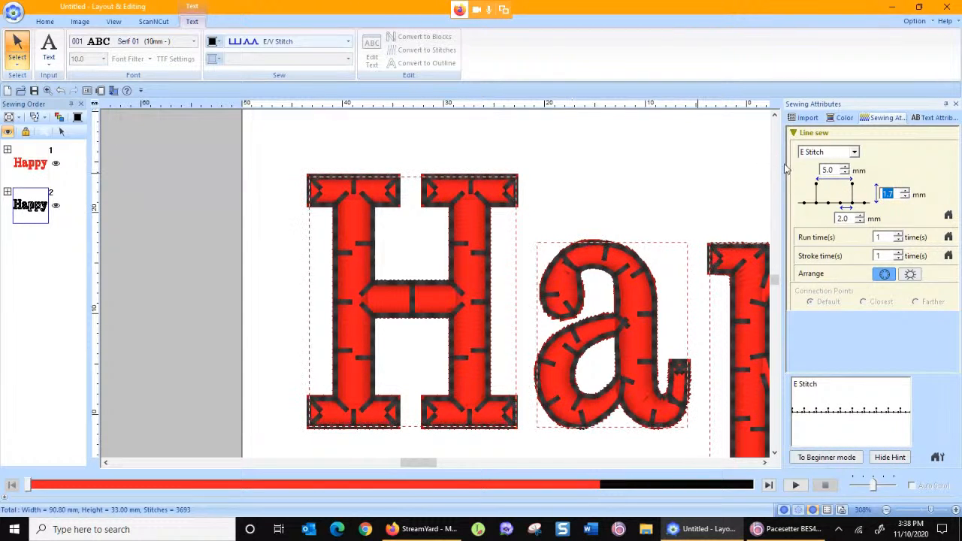
# - Try a 1.3 mm spacing between the E Stitch strokes of the outline and settle on 3.0 mm
pyautogui.click(845, 173)
pyautogui.click(846, 174)
pyautogui.click(845, 173)
pyautogui.click(845, 173)
pyautogui.click(845, 174)
pyautogui.click(846, 174)
pyautogui.click(846, 173)
pyautogui.moveTo(846, 173); pyautogui.dragTo(846, 174)
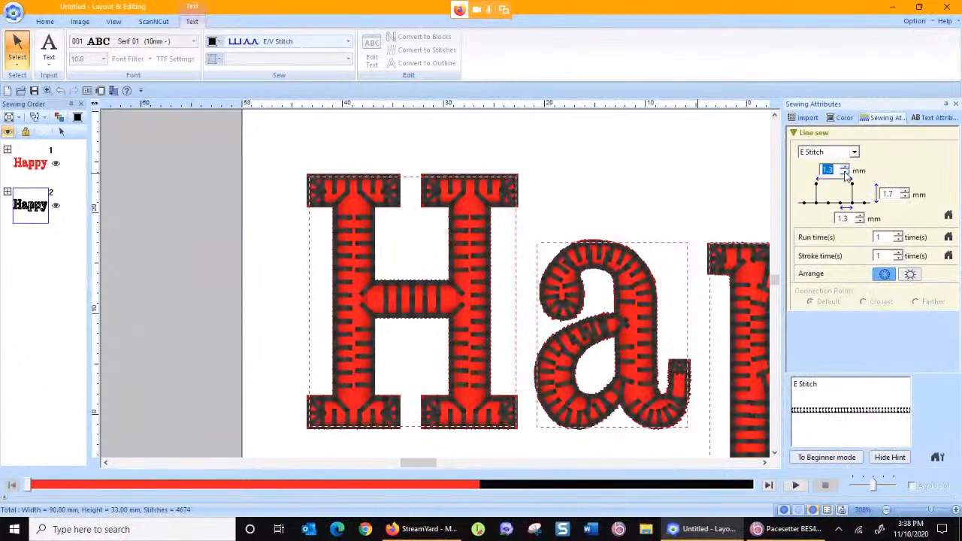
pyautogui.write('3')
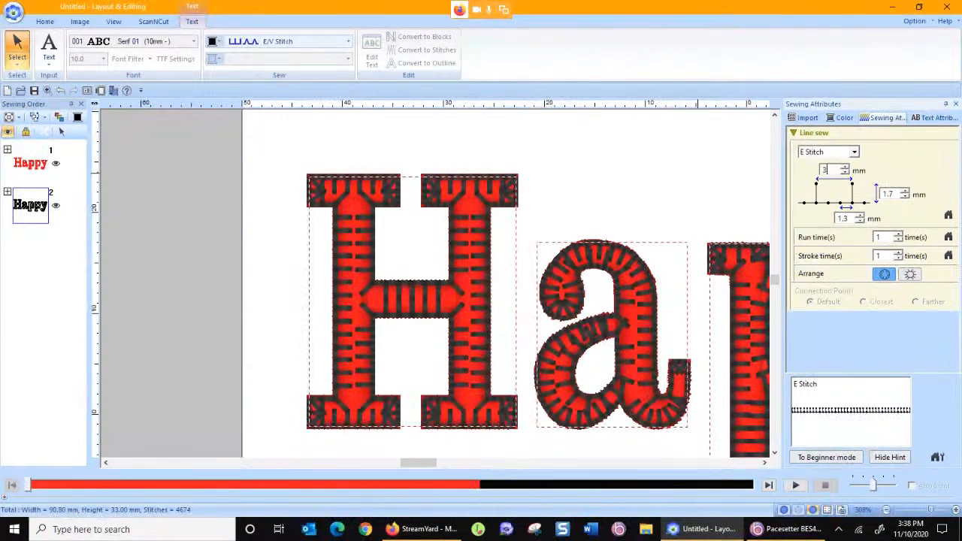
pyautogui.press('Return')
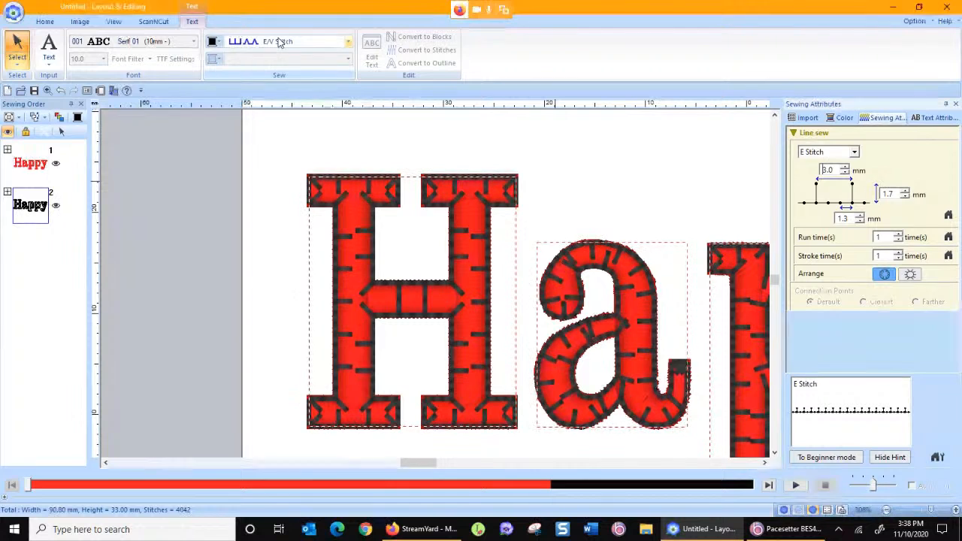
# - Try the V Stitch variant on the black outline and change the outline's sew type to Stem Stitch
pyautogui.click(812, 153)
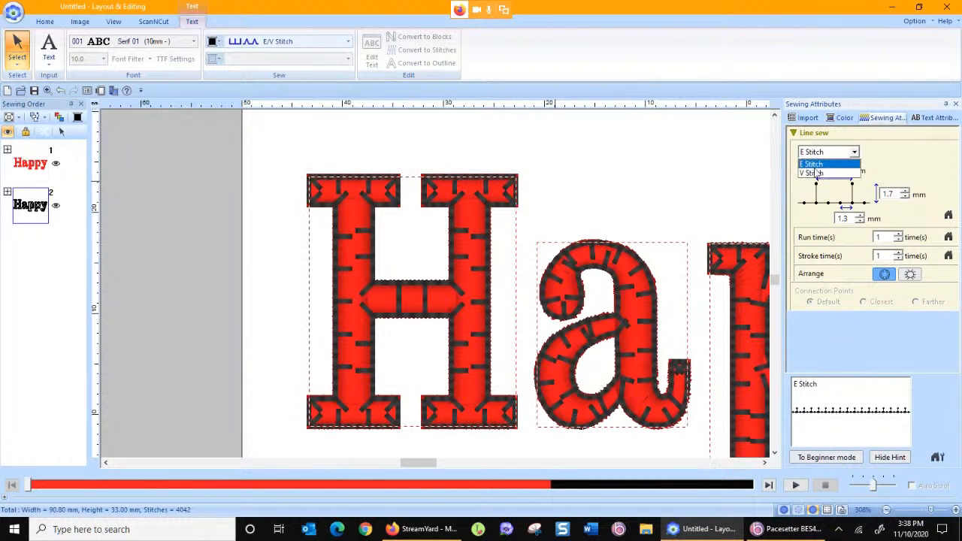
pyautogui.click(813, 172)
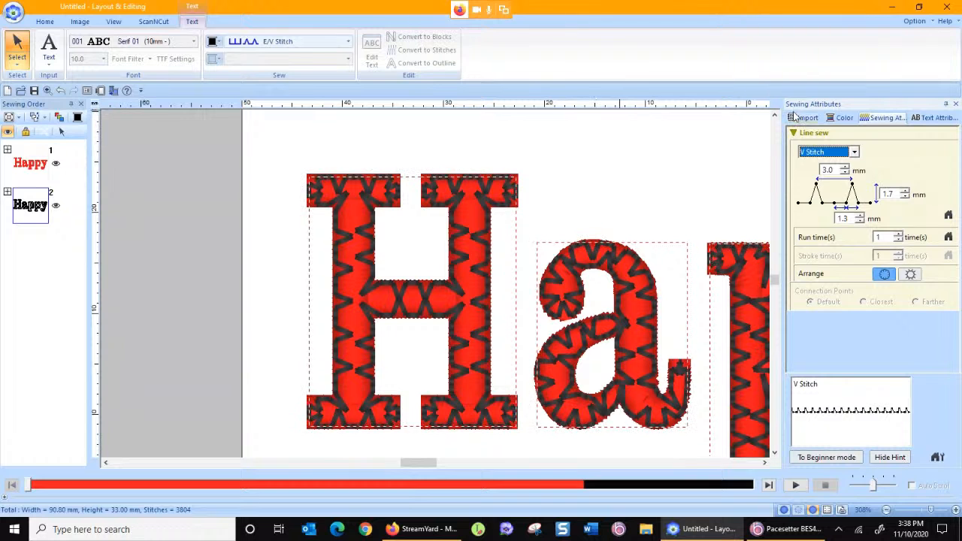
pyautogui.click(309, 42)
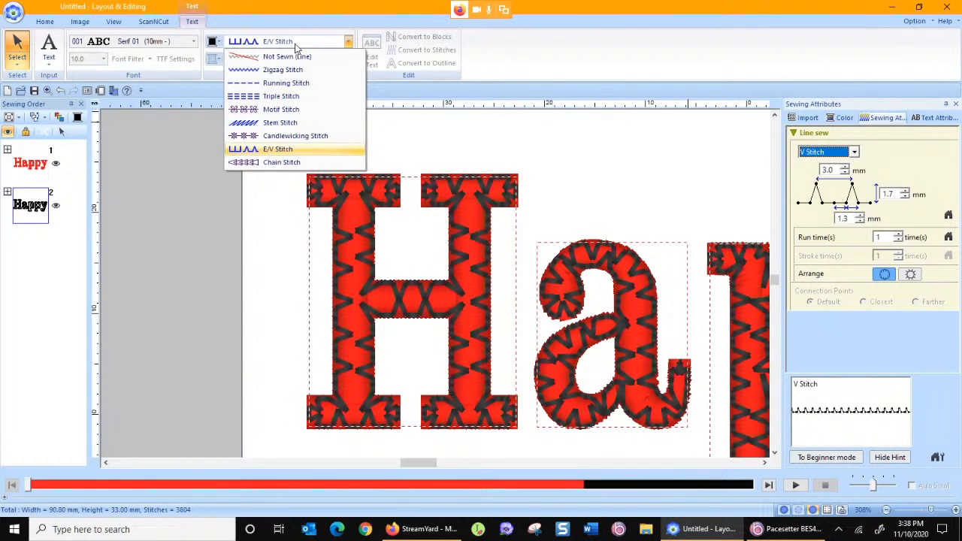
pyautogui.click(277, 122)
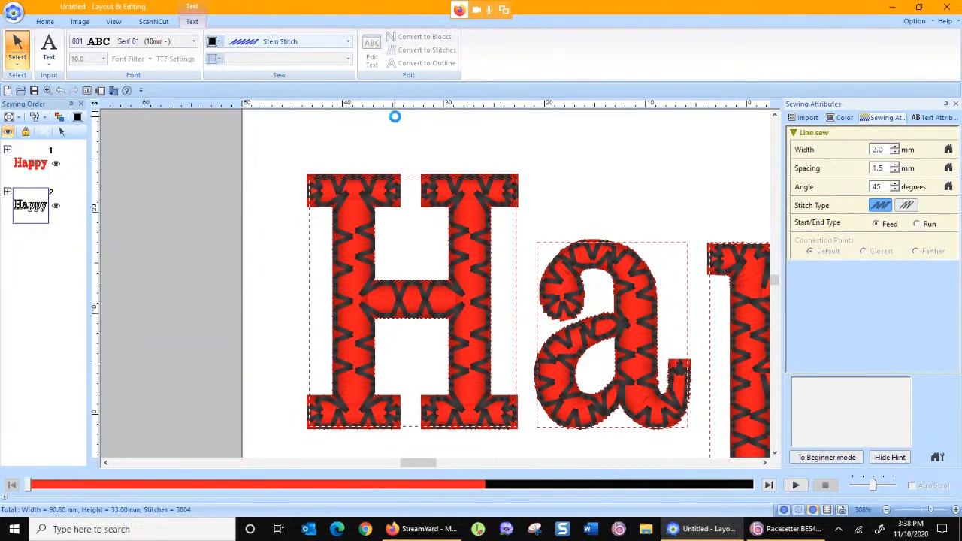
# - Change the black outline to Candlewicking Stitch with a size of 3.0 mm and a spacing of 1.4 mm
pyautogui.click(304, 46)
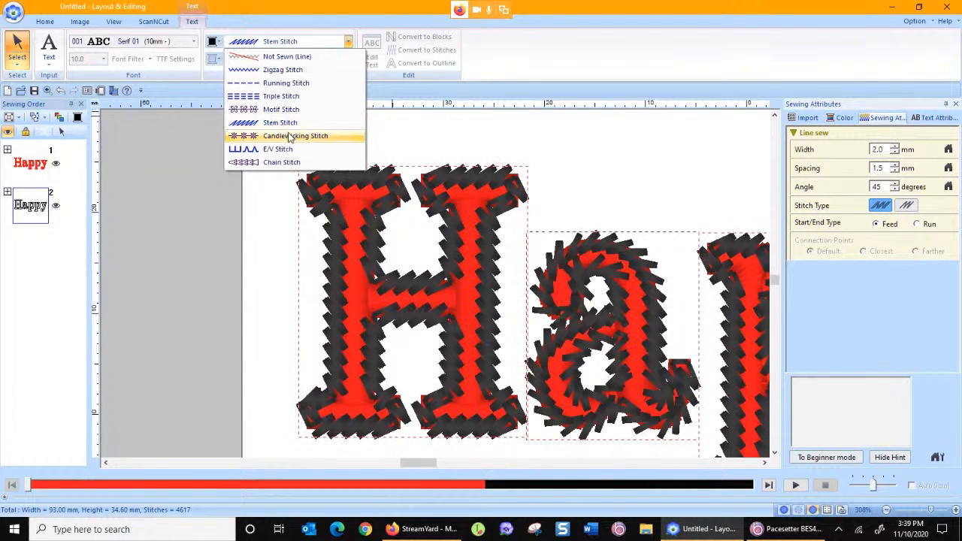
pyautogui.click(254, 133)
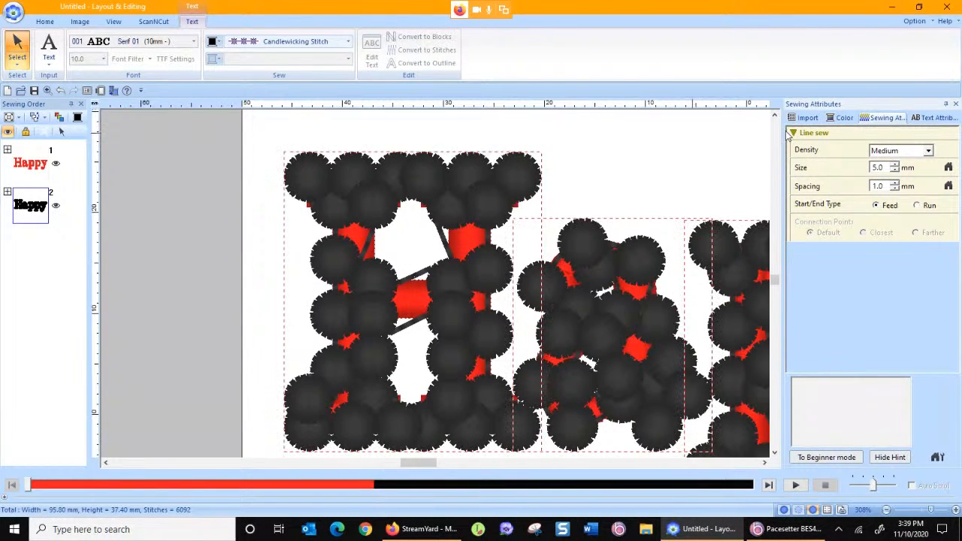
pyautogui.moveTo(884, 167); pyautogui.dragTo(812, 167)
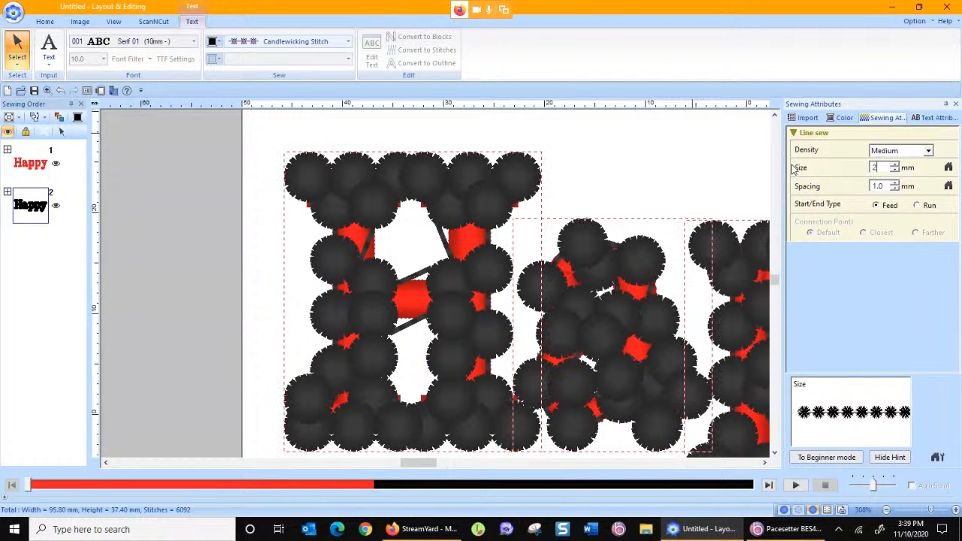
pyautogui.write('2')
pyautogui.press('Return')
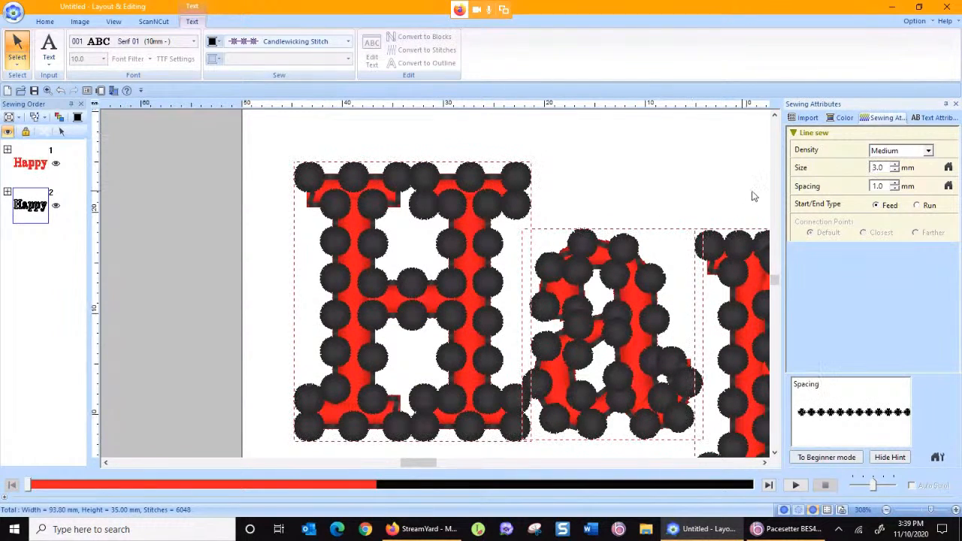
pyautogui.click(895, 184)
pyautogui.click(895, 184)
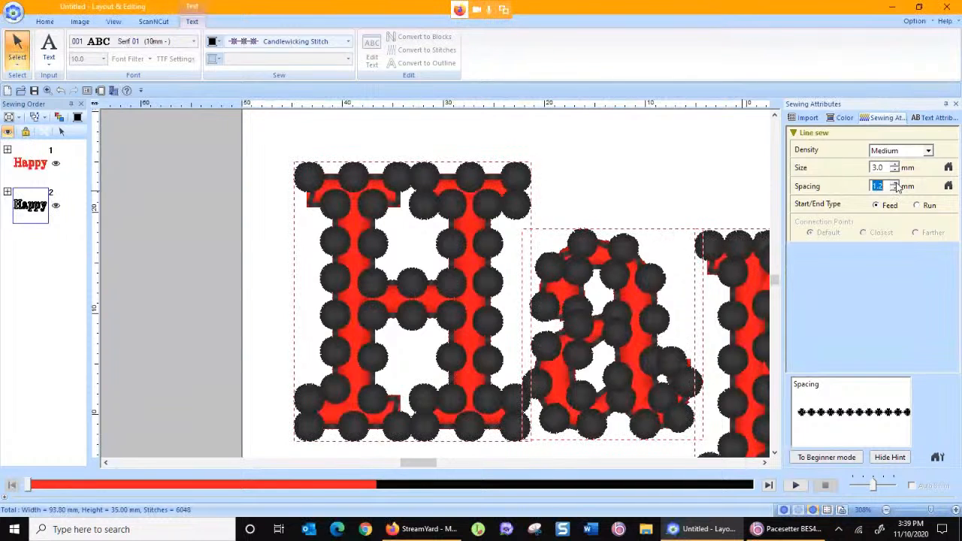
pyautogui.click(895, 184)
pyautogui.click(895, 184)
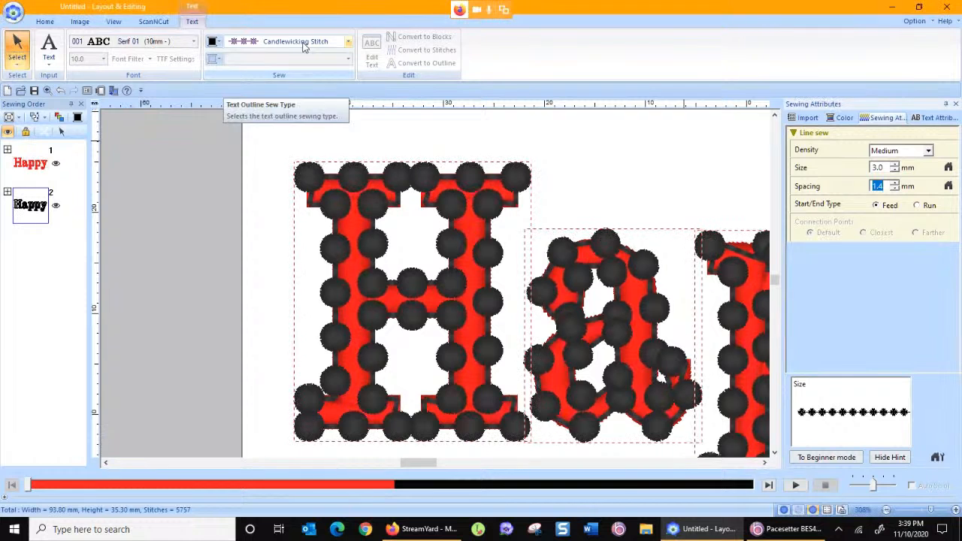
# - Change the black outline to Chain Stitch with the diamond stitch type, a 3.0 mm size and 1 time
pyautogui.click(304, 45)
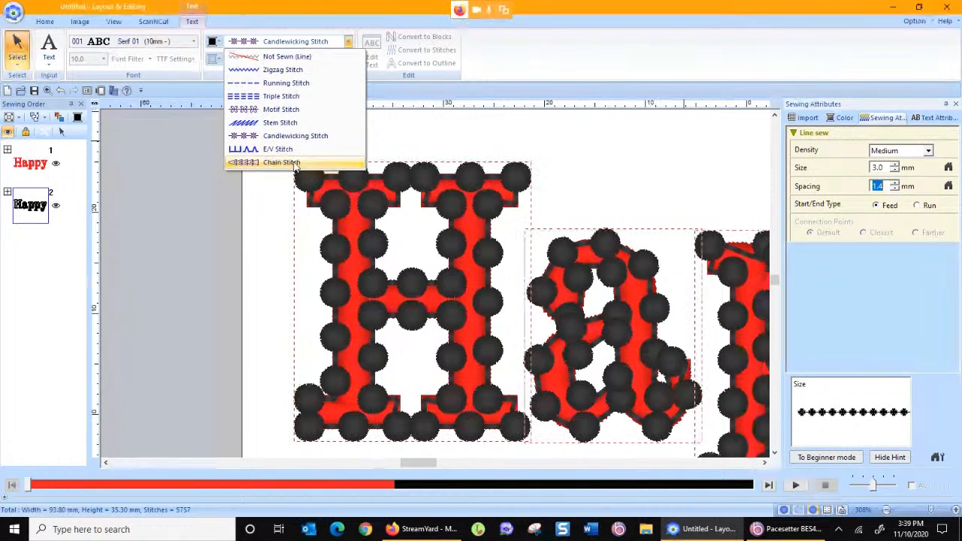
pyautogui.click(295, 161)
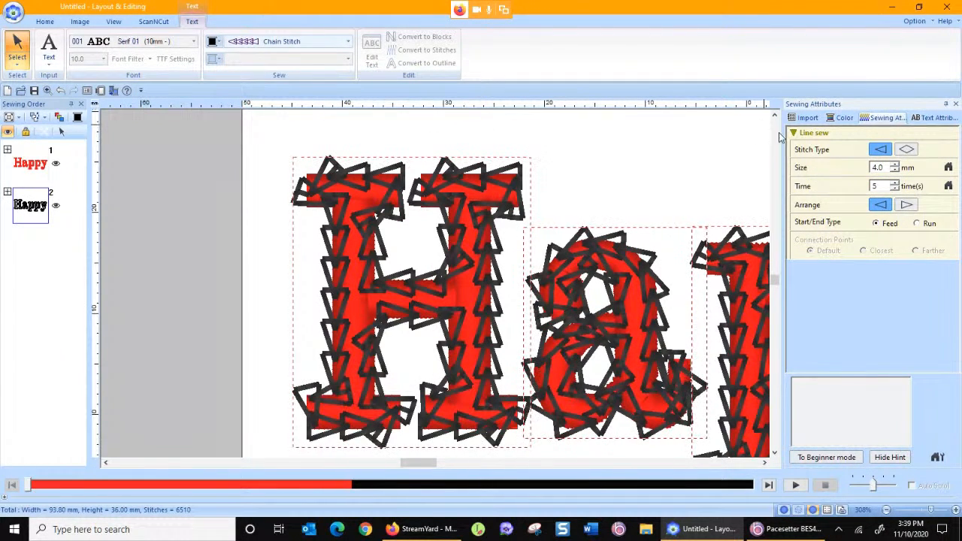
pyautogui.click(906, 151)
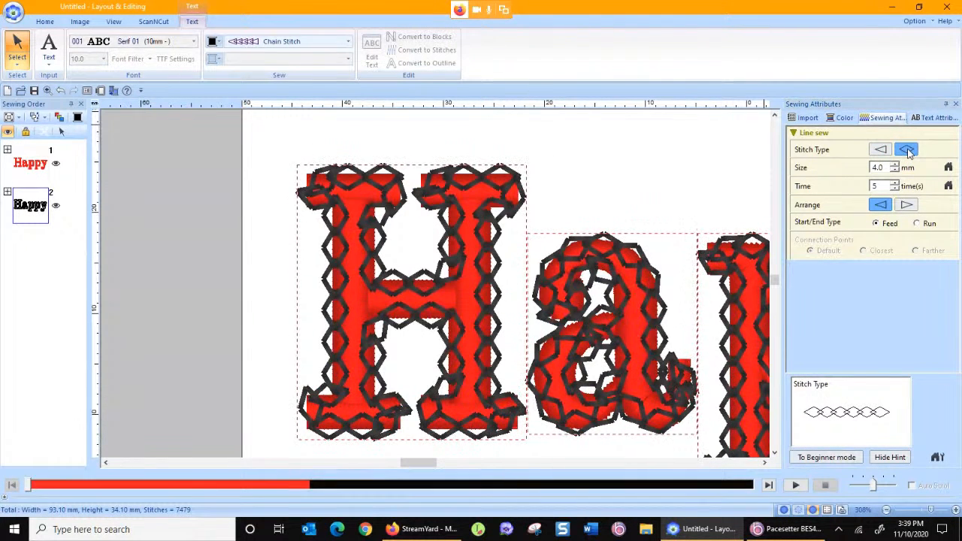
pyautogui.moveTo(885, 168); pyautogui.dragTo(837, 171)
pyautogui.press('Return')
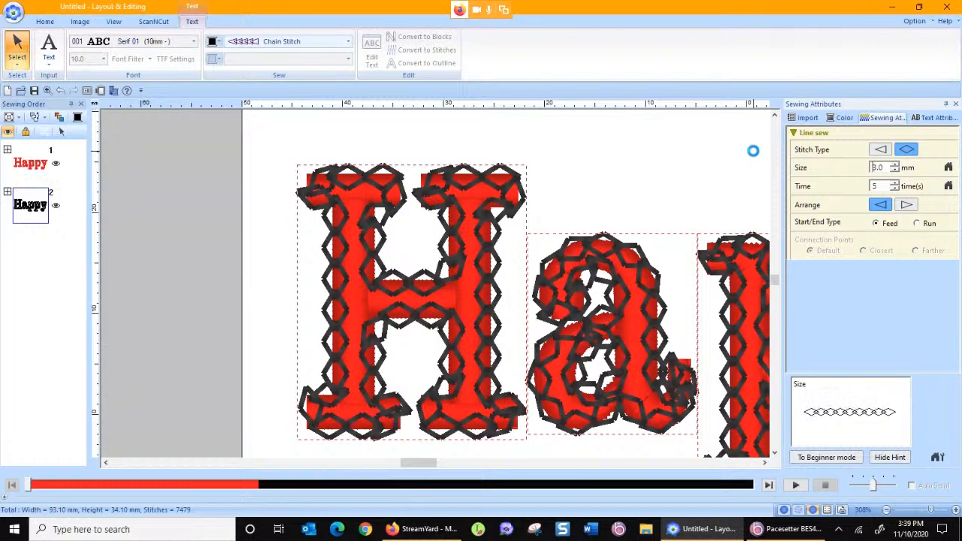
pyautogui.click(895, 190)
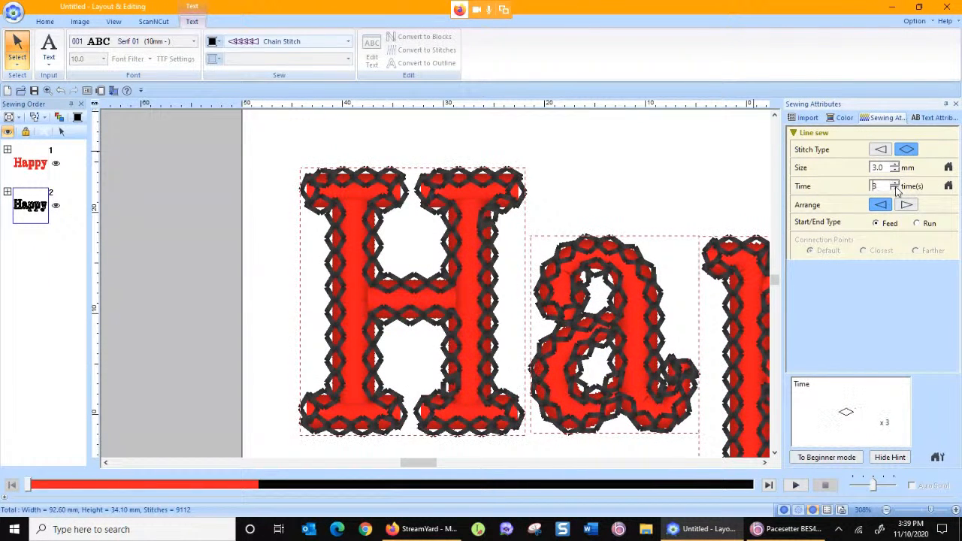
pyautogui.click(895, 190)
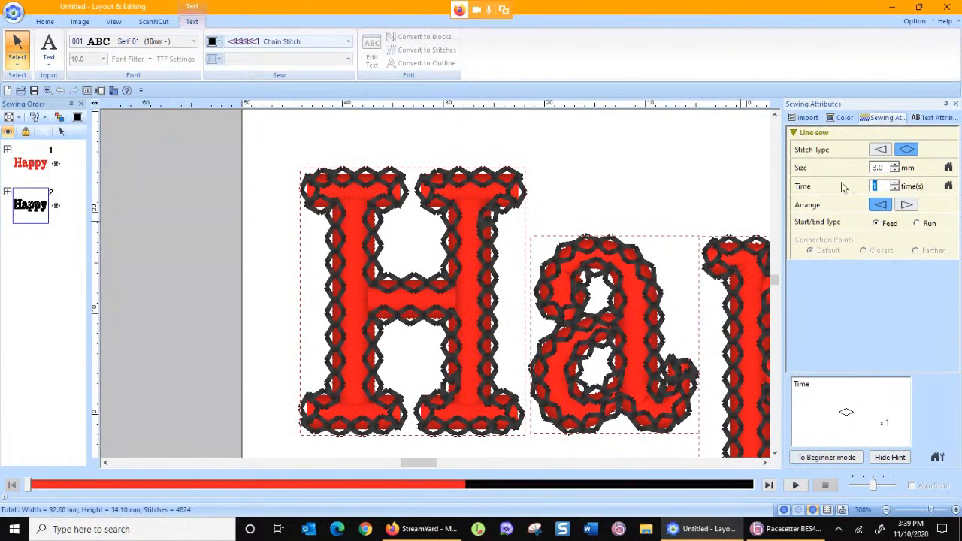
# - Switch the chain stitch outline to the triangle stitch type and try a size of 2 mm
pyautogui.click(881, 149)
pyautogui.moveTo(886, 168); pyautogui.dragTo(774, 161)
pyautogui.write('2')
pyautogui.click(741, 154)
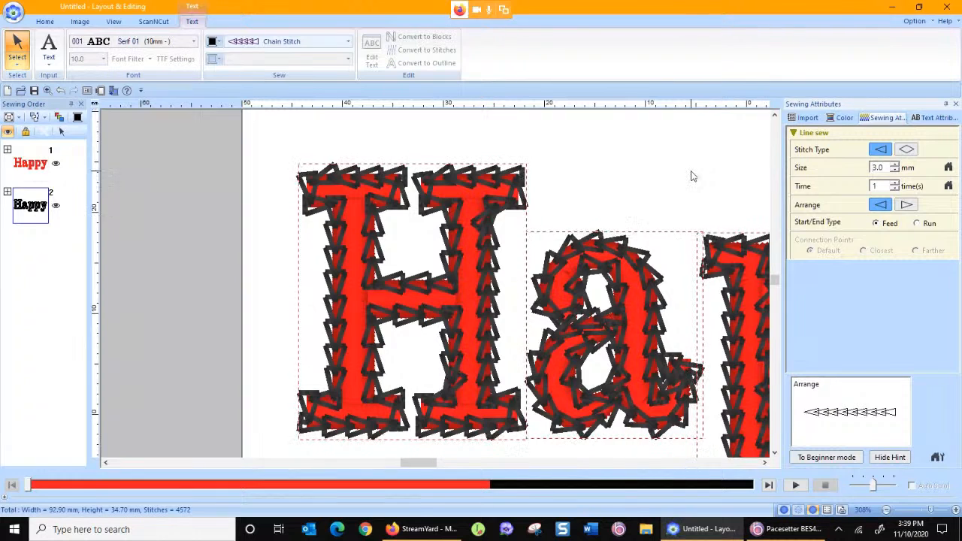
# - Change the outline to Zigzag Stitch, and with the whole Happy text selected set its red fill region to Not Sewn
pyautogui.click(287, 43)
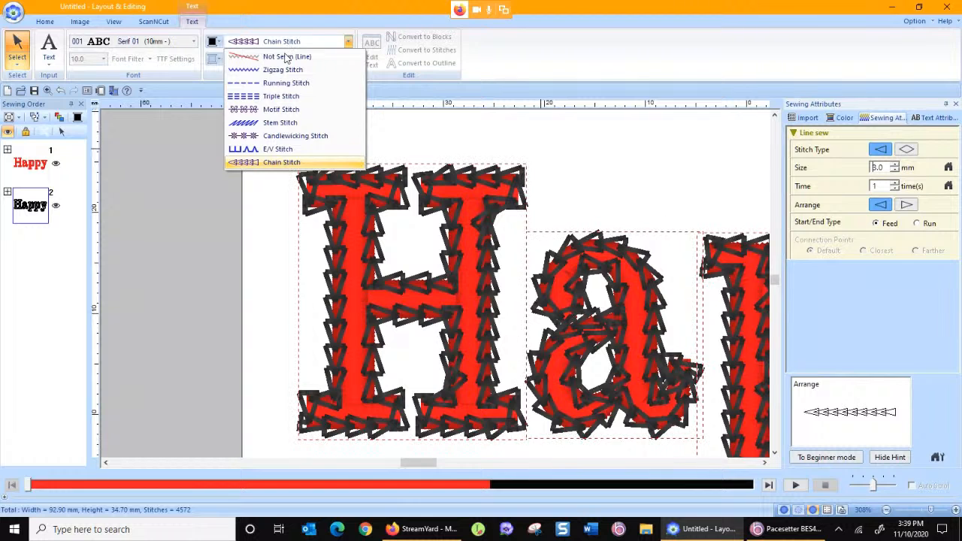
pyautogui.click(280, 70)
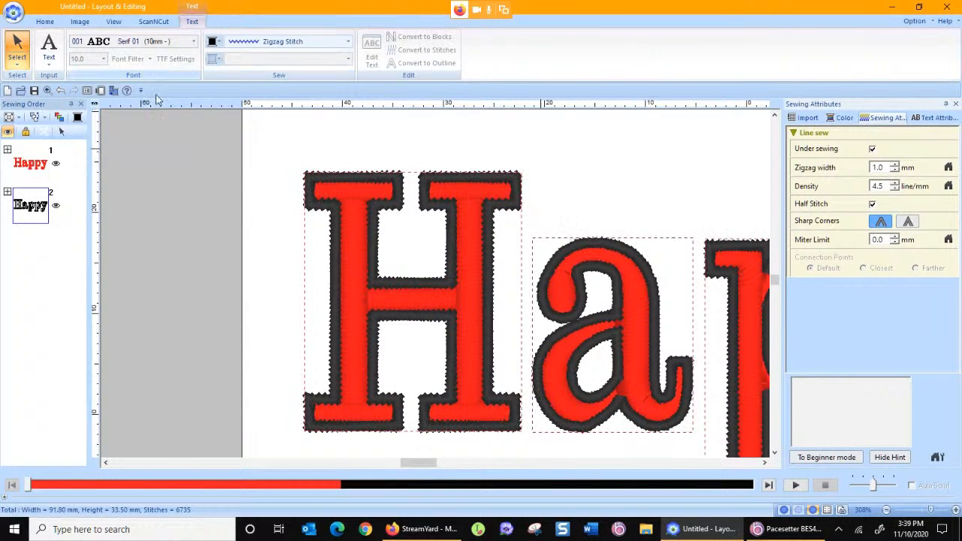
pyautogui.click(161, 148)
pyautogui.click(358, 221)
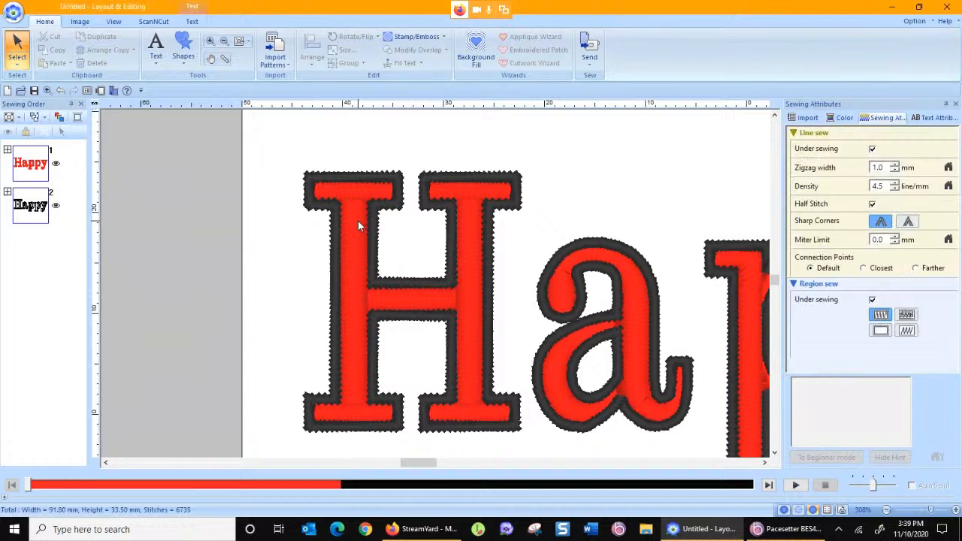
pyautogui.click(197, 22)
pyautogui.click(258, 60)
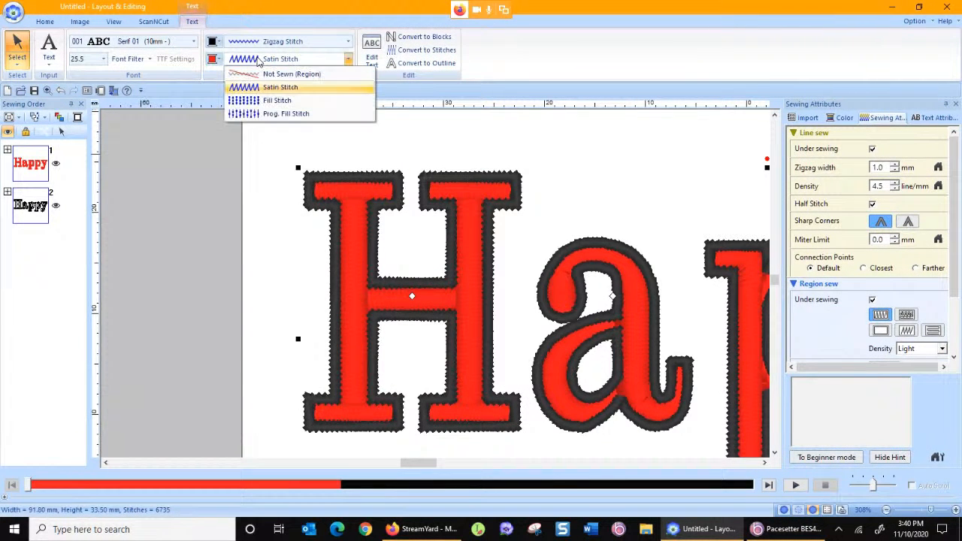
pyautogui.click(260, 74)
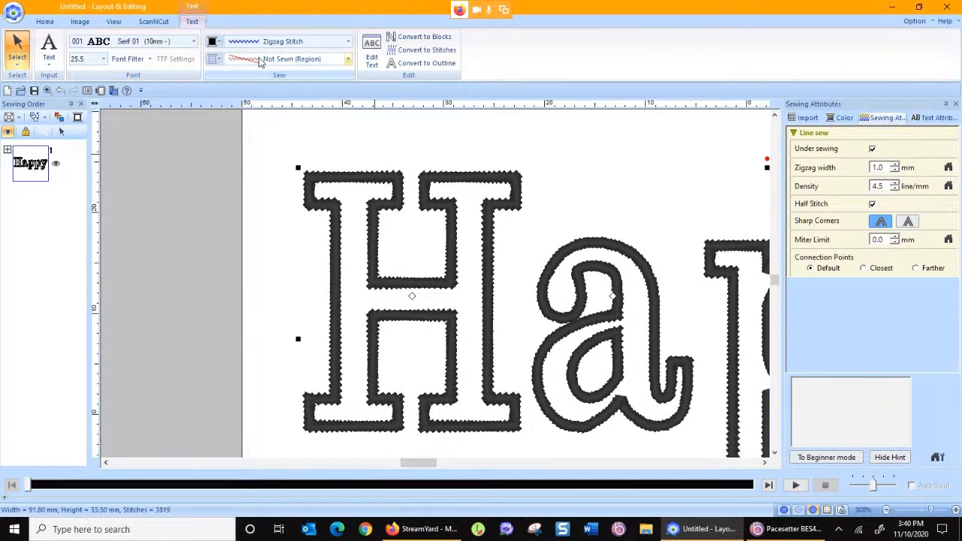
# - Enlarge the outlined Happy text beyond the hoop area to about 186 mm wide and 60 mm high
pyautogui.click(47, 22)
pyautogui.click(239, 41)
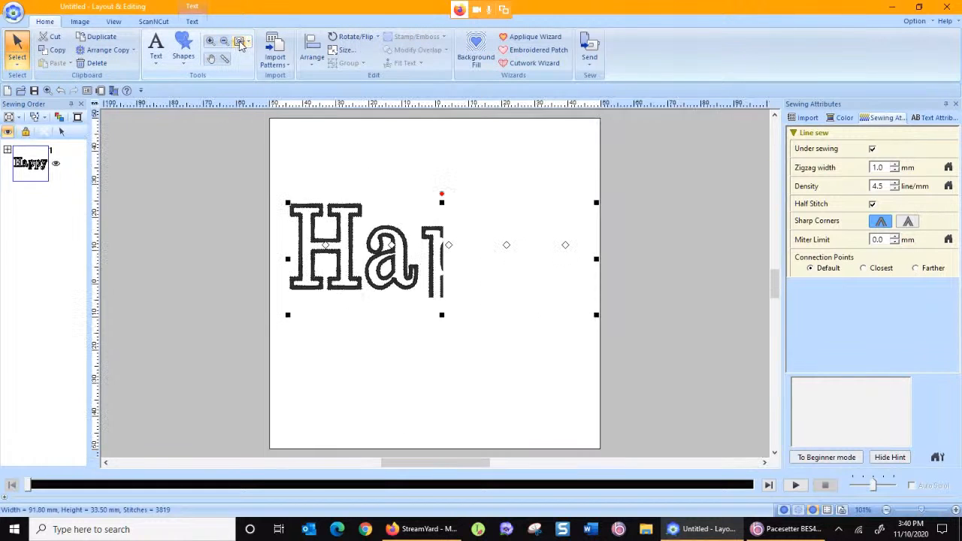
pyautogui.moveTo(596, 315); pyautogui.dragTo(846, 406)
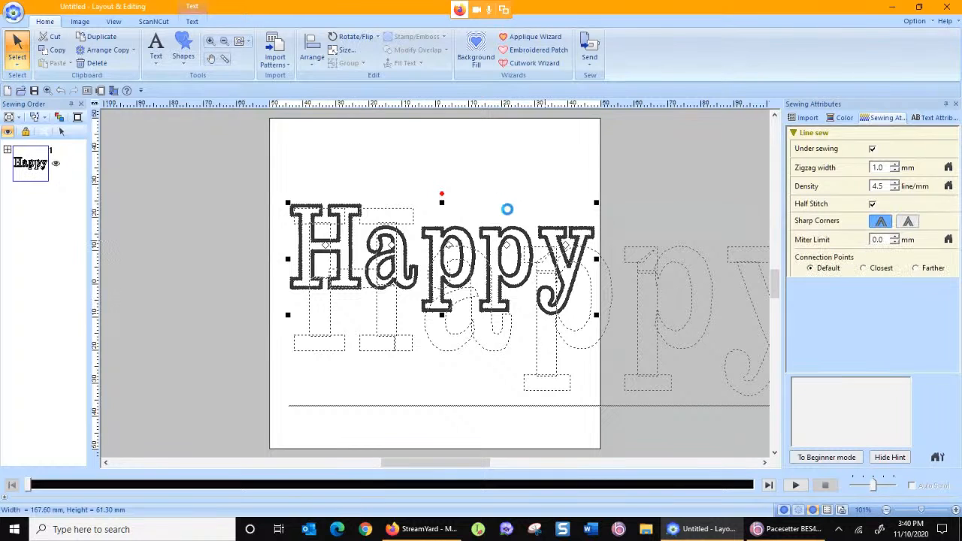
pyautogui.moveTo(289, 303); pyautogui.dragTo(230, 304)
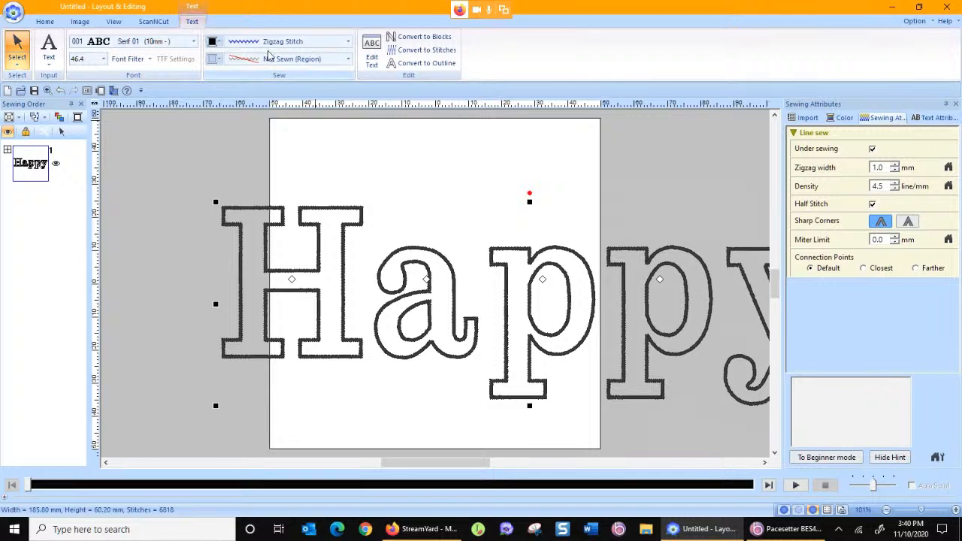
# - Change the enlarged text's outline to Candlewicking Stitch and reduce the spacing to 0.2 mm
pyautogui.click(273, 42)
pyautogui.click(274, 137)
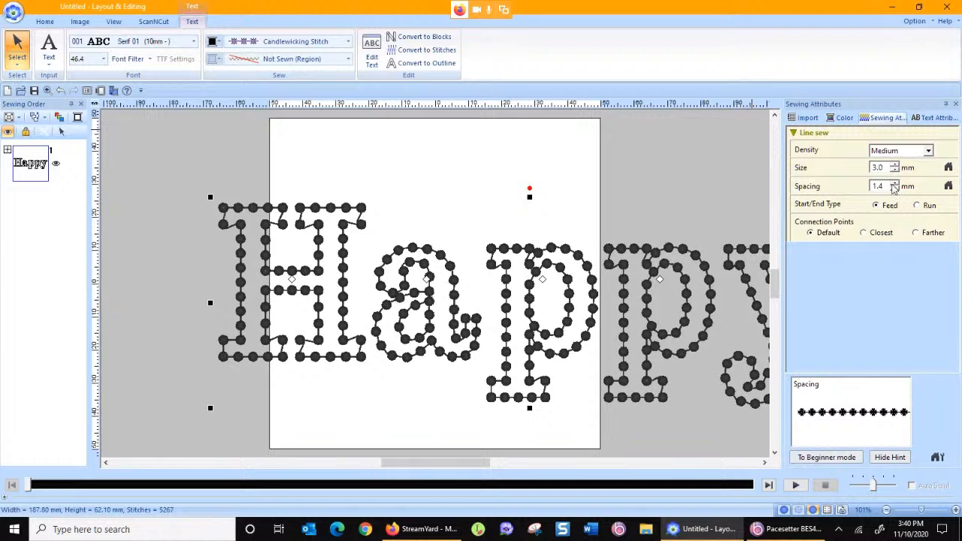
pyautogui.click(949, 186)
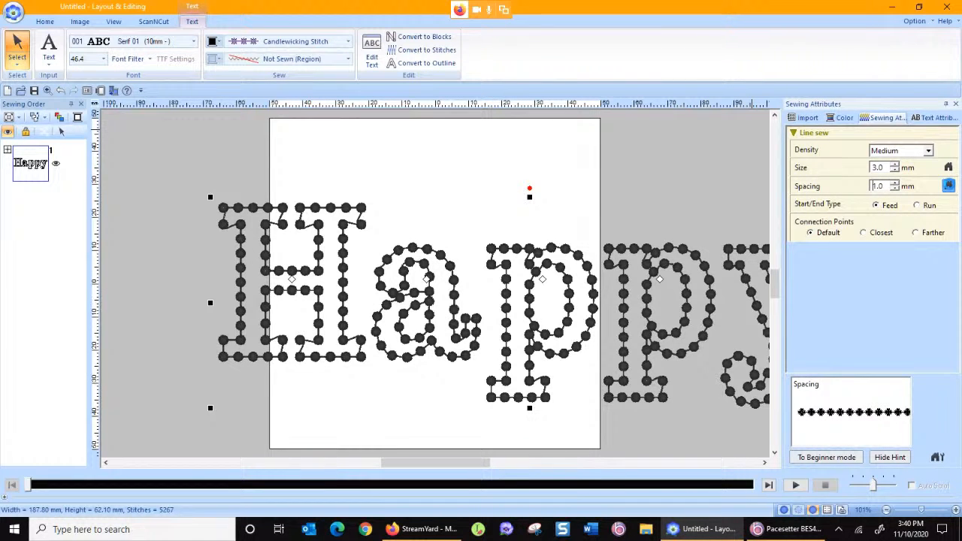
pyautogui.click(894, 189)
pyautogui.click(893, 189)
pyautogui.click(894, 189)
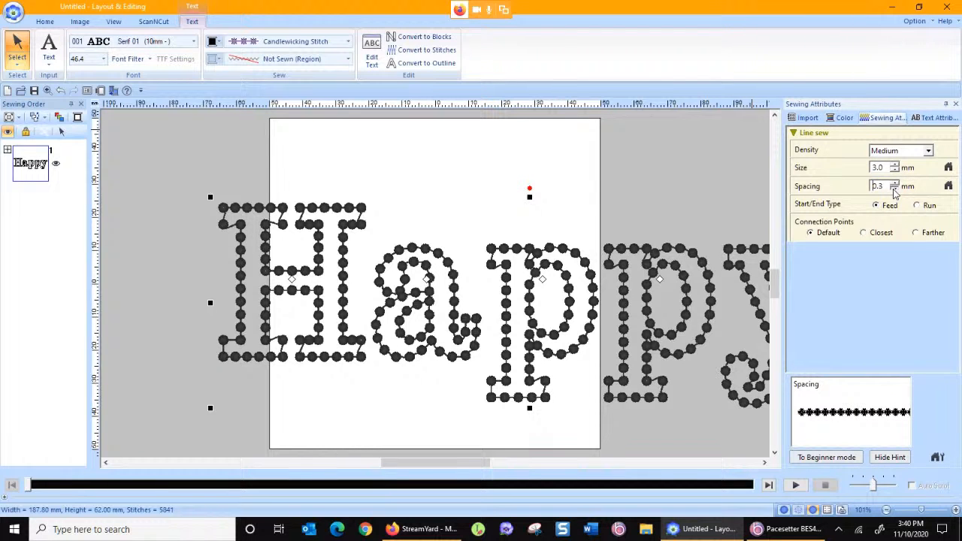
pyautogui.click(893, 190)
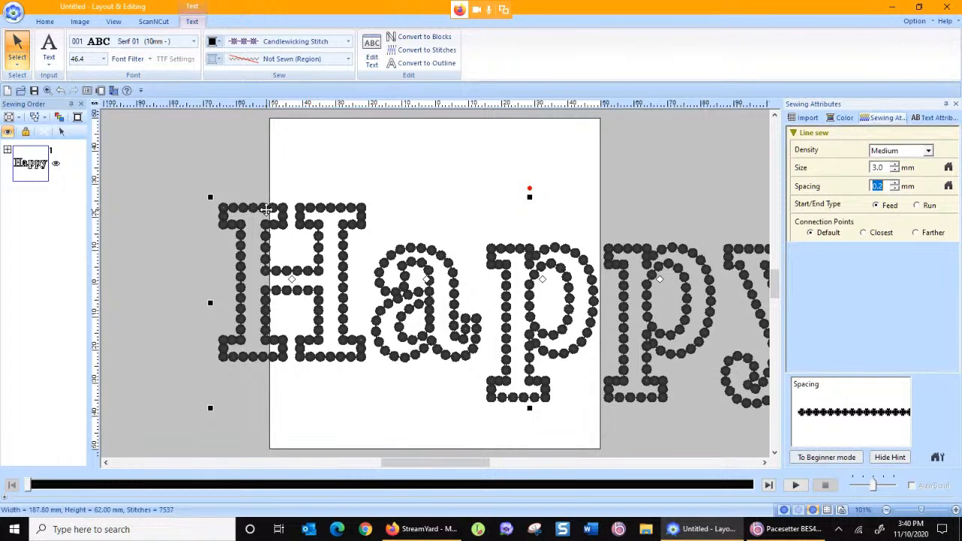
# - Try Fill Stitch for the inside of the letters, settle on Prog. Fill Stitch, and look through its region sewing settings
pyautogui.click(286, 58)
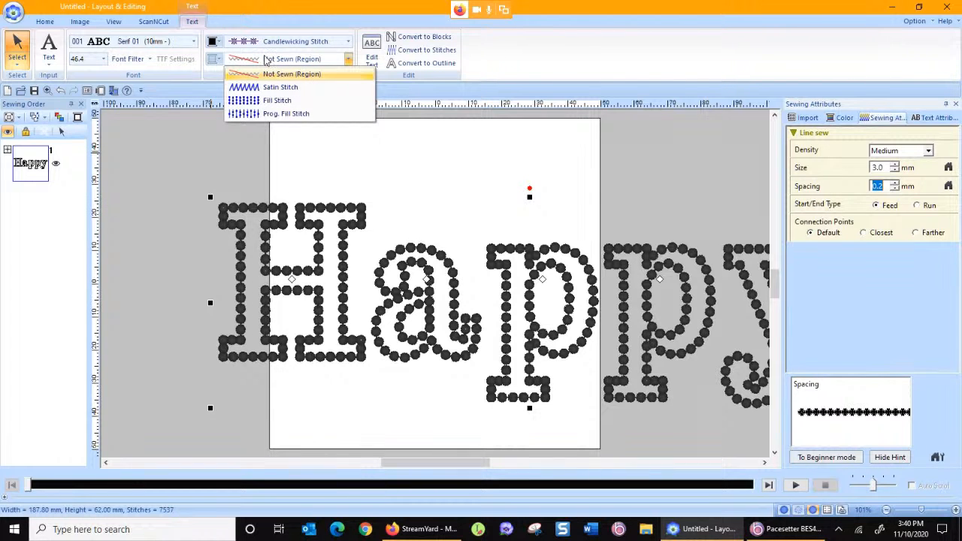
pyautogui.click(274, 100)
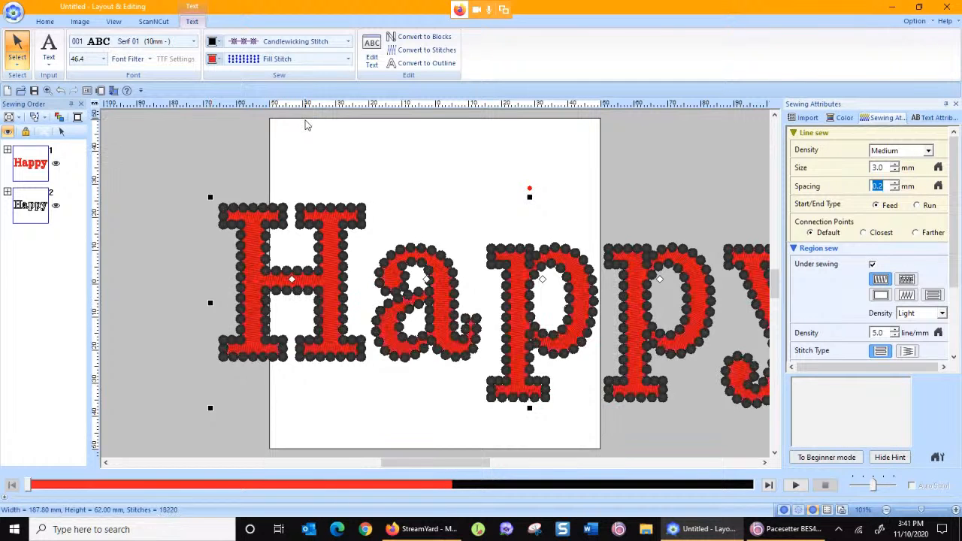
pyautogui.click(306, 60)
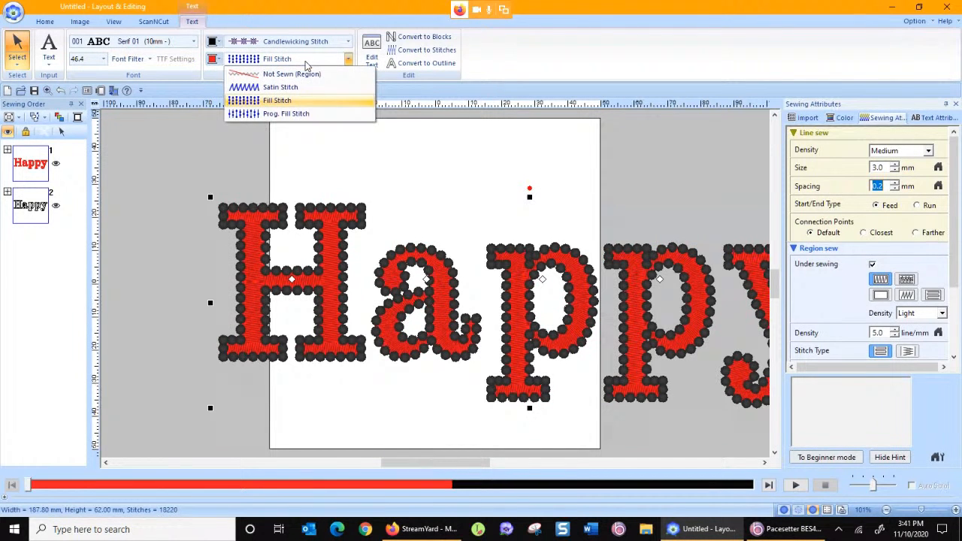
pyautogui.click(290, 113)
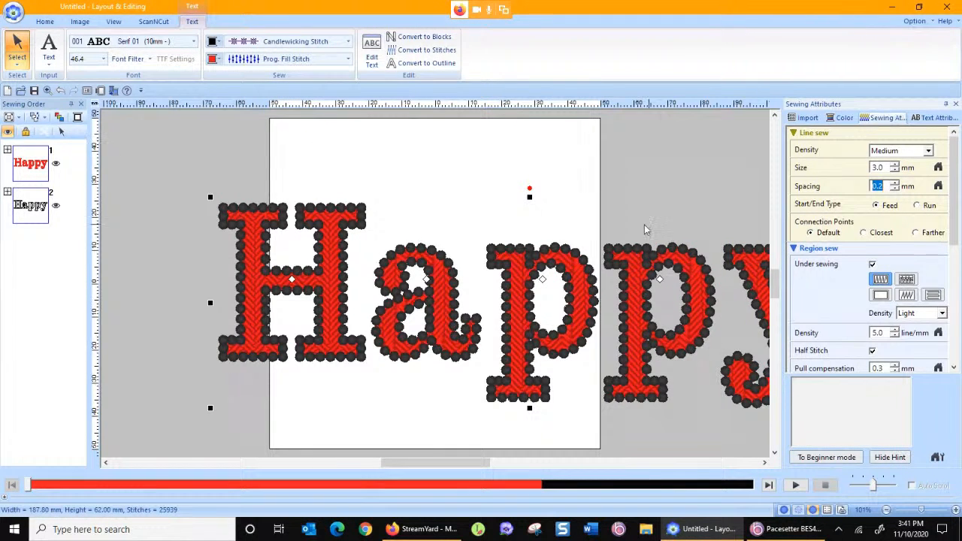
pyautogui.scroll(-5, 953, 228)
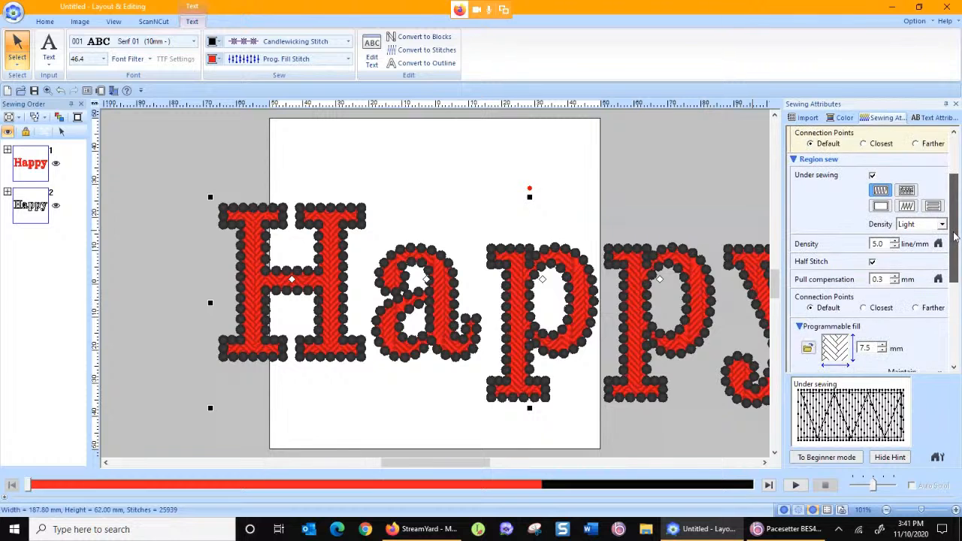
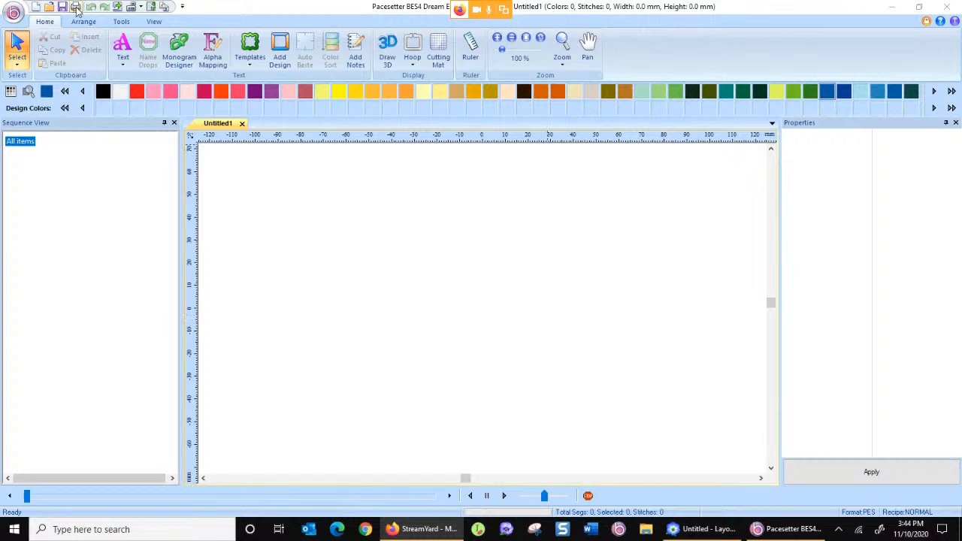
# - Add the text Happy to the upper-left area of the blank Untitled1 design and generate its stitches
pyautogui.click(120, 60)
pyautogui.click(143, 105)
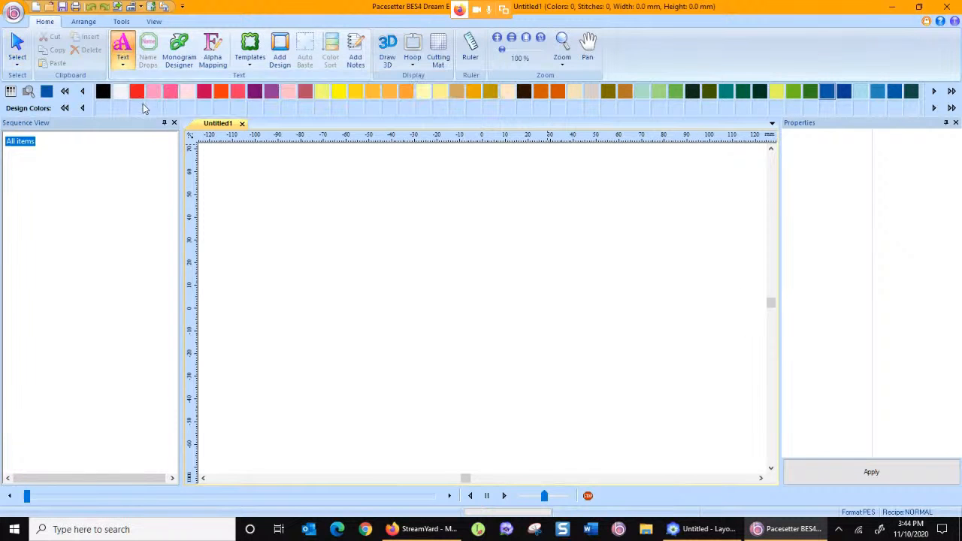
pyautogui.click(364, 264)
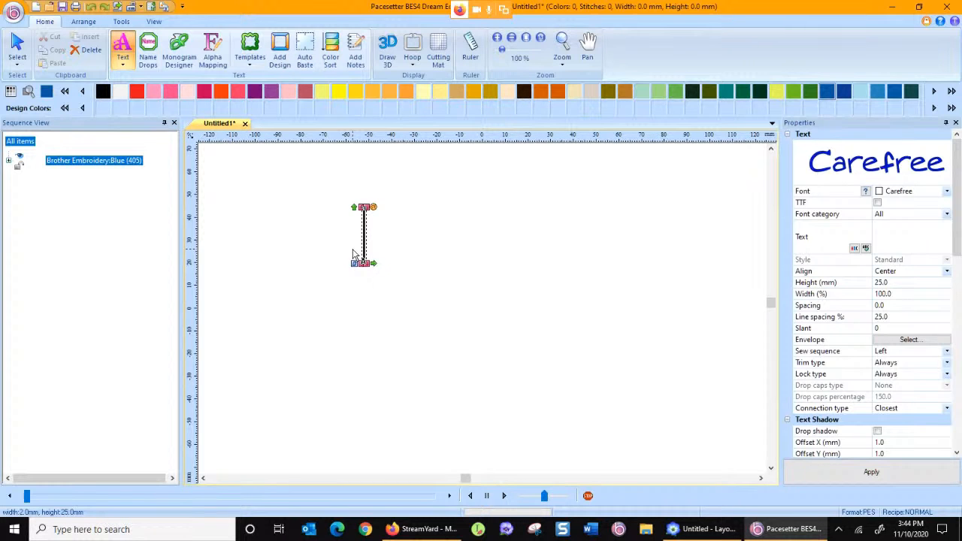
pyautogui.write('Happy')
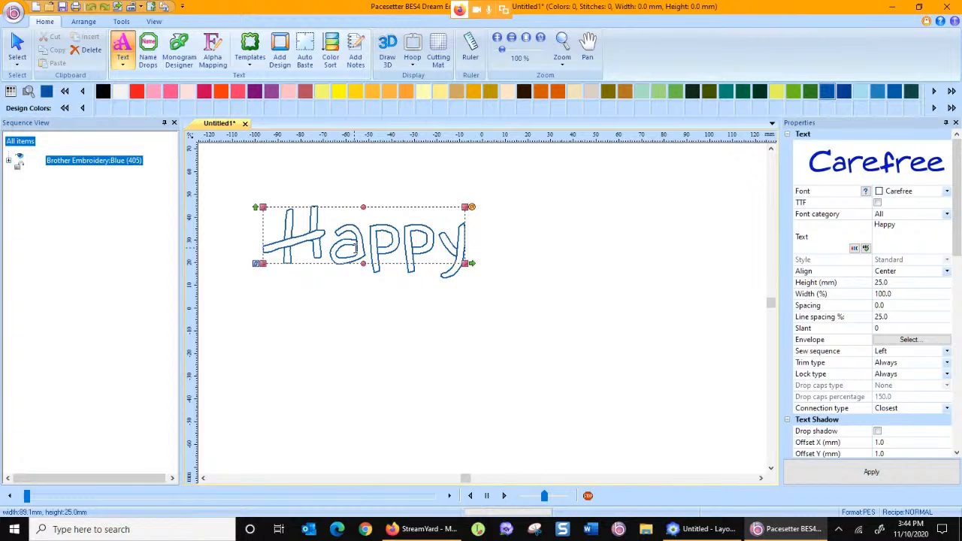
pyautogui.click(605, 256)
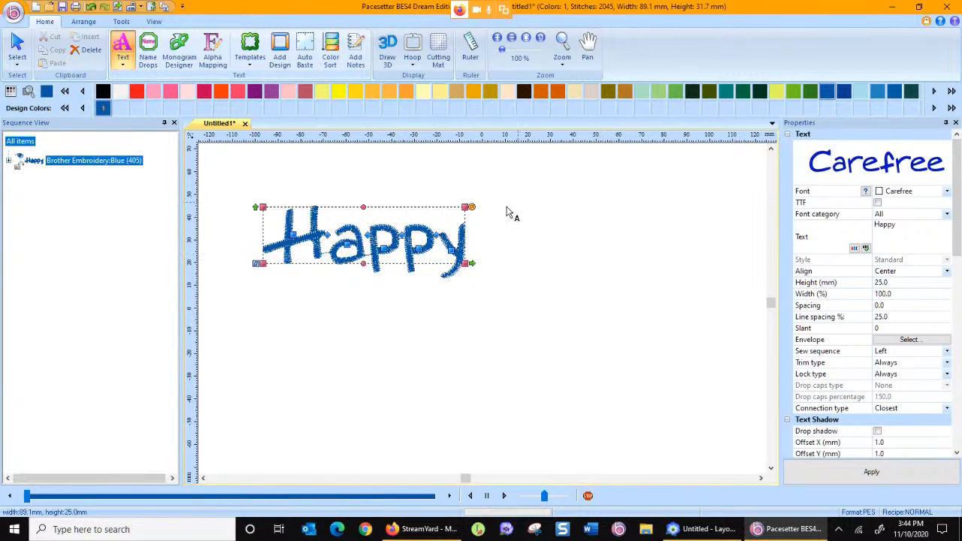
# - Change the text's font to 2Cl Curly Script, rewrite the wording in capitals as HAPPY, and regenerate the stitches
pyautogui.click(946, 192)
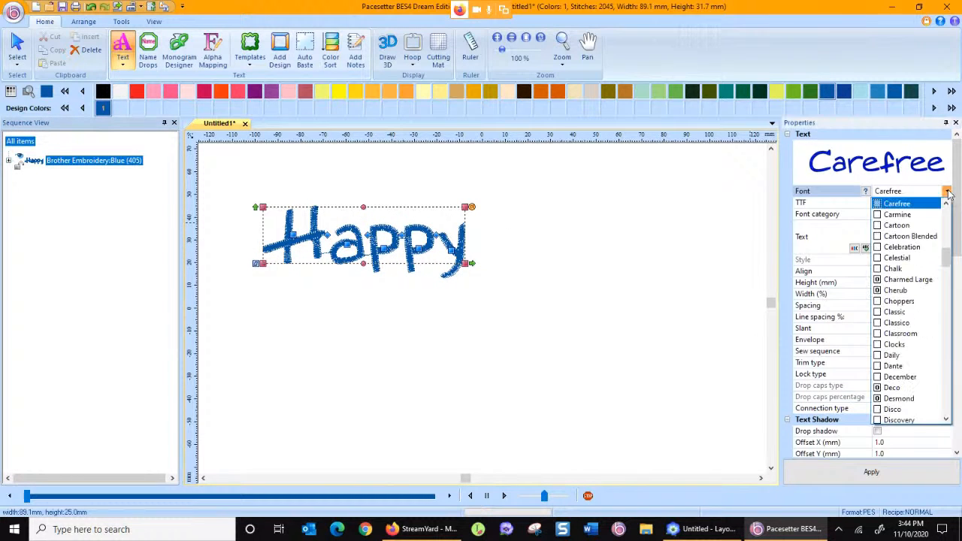
pyautogui.moveTo(946, 260); pyautogui.dragTo(945, 217)
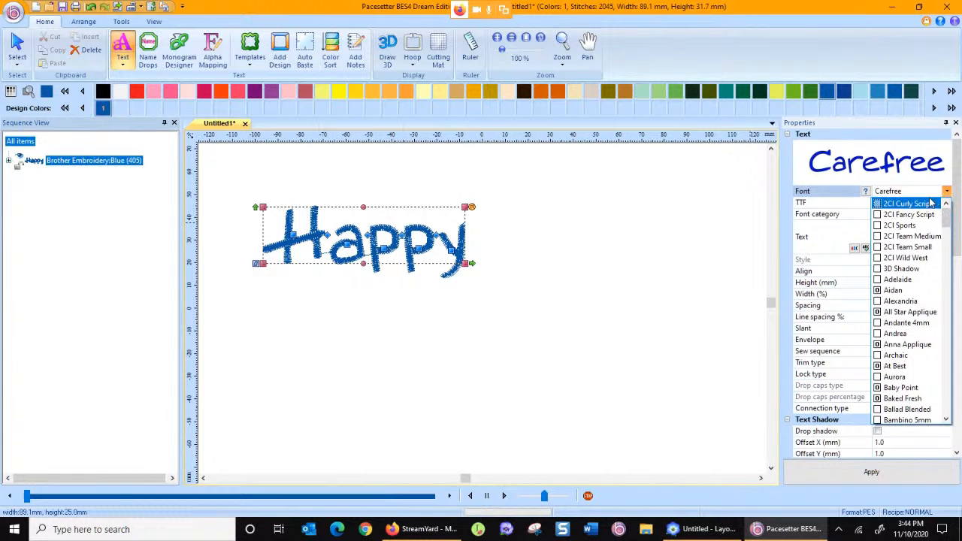
pyautogui.click(929, 205)
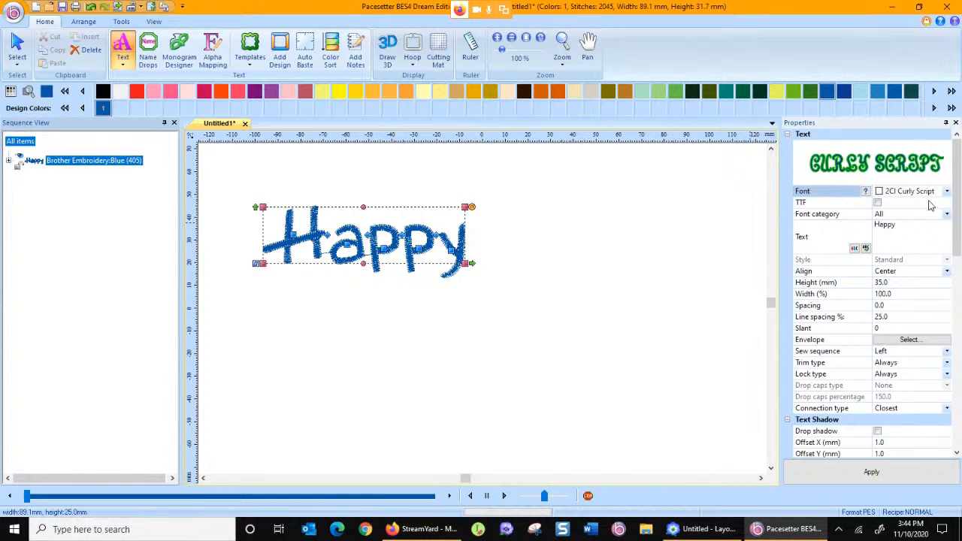
pyautogui.click(828, 477)
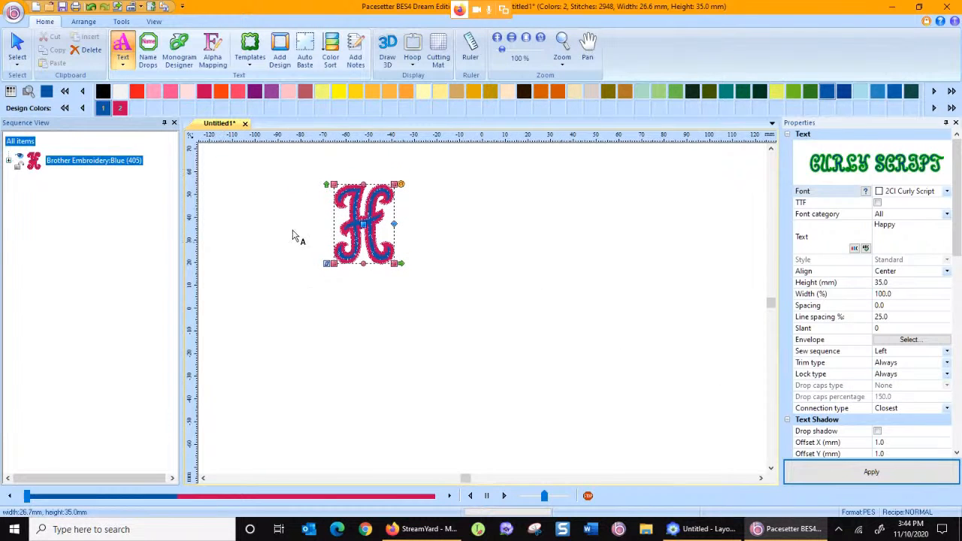
pyautogui.click(921, 228)
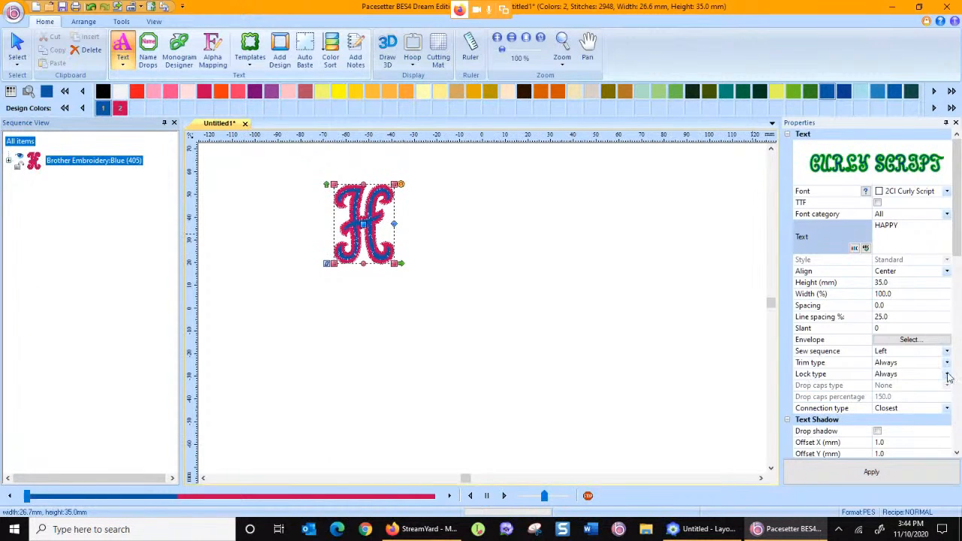
pyautogui.click(911, 472)
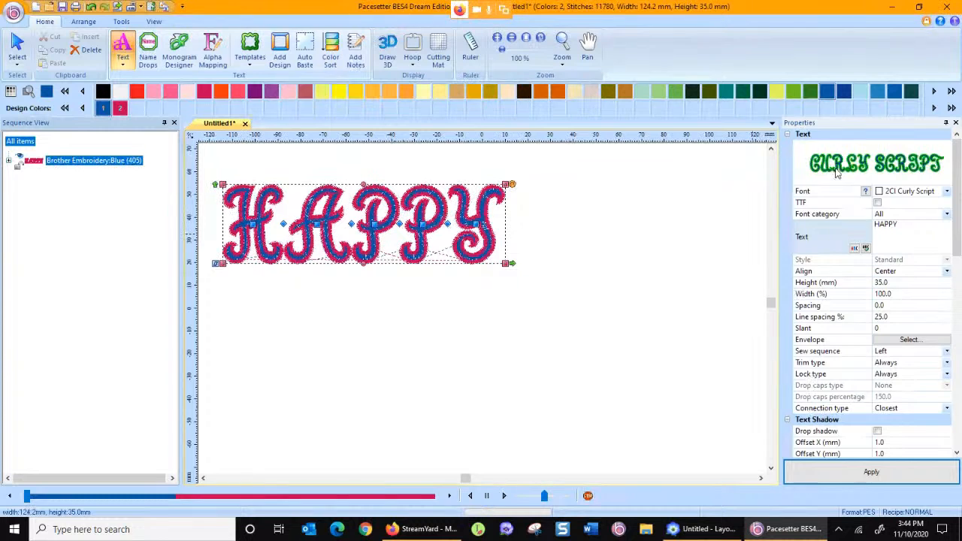
# - Switch the text's font to 2Cl Fancy Script, rewrite the wording as Happy, and regenerate the stitches
pyautogui.moveTo(902, 175)
pyautogui.click(946, 192)
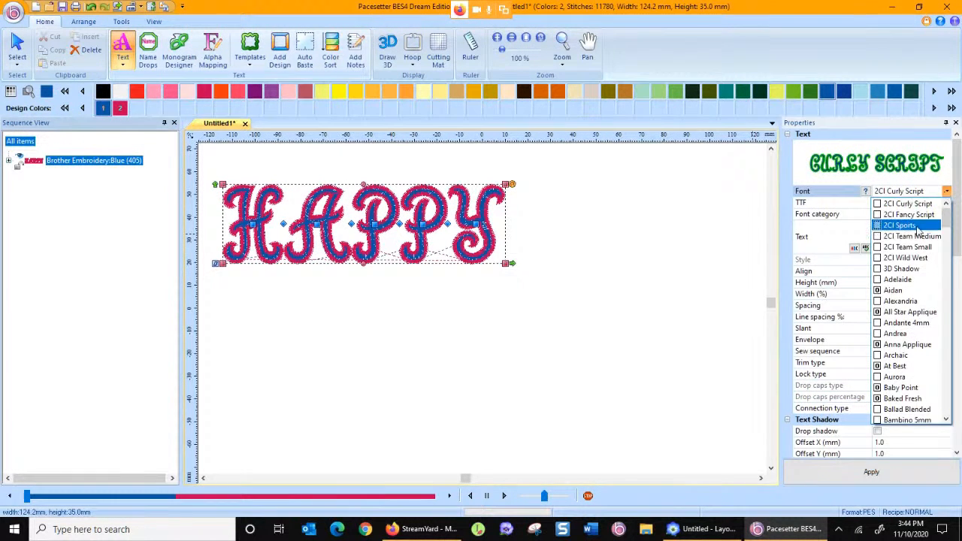
pyautogui.click(917, 218)
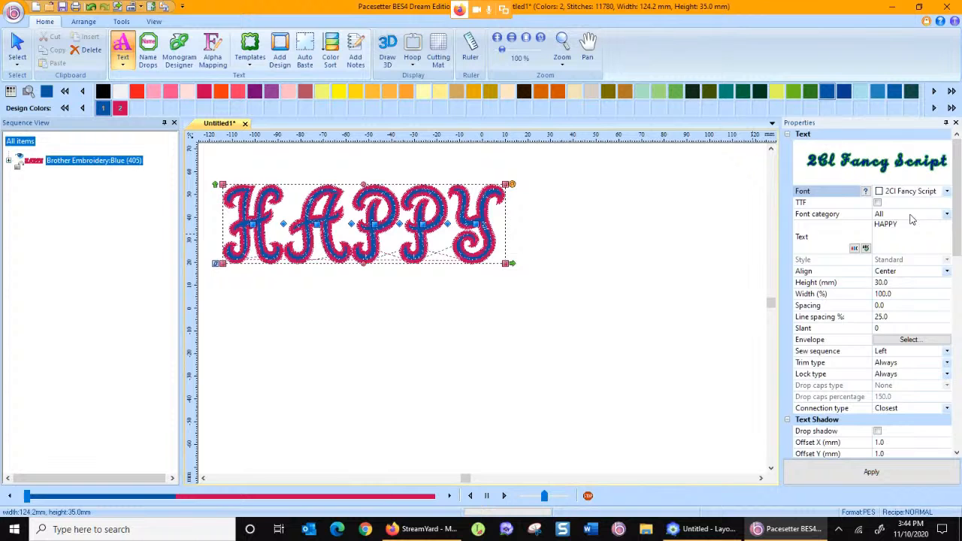
pyautogui.click(908, 226)
pyautogui.write('appy')
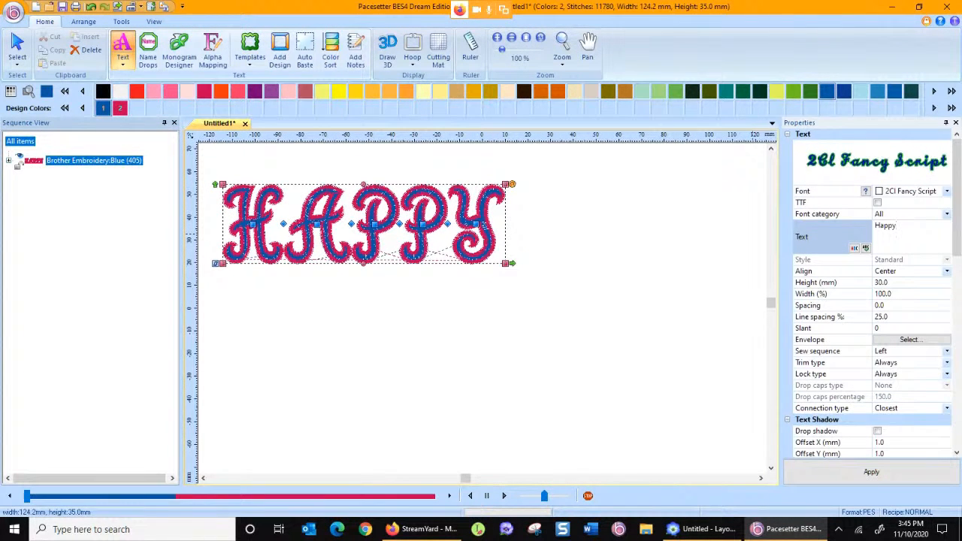
pyautogui.click(855, 470)
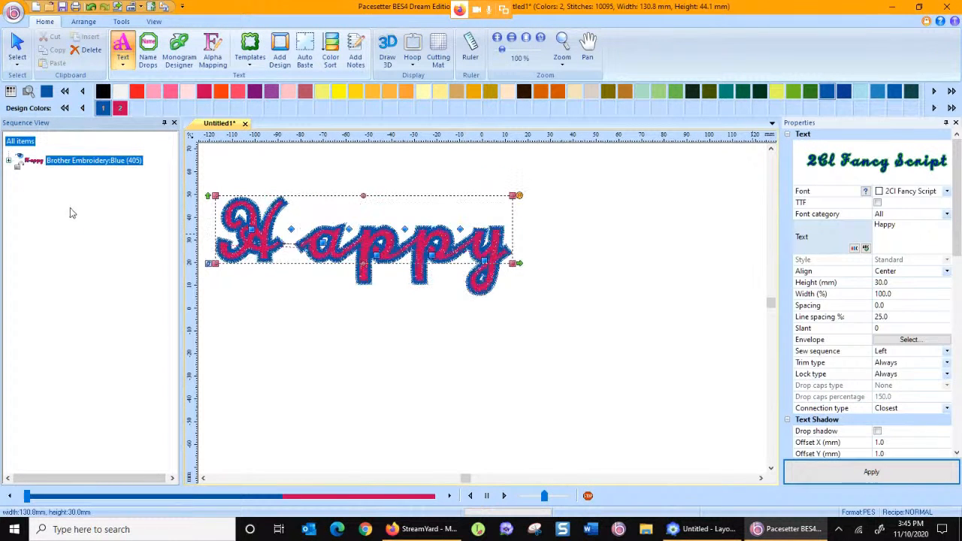
# - Examine the two thread color entries that make up the Happy text in the sewing sequence
pyautogui.click(9, 160)
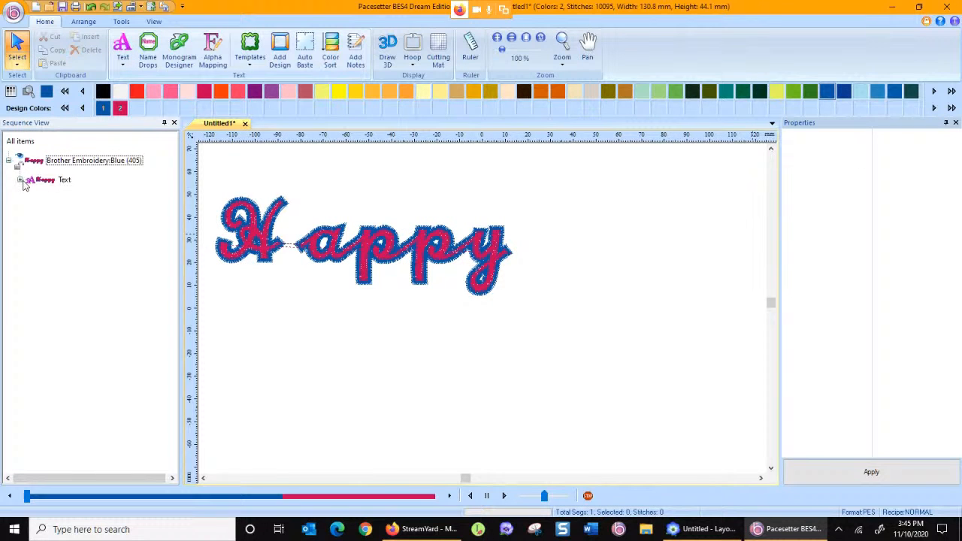
pyautogui.click(21, 181)
pyautogui.click(64, 205)
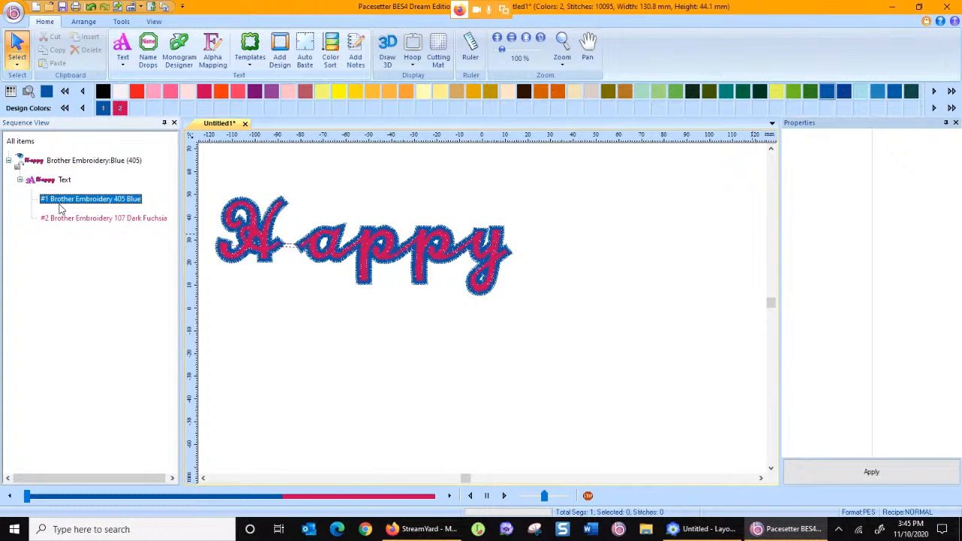
pyautogui.click(67, 222)
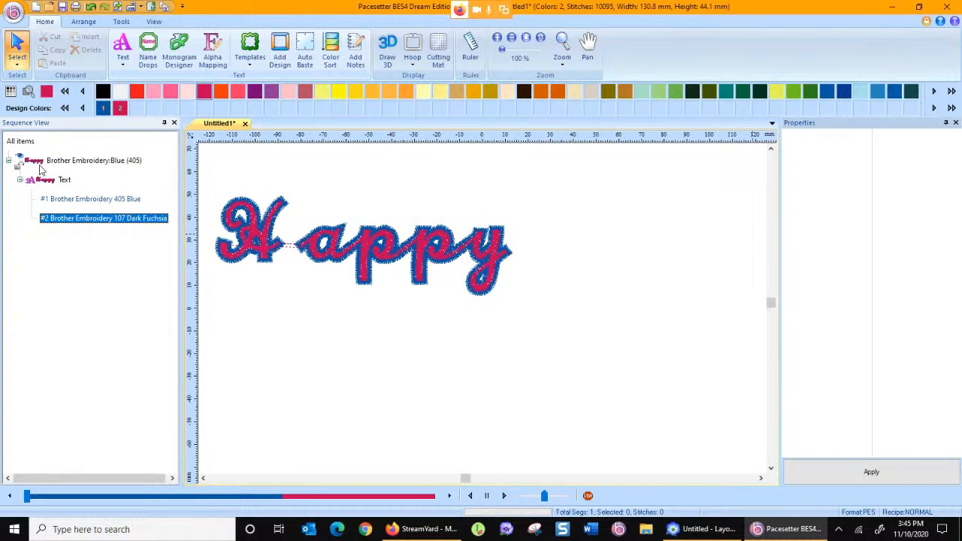
pyautogui.click(8, 161)
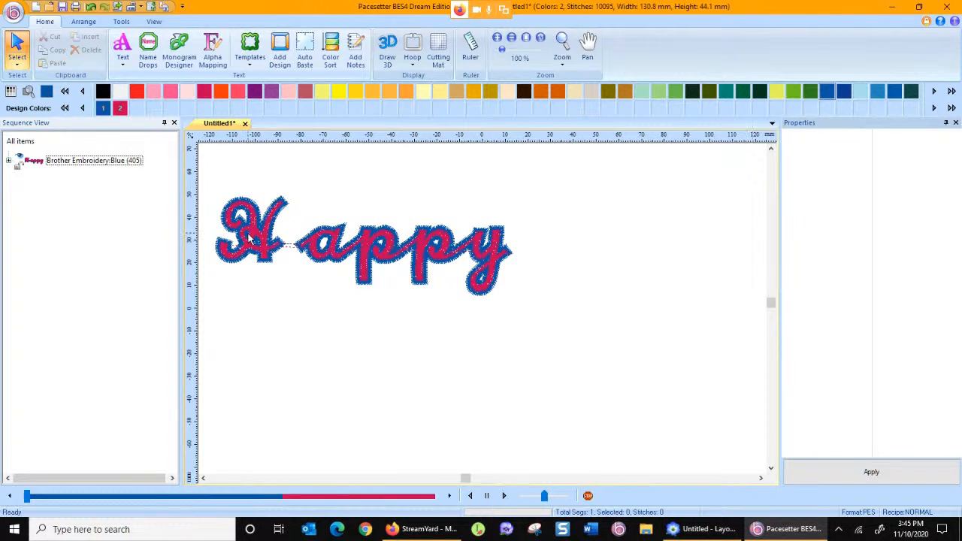
# - Move the Happy text slightly across the design and close the gap between the H and the rest of the word
pyautogui.moveTo(254, 239); pyautogui.dragTo(287, 233)
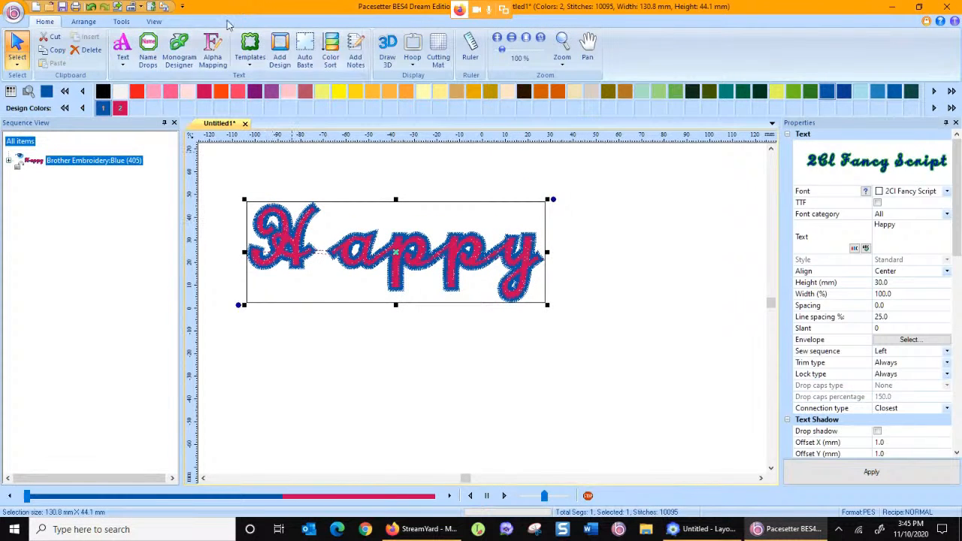
pyautogui.click(123, 47)
pyautogui.click(314, 215)
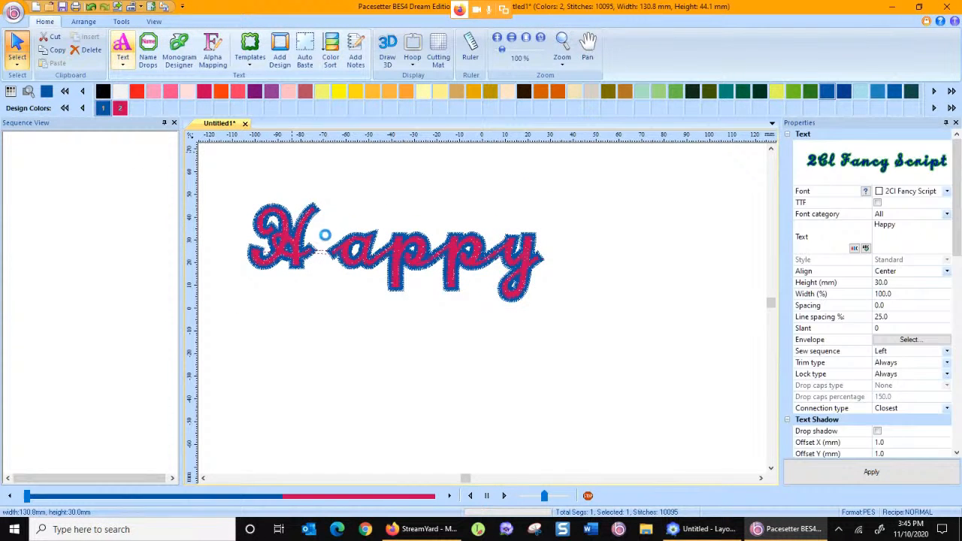
pyautogui.moveTo(322, 236); pyautogui.dragTo(294, 235)
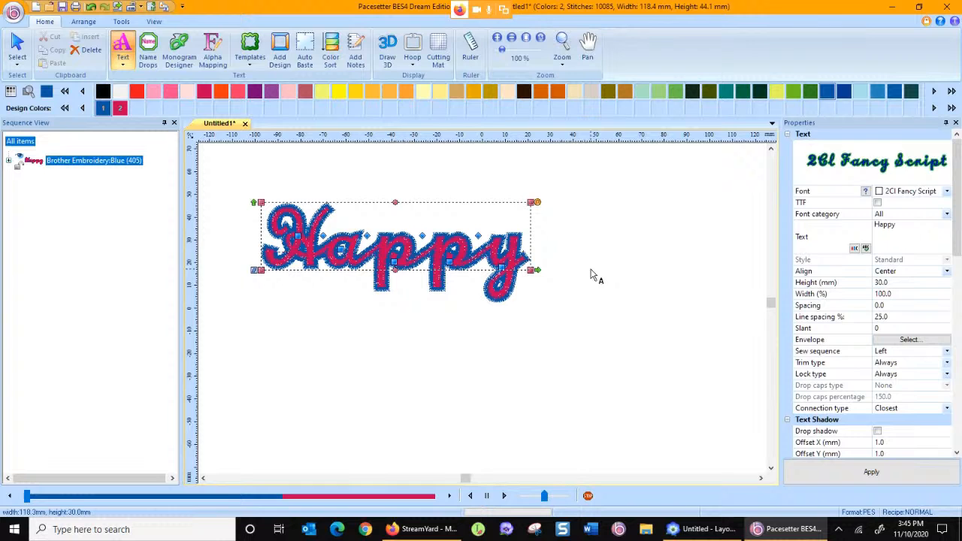
# - Change the text's font to 2Cl Sports, rewrite the wording in capitals as HAPPY, and regenerate the stitches
pyautogui.click(948, 191)
pyautogui.click(928, 220)
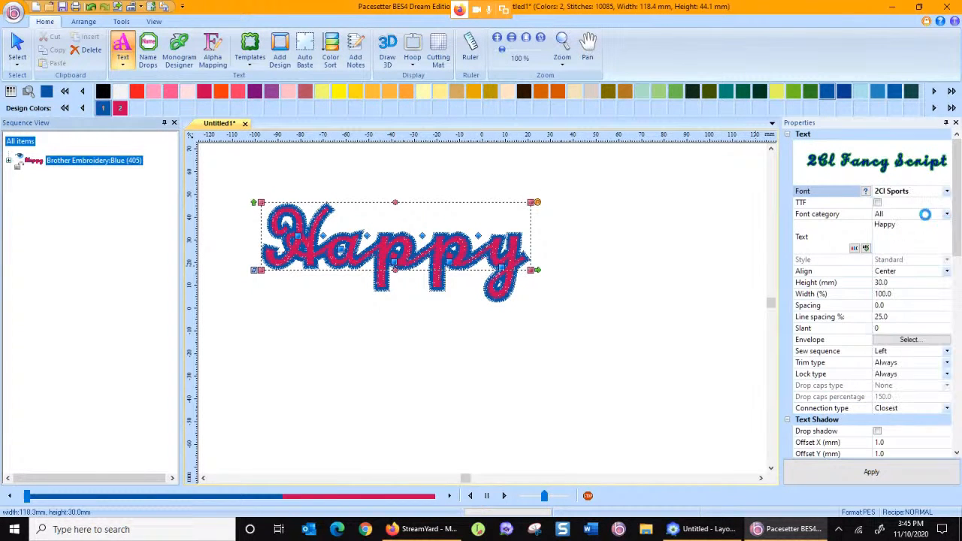
pyautogui.click(908, 228)
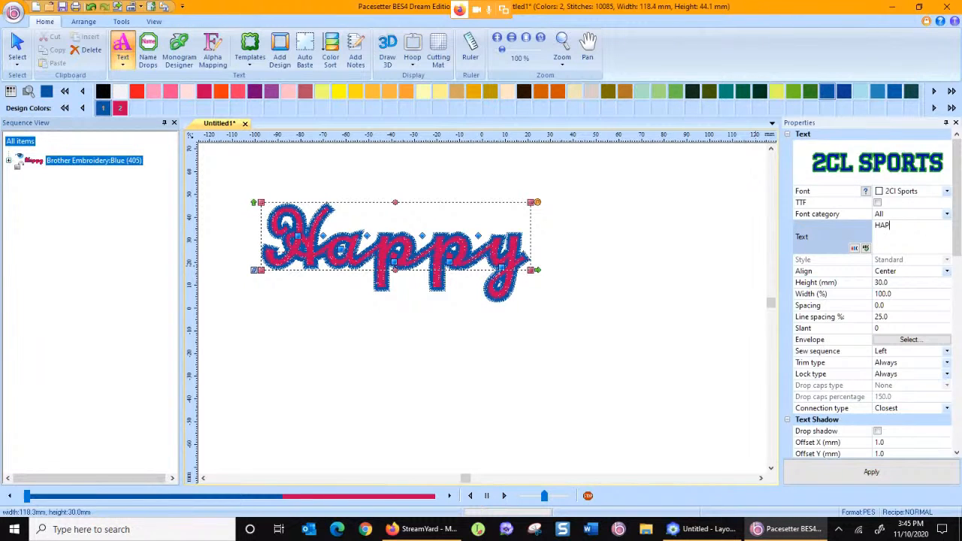
pyautogui.write('HAPPY')
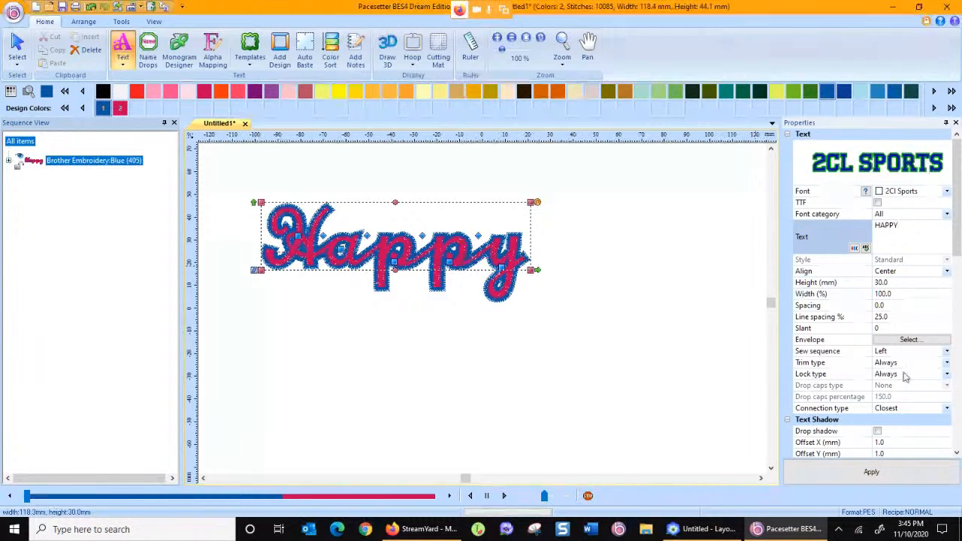
pyautogui.click(879, 478)
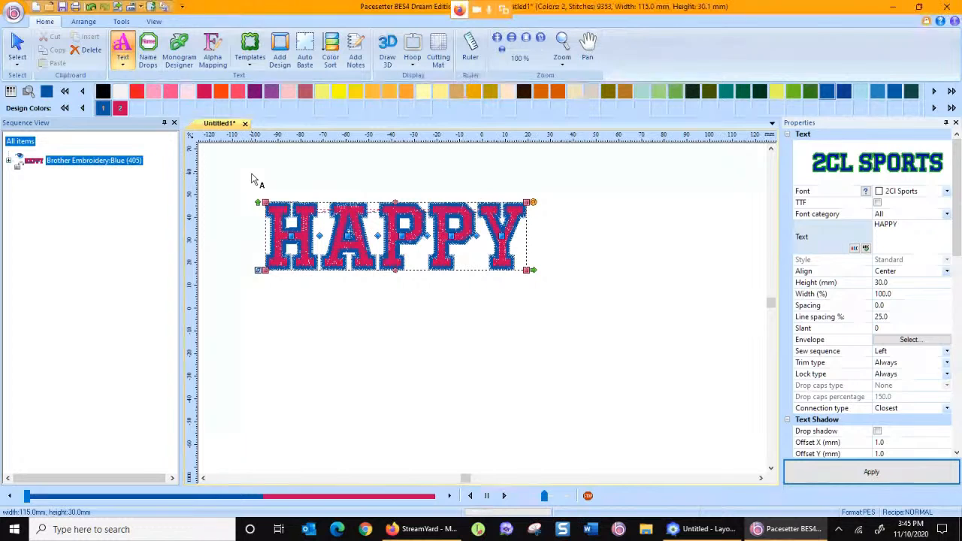
# - Recolor the HAPPY text by assigning Pumpkin (126) to Color 1 and green to Color 2
pyautogui.rightClick(389, 96)
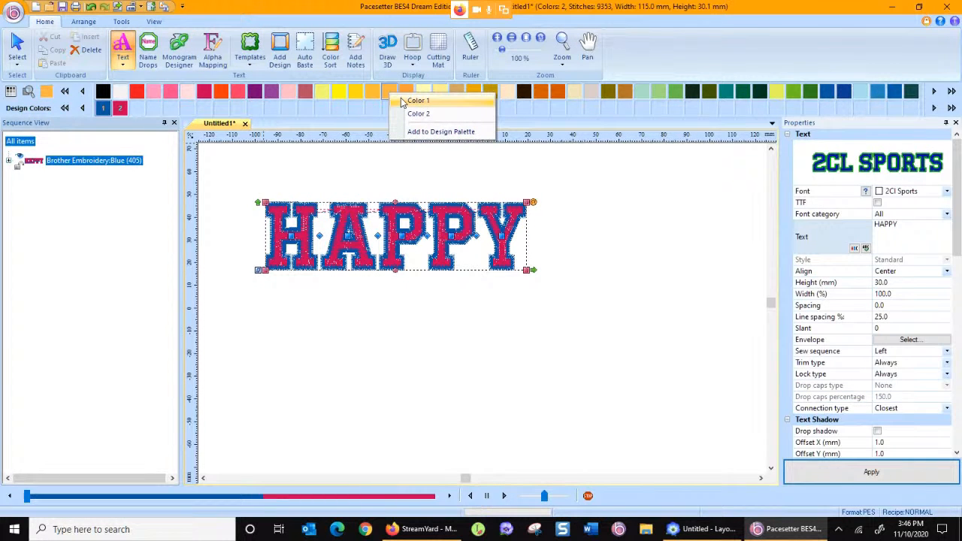
pyautogui.click(403, 100)
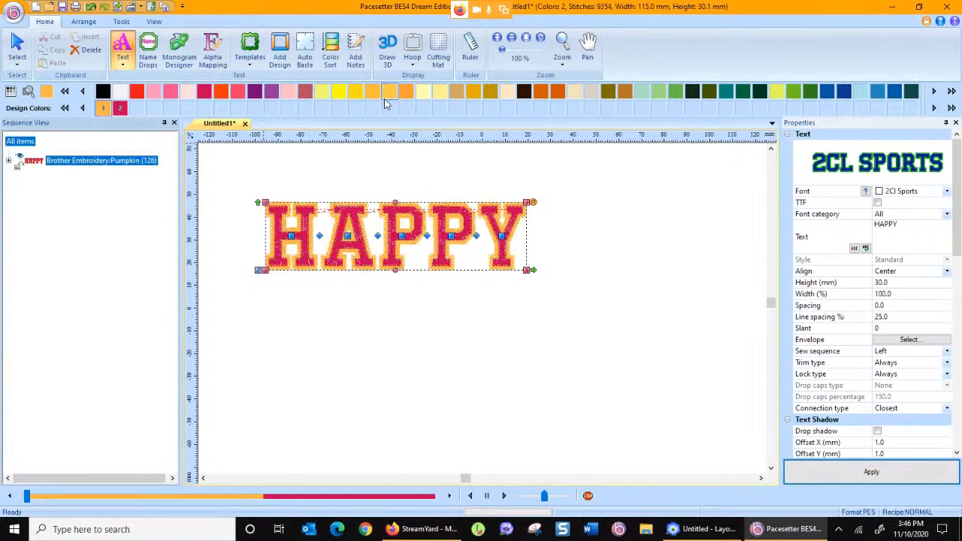
pyautogui.rightClick(674, 91)
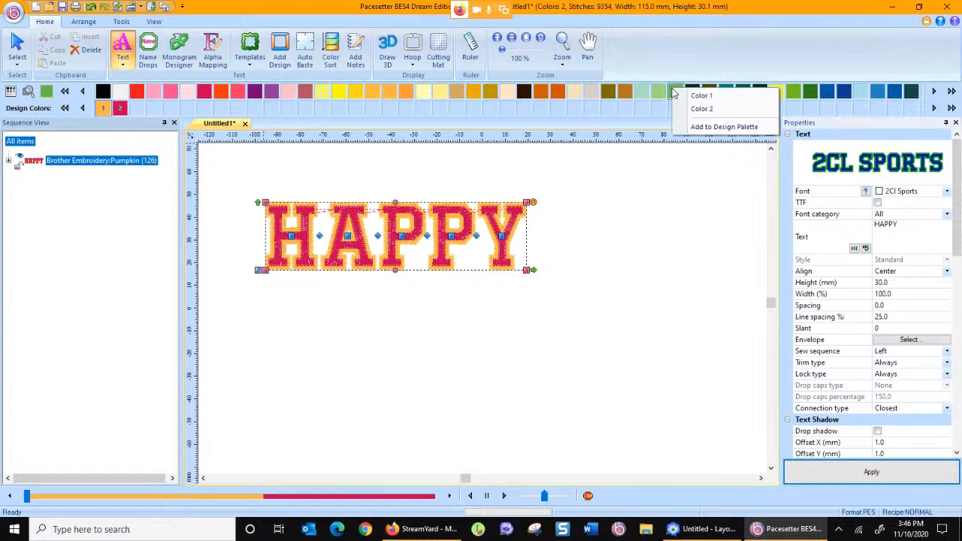
pyautogui.click(680, 110)
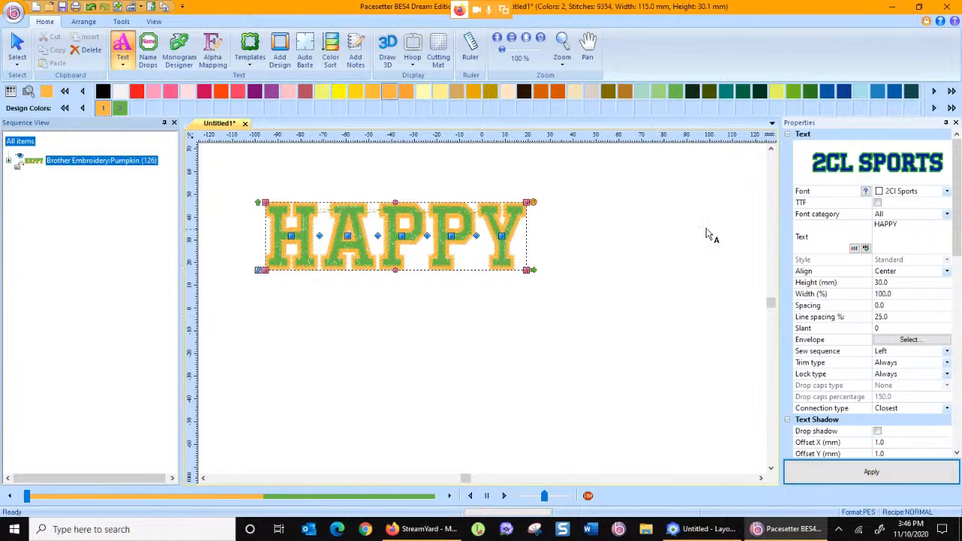
# - Apply the 2Cl Team Medium font to the HAPPY text, and replace it with 2Cl Team Small
pyautogui.click(949, 194)
pyautogui.click(948, 193)
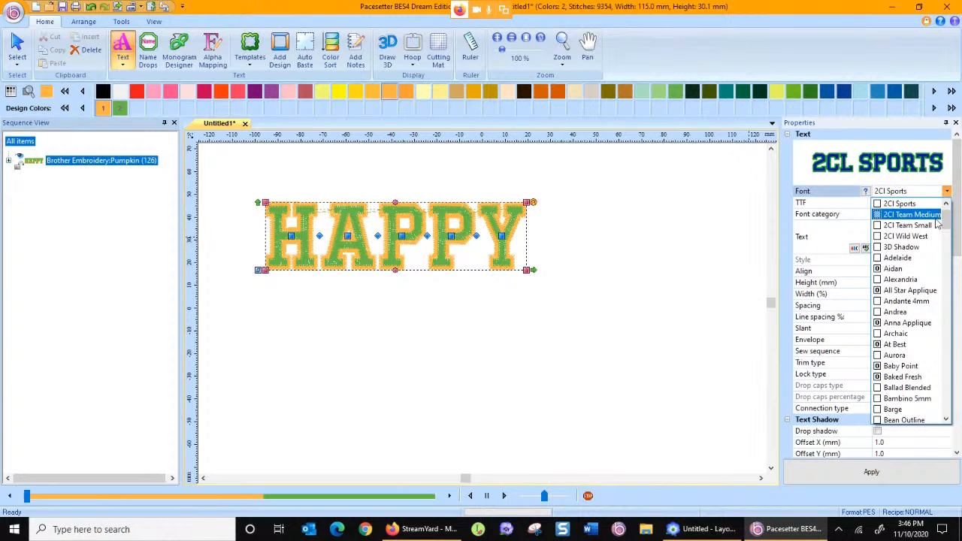
pyautogui.click(902, 214)
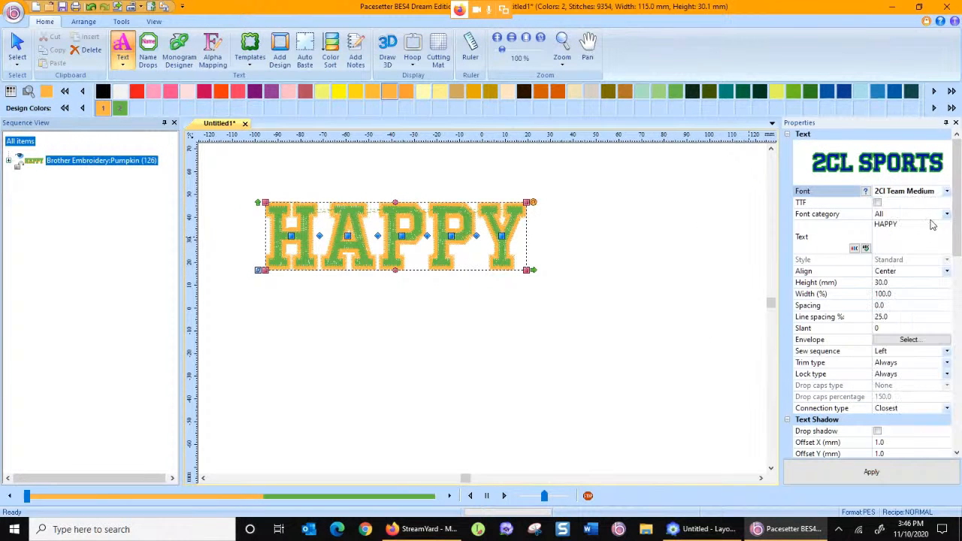
pyautogui.click(872, 474)
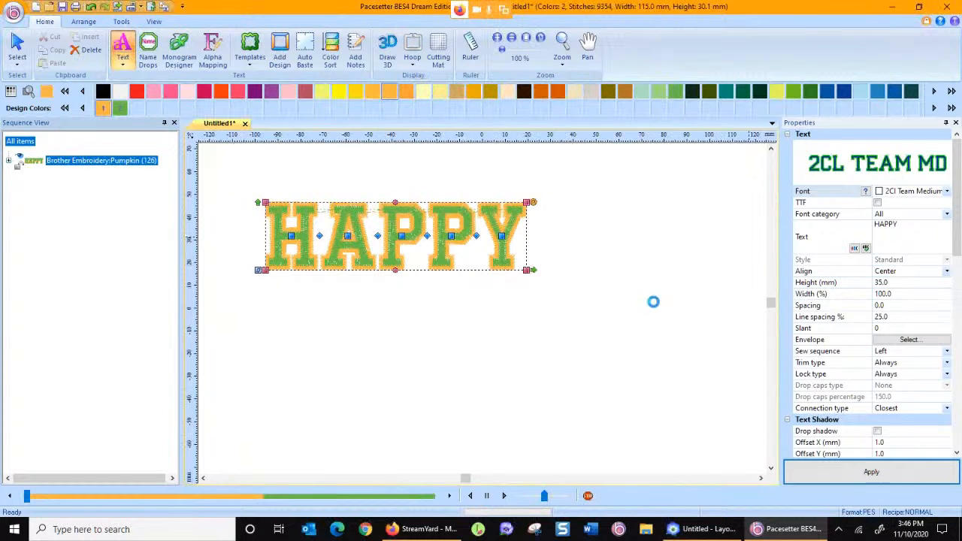
pyautogui.click(946, 192)
pyautogui.click(908, 215)
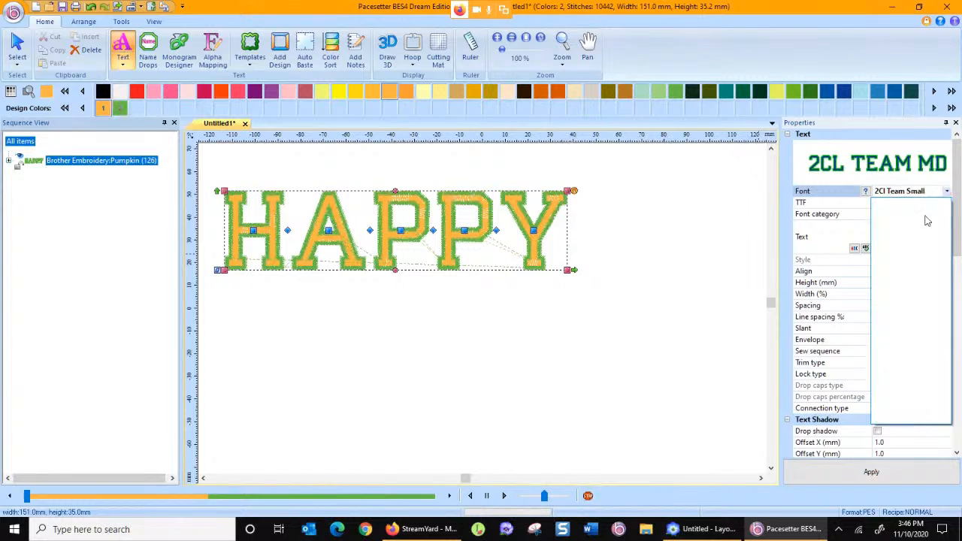
pyautogui.click(841, 472)
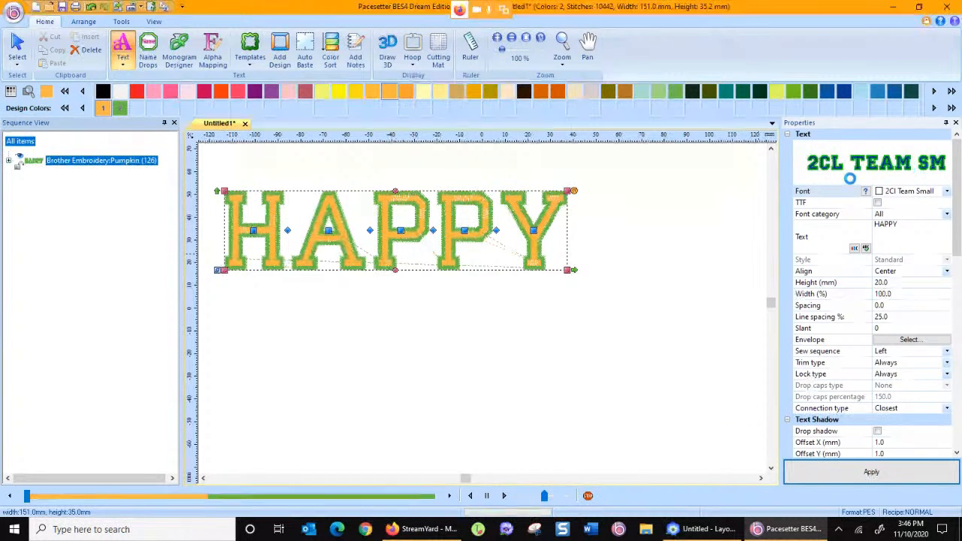
# - Apply the 2Cl Wild West font to the HAPPY text and preview its stitches briefly in 3D
pyautogui.click(947, 191)
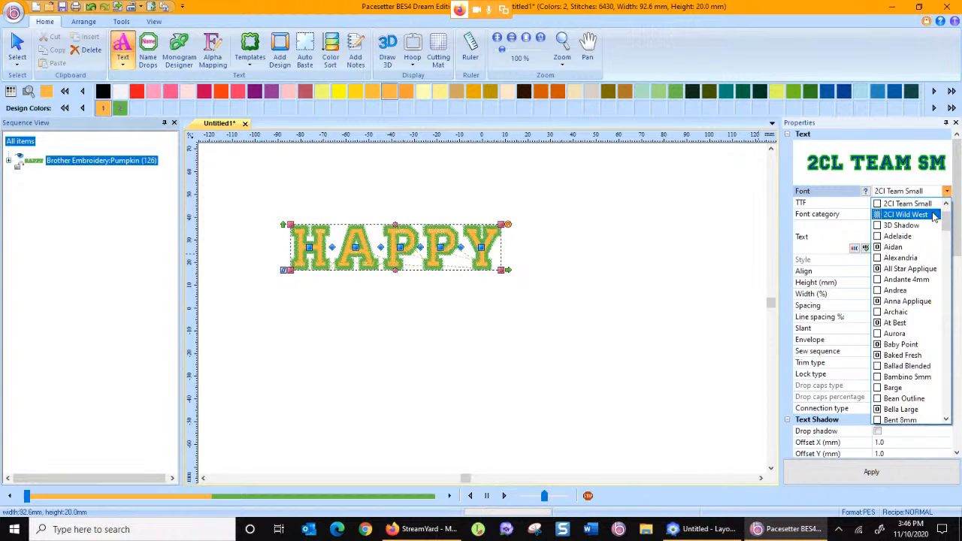
pyautogui.click(934, 216)
pyautogui.click(870, 475)
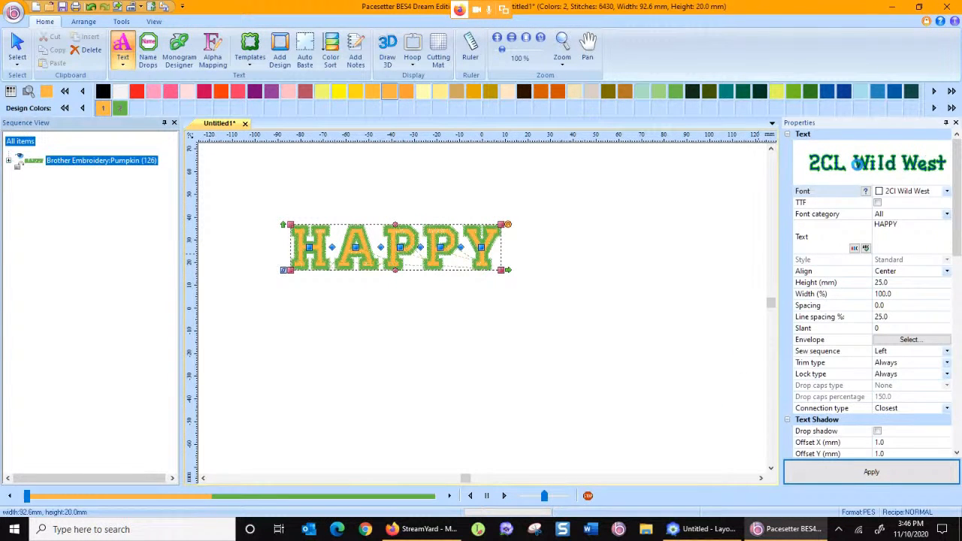
pyautogui.click(564, 299)
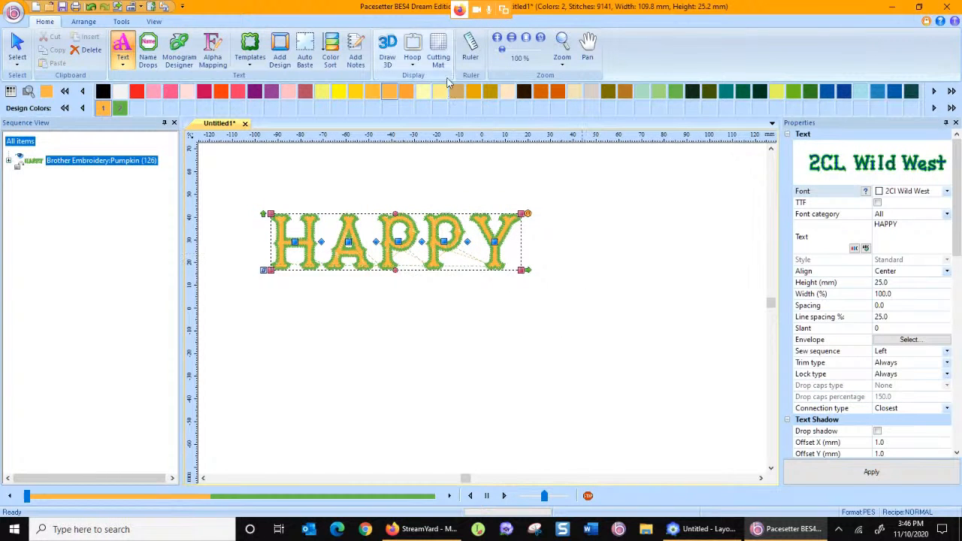
pyautogui.click(388, 47)
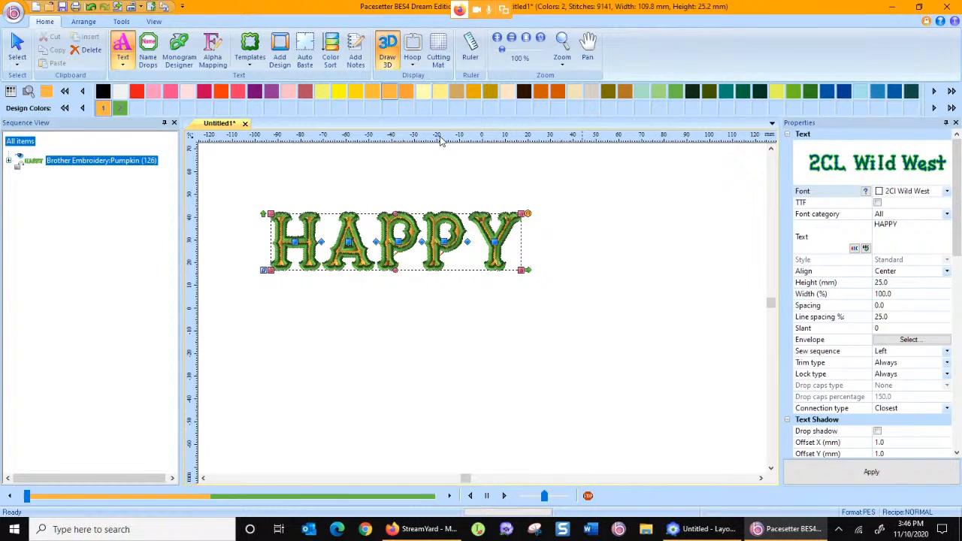
pyautogui.click(388, 47)
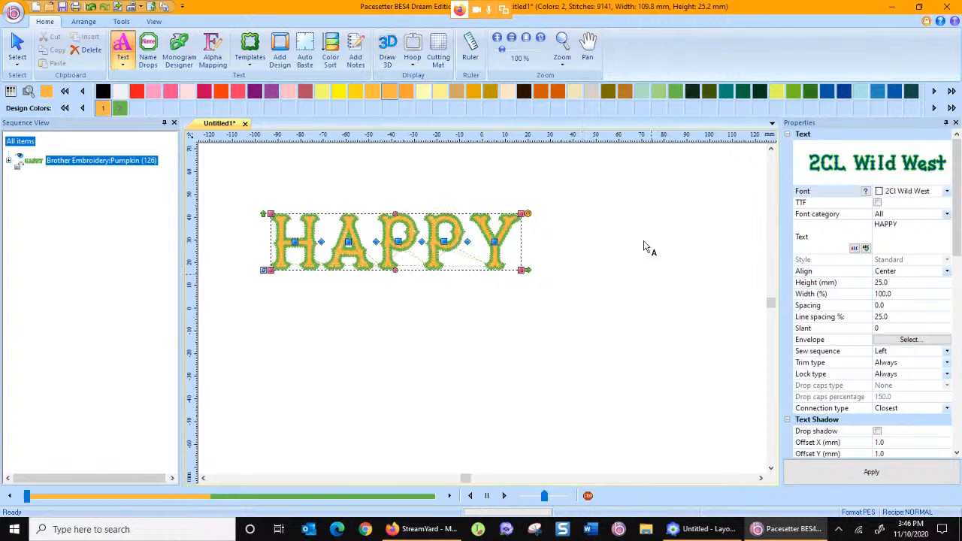
# - Apply the 3D Shadow font to the HAPPY text, and replace it with the Aidan font
pyautogui.click(947, 192)
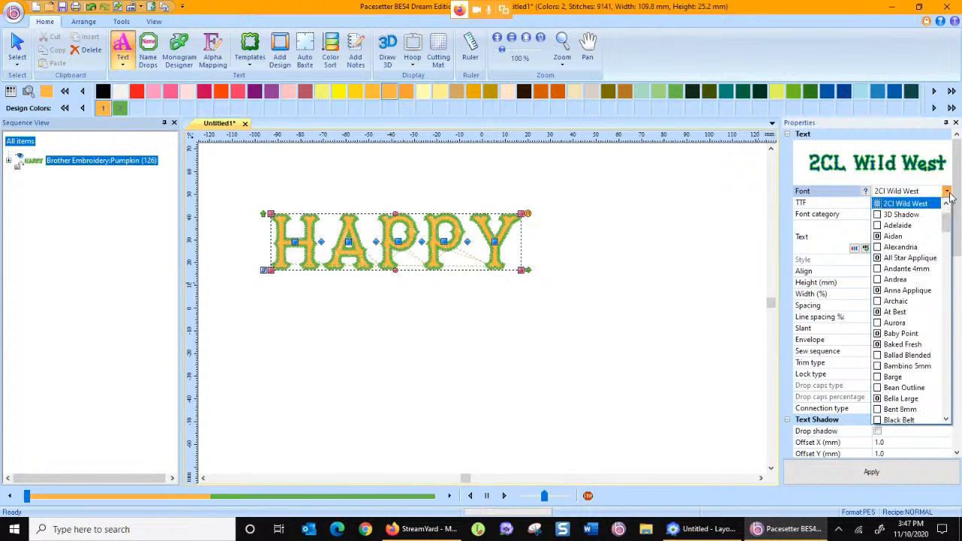
pyautogui.click(901, 214)
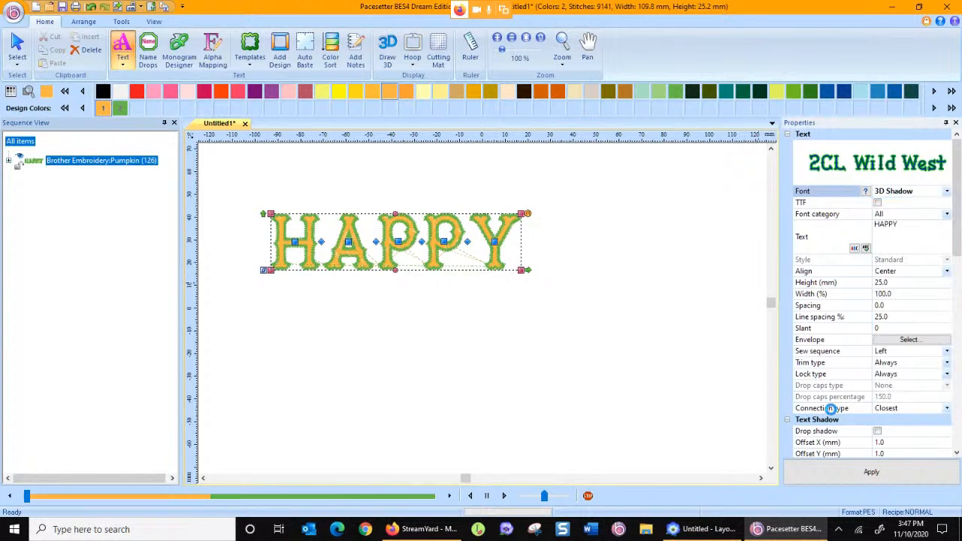
pyautogui.click(853, 475)
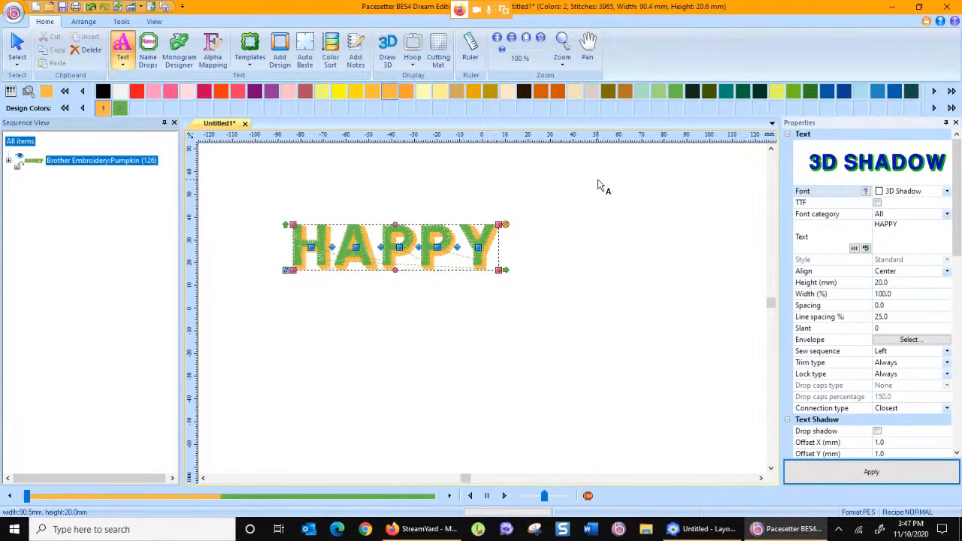
pyautogui.click(947, 192)
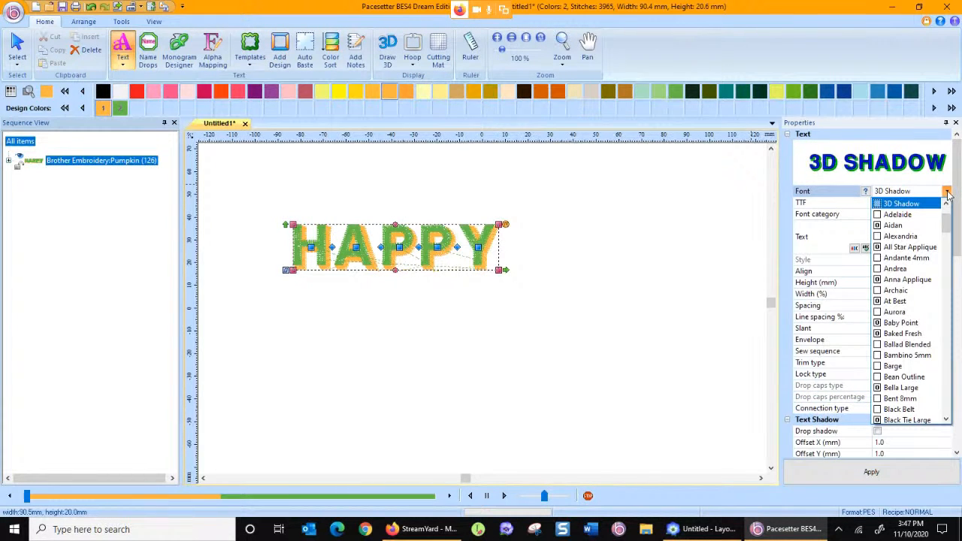
pyautogui.click(919, 227)
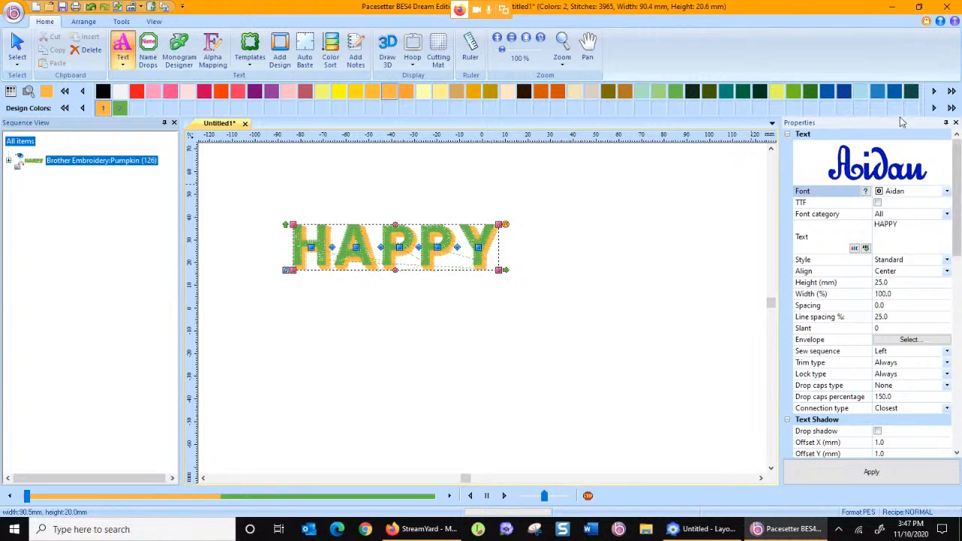
pyautogui.click(883, 481)
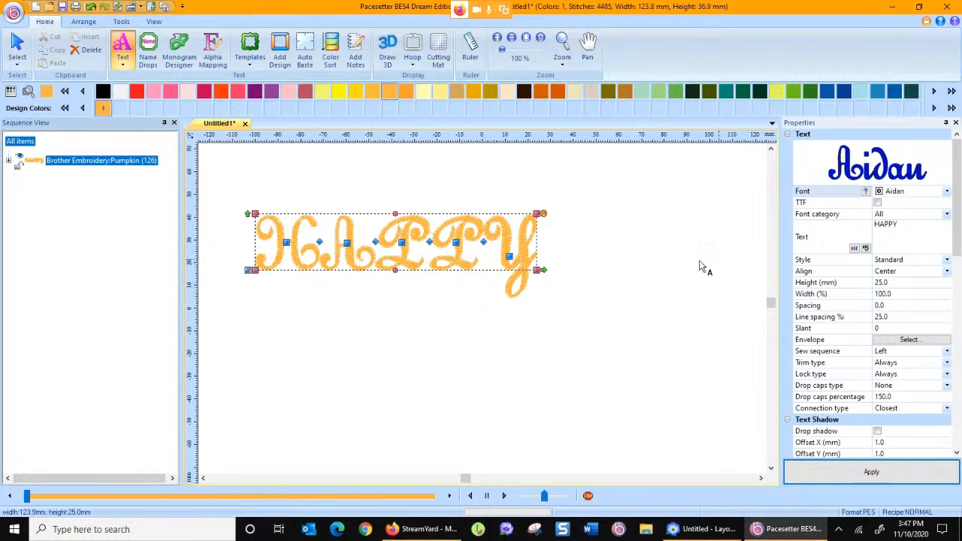
# - Set the HAPPY text's style to Standard with run and inspect the letter H's stitches up close in 3D
pyautogui.click(947, 260)
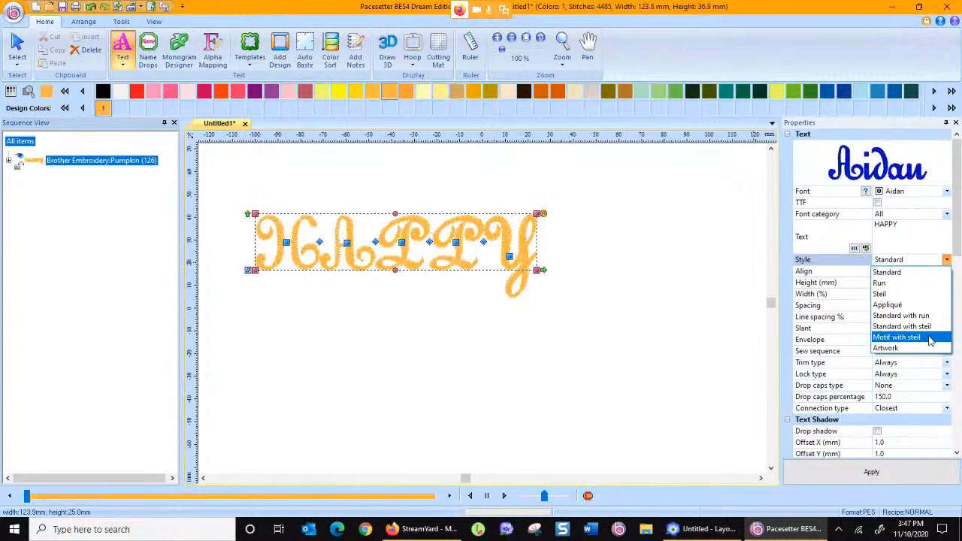
pyautogui.click(925, 316)
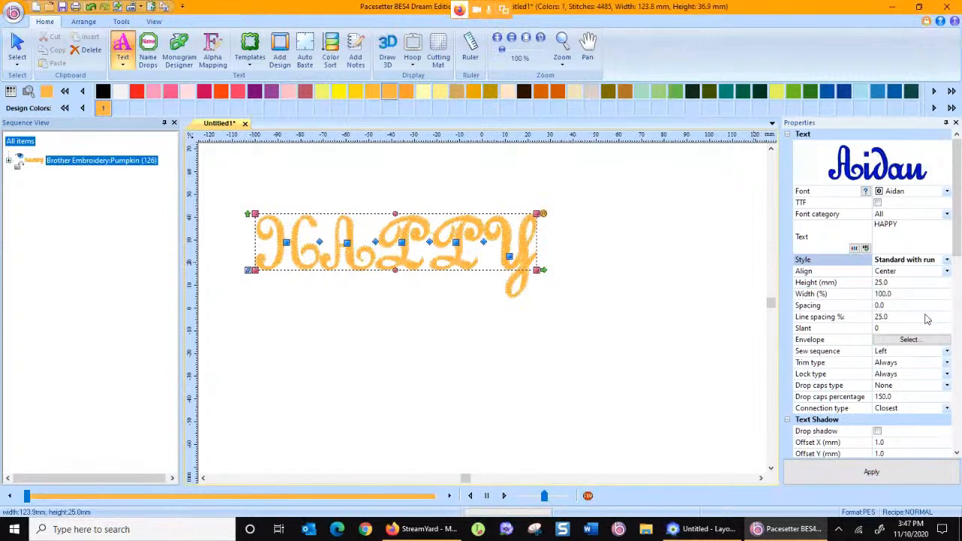
pyautogui.click(857, 480)
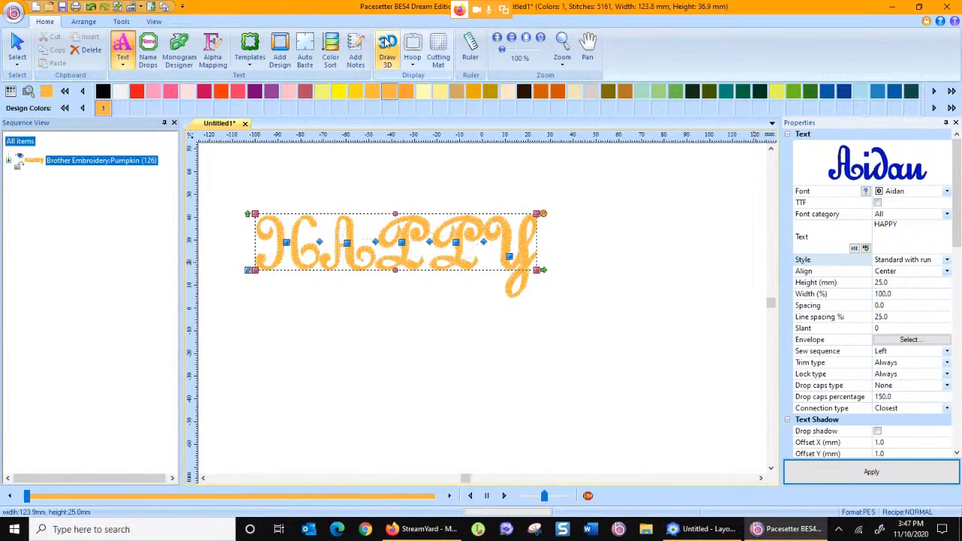
pyautogui.click(387, 49)
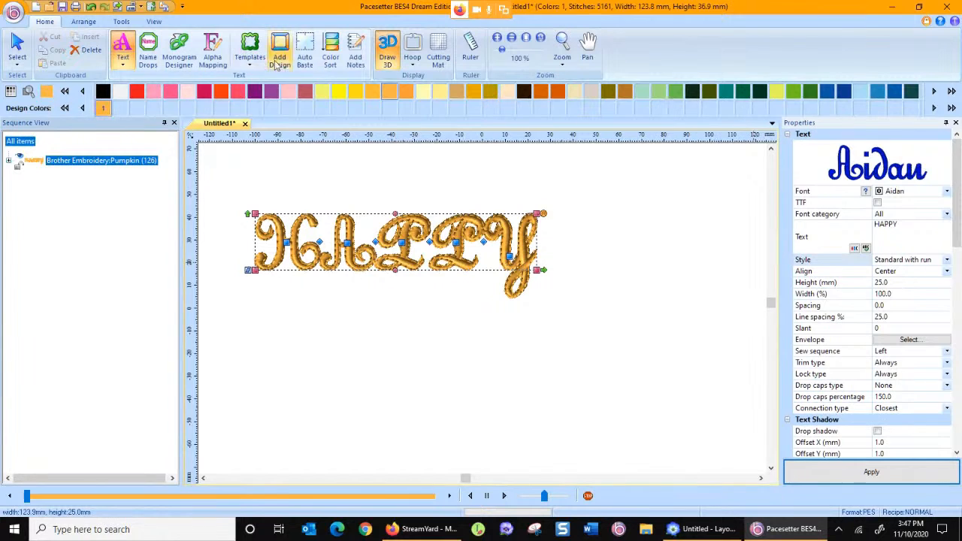
pyautogui.click(123, 51)
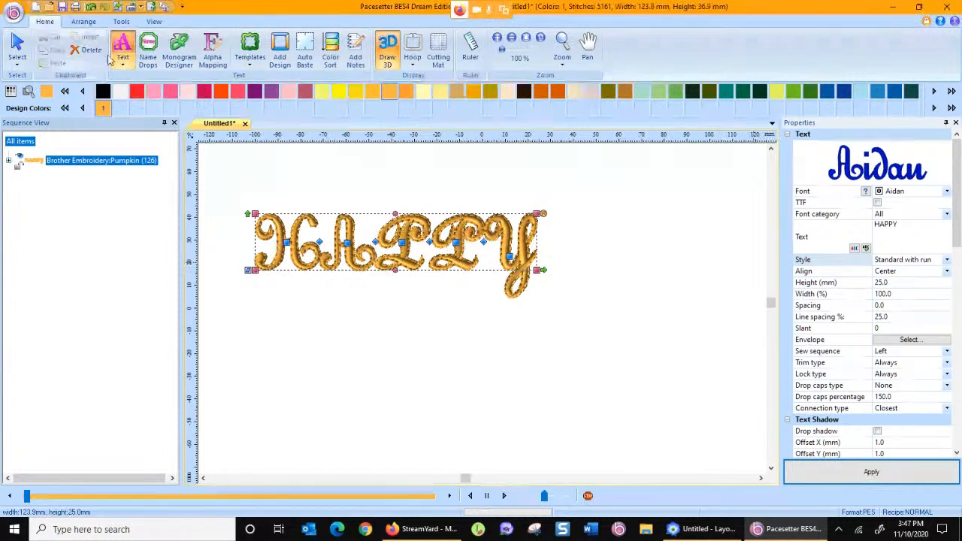
pyautogui.press('z')
pyautogui.moveTo(237, 206); pyautogui.dragTo(326, 281)
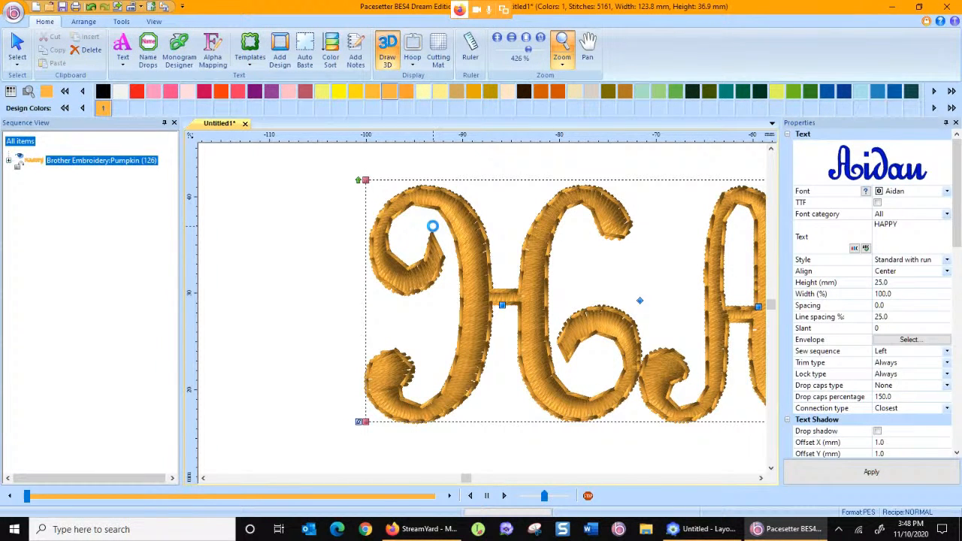
# - Change the HAPPY text's style to Standard with steil and regenerate the stitches
pyautogui.click(948, 260)
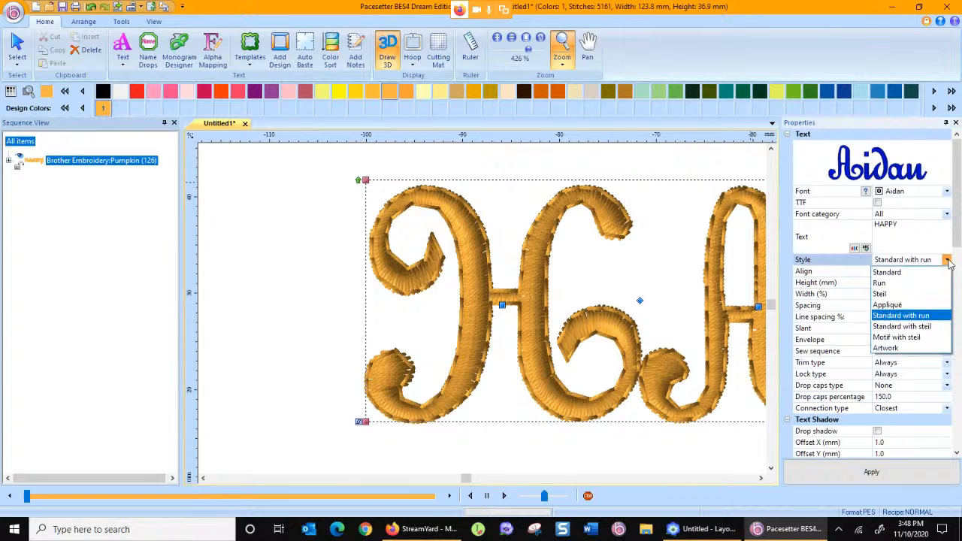
pyautogui.click(932, 327)
pyautogui.click(853, 475)
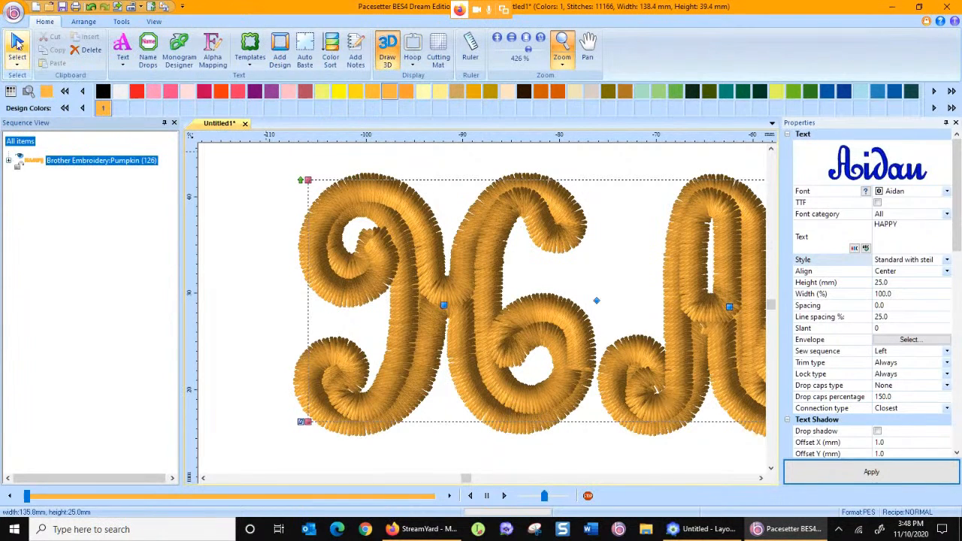
# - Enlarge the HAPPY text proportionally to about 284 mm wide and 79 mm high
pyautogui.click(526, 38)
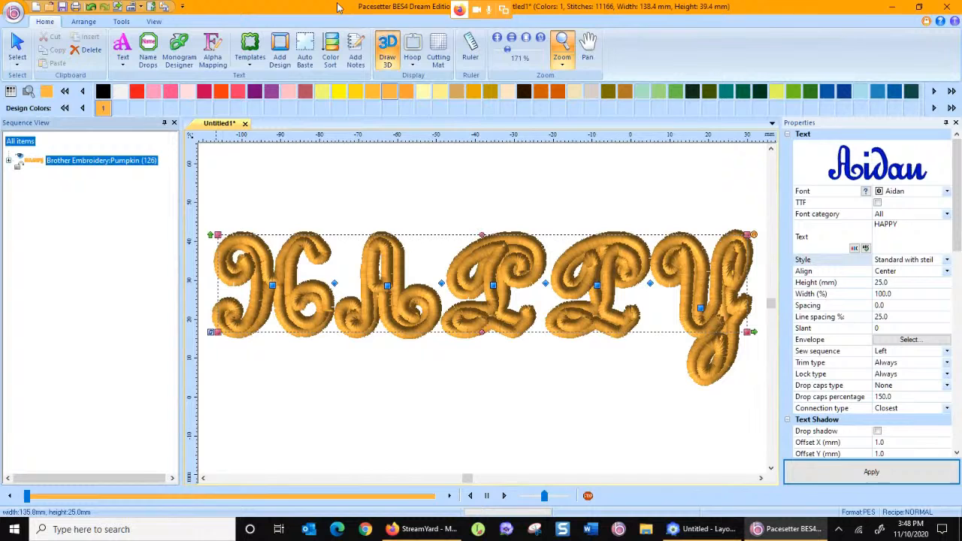
pyautogui.click(511, 39)
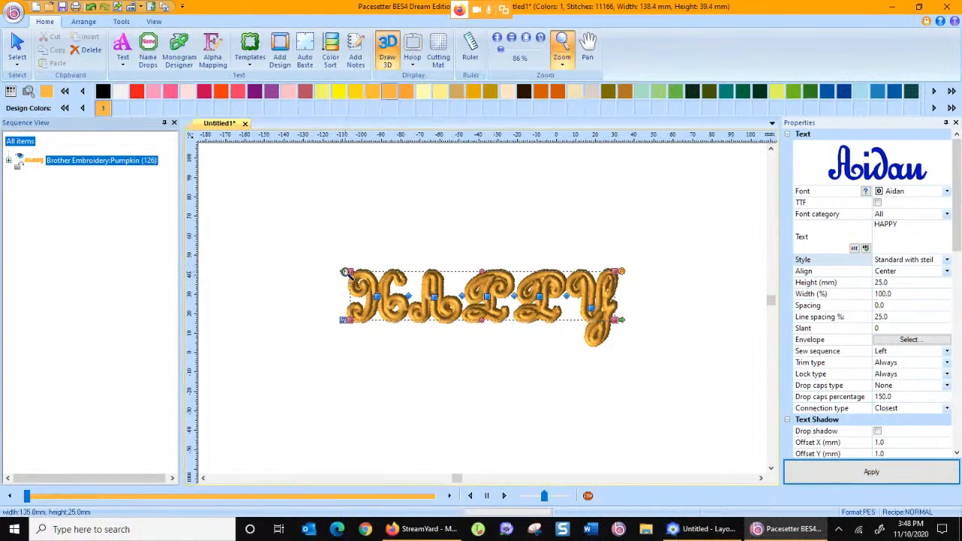
pyautogui.click(17, 45)
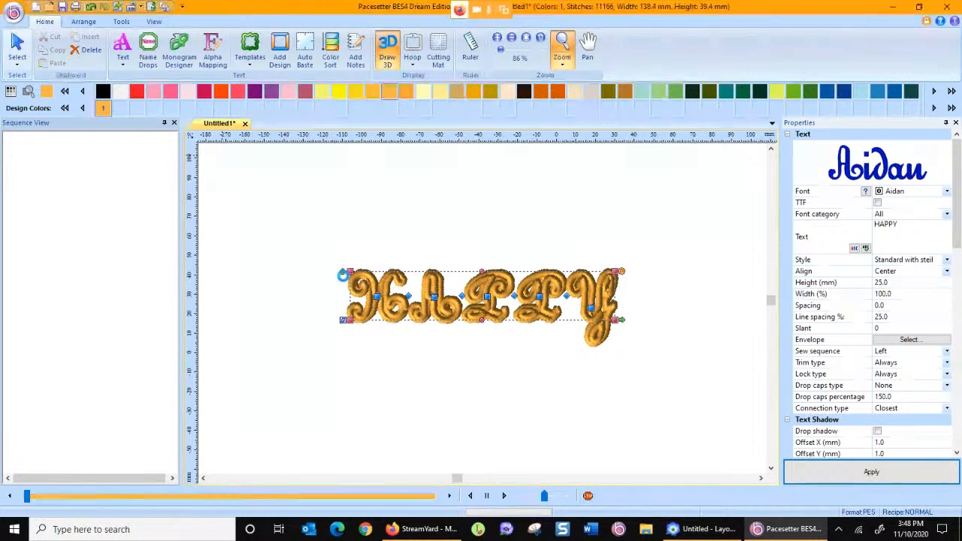
pyautogui.moveTo(342, 266); pyautogui.dragTo(440, 234)
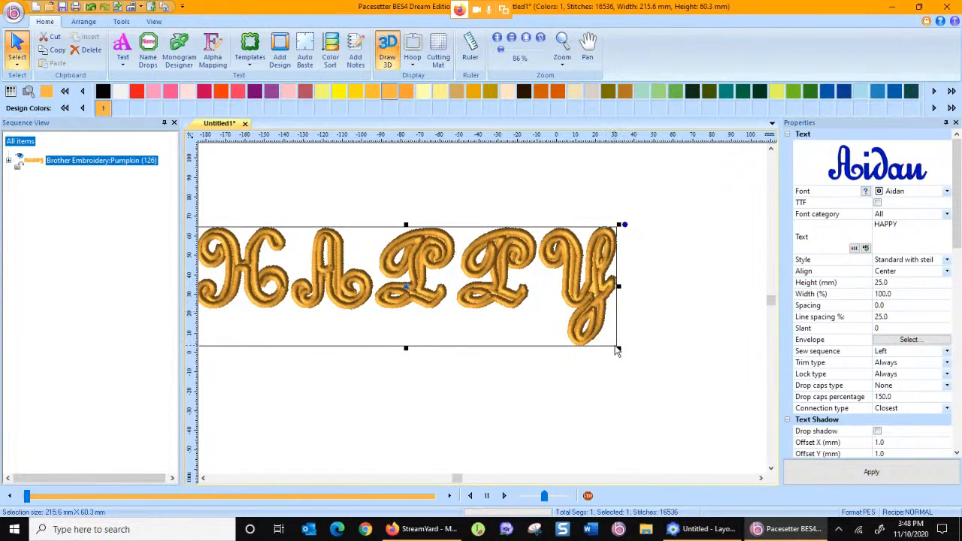
pyautogui.moveTo(618, 349); pyautogui.dragTo(754, 441)
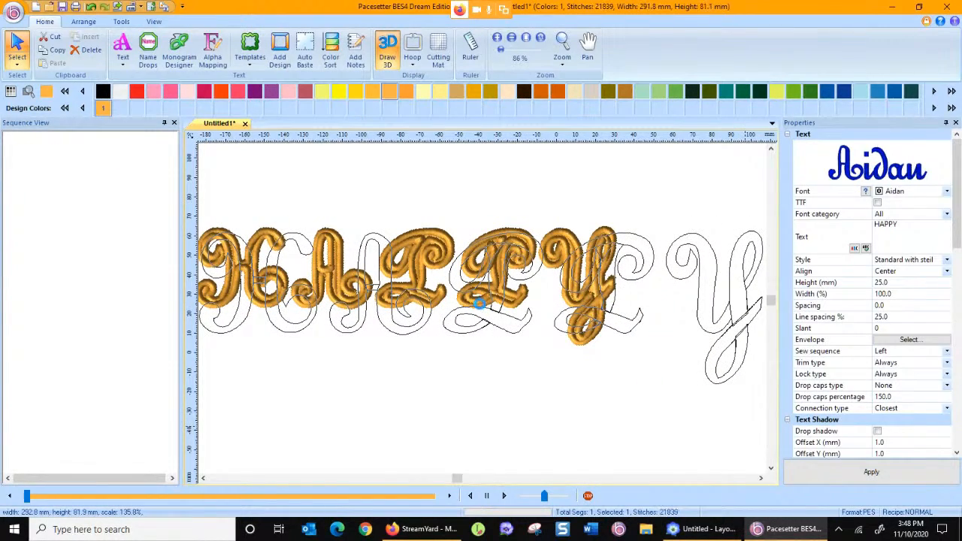
pyautogui.click(564, 299)
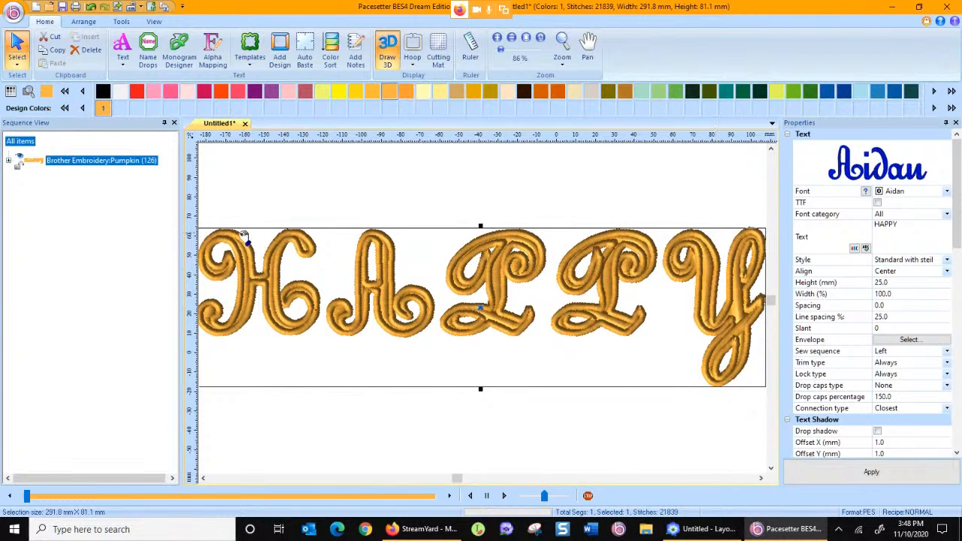
pyautogui.click(203, 480)
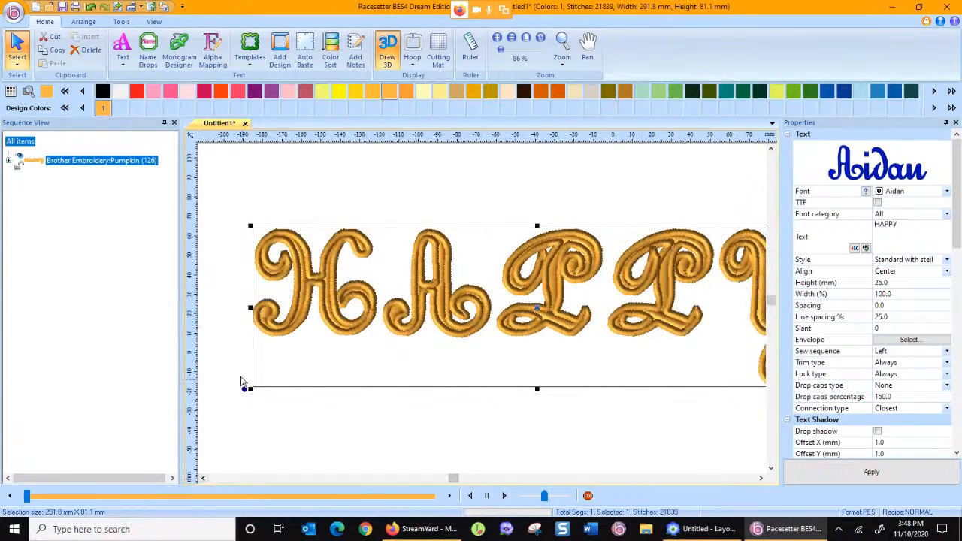
pyautogui.moveTo(249, 390); pyautogui.dragTo(257, 387)
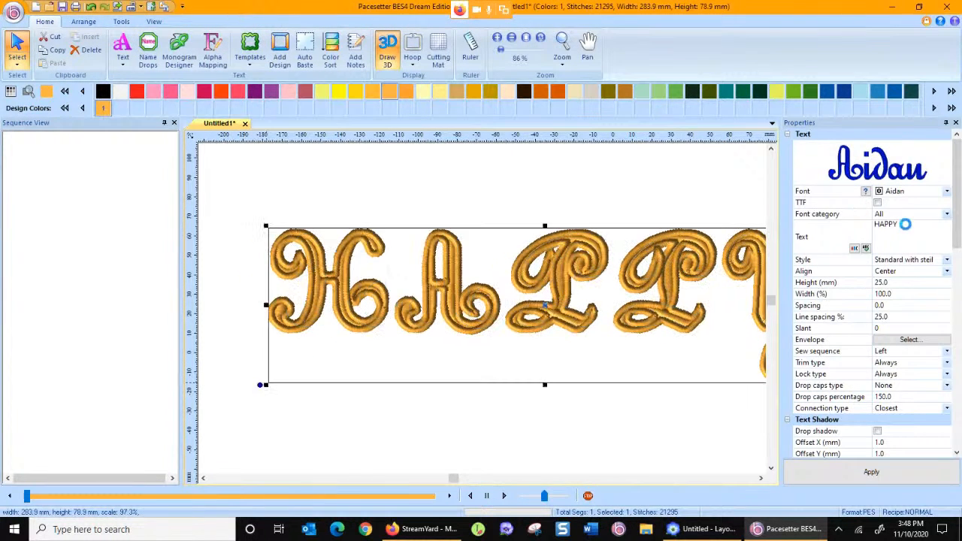
pyautogui.click(561, 298)
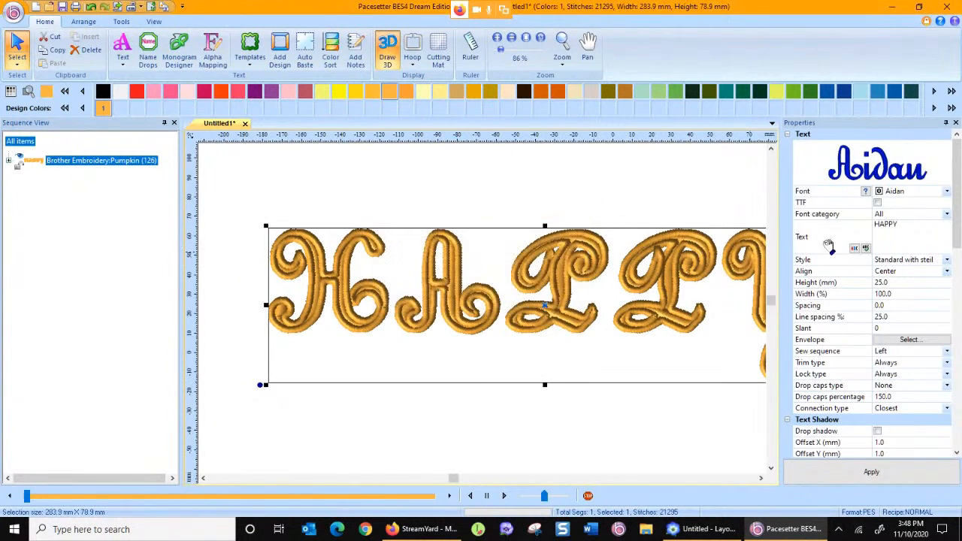
# - Shorten the wording to HA, regenerate the stitches, and dismiss the satin width warning
pyautogui.click(907, 226)
pyautogui.press('BackSpace')
pyautogui.press('BackSpace')
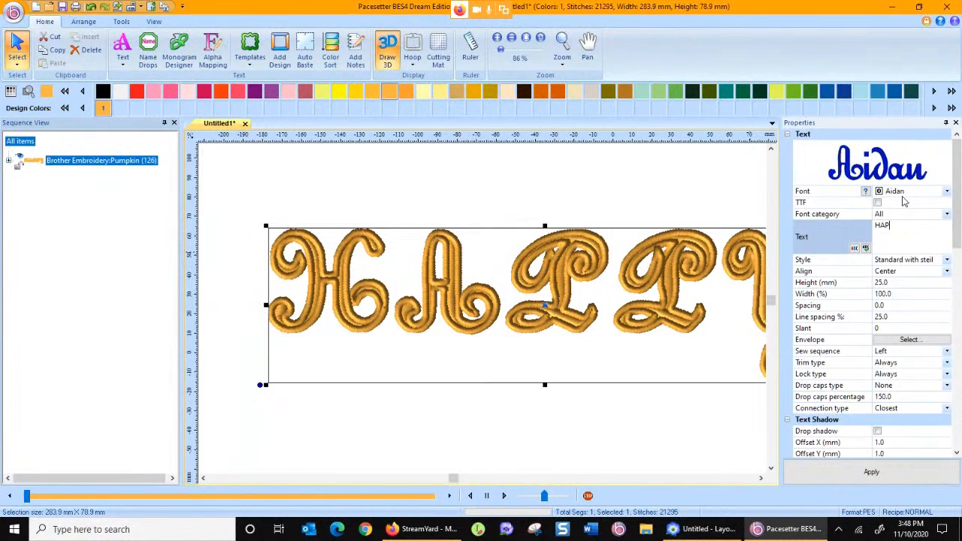
pyautogui.click(812, 481)
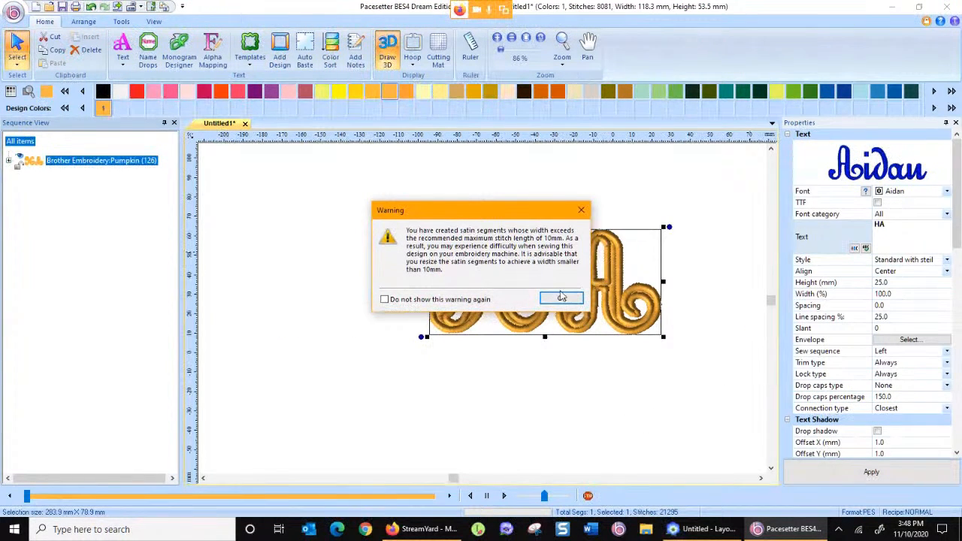
pyautogui.click(560, 298)
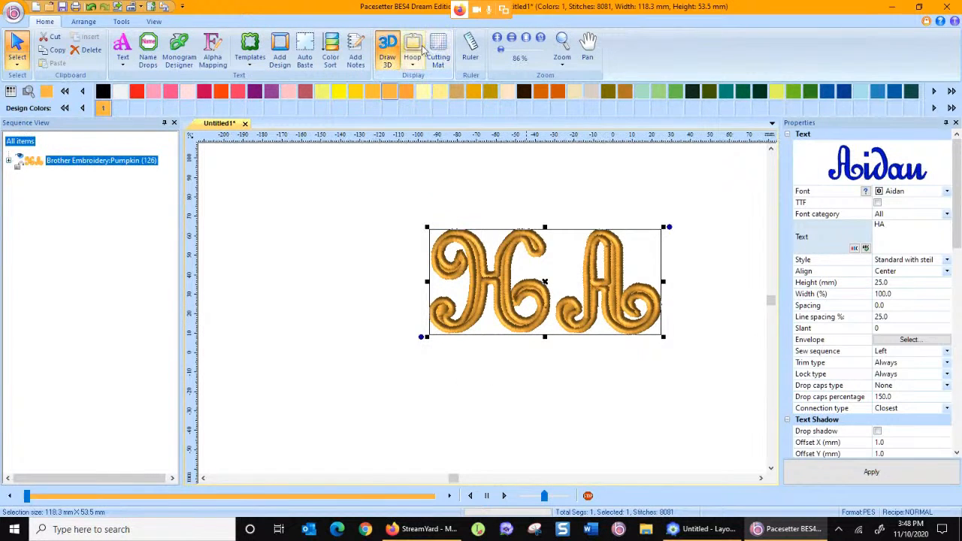
# - Examine the HA lettering up close by advancing the sewing simulation partway and stepping through individual stitches on the A
pyautogui.moveTo(432, 219); pyautogui.dragTo(662, 357)
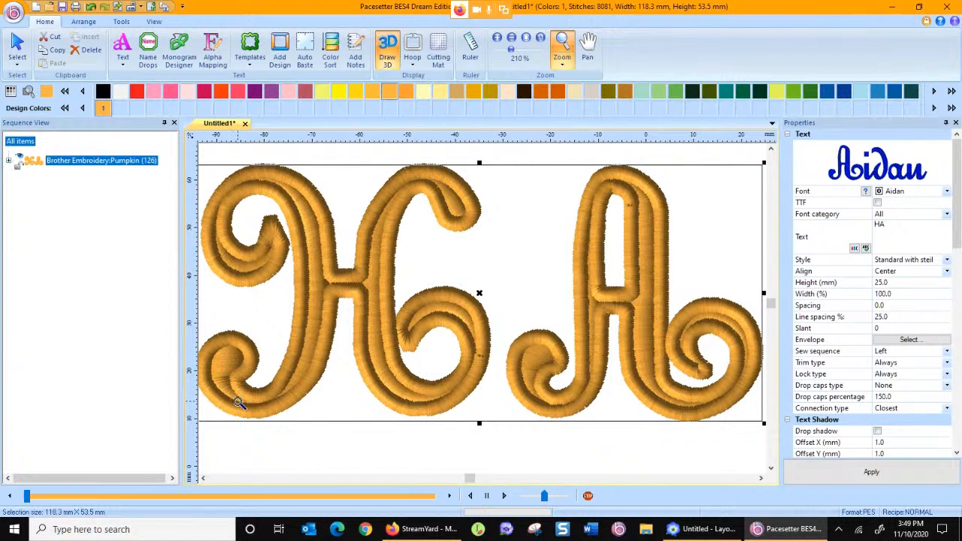
pyautogui.moveTo(26, 500)
pyautogui.mouseDown()
pyautogui.moveTo(138, 498)
pyautogui.moveTo(197, 472)
pyautogui.mouseUp()
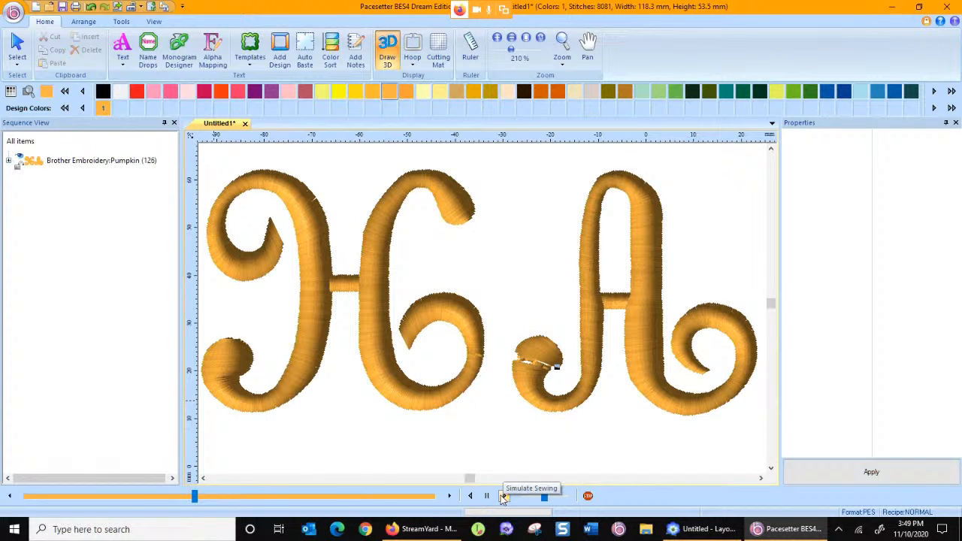
pyautogui.click(450, 500)
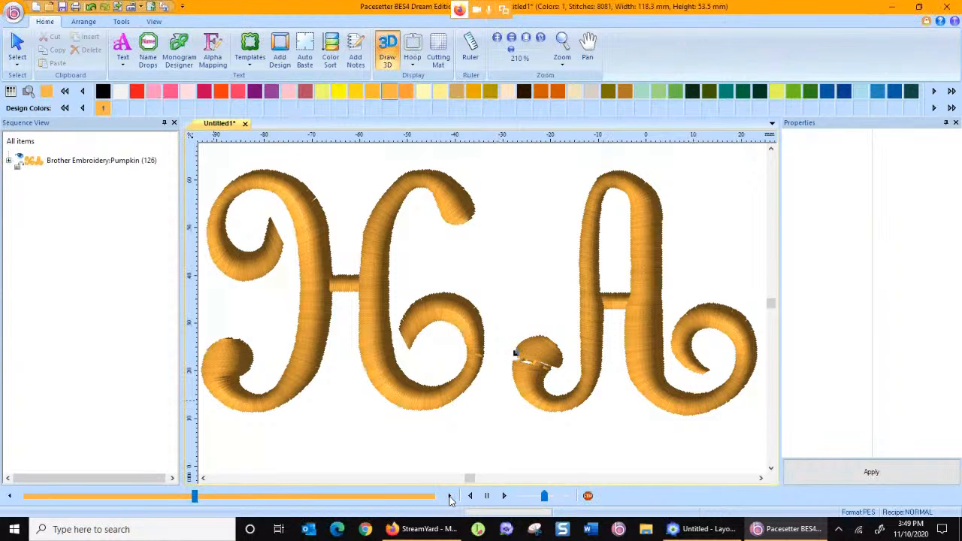
pyautogui.click(450, 499)
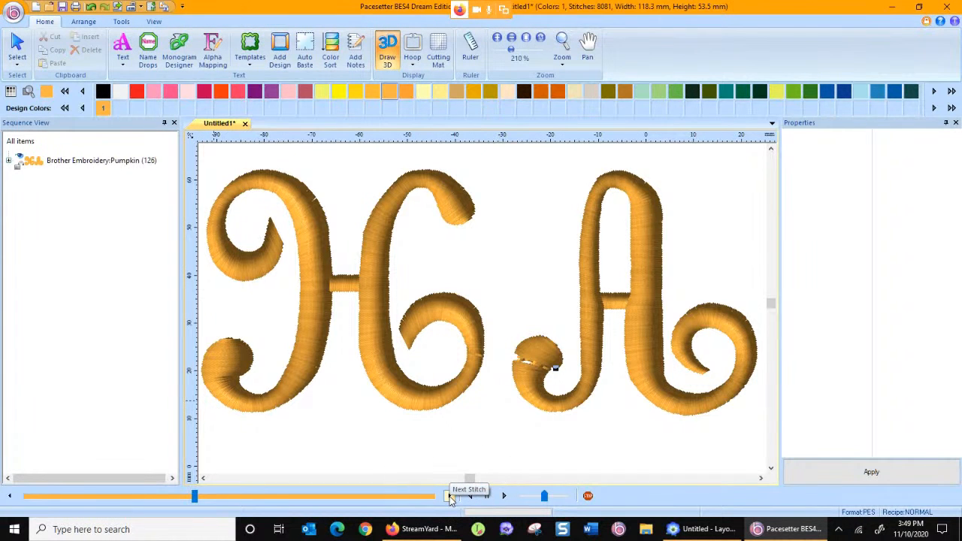
pyautogui.click(450, 499)
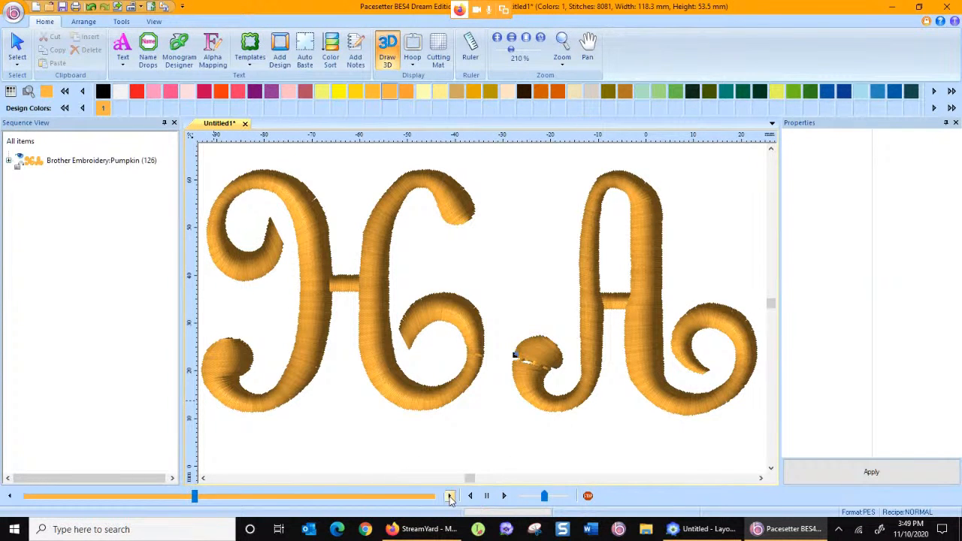
pyautogui.click(450, 499)
pyautogui.click(10, 498)
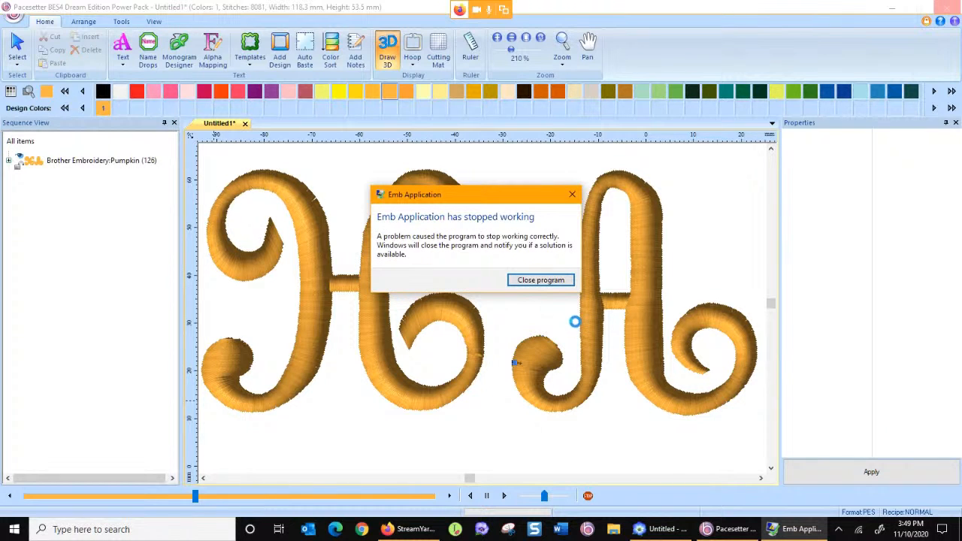
# - Close the crashed embroidery program and relaunch Pacesetter BES4 Dream Edition
pyautogui.click(554, 281)
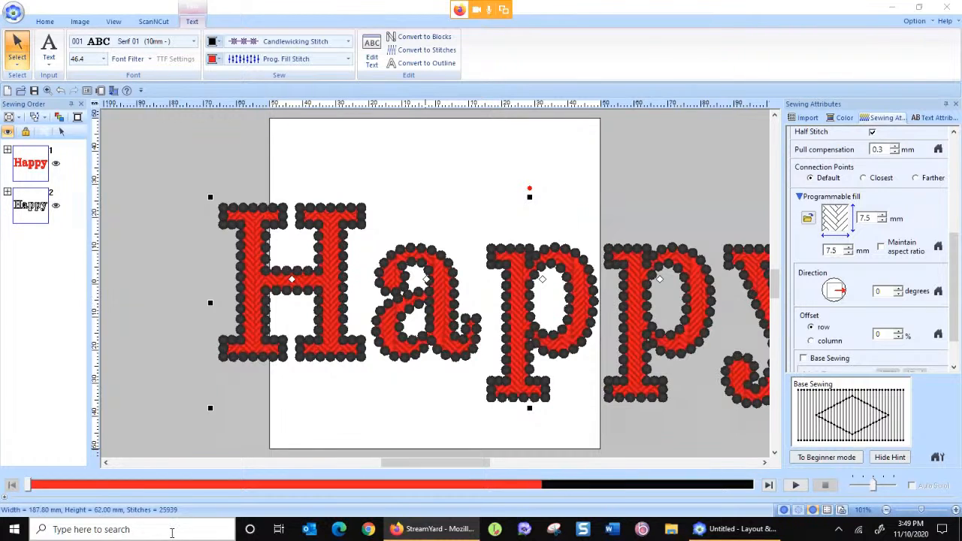
pyautogui.click(171, 529)
pyautogui.write('BES')
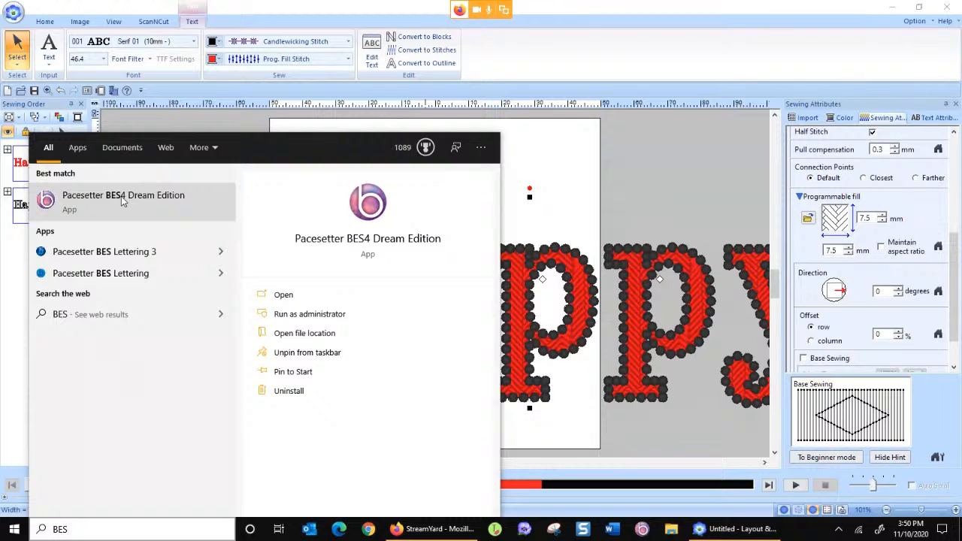
pyautogui.click(352, 299)
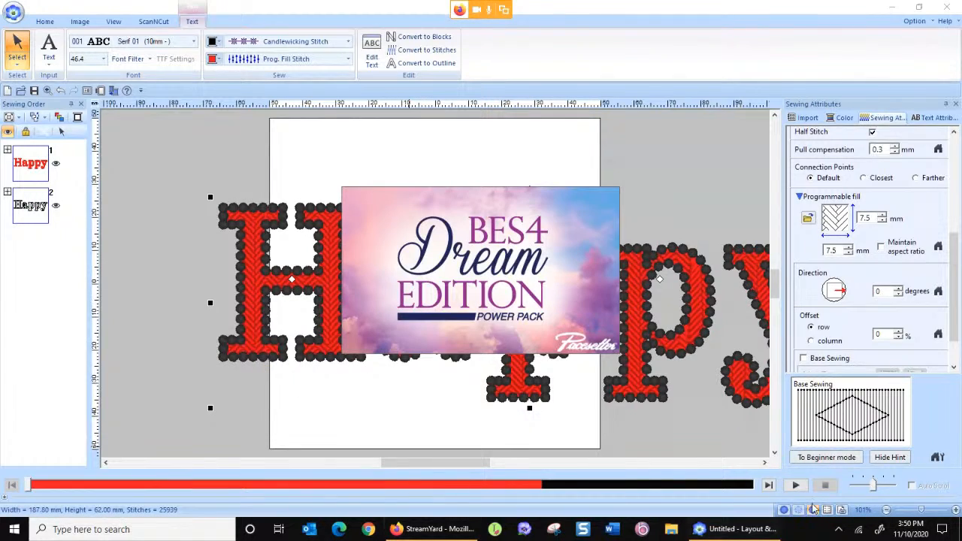
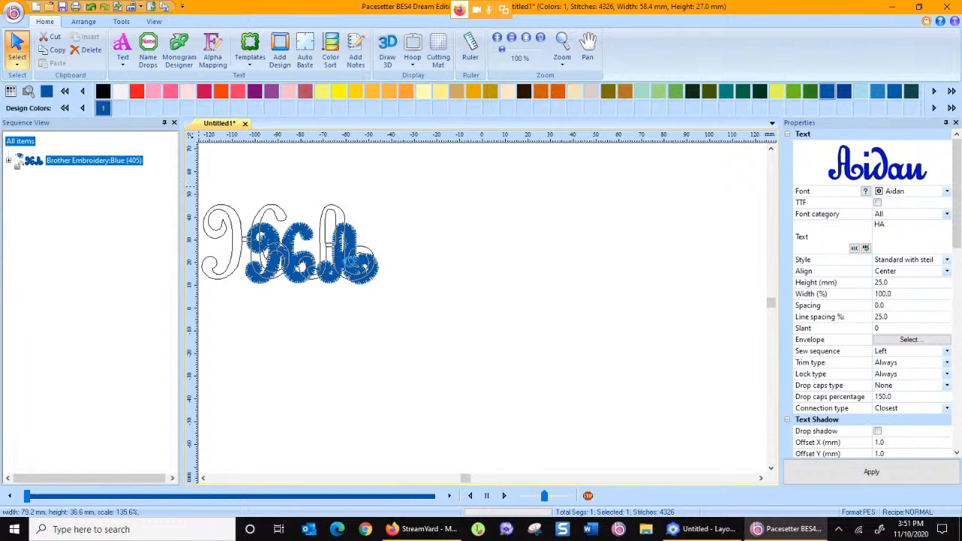
# - Enlarge the HA text proportionally to about 97 mm wide and 44 mm high, and shift it about 17 mm sideways
pyautogui.moveTo(382, 289); pyautogui.dragTo(417, 313)
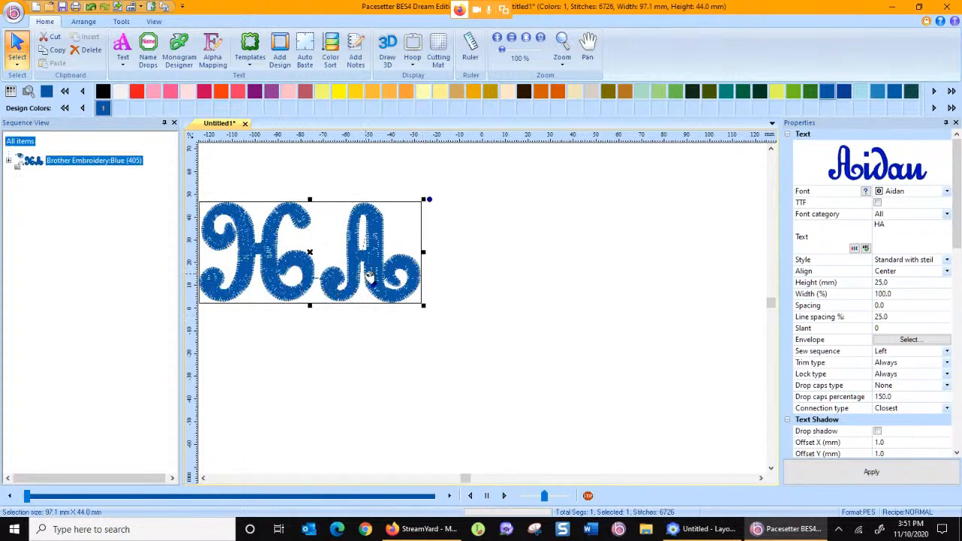
pyautogui.moveTo(372, 274); pyautogui.dragTo(428, 281)
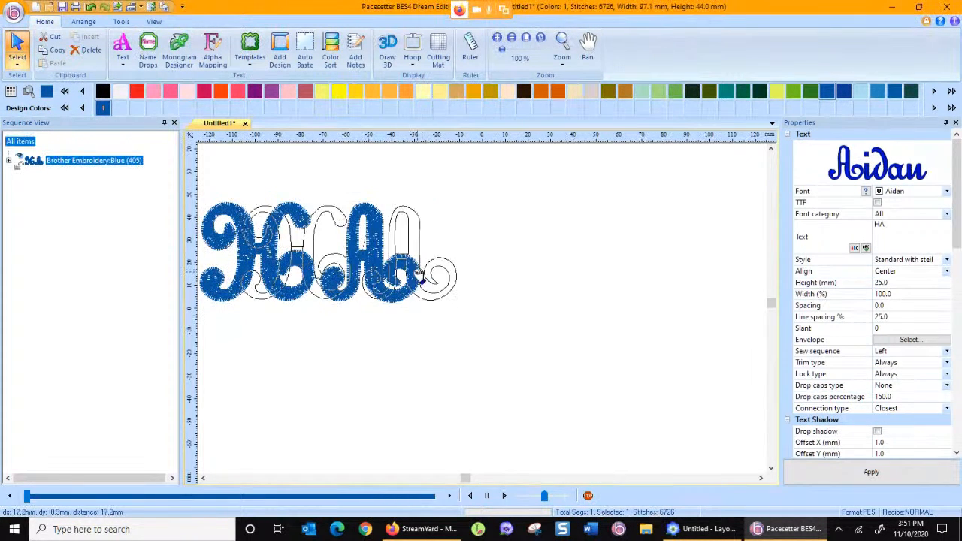
pyautogui.click(563, 47)
pyautogui.moveTo(457, 317); pyautogui.dragTo(503, 334)
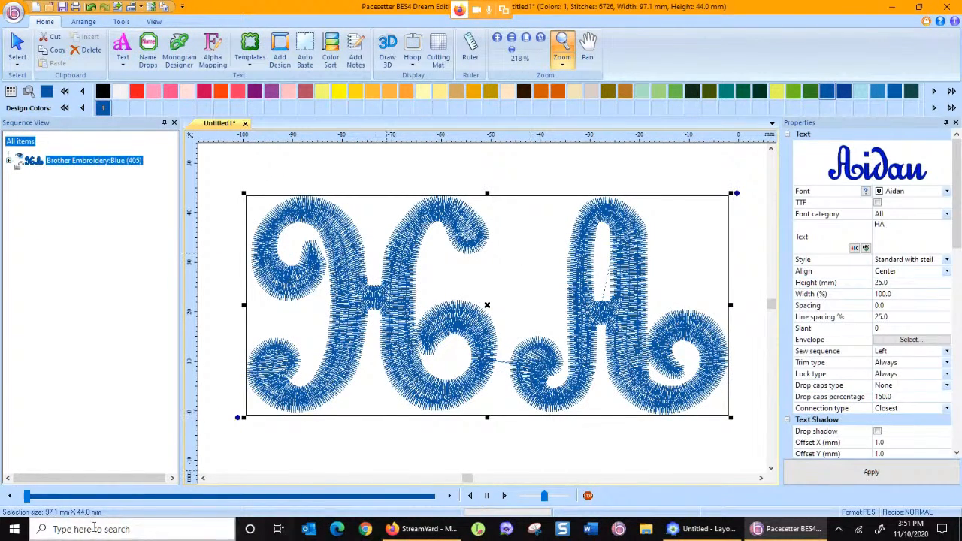
# - Try to insert a color stop at the connecting stitch between the H and the A using the sewing simulation
pyautogui.moveTo(27, 496)
pyautogui.mouseDown()
pyautogui.moveTo(96, 513)
pyautogui.moveTo(199, 505)
pyautogui.moveTo(193, 511)
pyautogui.mouseUp()
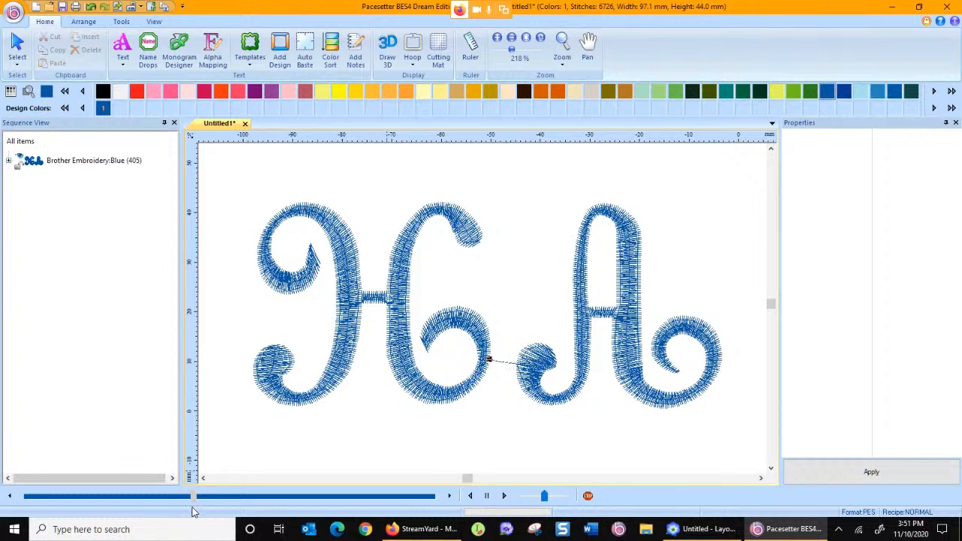
pyautogui.click(10, 496)
pyautogui.click(10, 496)
pyautogui.click(11, 496)
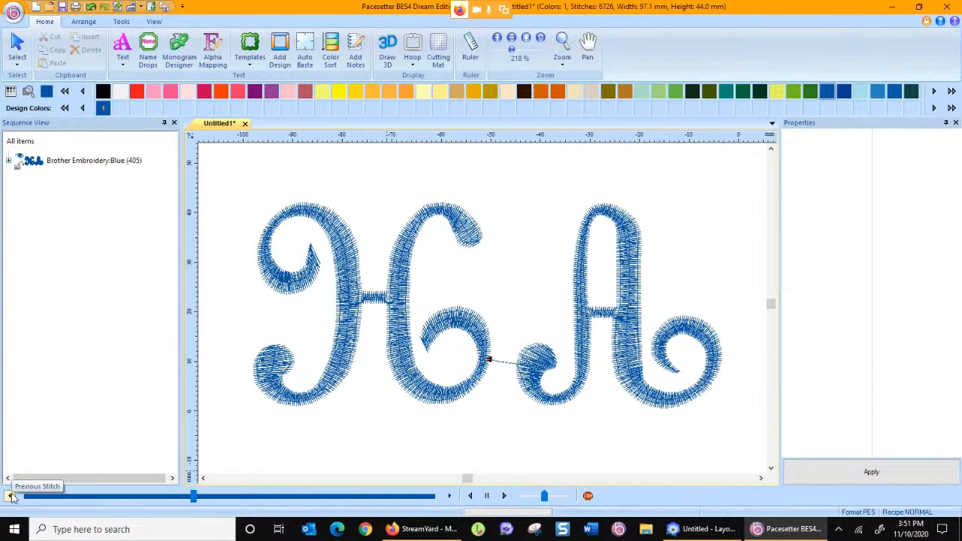
pyautogui.click(11, 496)
pyautogui.click(11, 496)
pyautogui.click(10, 496)
pyautogui.click(11, 496)
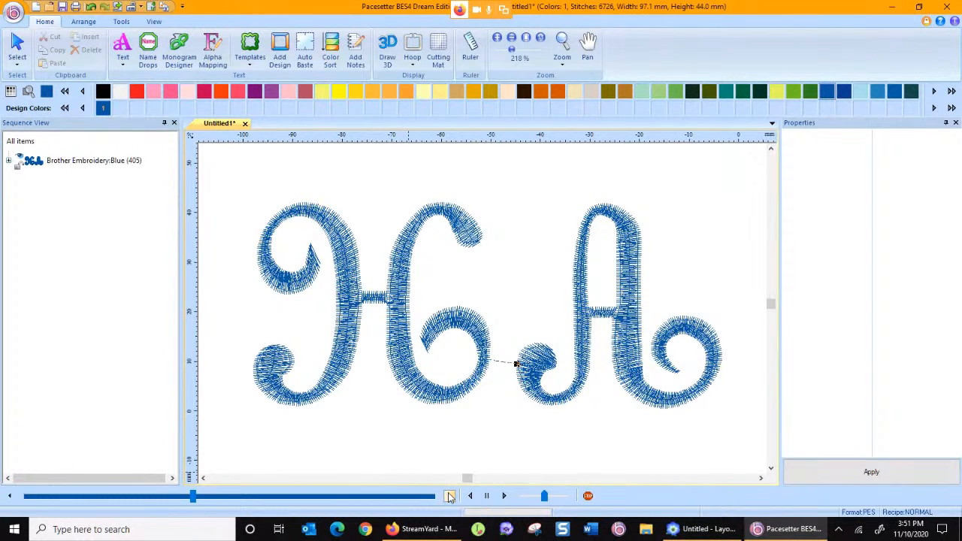
pyautogui.click(591, 497)
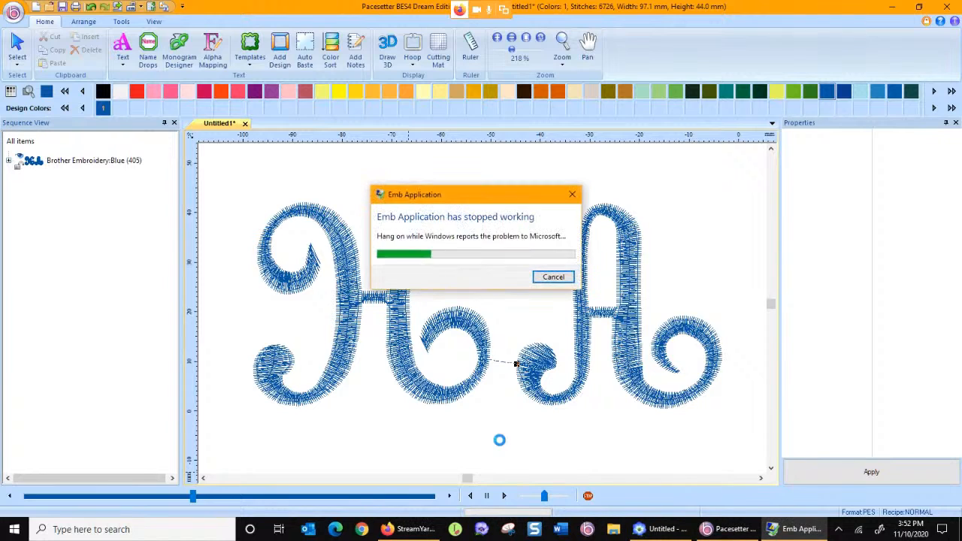
# - Close the crashed embroidery program, relaunch Pacesetter BES4 Dream Edition, and create a new design
pyautogui.click(554, 277)
pyautogui.click(937, 6)
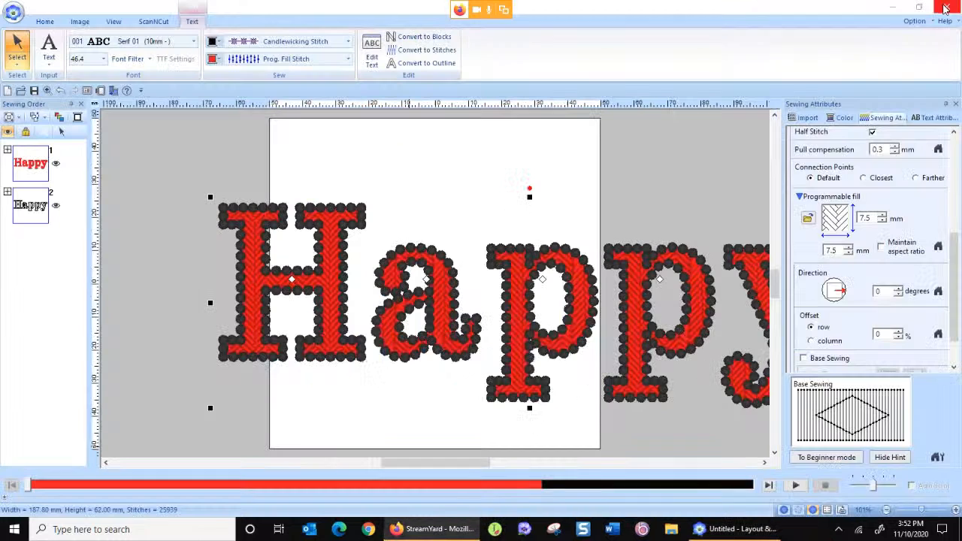
pyautogui.click(103, 531)
pyautogui.write('BES')
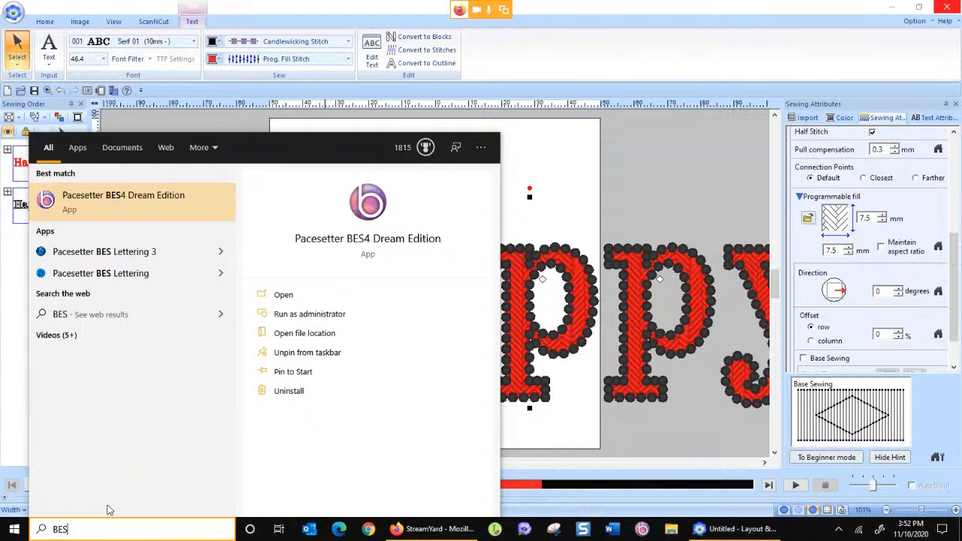
pyautogui.write('4')
pyautogui.press('Return')
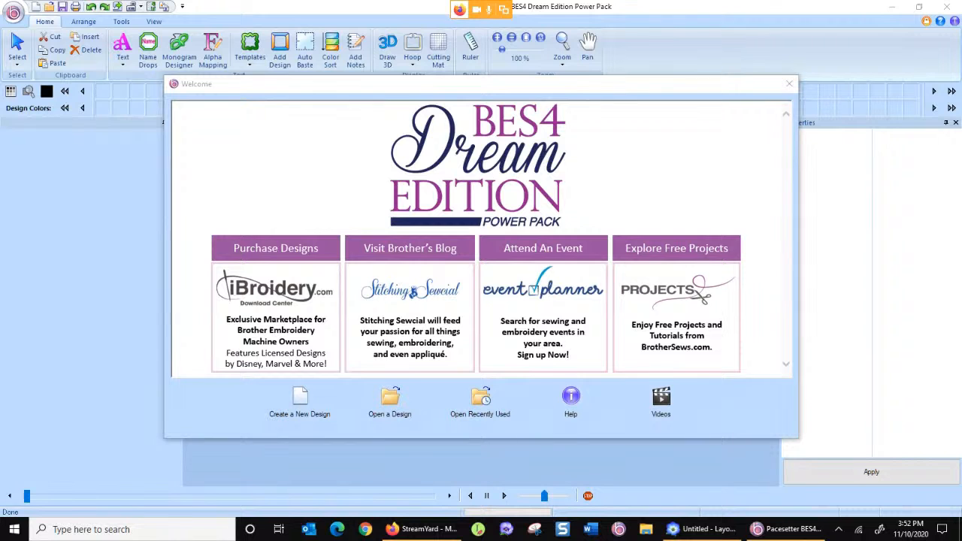
pyautogui.click(299, 398)
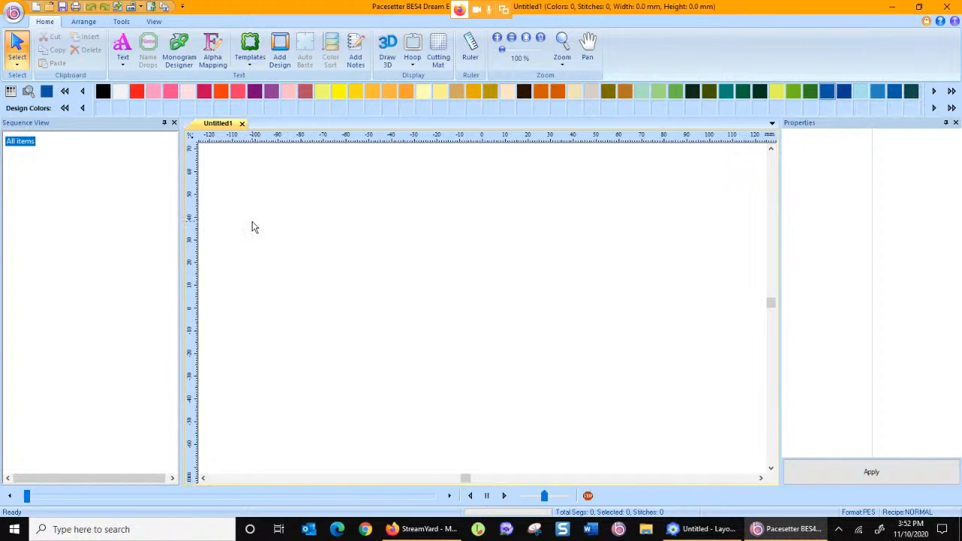
# - Add the text HA to the design and generate it in the Baby Point font at its 30 mm height
pyautogui.click(122, 46)
pyautogui.click(333, 299)
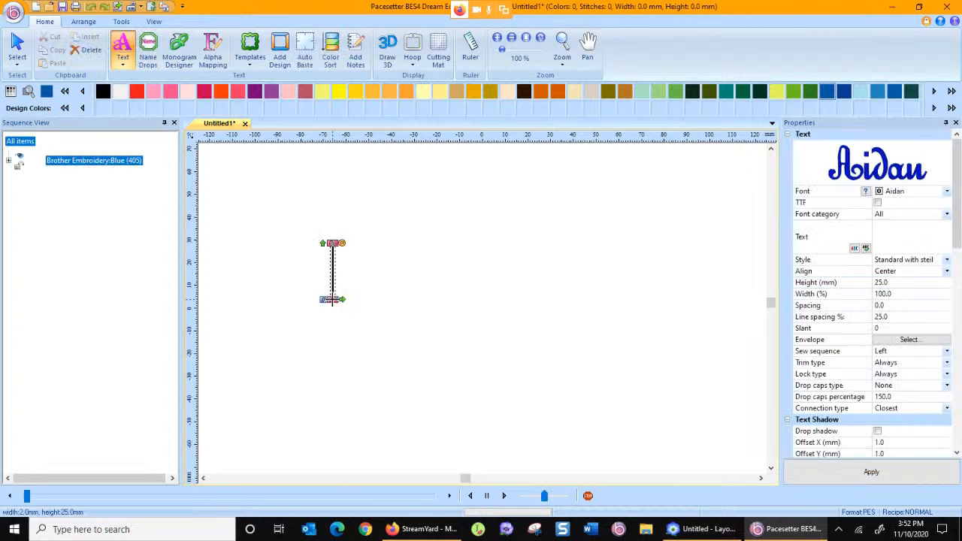
pyautogui.write('HG')
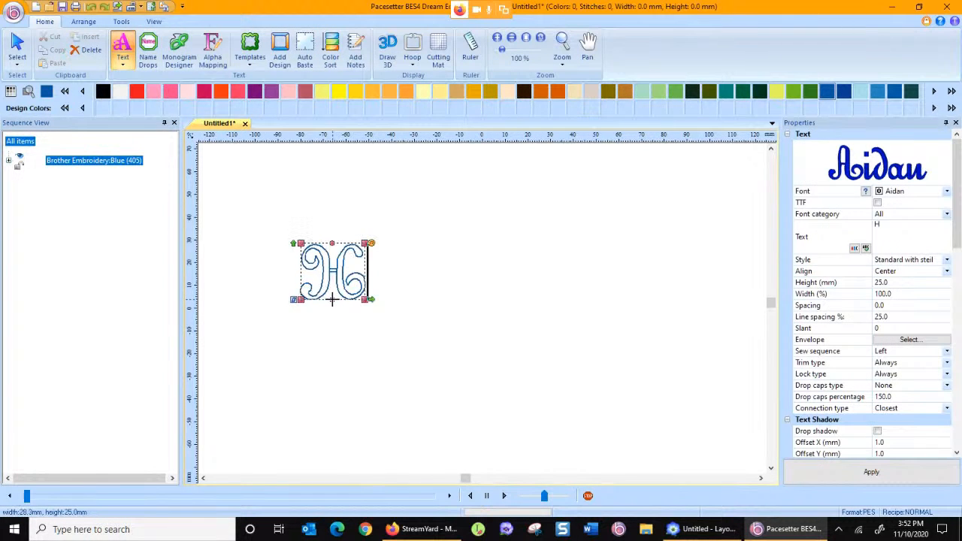
pyautogui.write('A')
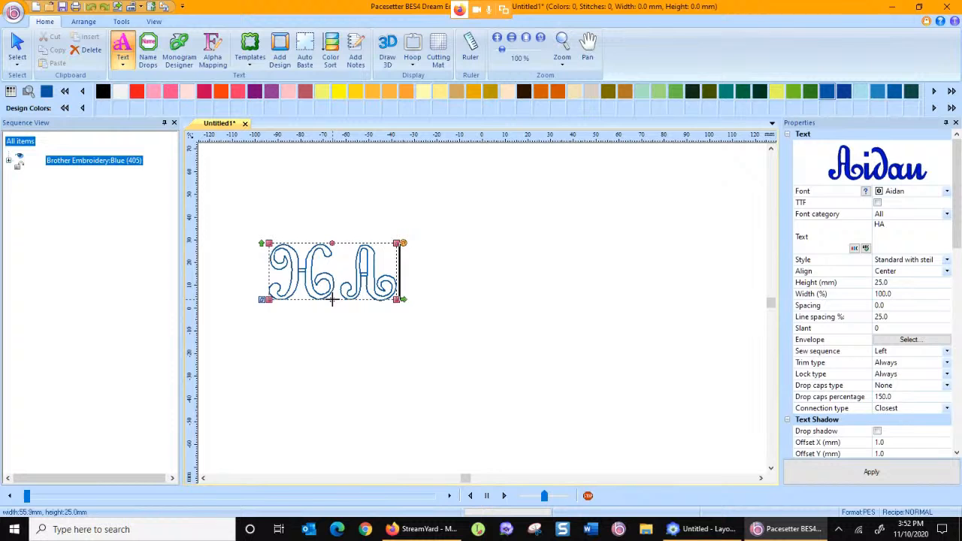
pyautogui.click(947, 190)
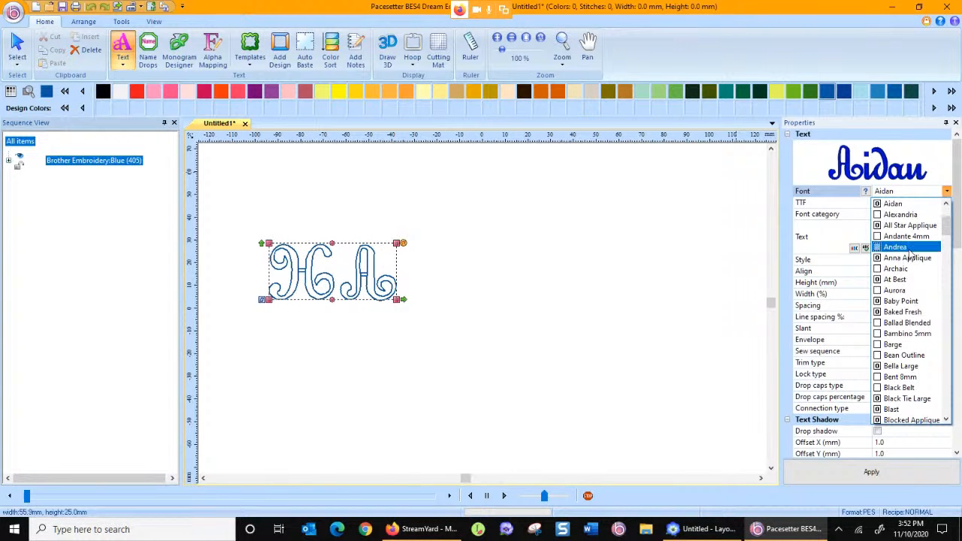
pyautogui.click(901, 300)
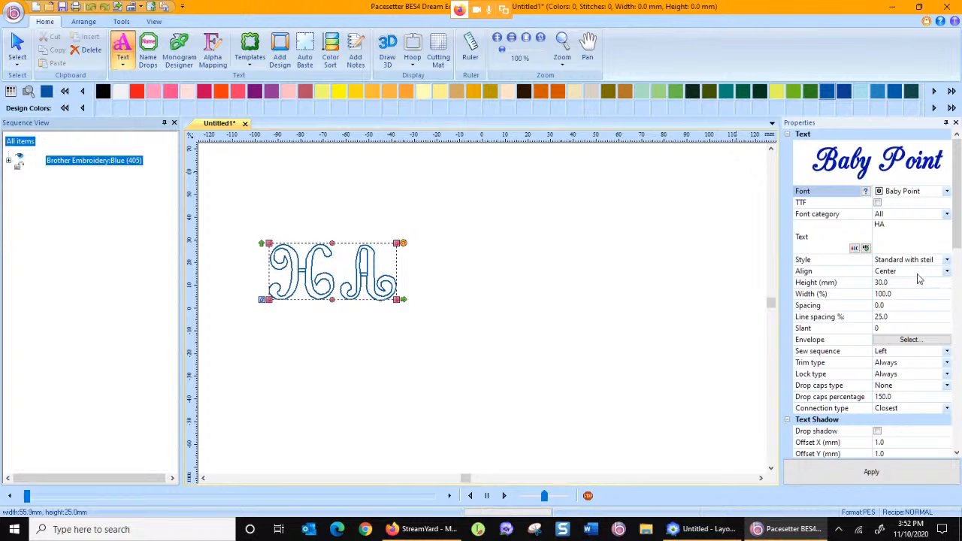
pyautogui.click(871, 472)
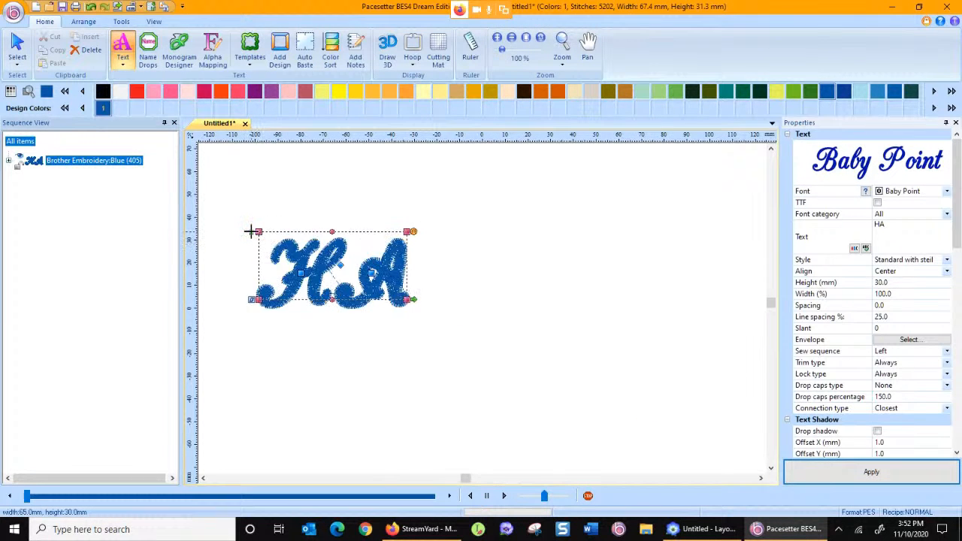
# - Enlarge the HA text to about 105 mm wide and 48 mm high, show it in 3D, and move it toward the center
pyautogui.moveTo(251, 231); pyautogui.dragTo(243, 189)
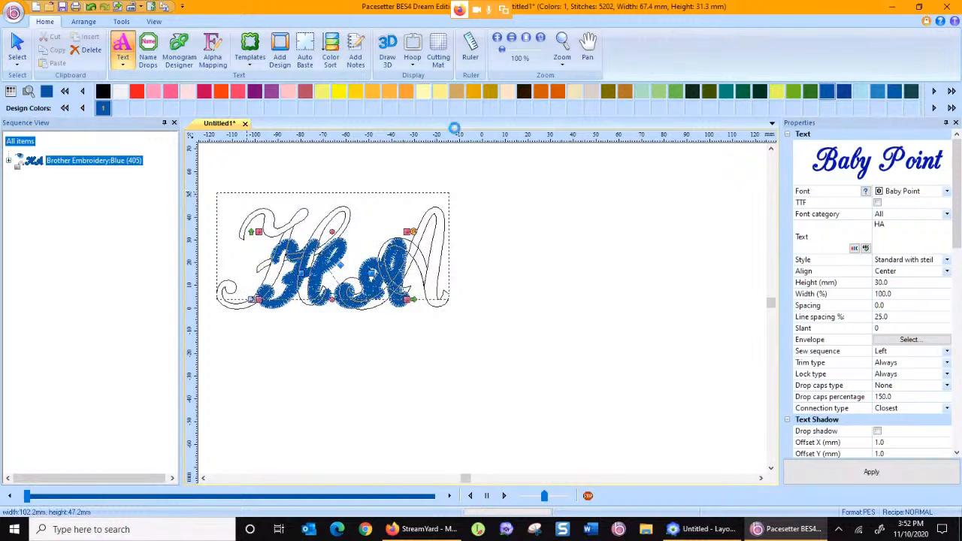
pyautogui.click(388, 50)
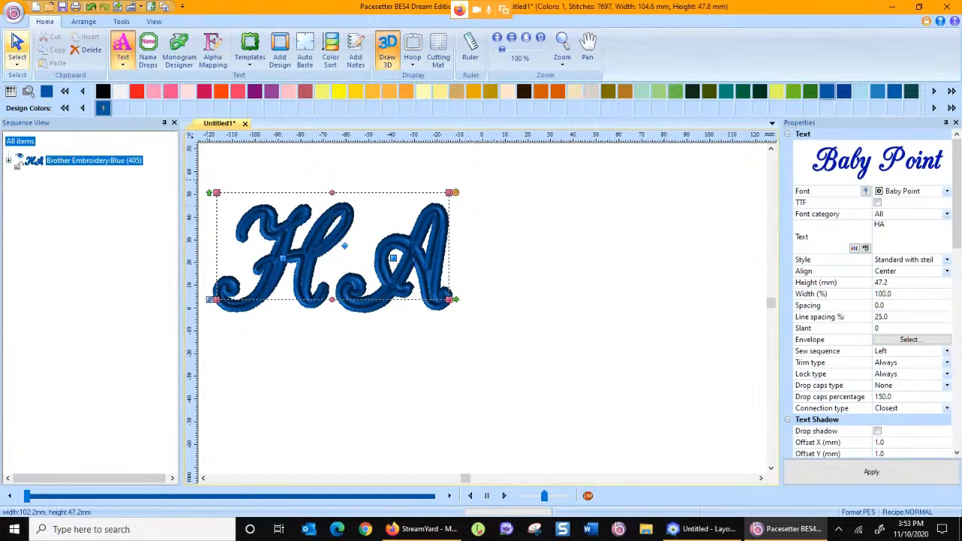
pyautogui.moveTo(280, 230); pyautogui.dragTo(384, 251)
# - Advance the sewing simulation to the end of the H and step through the stitches leading to the A
pyautogui.moveTo(29, 496)
pyautogui.mouseDown()
pyautogui.moveTo(93, 499)
pyautogui.moveTo(193, 476)
pyautogui.mouseUp()
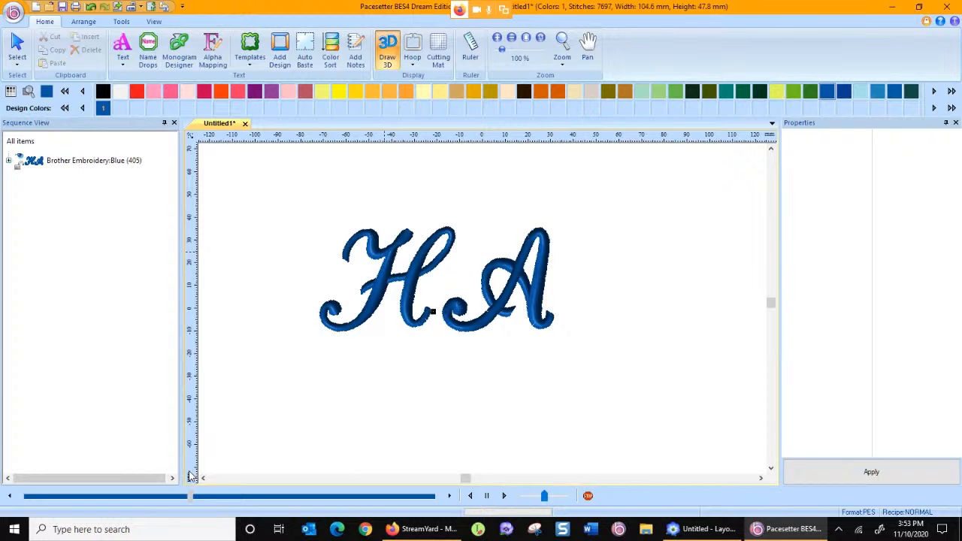
pyautogui.click(449, 496)
pyautogui.click(448, 497)
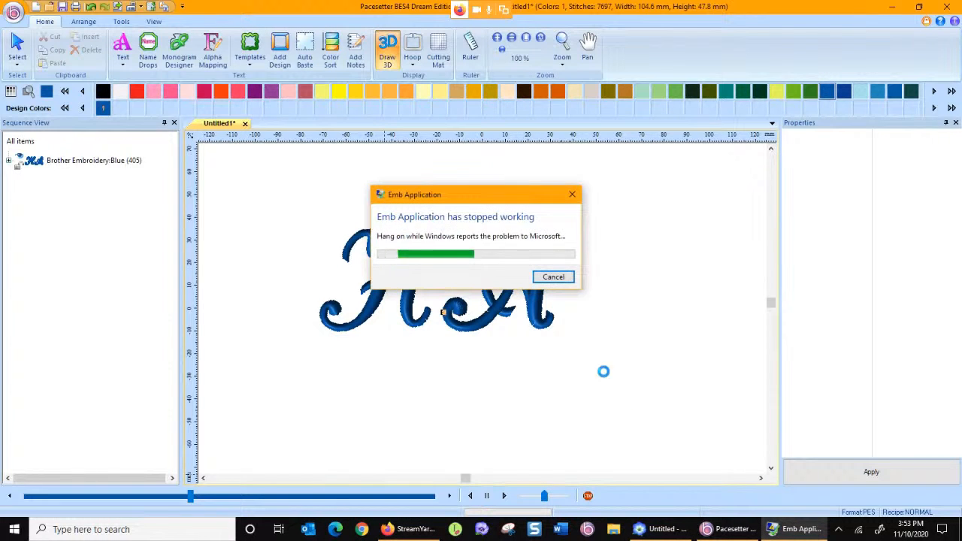
# - Dismiss the crash report, relaunch Pacesetter BES4 Dream Edition, and start a new blank design
pyautogui.click(564, 278)
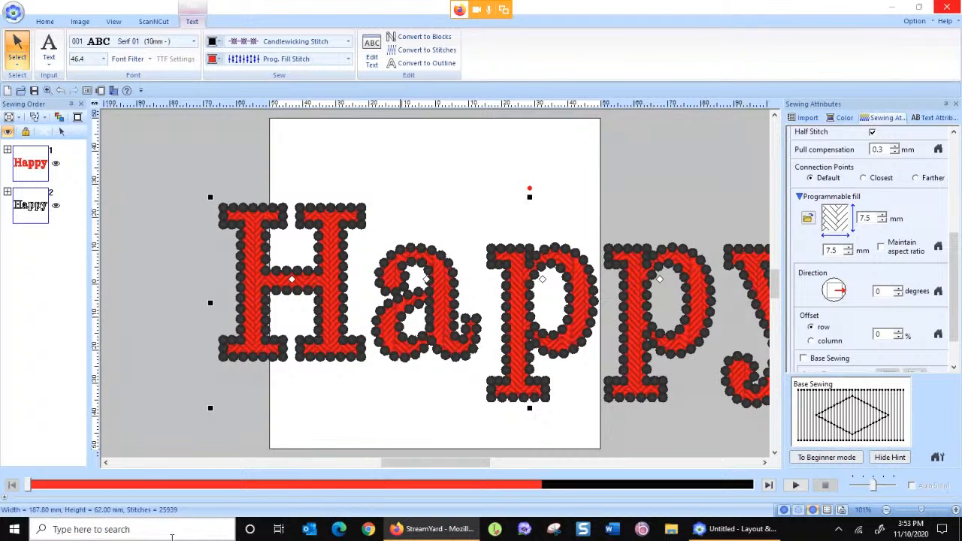
pyautogui.click(175, 533)
pyautogui.write('BES')
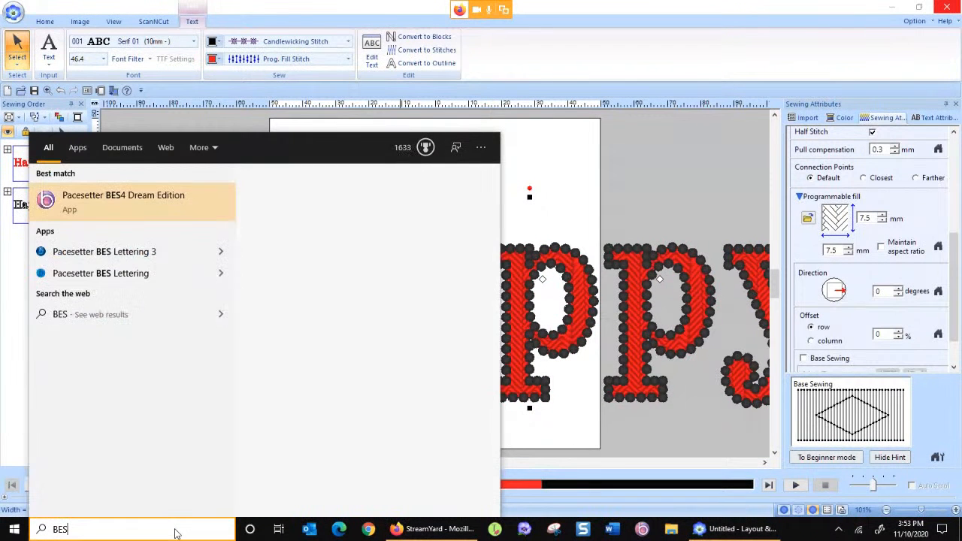
pyautogui.write('4')
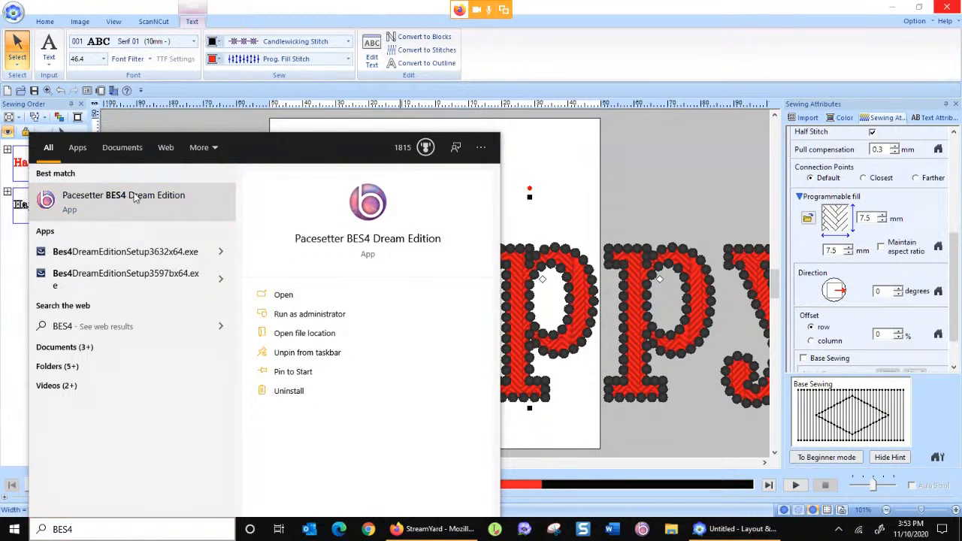
pyautogui.click(127, 201)
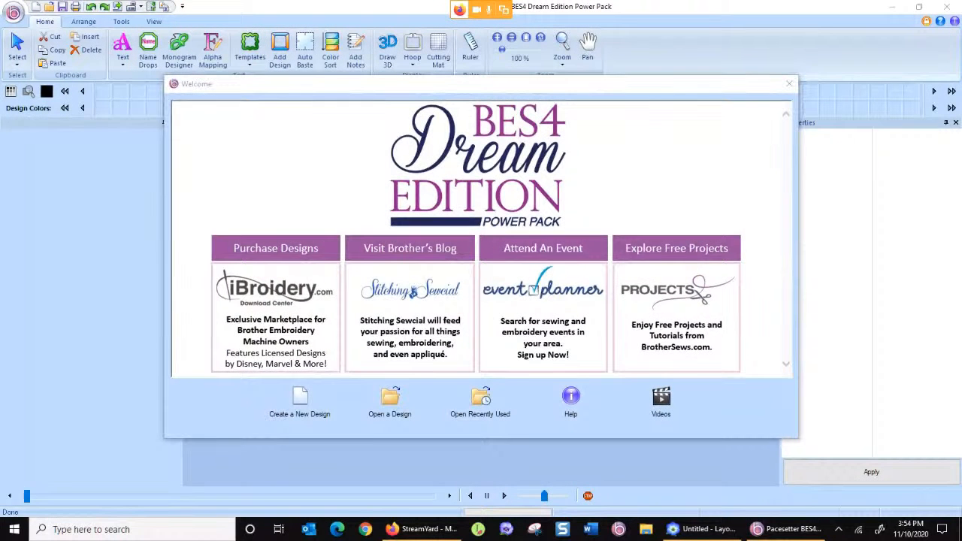
pyautogui.click(314, 407)
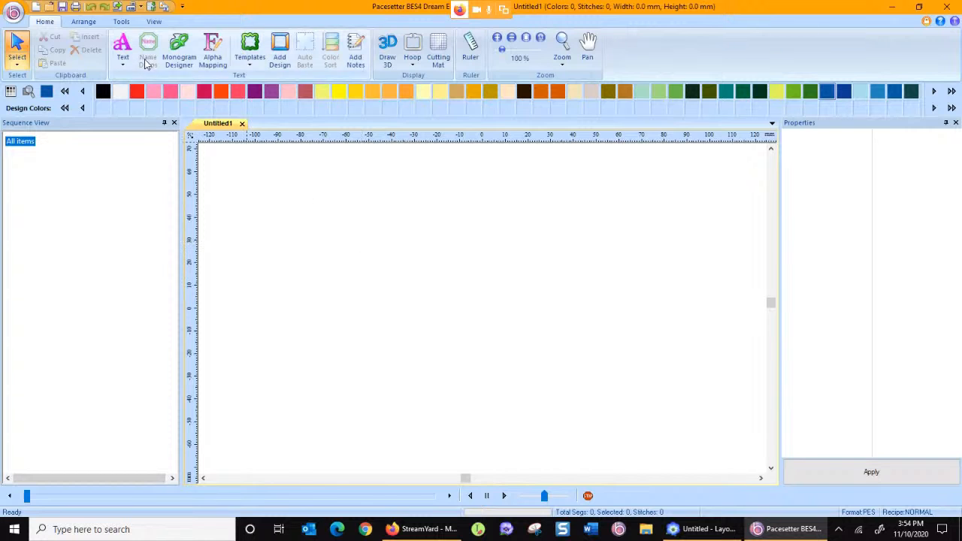
# - Add the text Ha in the Baby Point font and enlarge it to about 91 mm wide and 54 mm high
pyautogui.click(123, 46)
pyautogui.click(384, 315)
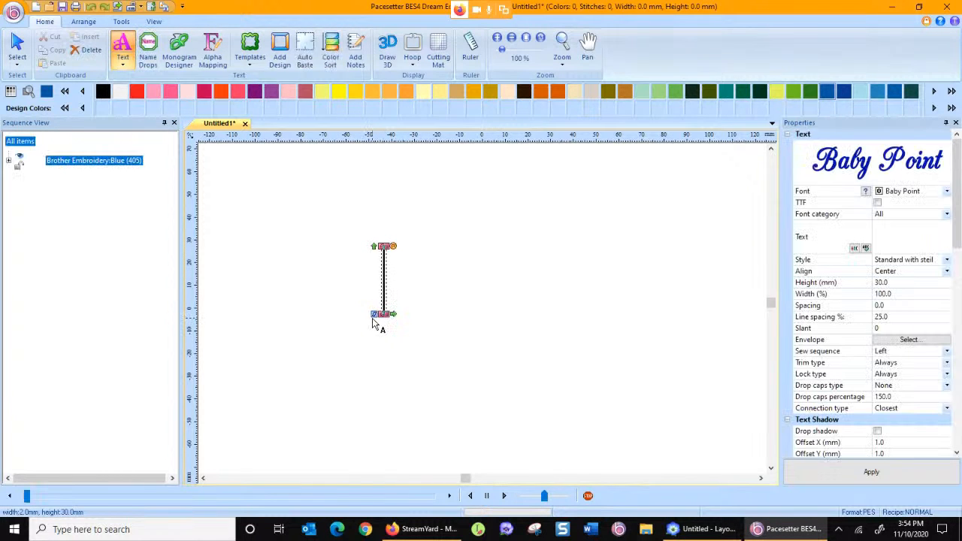
pyautogui.write('Ha')
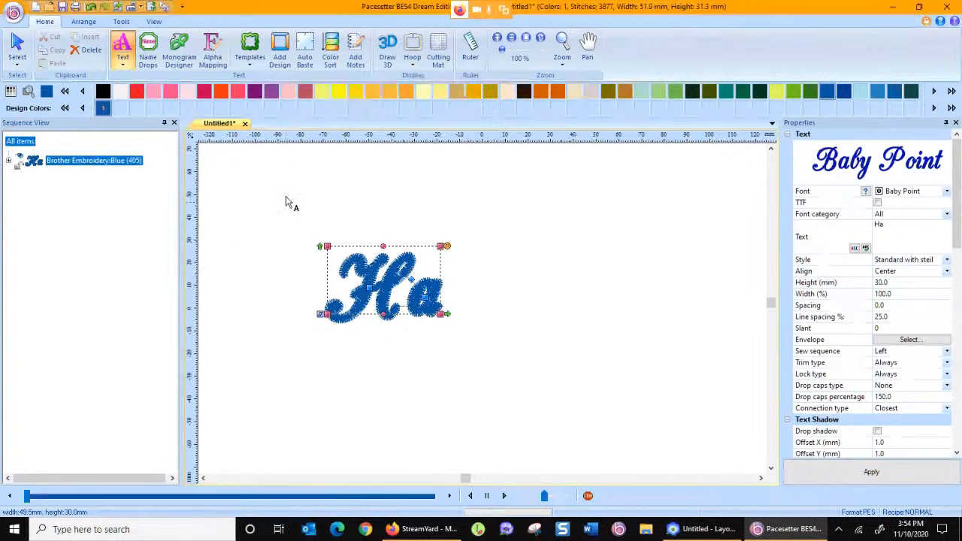
pyautogui.moveTo(320, 246); pyautogui.dragTo(236, 163)
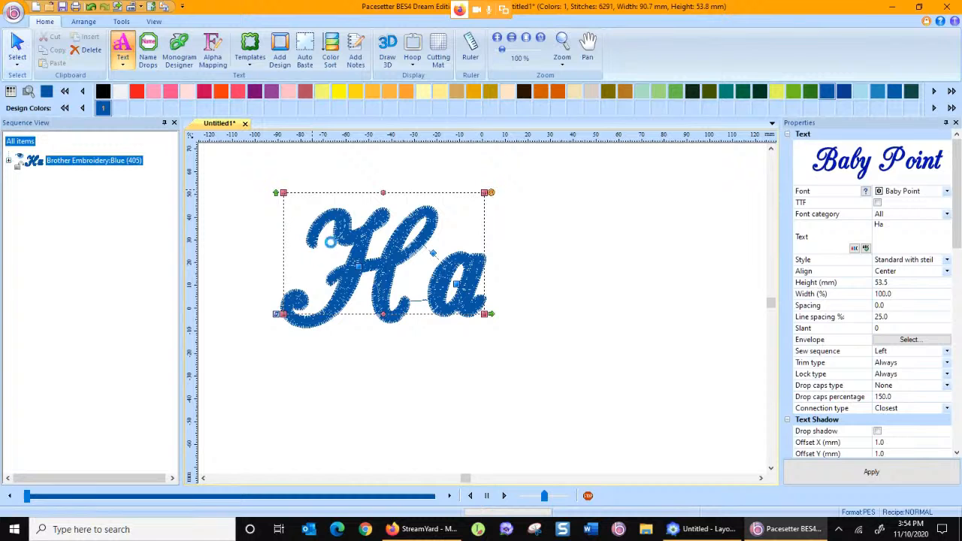
# - Convert the Ha lettering to a stitch object with Preserve As Stitches
pyautogui.press('Escape')
pyautogui.rightClick(364, 250)
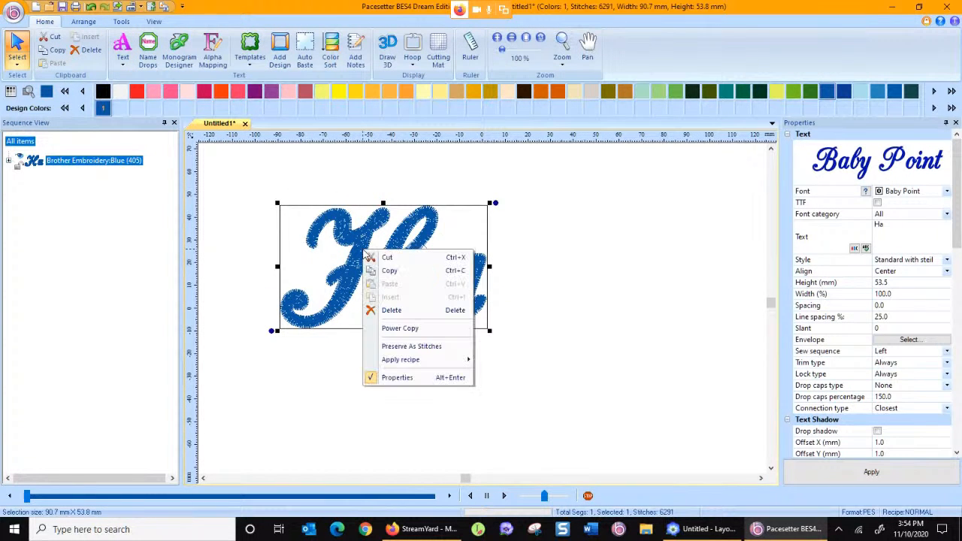
pyautogui.click(409, 346)
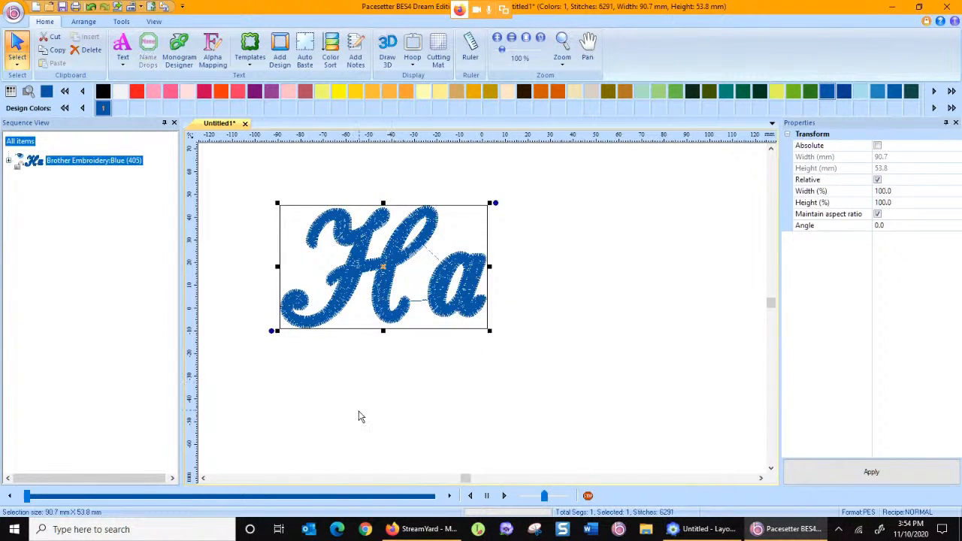
# - Insert a color stop at the connecting stitch between the H and the a, locating it with the sewing simulation
pyautogui.moveTo(27, 497); pyautogui.dragTo(192, 496)
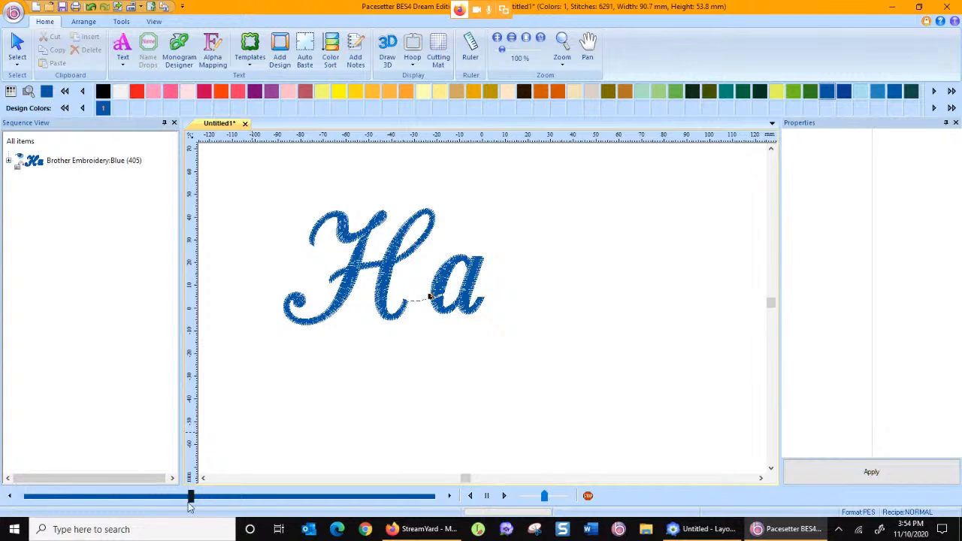
pyautogui.click(449, 496)
pyautogui.click(450, 496)
pyautogui.click(450, 496)
pyautogui.click(450, 496)
pyautogui.click(451, 496)
pyautogui.click(10, 496)
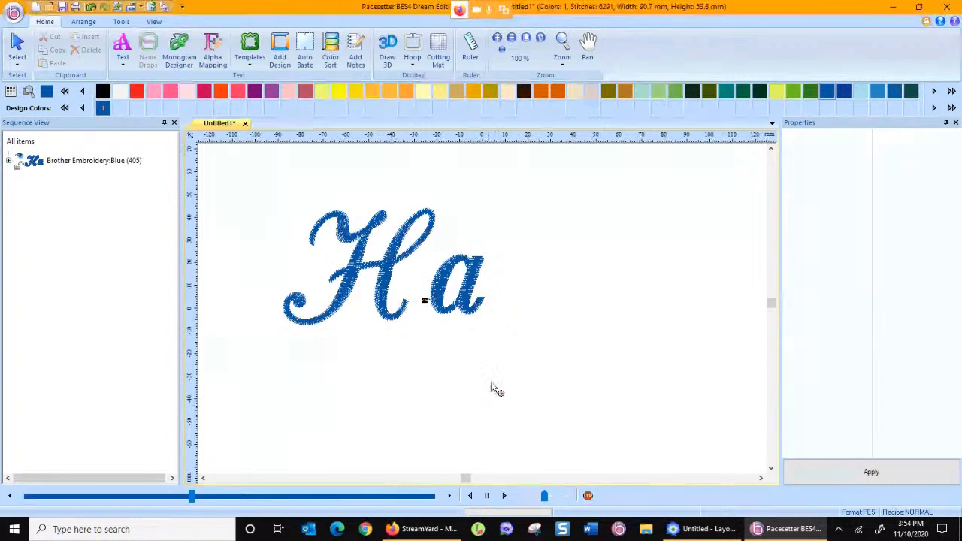
pyautogui.click(588, 496)
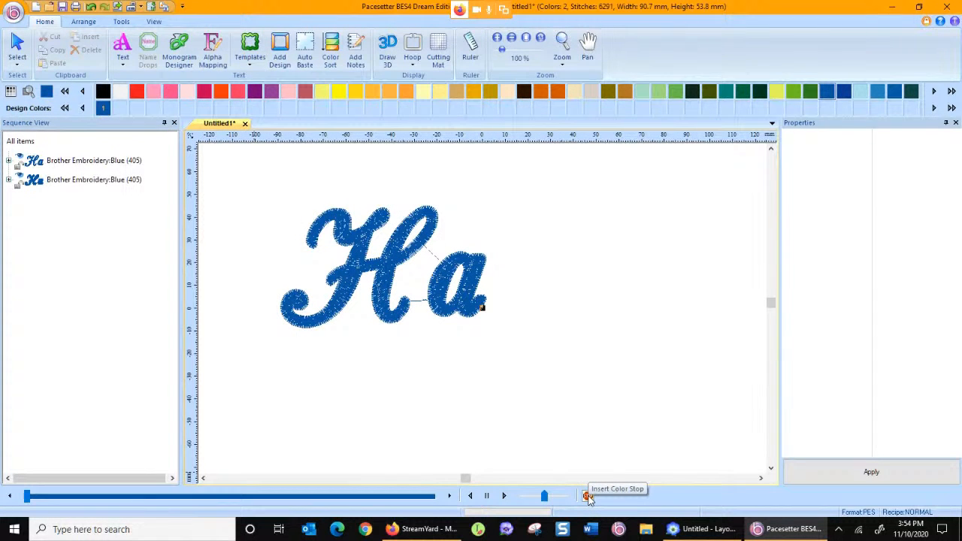
# - Recolor the first Ha stitch layer, the inner fill, to Brother Embroidery Red (800)
pyautogui.click(39, 180)
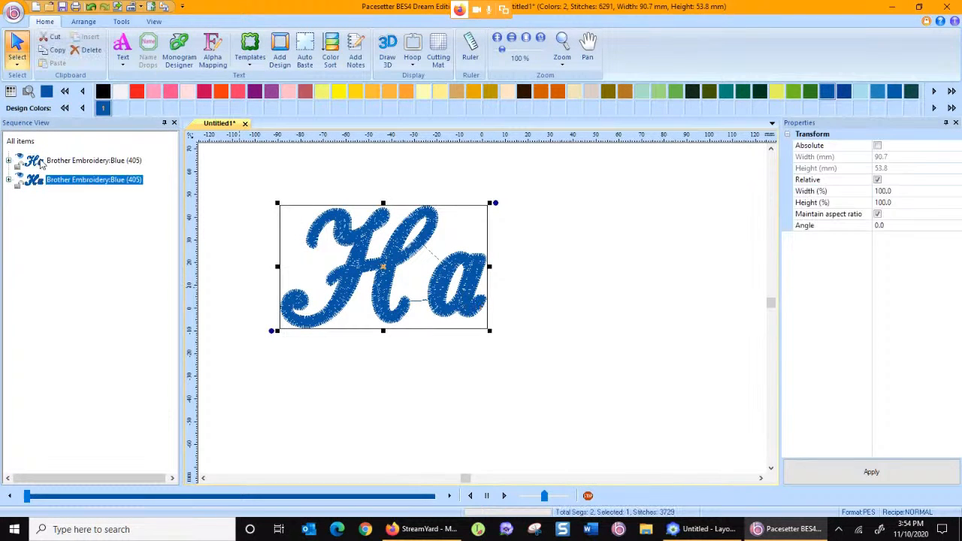
pyautogui.click(42, 161)
pyautogui.click(137, 91)
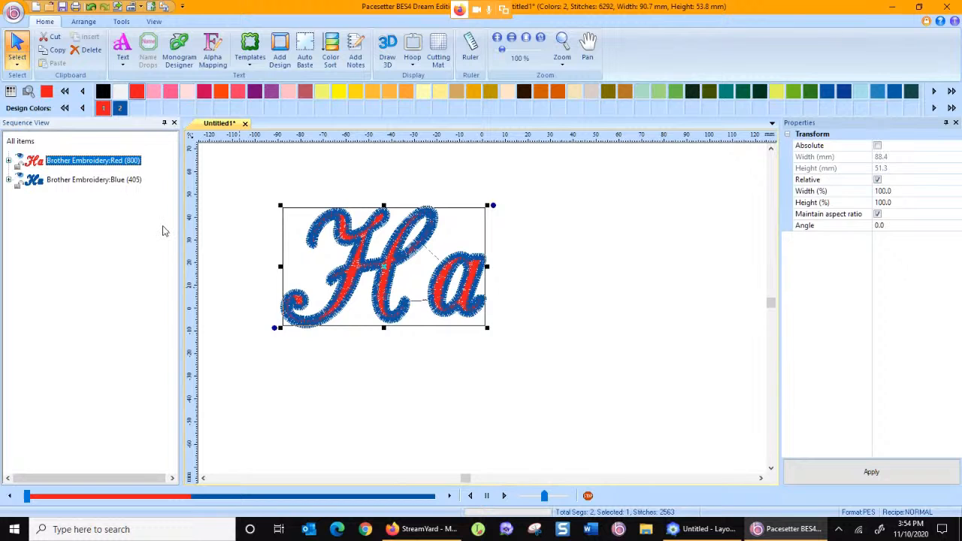
# - Turn on the 3D stitch rendering and inspect the Ha lettering's fill and border up close
pyautogui.click(104, 181)
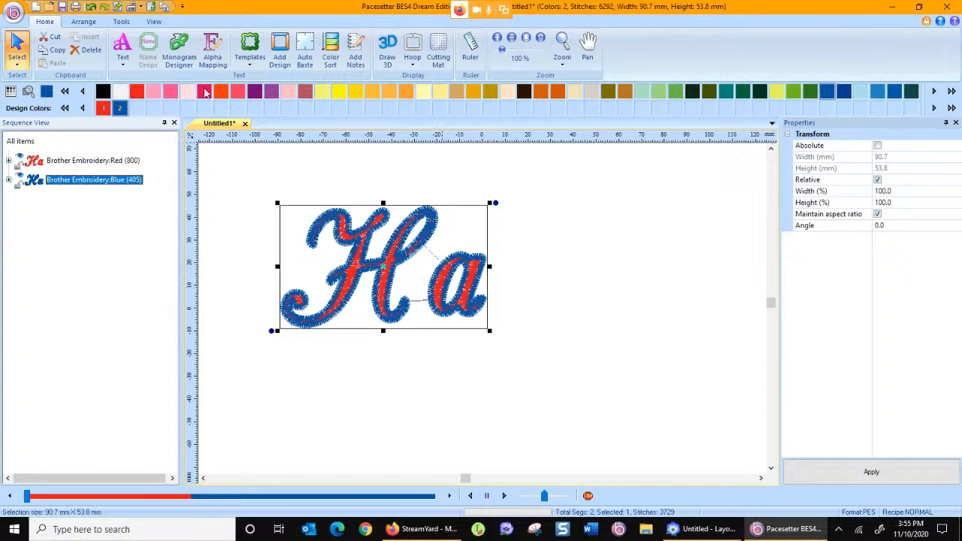
pyautogui.click(387, 53)
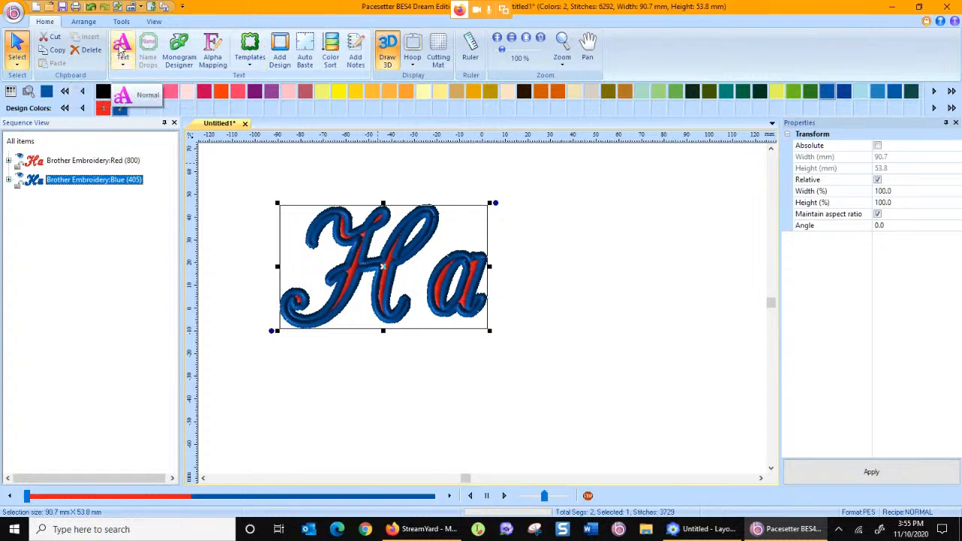
pyautogui.click(562, 47)
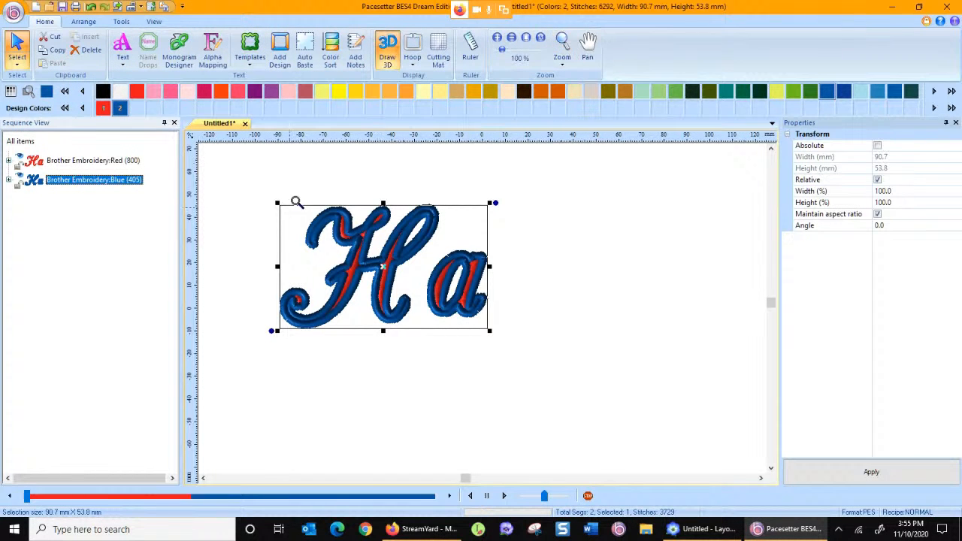
pyautogui.moveTo(354, 244); pyautogui.dragTo(517, 333)
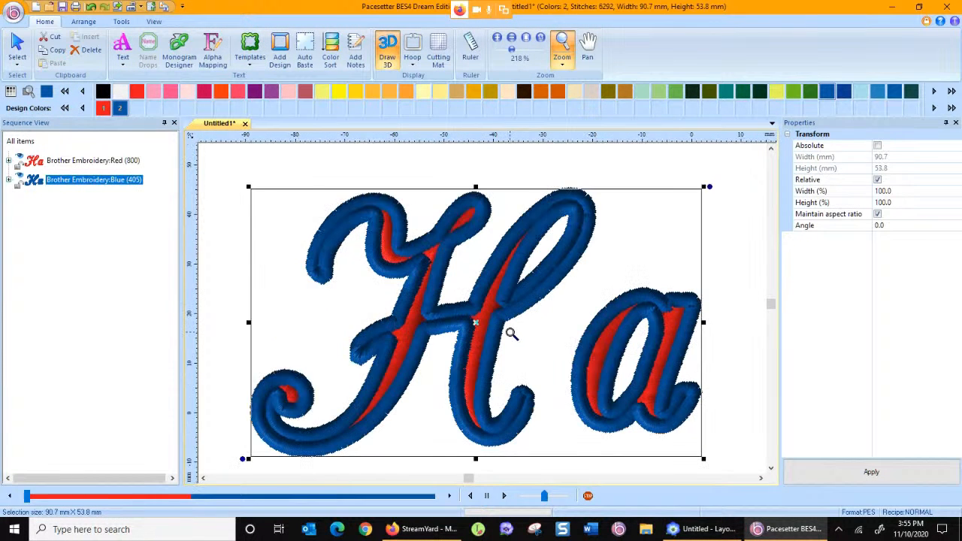
# - Delete the blue border layer and the red fill layer of the Ha lettering
pyautogui.click(16, 48)
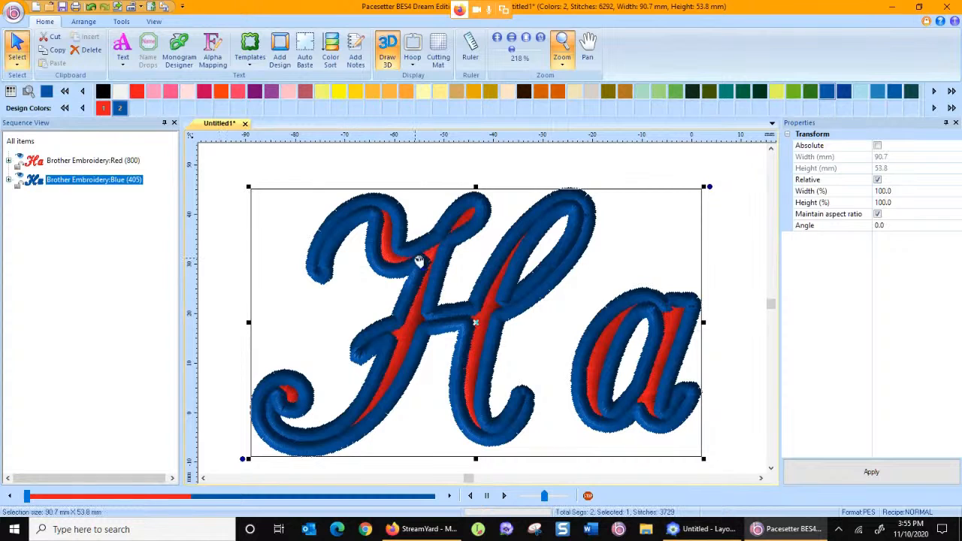
pyautogui.press('Delete')
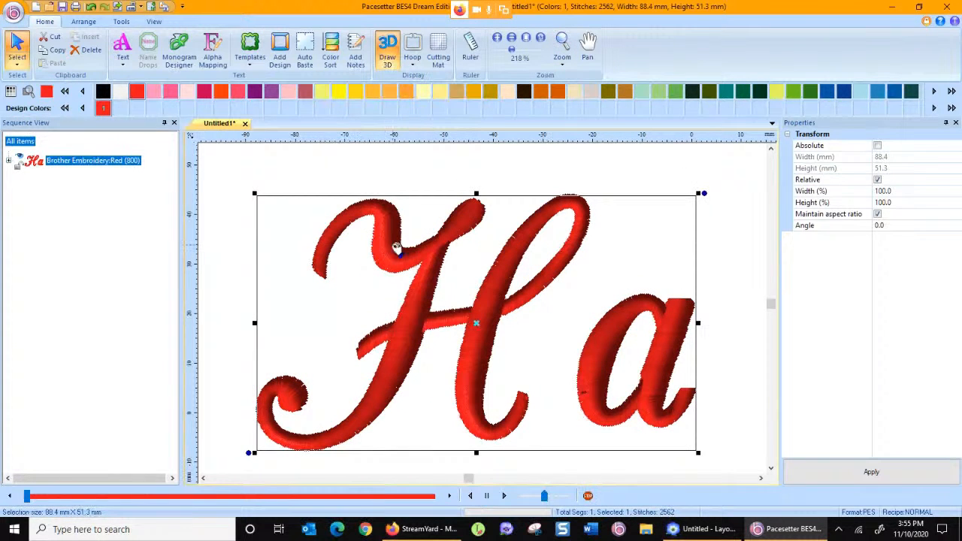
pyautogui.press('Delete')
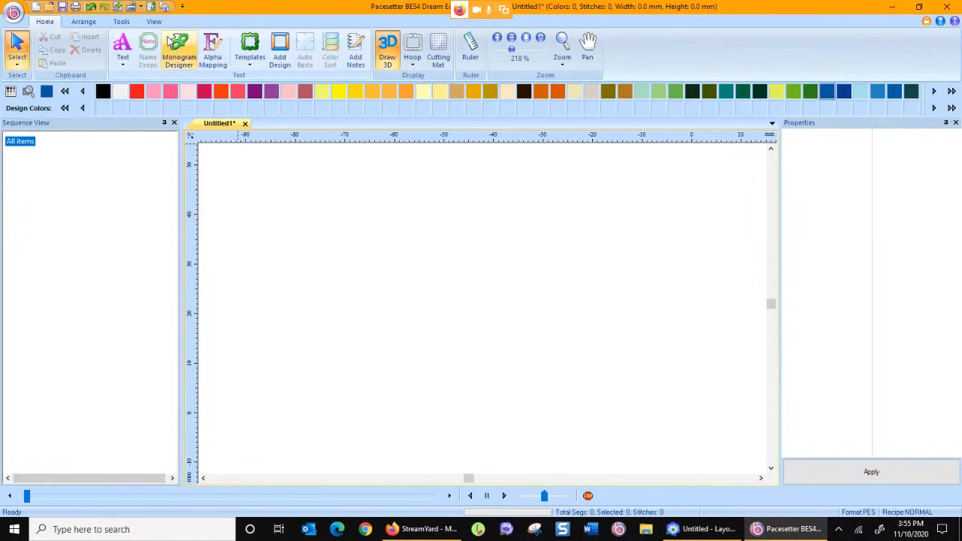
# - Add the text HA in the Baby Point font and enlarge it to about 102 mm wide and 47 mm high
pyautogui.click(122, 46)
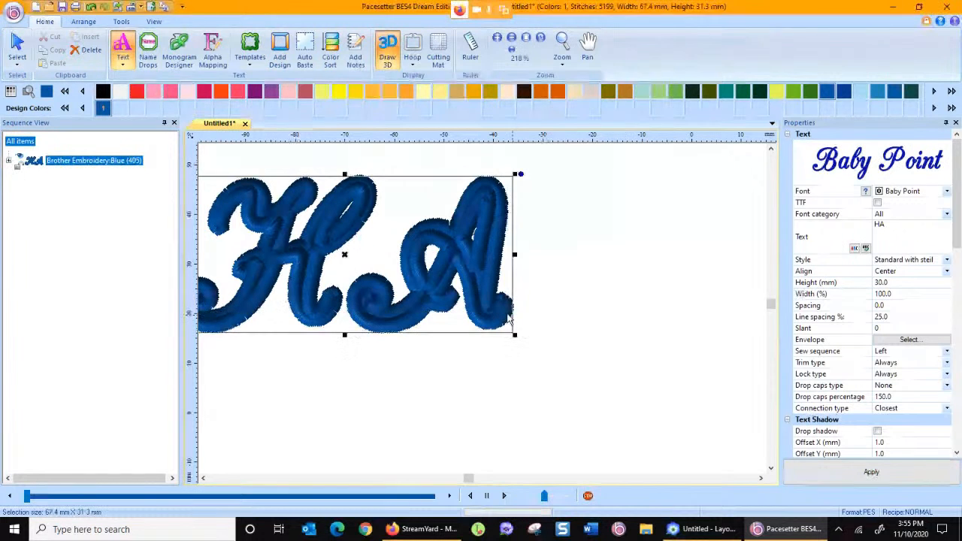
pyautogui.moveTo(515, 335); pyautogui.dragTo(562, 338)
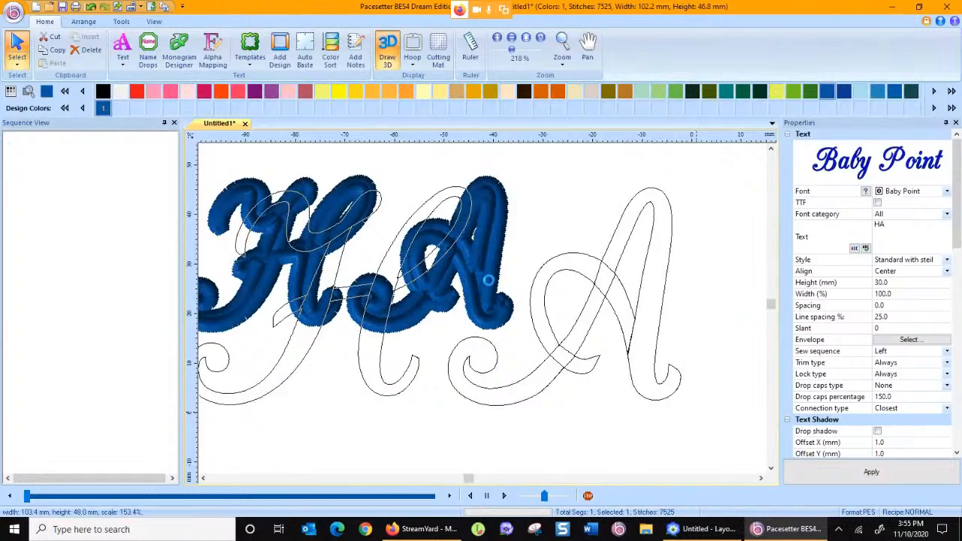
pyautogui.moveTo(455, 249); pyautogui.dragTo(468, 240)
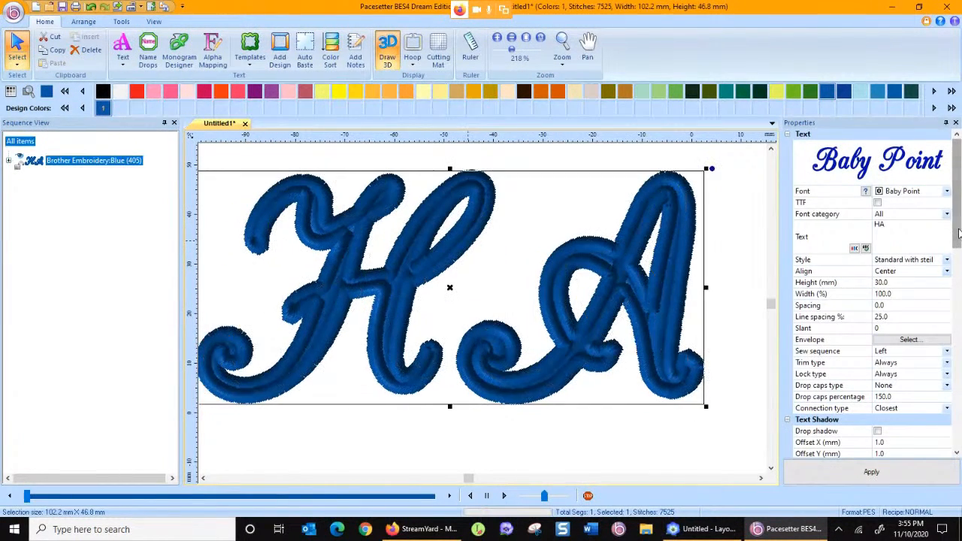
# - Set the HA lettering's steil width to 2.0 mm and apply it
pyautogui.moveTo(956, 214); pyautogui.dragTo(956, 327)
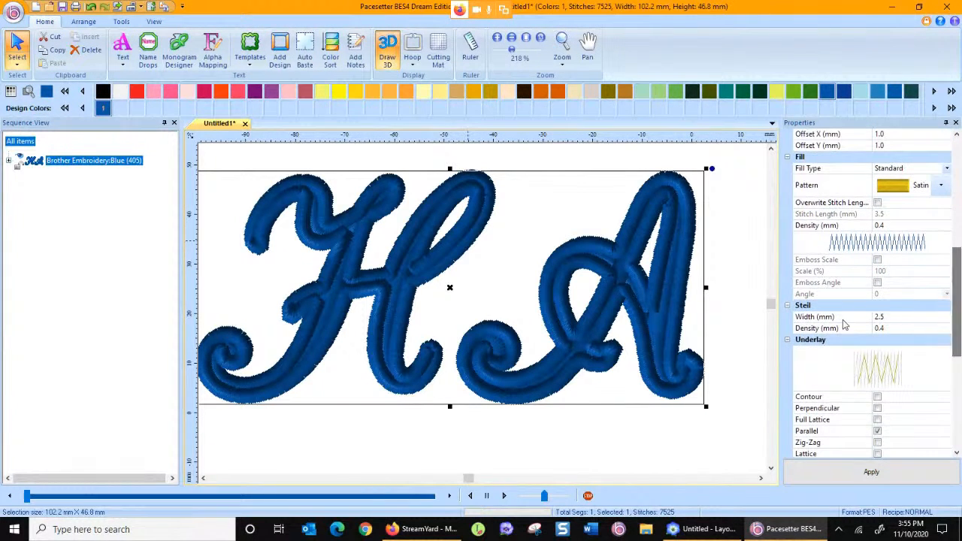
pyautogui.click(886, 317)
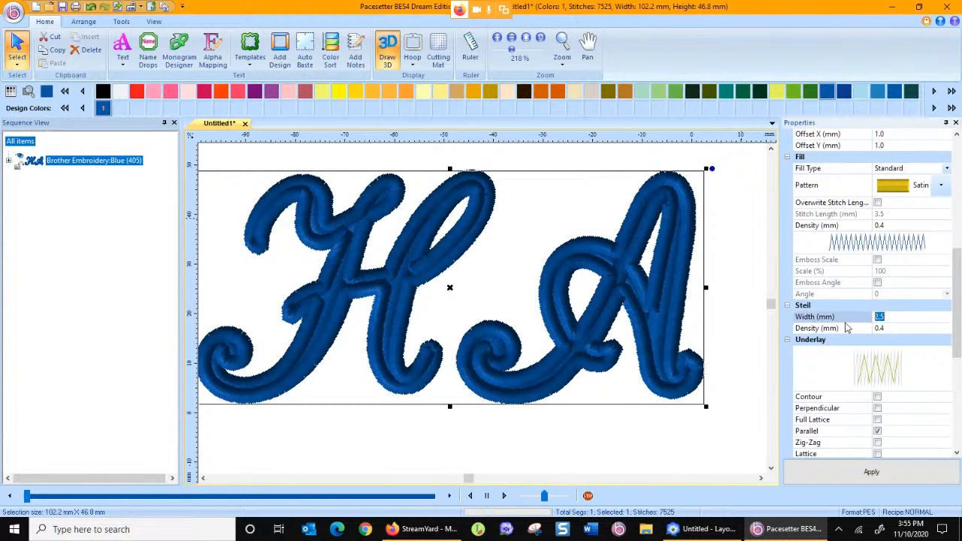
pyautogui.write('2.0')
pyautogui.click(871, 471)
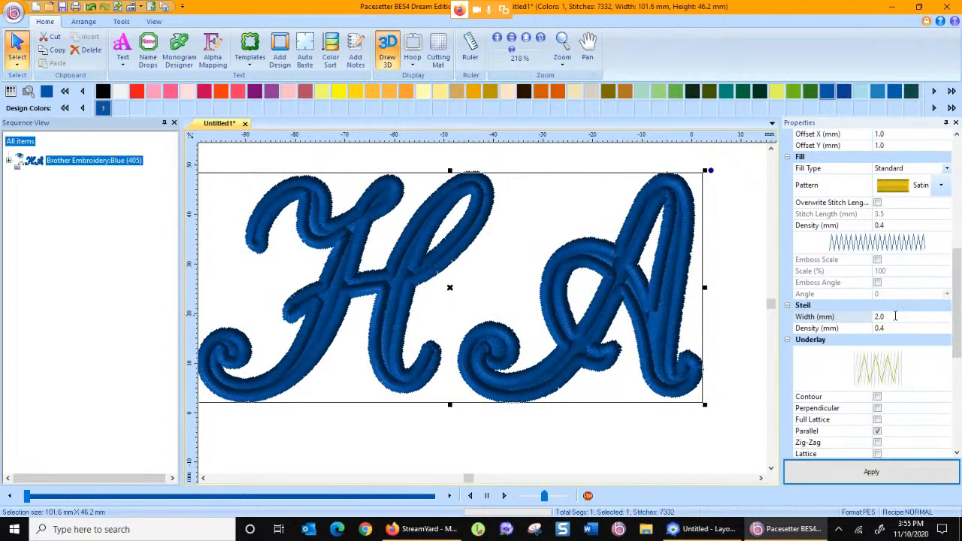
# - Reduce the HA lettering's steil width to 1.0 mm and apply it
pyautogui.click(895, 317)
pyautogui.write('1.0')
pyautogui.click(865, 473)
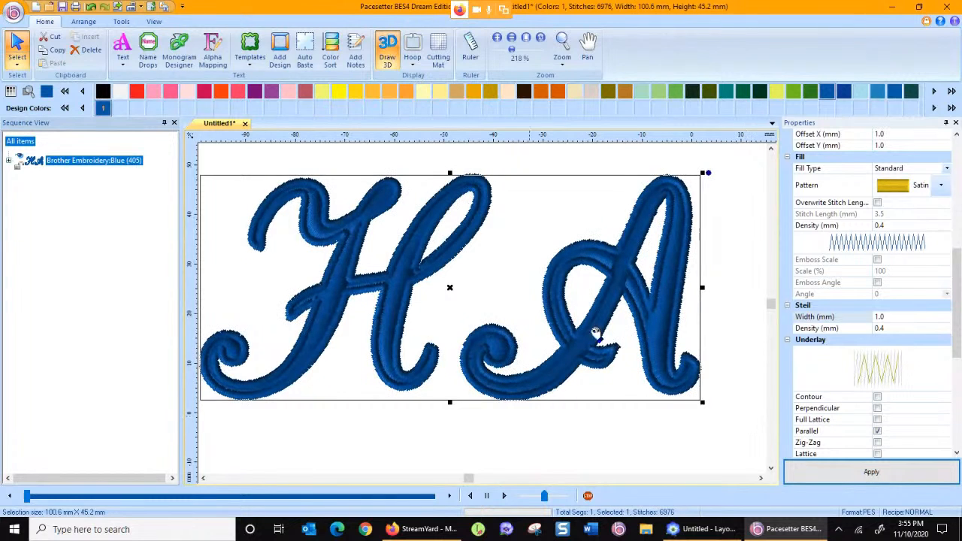
# - Convert the HA lettering to a stitch object with Preserve As Stitches
pyautogui.rightClick(417, 275)
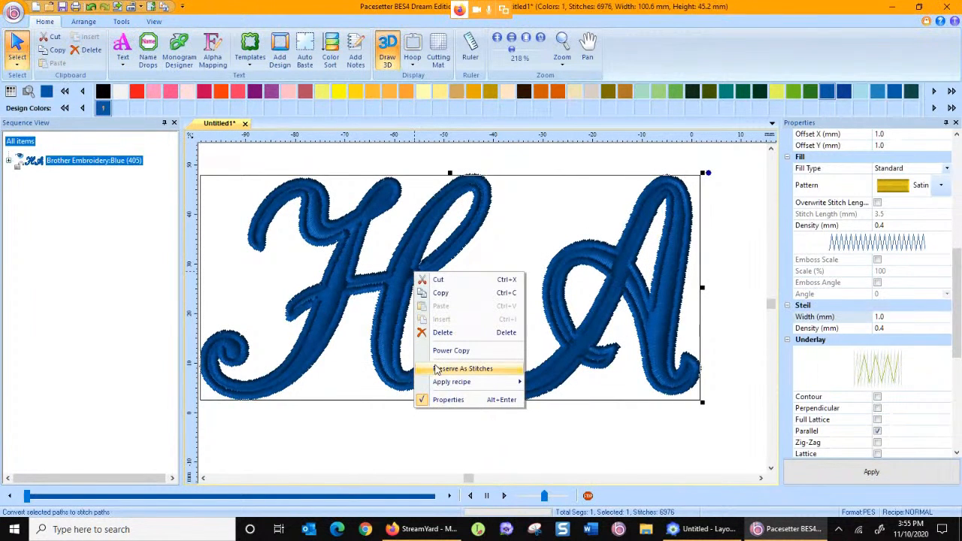
pyautogui.press('ctrl')
pyautogui.press('ctrl')
pyautogui.press('ctrl')
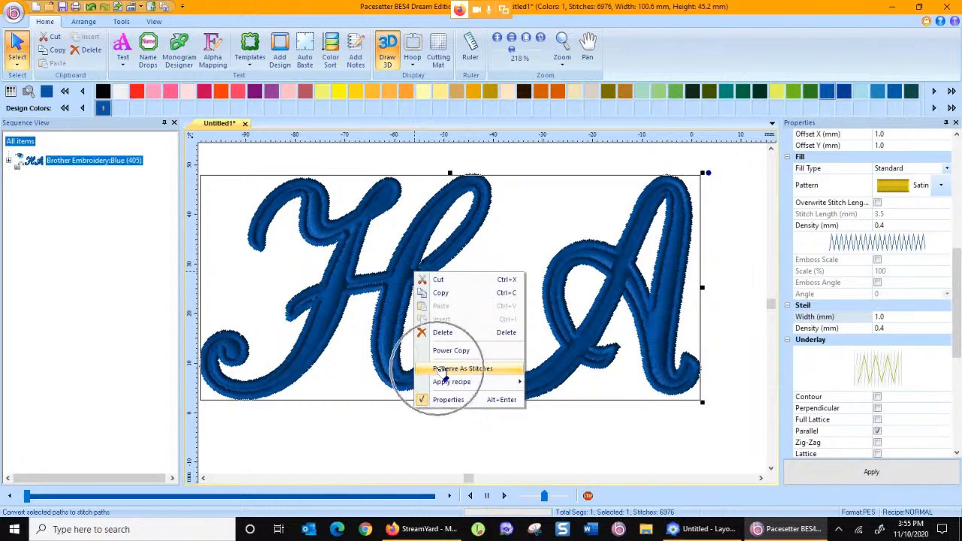
pyautogui.click(443, 370)
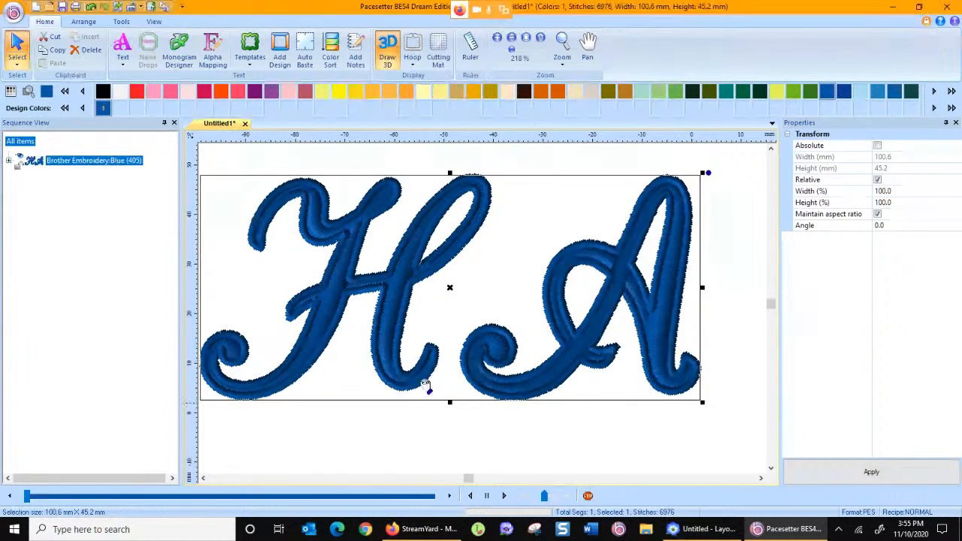
# - Insert a color stop between HA's inner fill and its steil border using the sewing simulation, and select the second stitch layer
pyautogui.moveTo(27, 498)
pyautogui.mouseDown()
pyautogui.moveTo(252, 497)
pyautogui.moveTo(201, 502)
pyautogui.mouseUp()
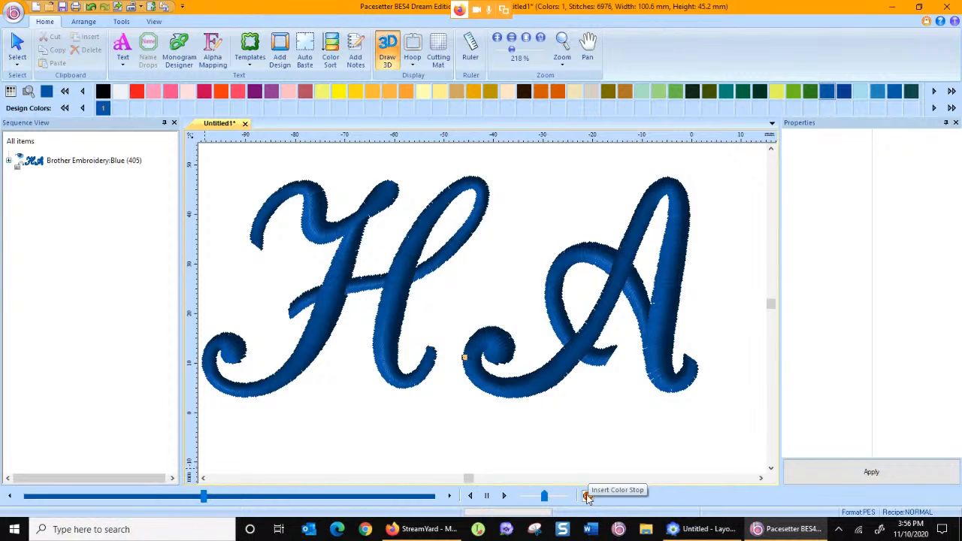
pyautogui.click(588, 497)
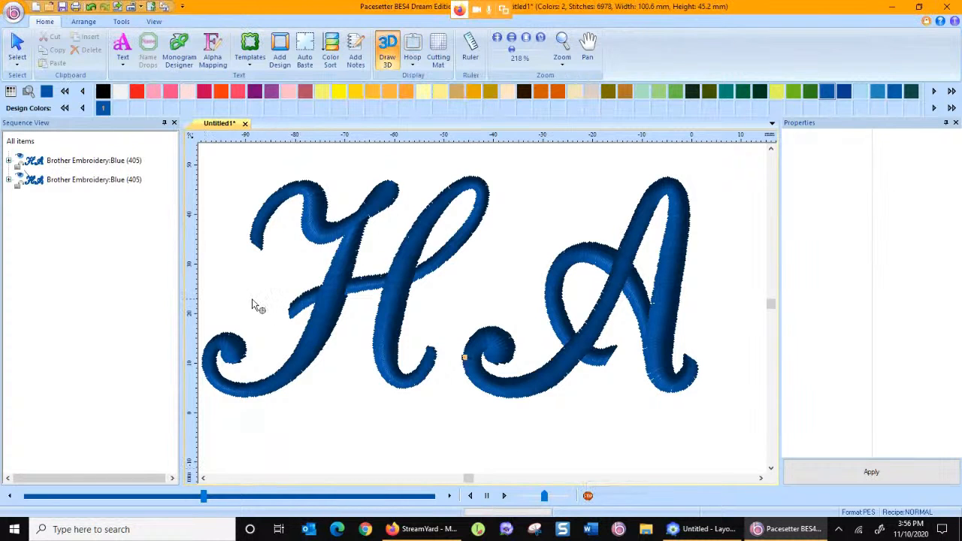
pyautogui.click(111, 182)
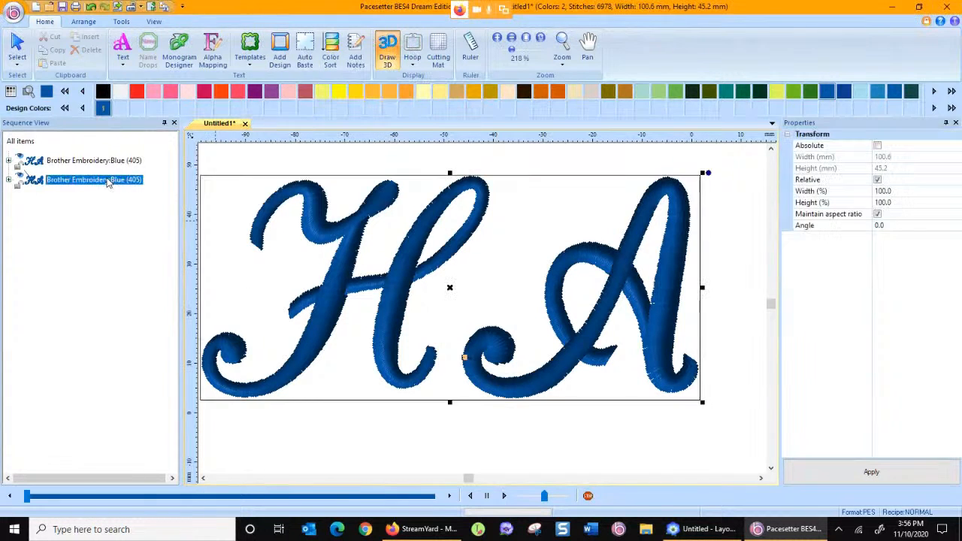
# - Change the thread color of the second H A lettering item to Vermillion (30)
pyautogui.click(222, 90)
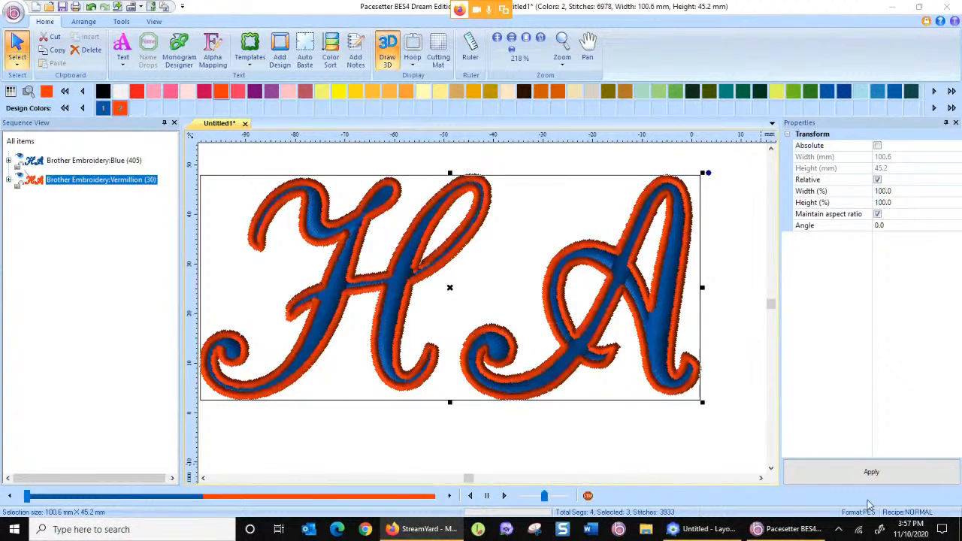
# - Switch to Layout & Editing and set the outline stitch of the Happy text to Not Sewn (Line)
pyautogui.click(707, 529)
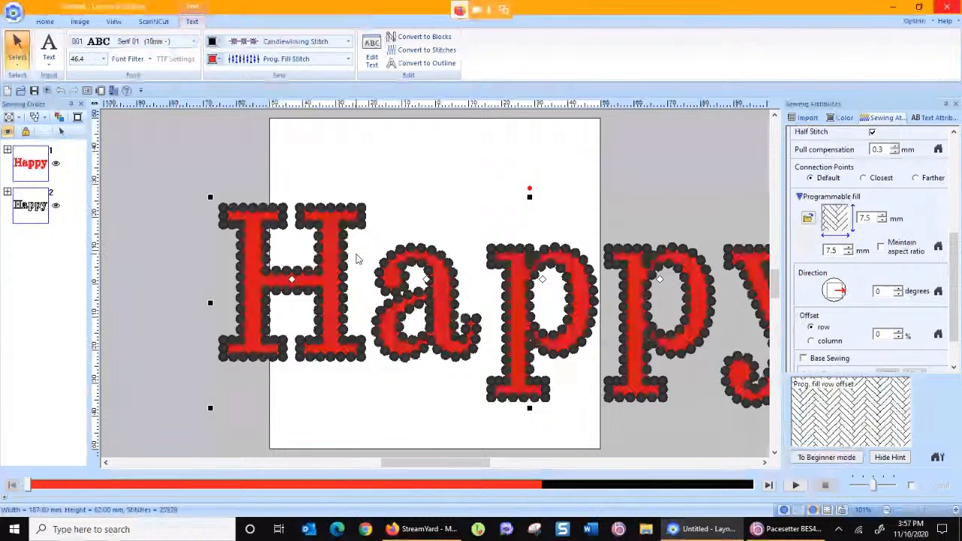
pyautogui.click(255, 44)
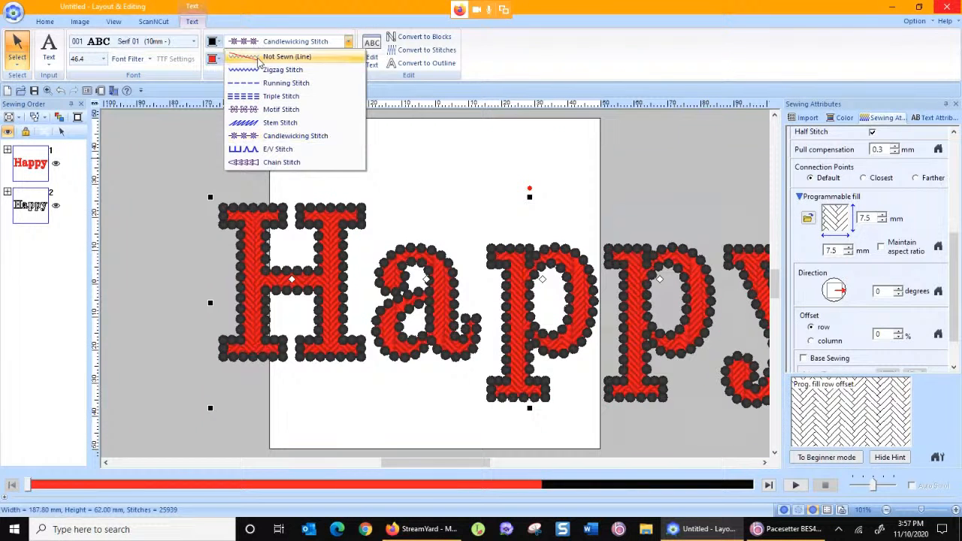
pyautogui.click(278, 56)
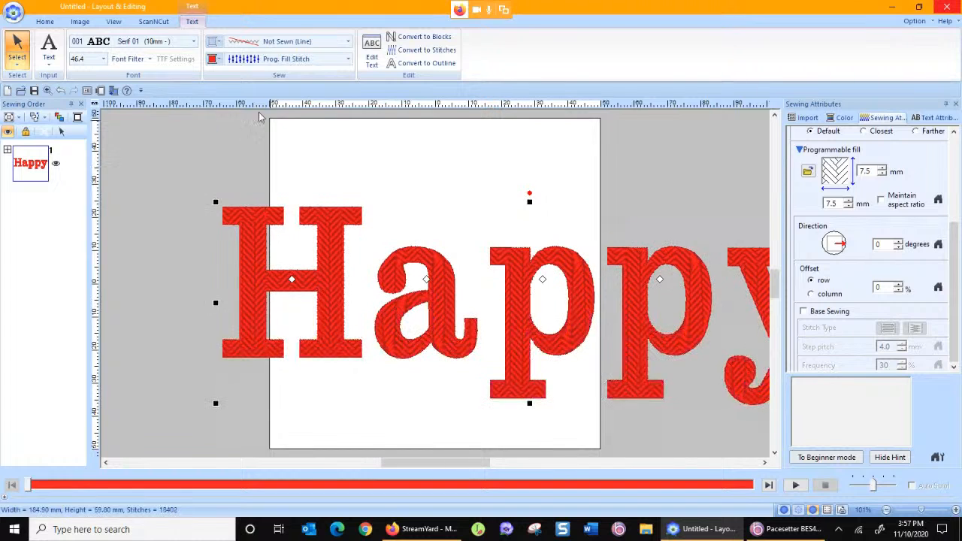
# - Shorten the Happy text to the single letter H and move it to the middle of the design page
pyautogui.click(932, 118)
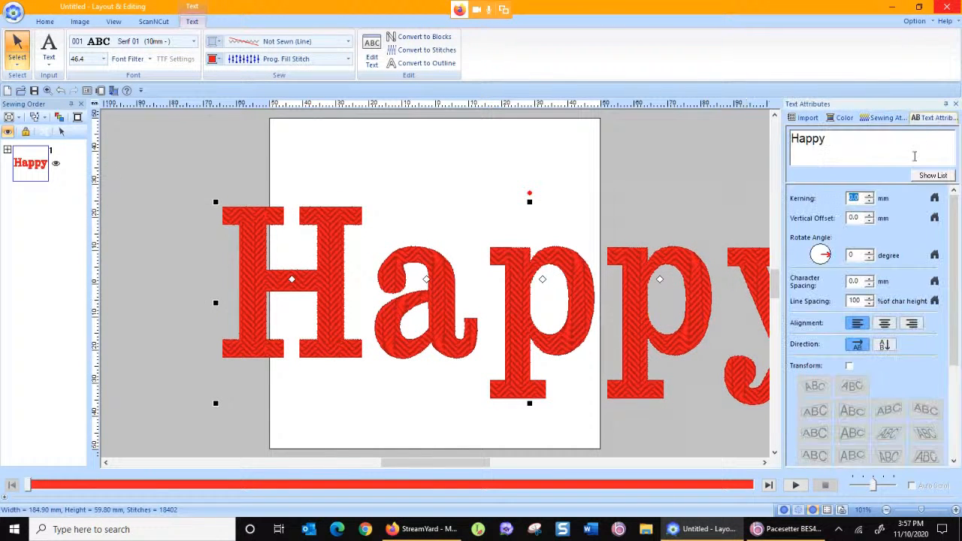
pyautogui.click(867, 140)
pyautogui.press('BackSpace')
pyautogui.press('BackSpace')
pyautogui.press('BackSpace')
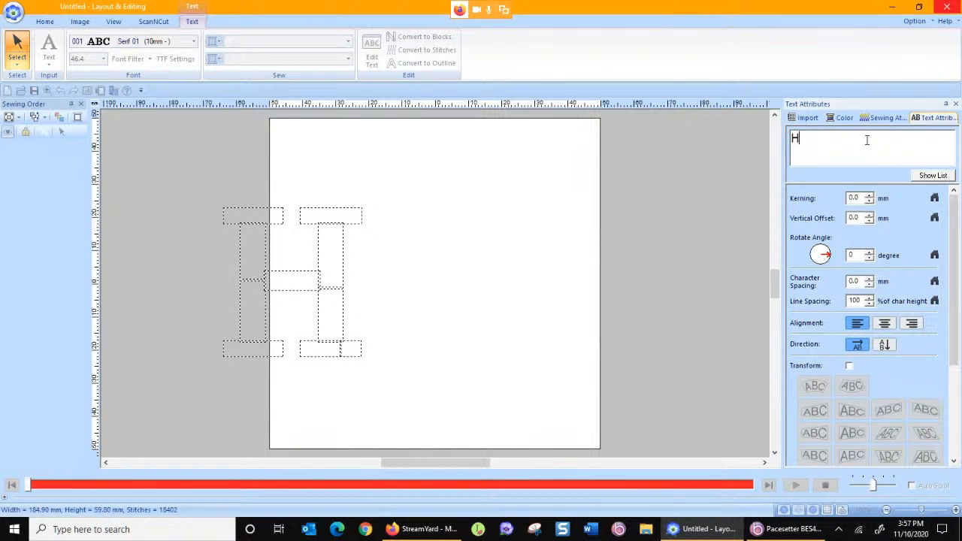
pyautogui.press('Tab')
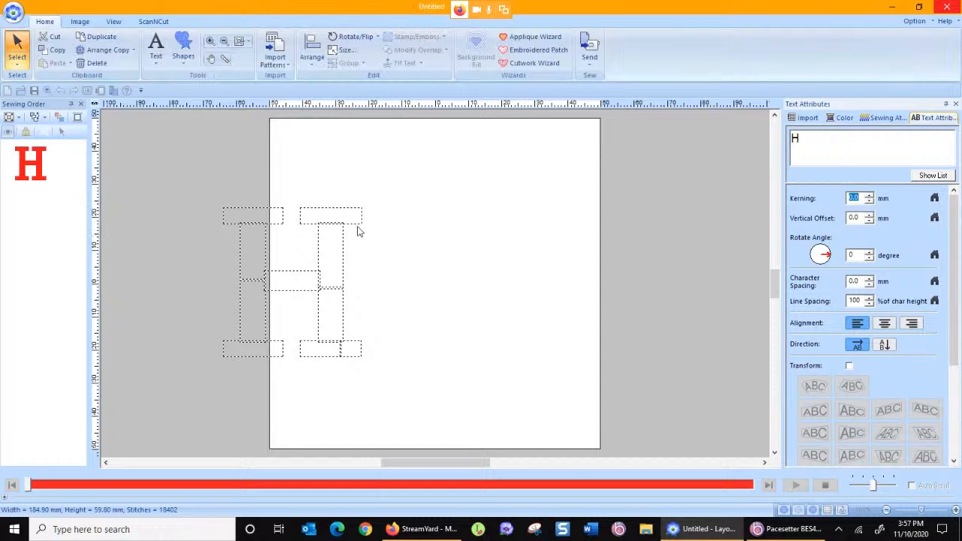
pyautogui.moveTo(336, 235); pyautogui.dragTo(466, 239)
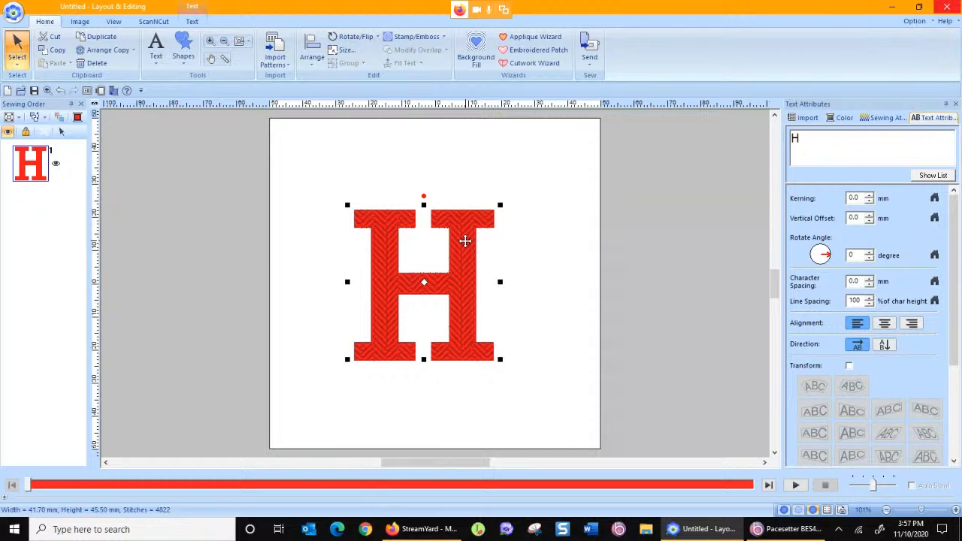
# - Give the letter H a Zigzag Stitch outline and set its inside region to Not Sewn (Region)
pyautogui.click(192, 21)
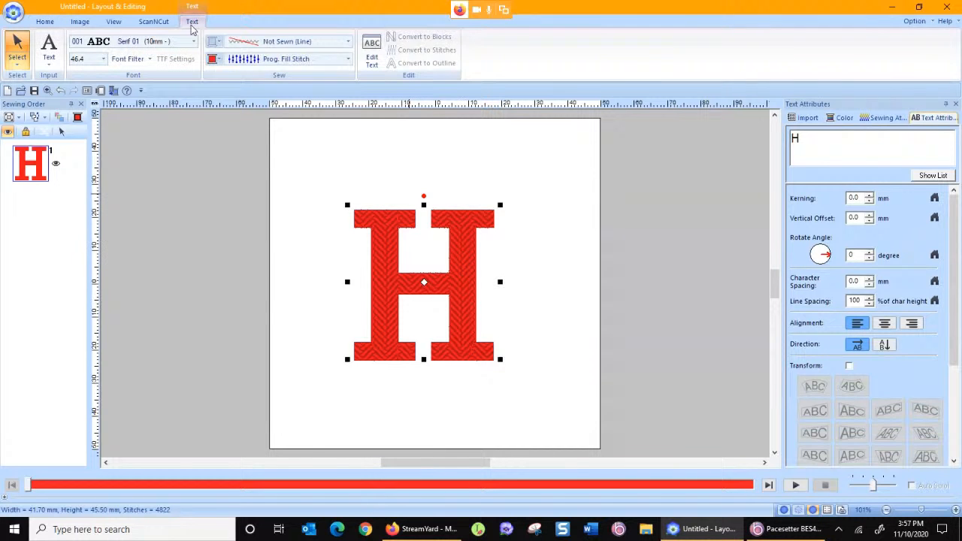
pyautogui.click(269, 47)
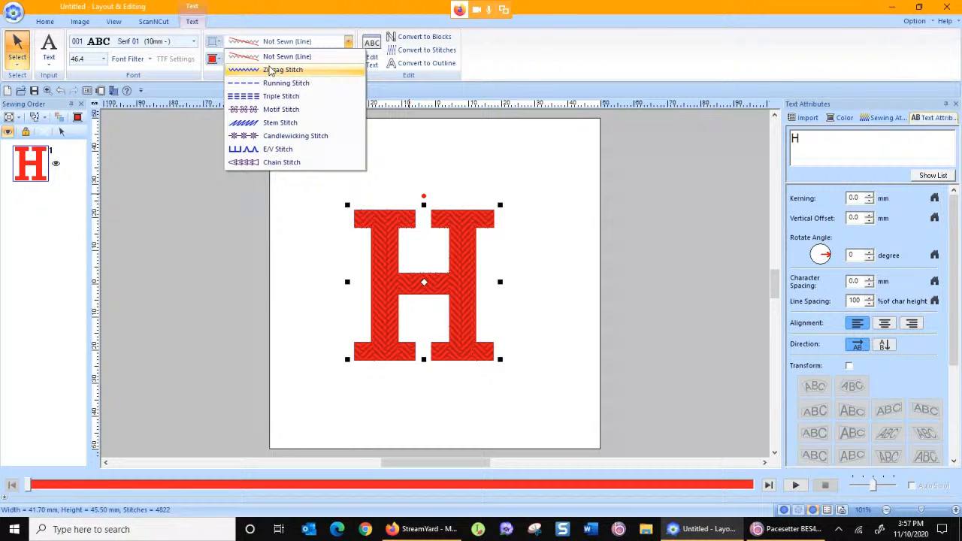
pyautogui.click(270, 71)
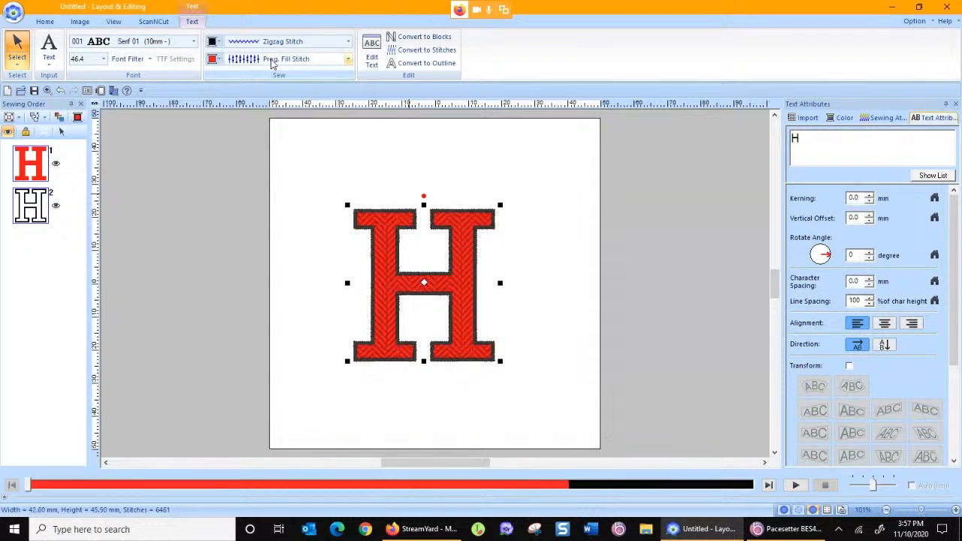
pyautogui.click(271, 62)
pyautogui.click(273, 75)
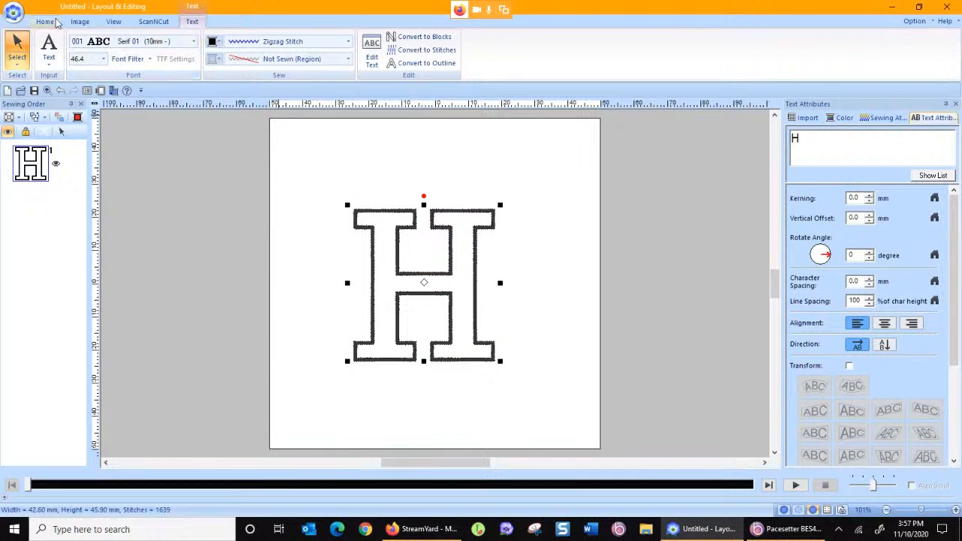
# - Try to expose the outline points of the H text with the point selection tool
pyautogui.click(16, 65)
pyautogui.click(37, 92)
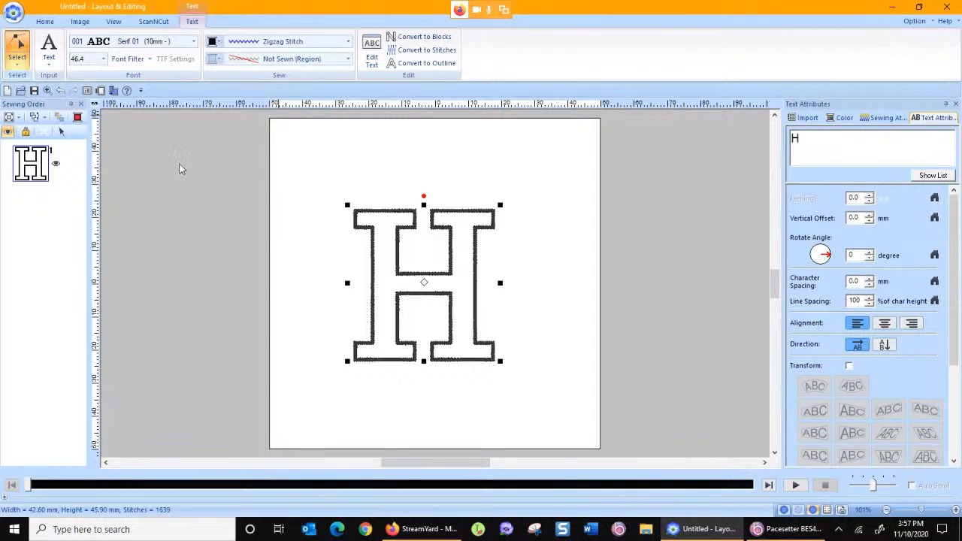
pyautogui.click(359, 210)
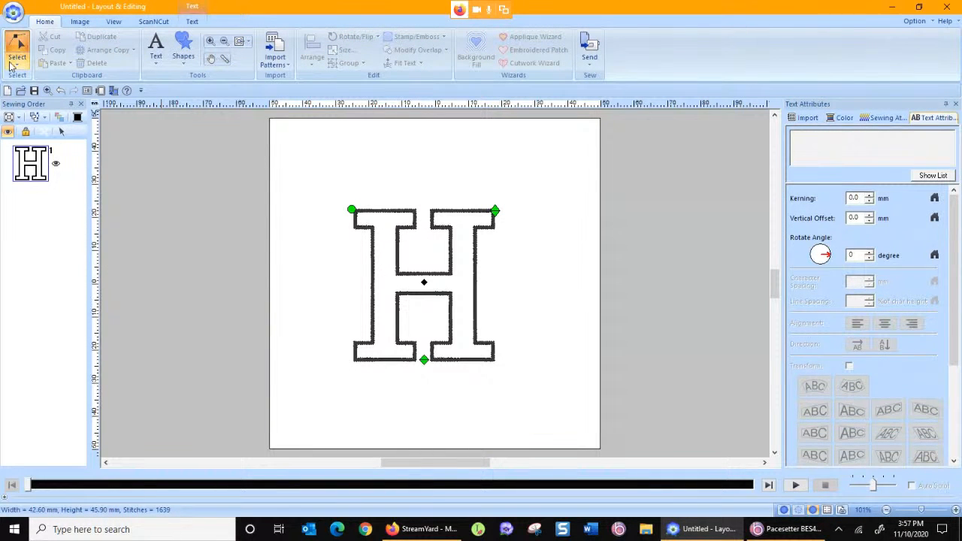
# - Convert the H text to a stitch pattern
pyautogui.click(194, 21)
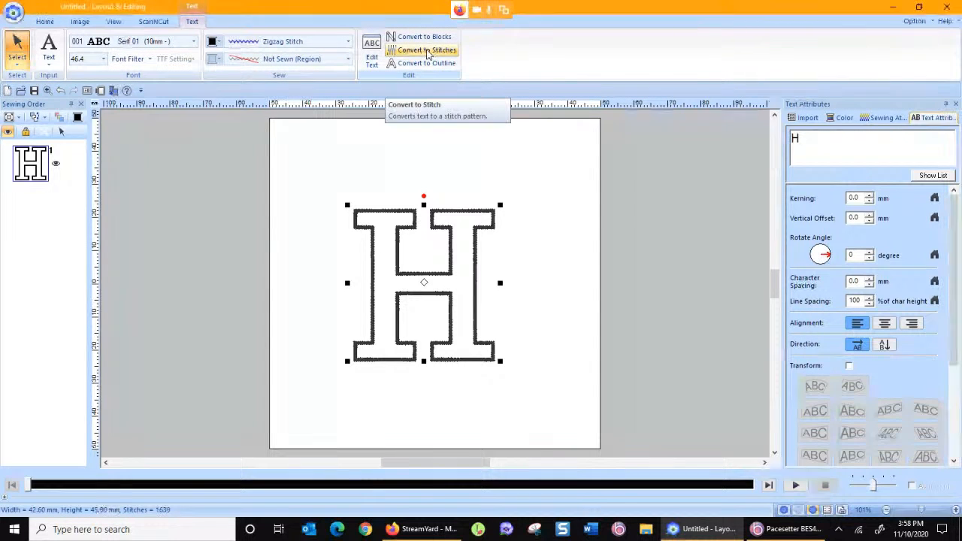
pyautogui.click(427, 51)
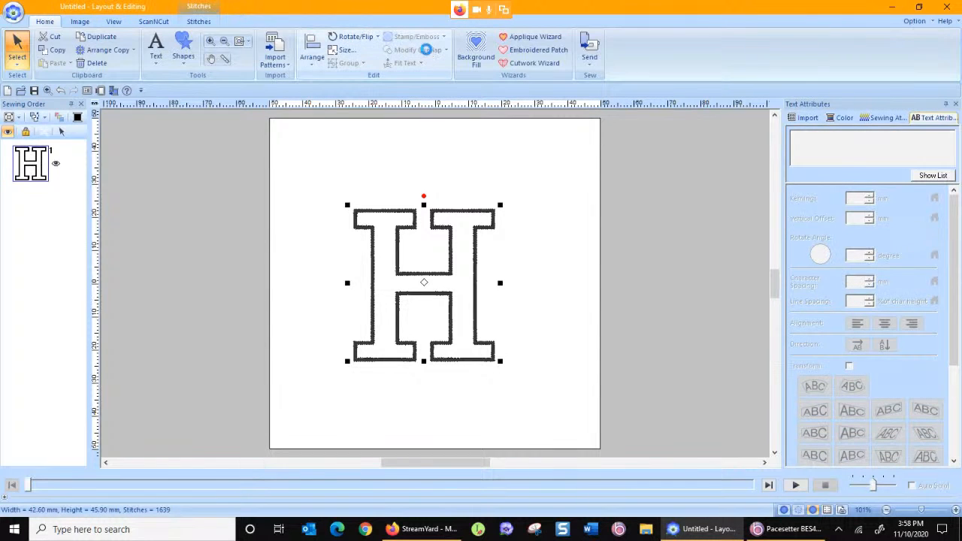
pyautogui.click(248, 43)
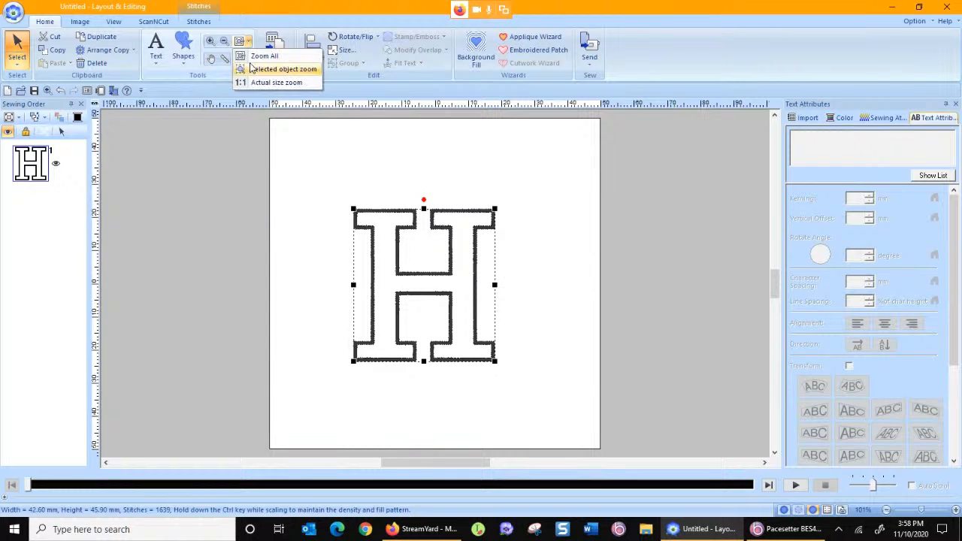
pyautogui.click(278, 69)
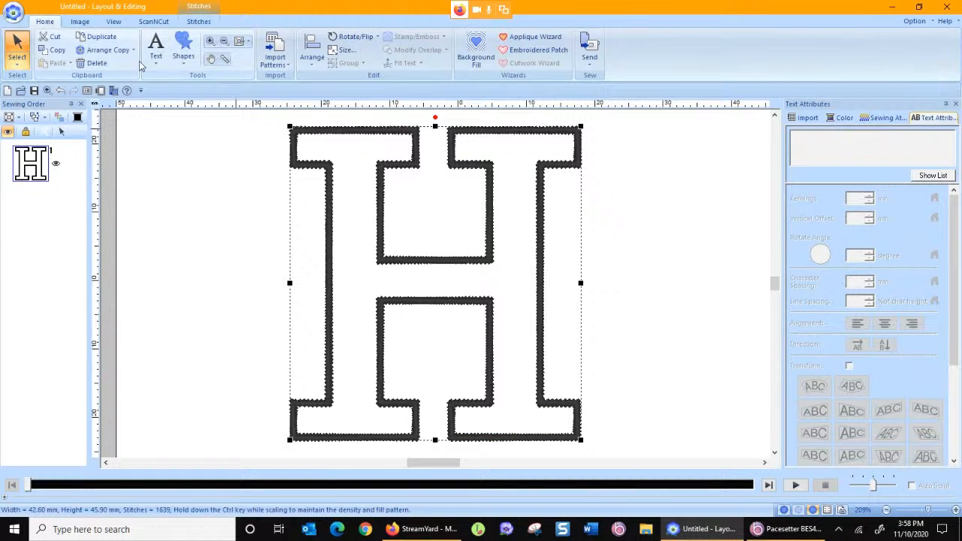
pyautogui.click(24, 64)
pyautogui.click(43, 95)
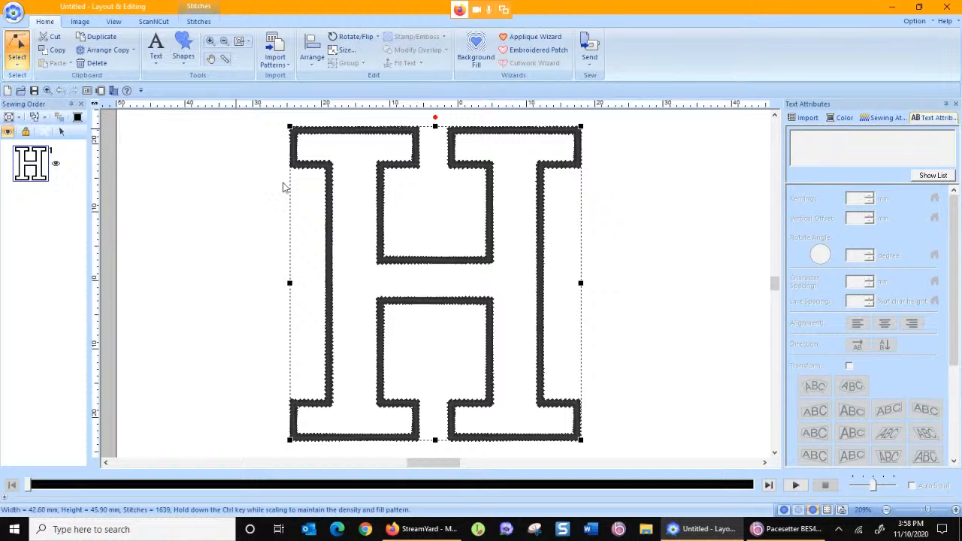
pyautogui.click(22, 68)
pyautogui.click(18, 95)
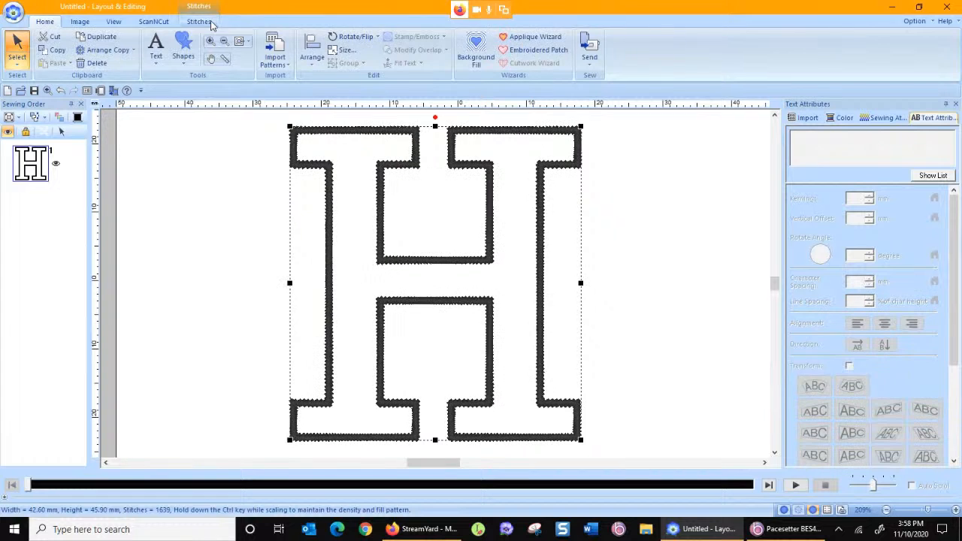
# - Split the H stitch pattern through its crossbar by outlining the upper half with the Split Stitches tool
pyautogui.click(203, 22)
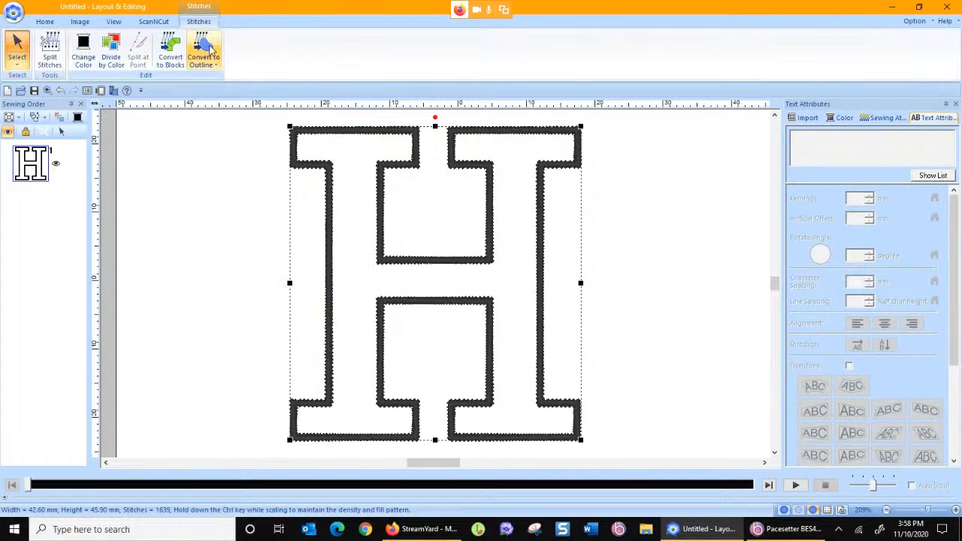
pyautogui.click(60, 60)
pyautogui.moveTo(295, 279); pyautogui.dragTo(582, 278)
pyautogui.click(584, 112)
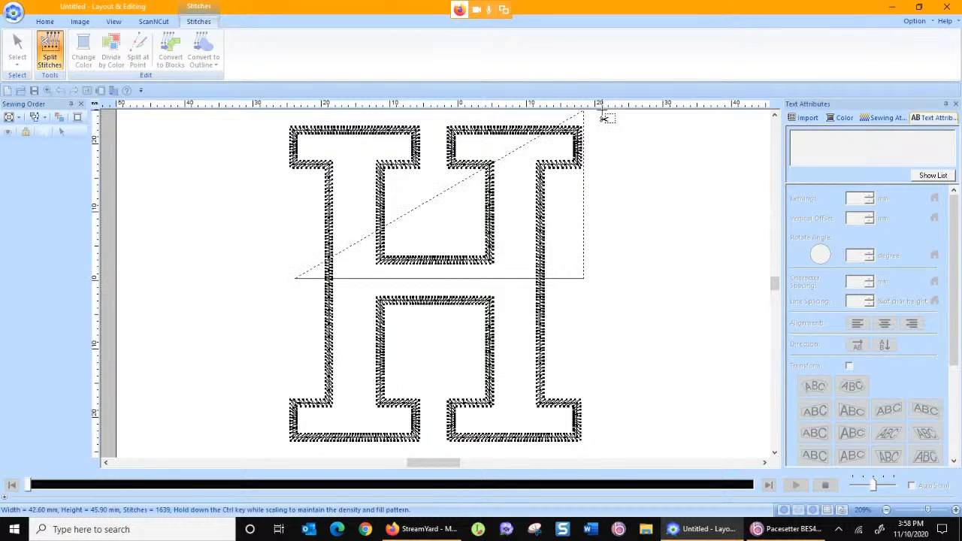
pyautogui.doubleClick(279, 121)
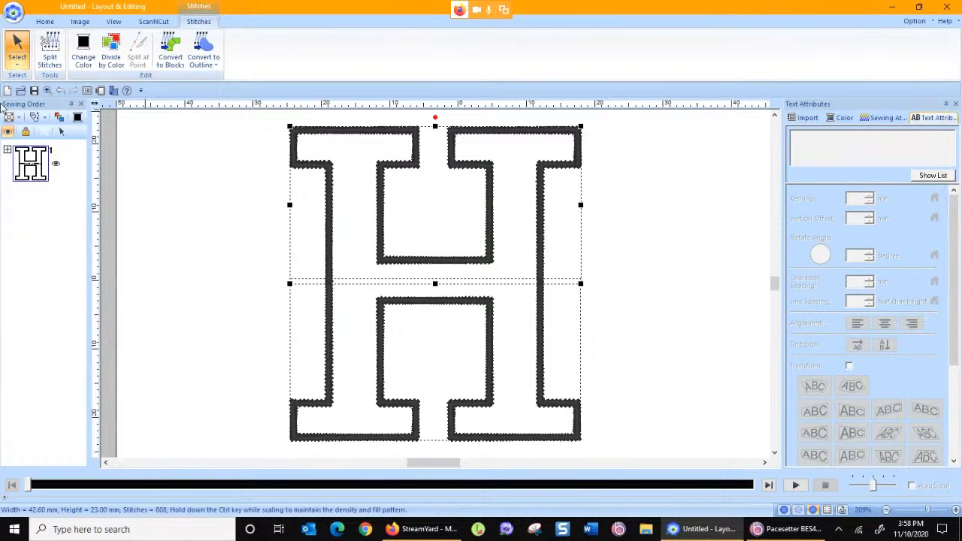
# - Recolor the split upper half of the H to Brother Embroidery Red and delete that half
pyautogui.click(843, 118)
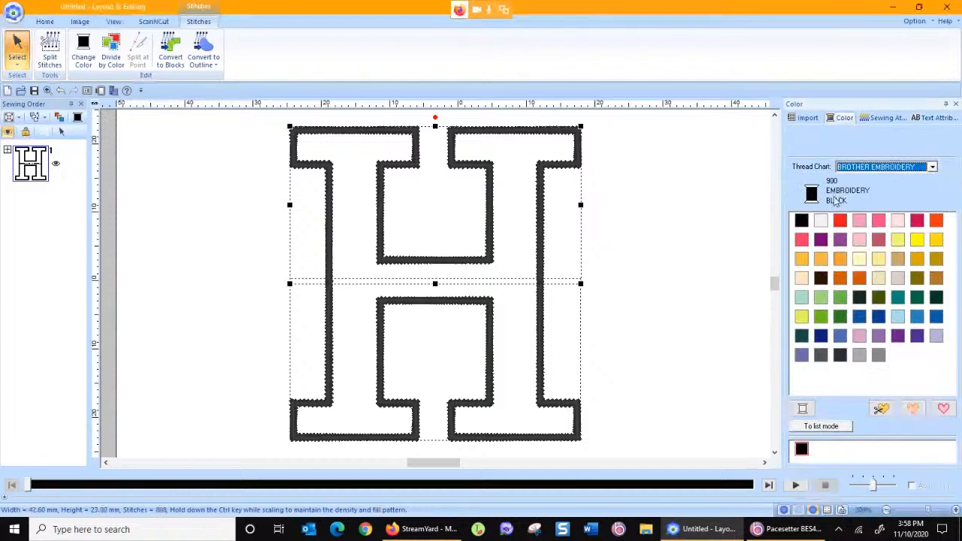
pyautogui.click(839, 220)
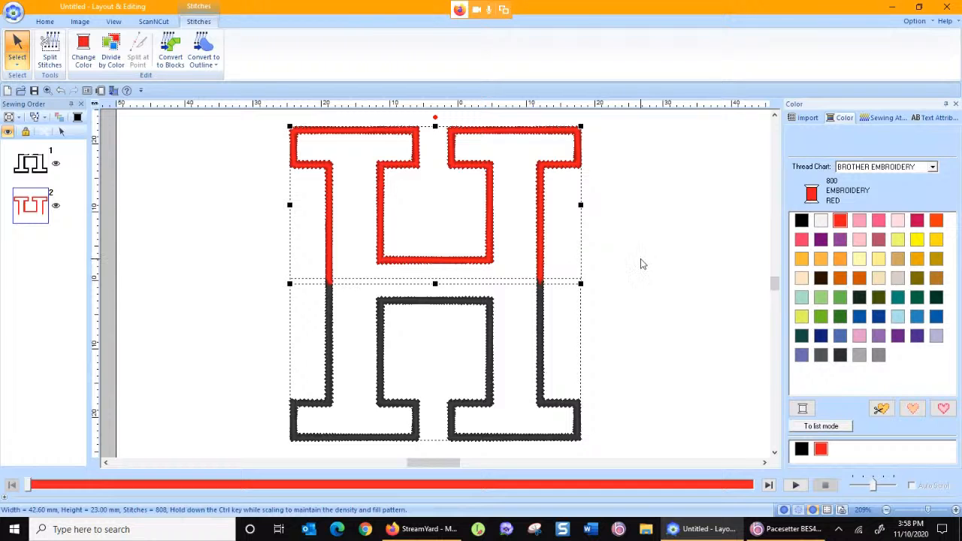
pyautogui.press('Delete')
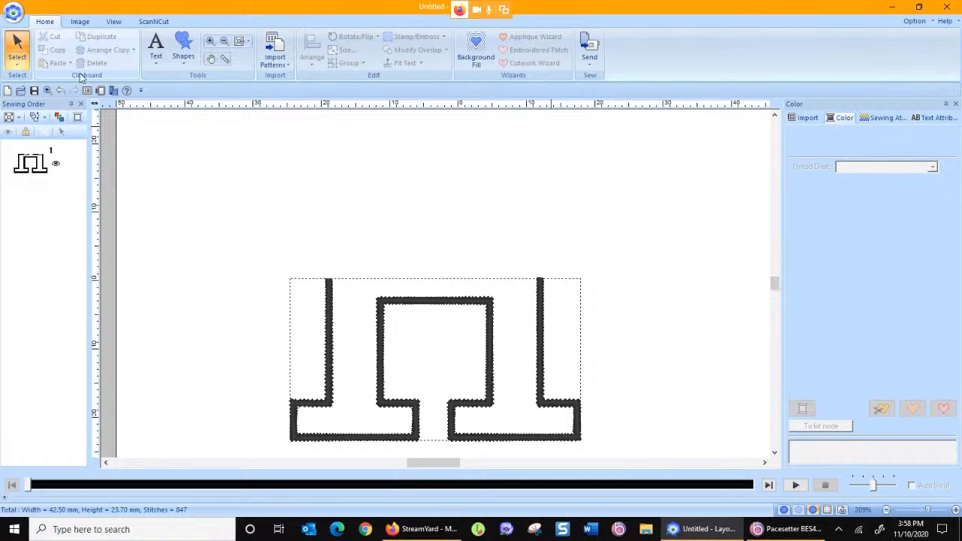
# - Undo the deletion, the red recoloring and the split of the H
pyautogui.click(61, 90)
pyautogui.click(61, 91)
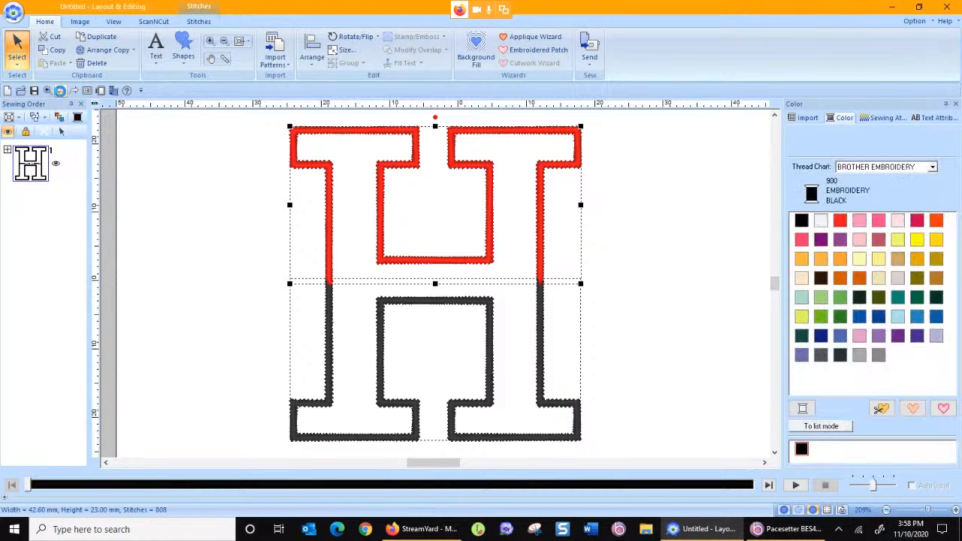
pyautogui.click(61, 90)
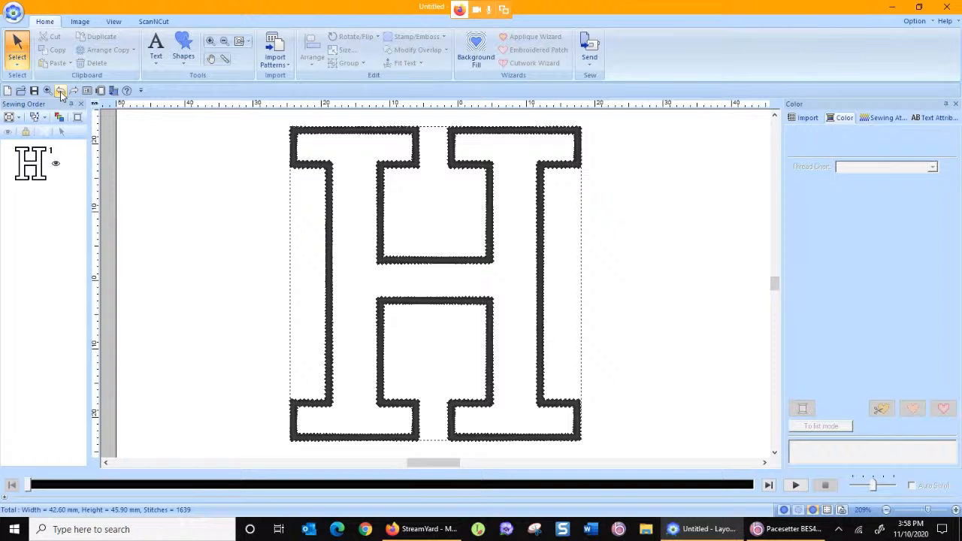
# - Select the H stitch pattern with the point selection tool to expose its individual stitch points
pyautogui.click(20, 66)
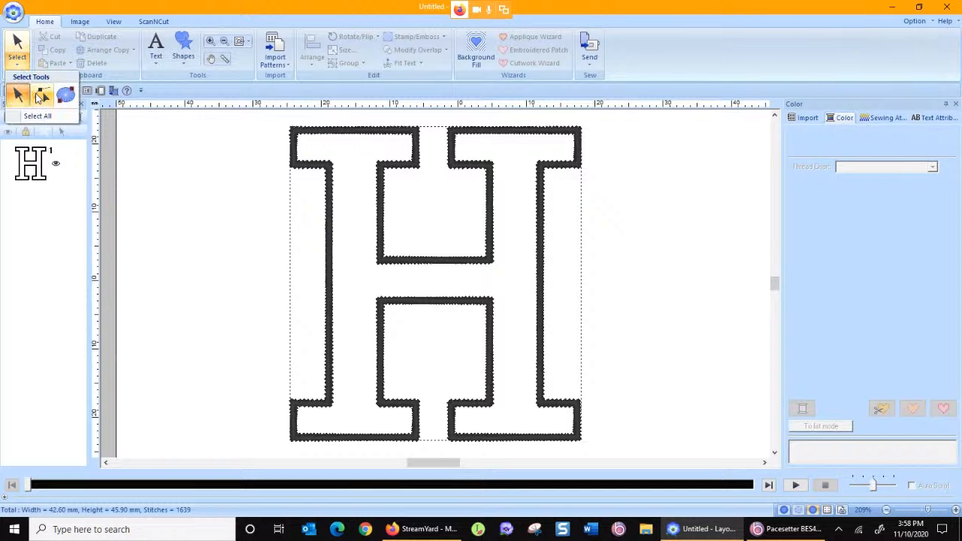
pyautogui.click(41, 96)
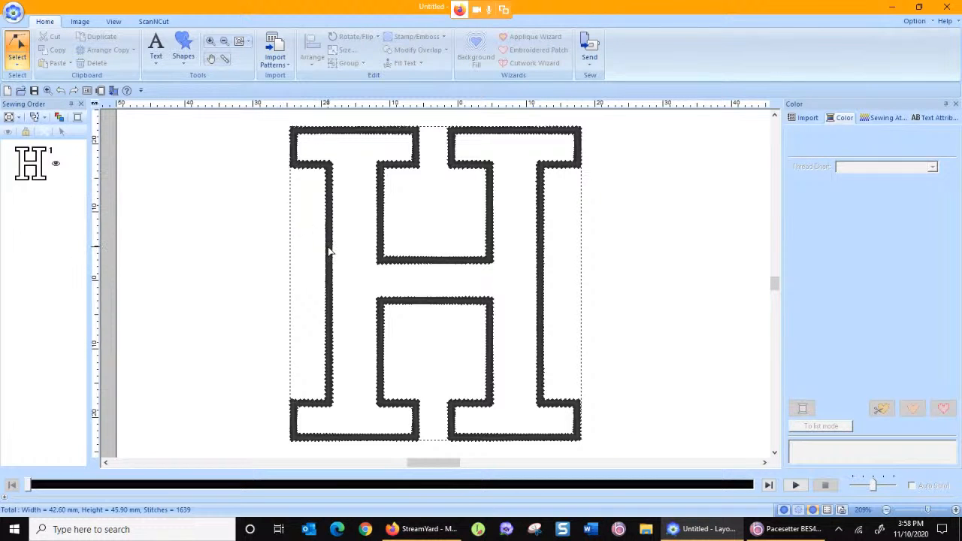
pyautogui.click(329, 250)
# - Place a horizontal guideline through the middle of the H's crossbar at a Y position of -0.20 mm
pyautogui.click(211, 41)
pyautogui.moveTo(305, 242); pyautogui.dragTo(566, 324)
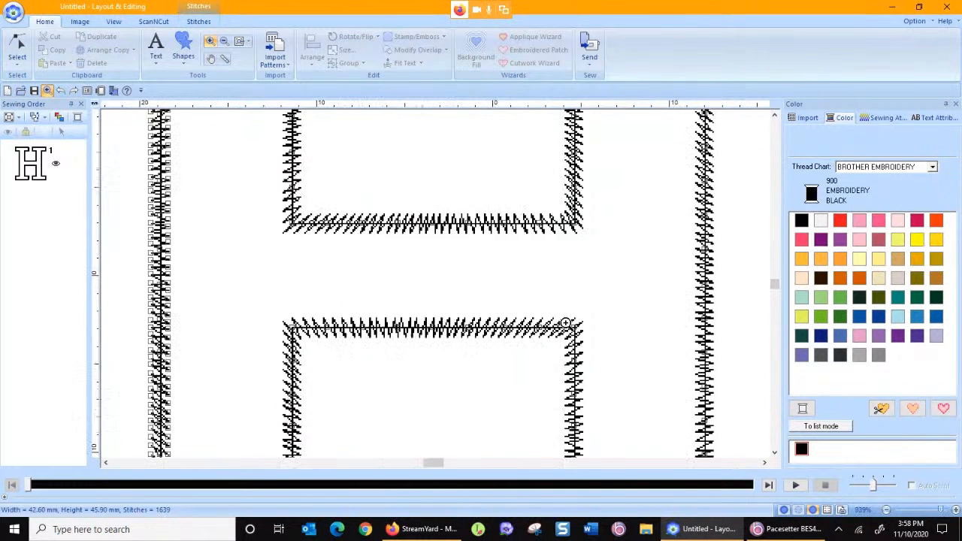
pyautogui.click(93, 276)
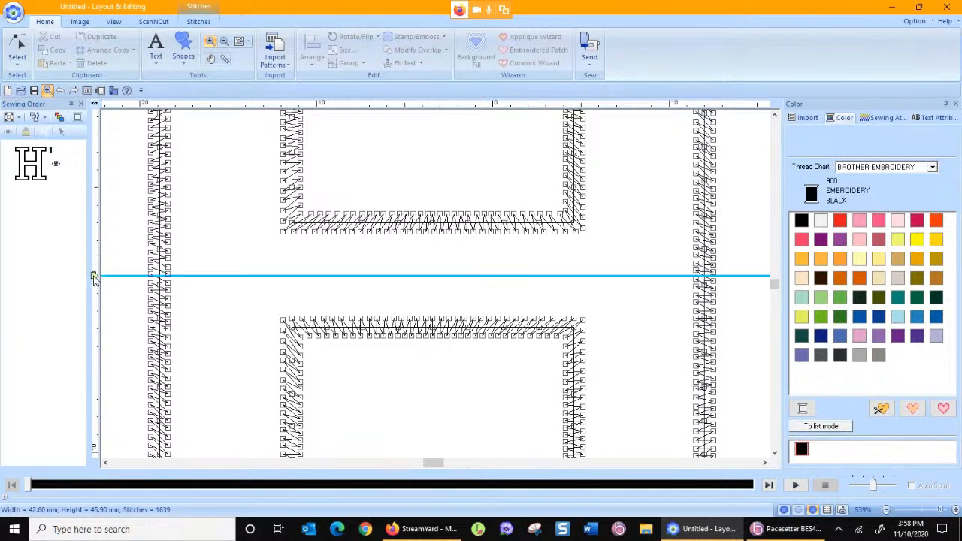
pyautogui.moveTo(93, 276); pyautogui.dragTo(94, 272)
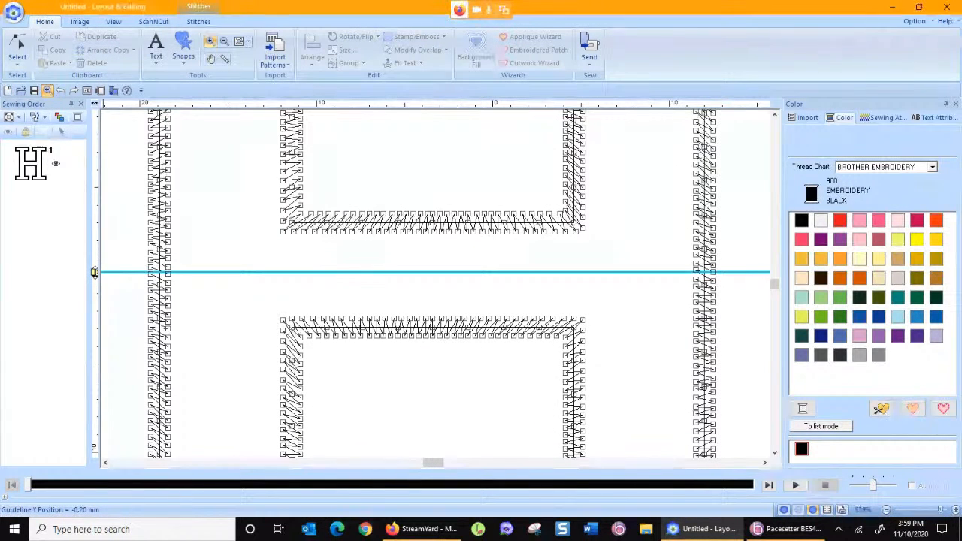
# - Select the stitch point on the left stem's outer edge at the guideline and split the pattern at that point
pyautogui.click(18, 48)
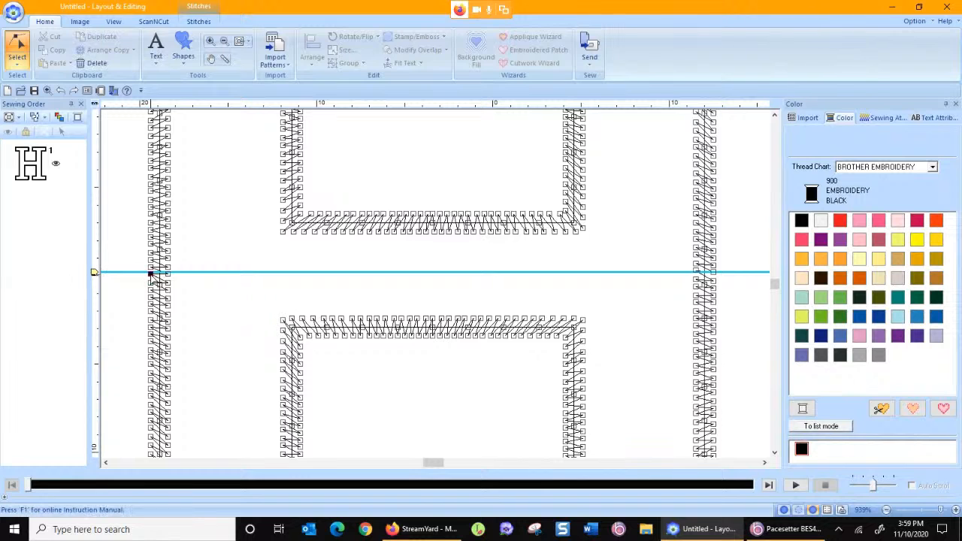
pyautogui.rightClick(152, 275)
pyautogui.click(158, 283)
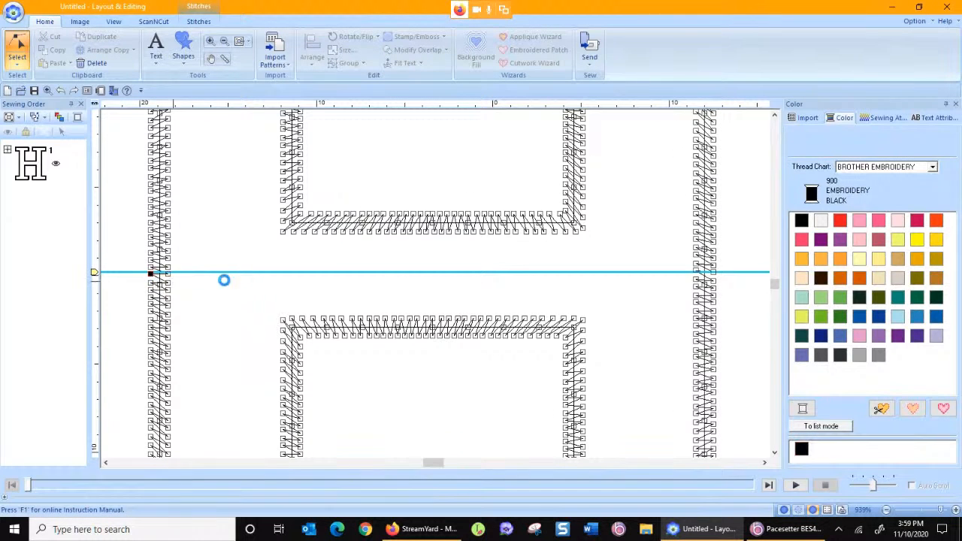
pyautogui.click(706, 268)
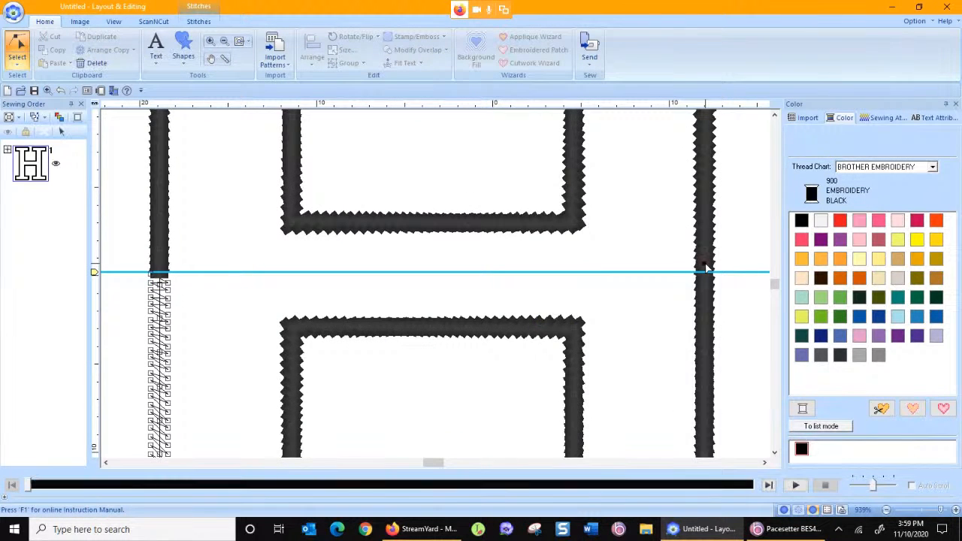
pyautogui.rightClick(706, 267)
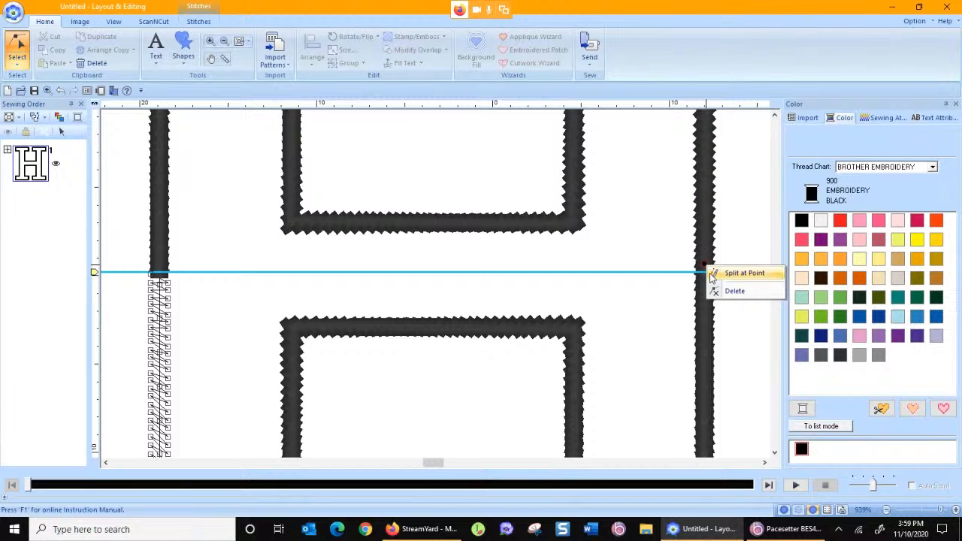
pyautogui.click(725, 290)
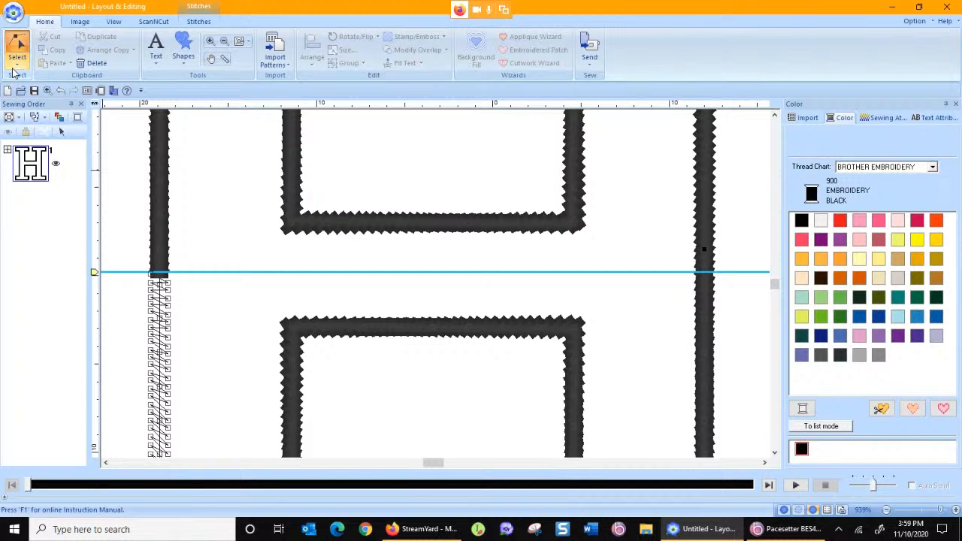
# - Select the larger satin segment of the H and split it at the stitch point where the right stem meets the guideline
pyautogui.click(7, 151)
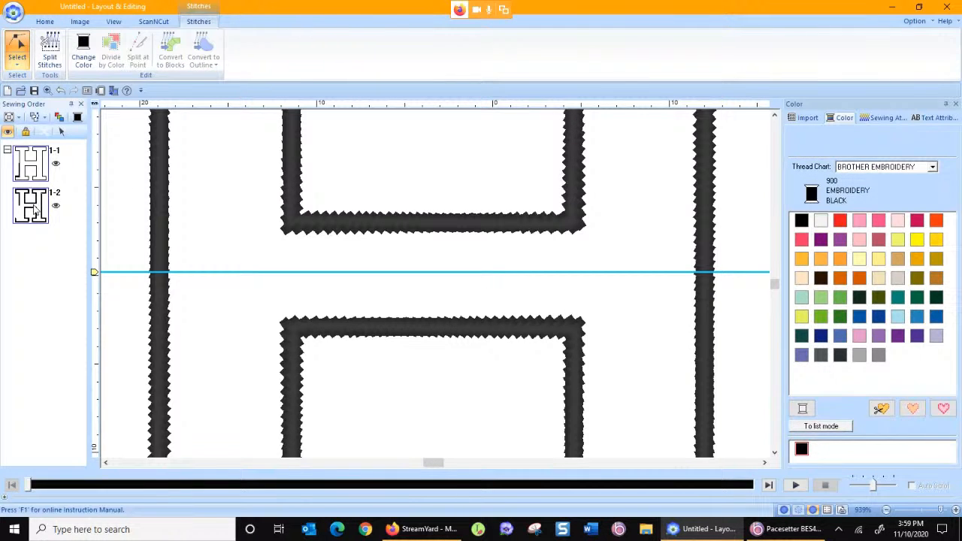
pyautogui.click(209, 198)
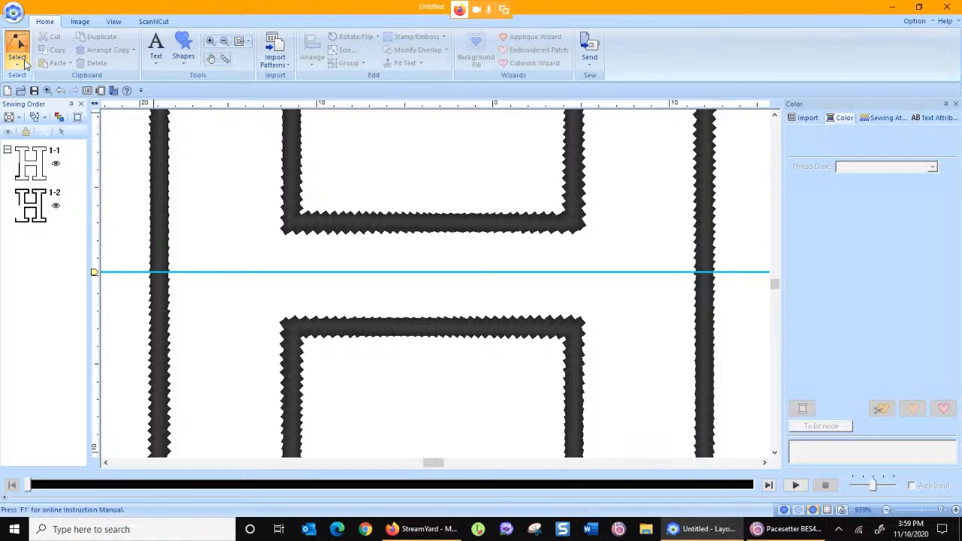
pyautogui.click(20, 46)
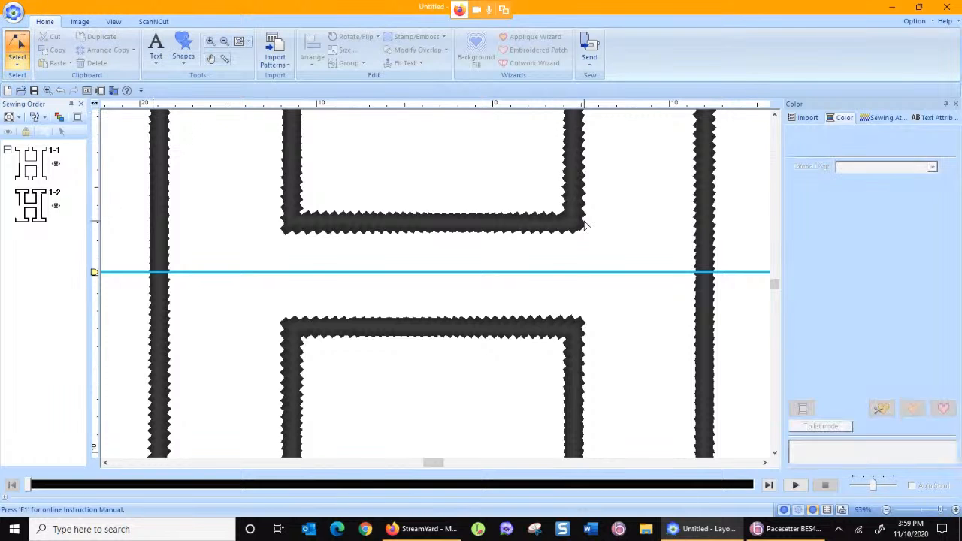
pyautogui.click(702, 264)
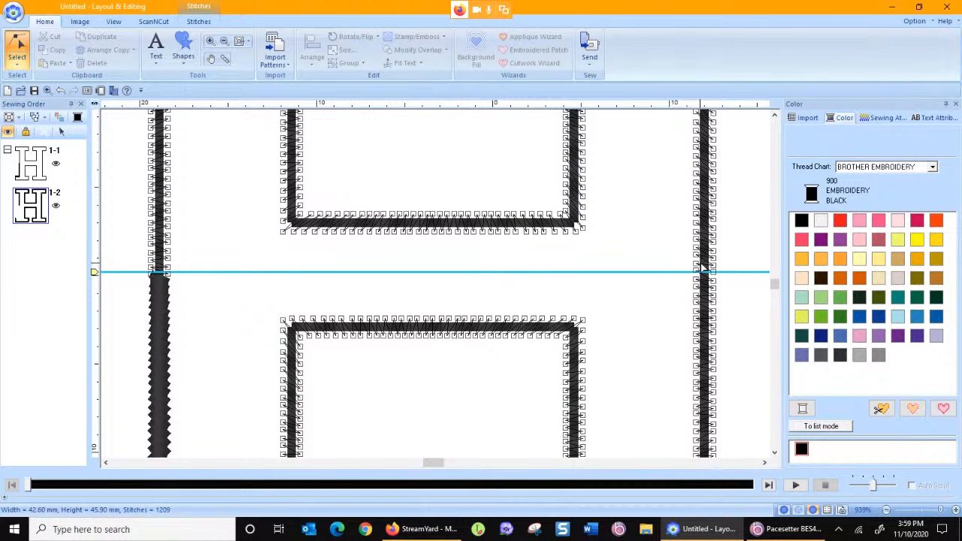
pyautogui.rightClick(699, 267)
pyautogui.click(695, 271)
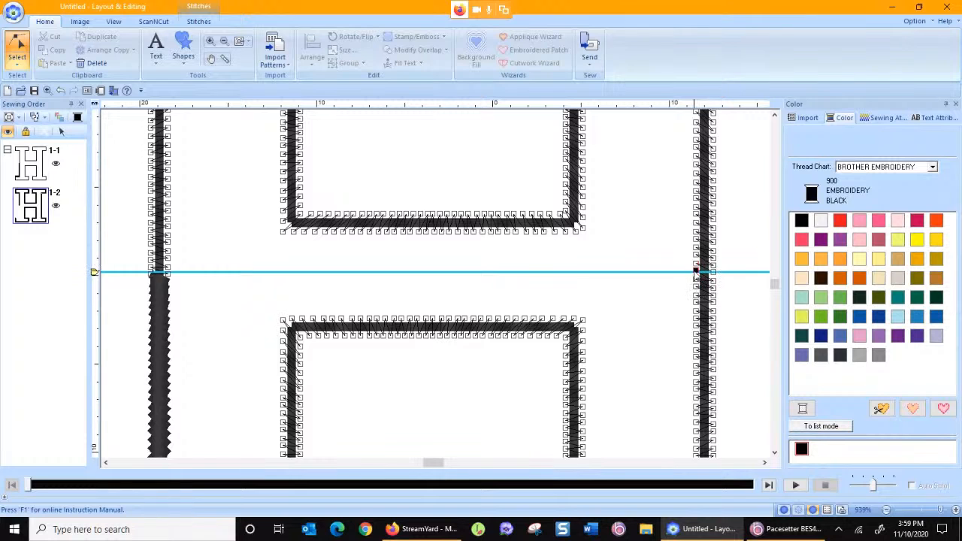
pyautogui.rightClick(694, 272)
pyautogui.click(723, 278)
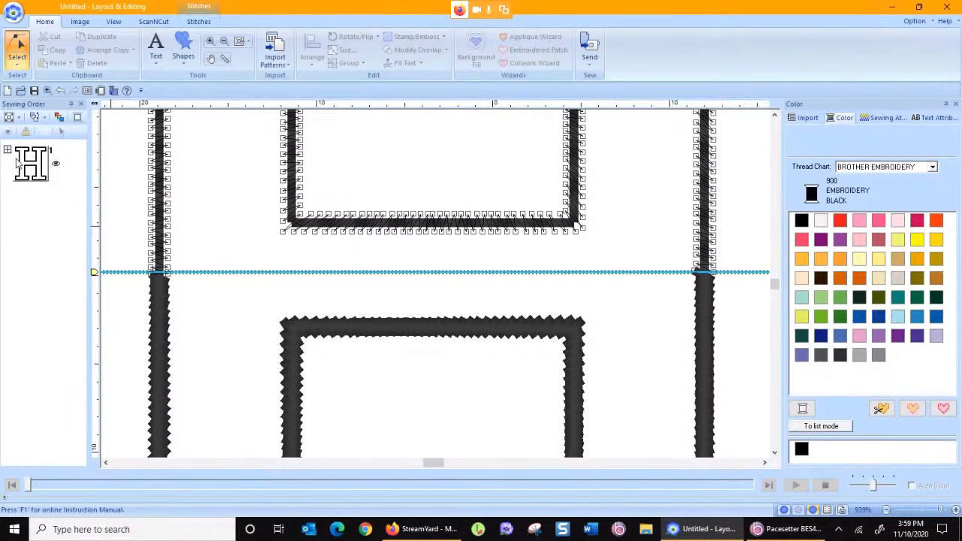
pyautogui.click(163, 235)
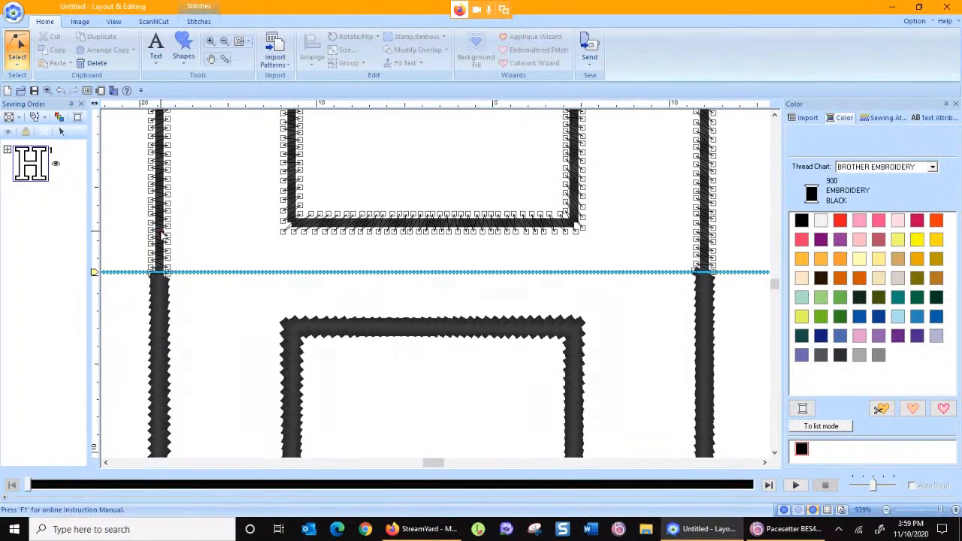
pyautogui.rightClick(160, 235)
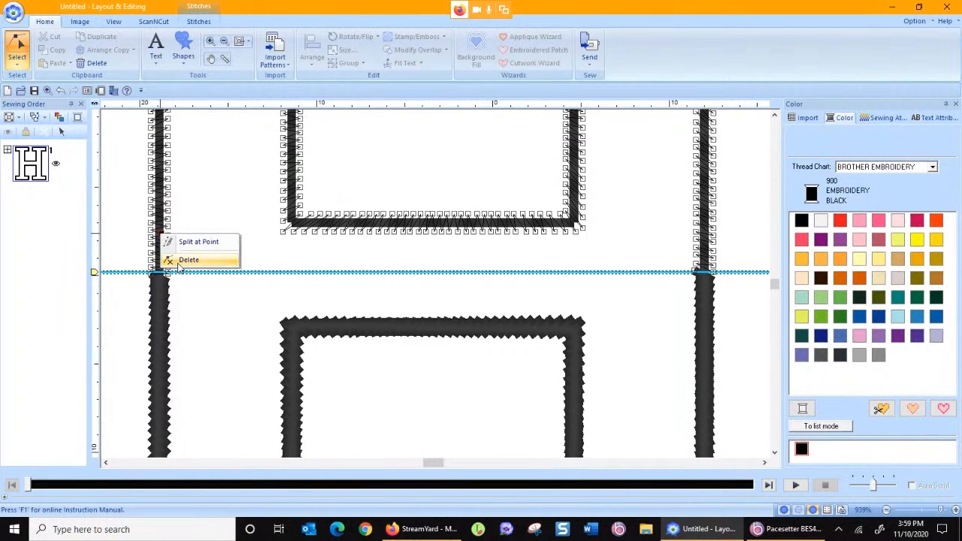
pyautogui.click(191, 241)
# - Hide the upper and lower satin segments of the H so only the segment with the underlay stays displayed
pyautogui.click(7, 150)
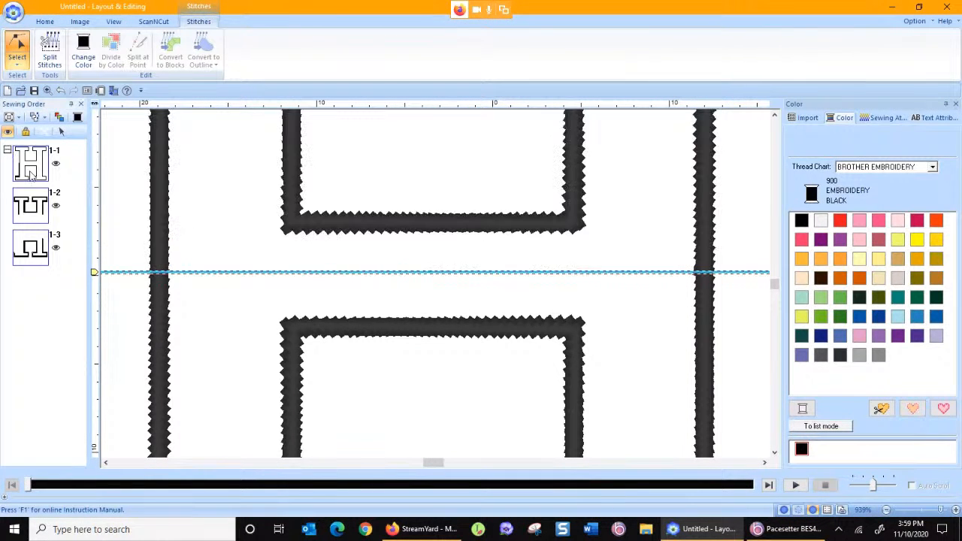
pyautogui.click(32, 174)
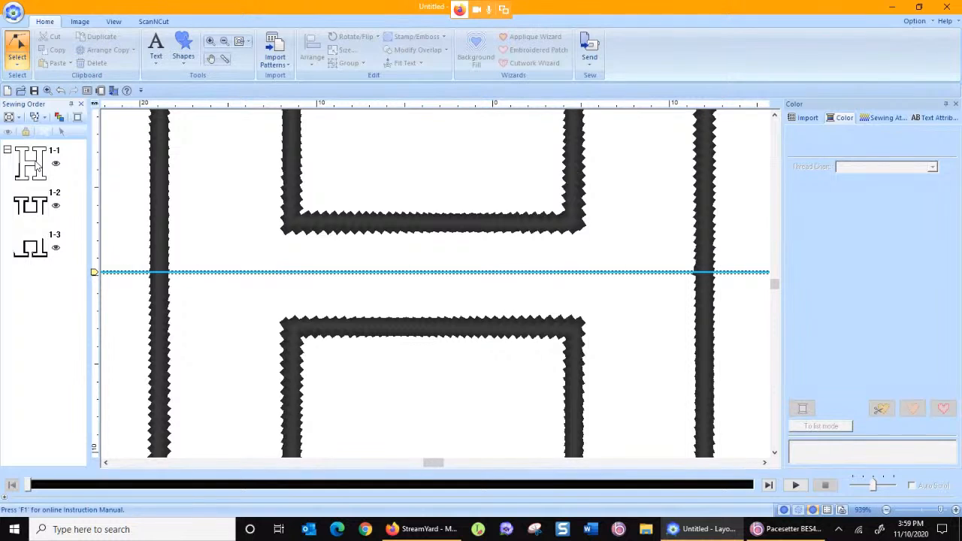
pyautogui.click(199, 238)
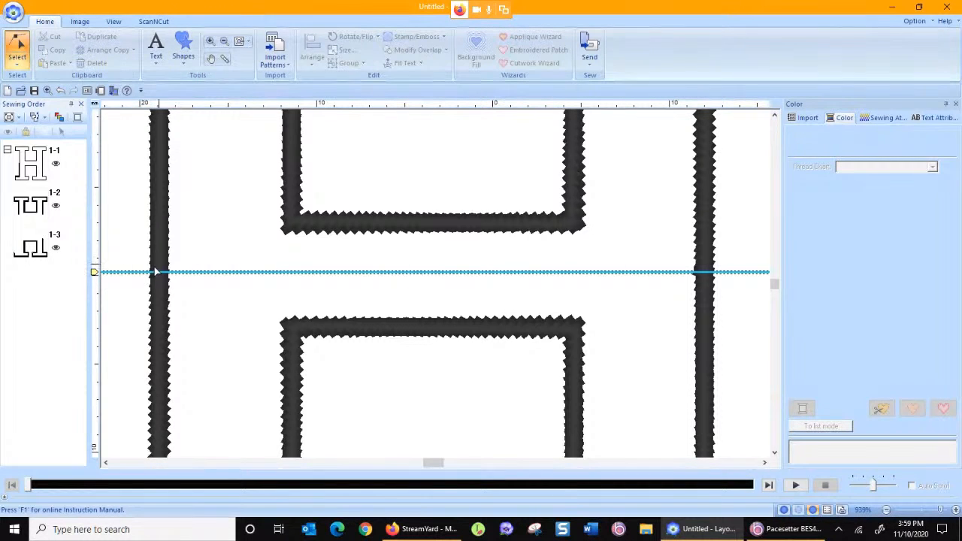
pyautogui.click(57, 210)
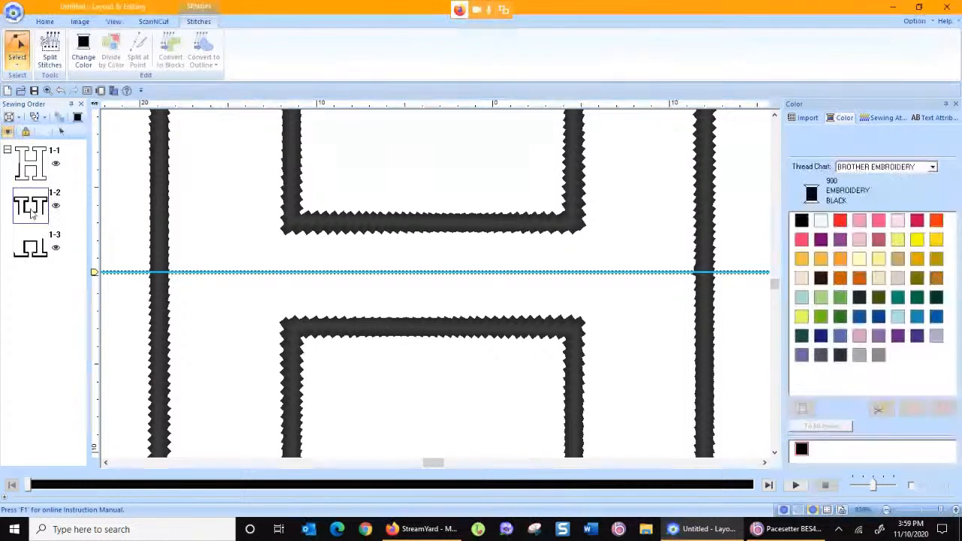
pyautogui.keyDown('ctrl'); pyautogui.click(39, 252); pyautogui.keyUp('ctrl')
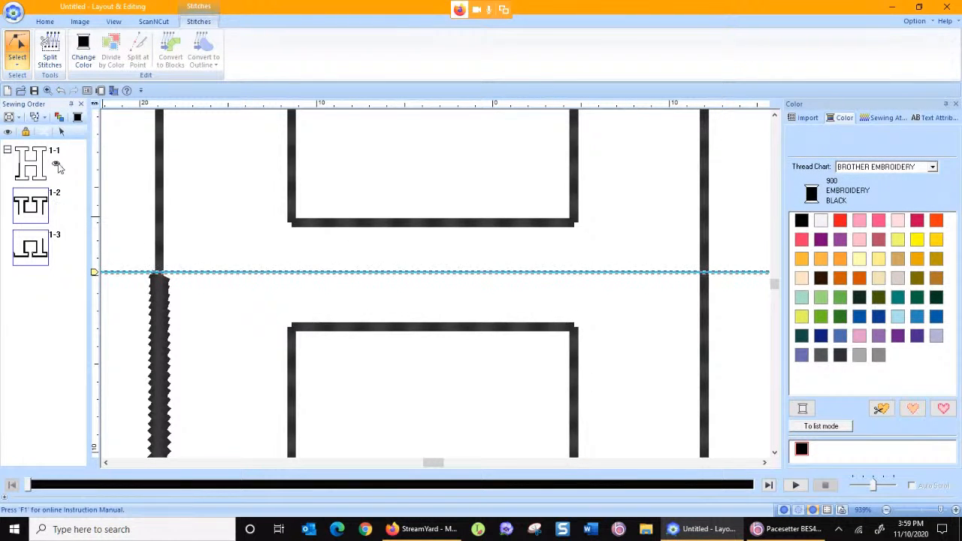
pyautogui.click(118, 228)
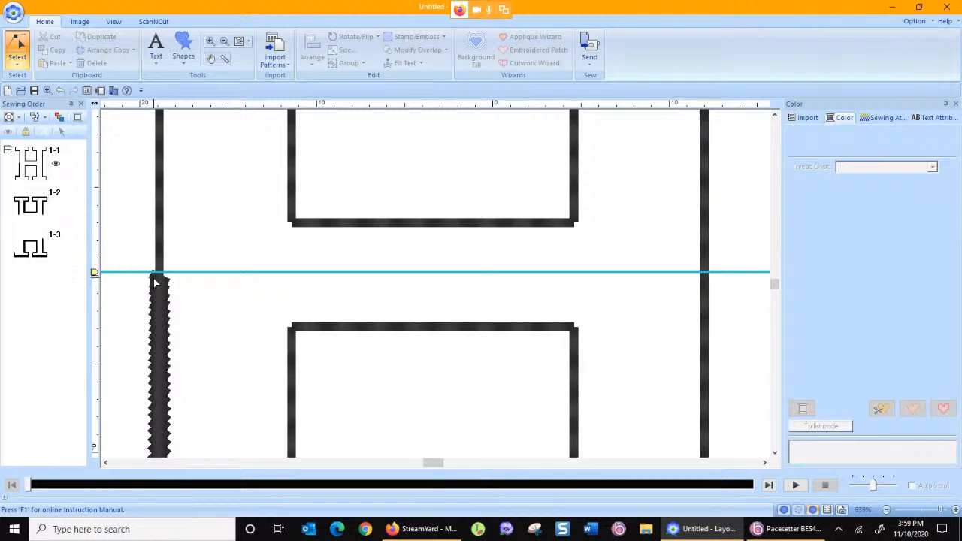
# - Select the remaining H segment and split its underlay line at the guideline on the left stem
pyautogui.scroll(-5, 154, 281)
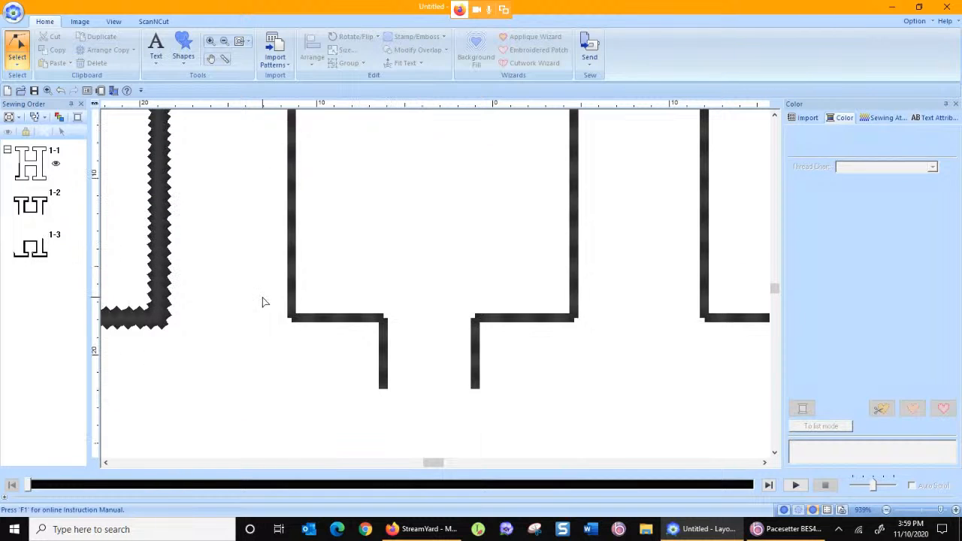
pyautogui.click(106, 462)
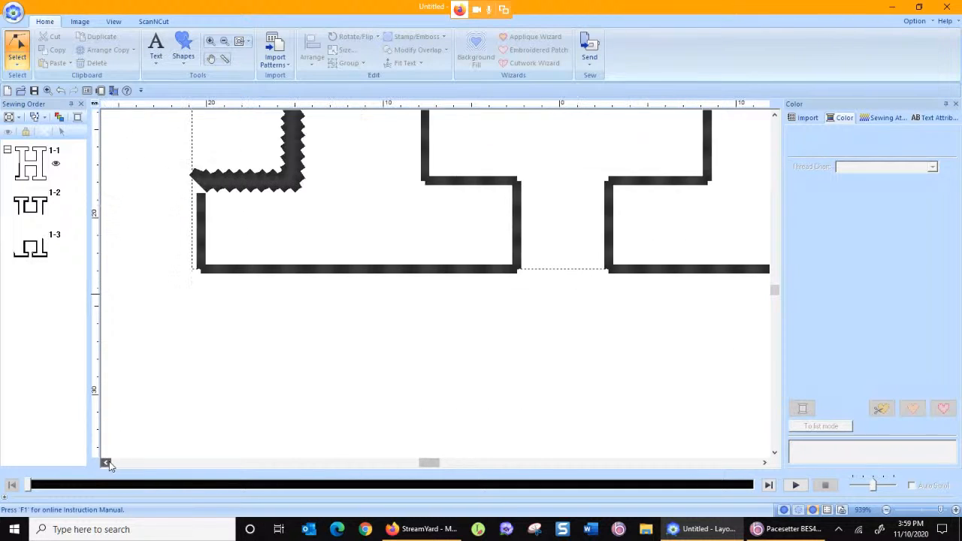
pyautogui.click(390, 178)
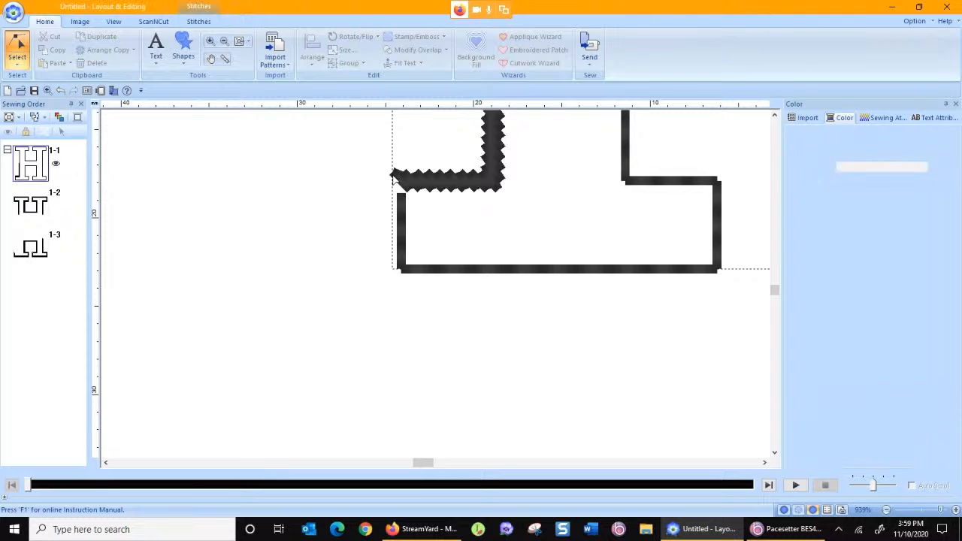
pyautogui.scroll(1, 432, 192)
pyautogui.scroll(5, 432, 192)
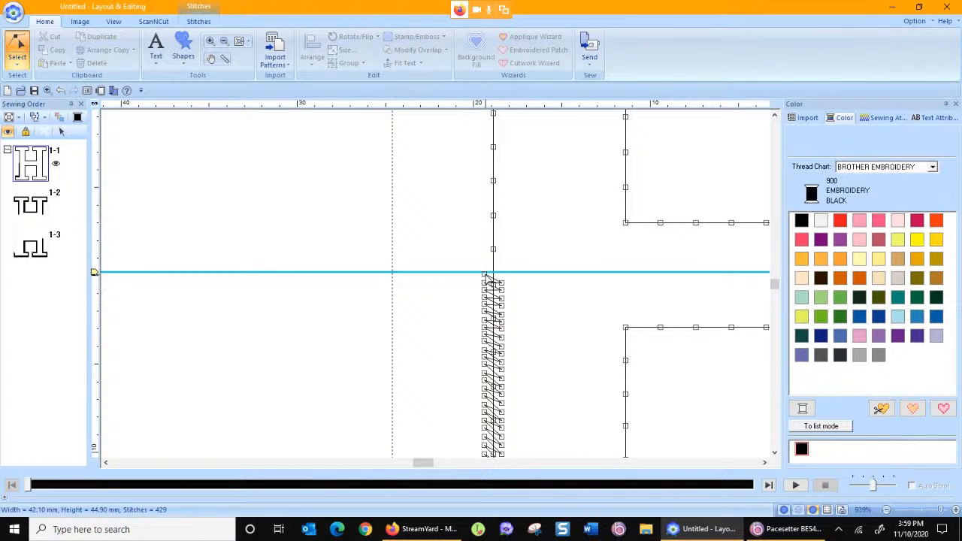
pyautogui.rightClick(493, 271)
pyautogui.click(499, 278)
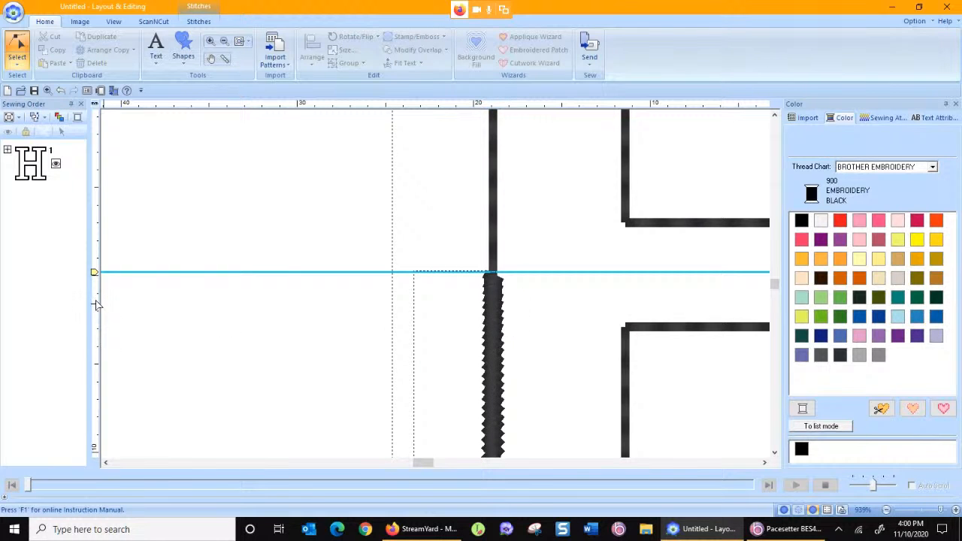
# - Select the remaining full H segment for point editing and split its underlay at the guideline on the right stem
pyautogui.click(7, 151)
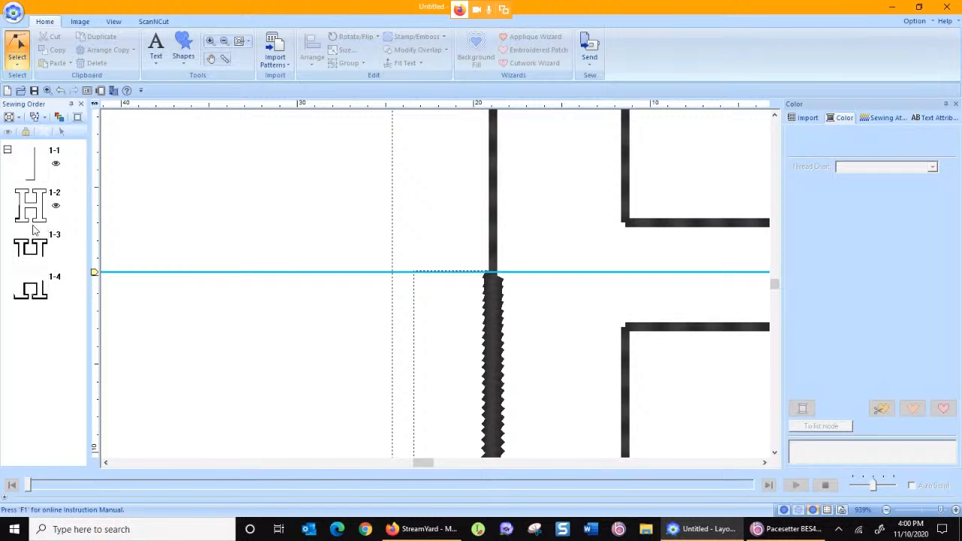
pyautogui.click(30, 206)
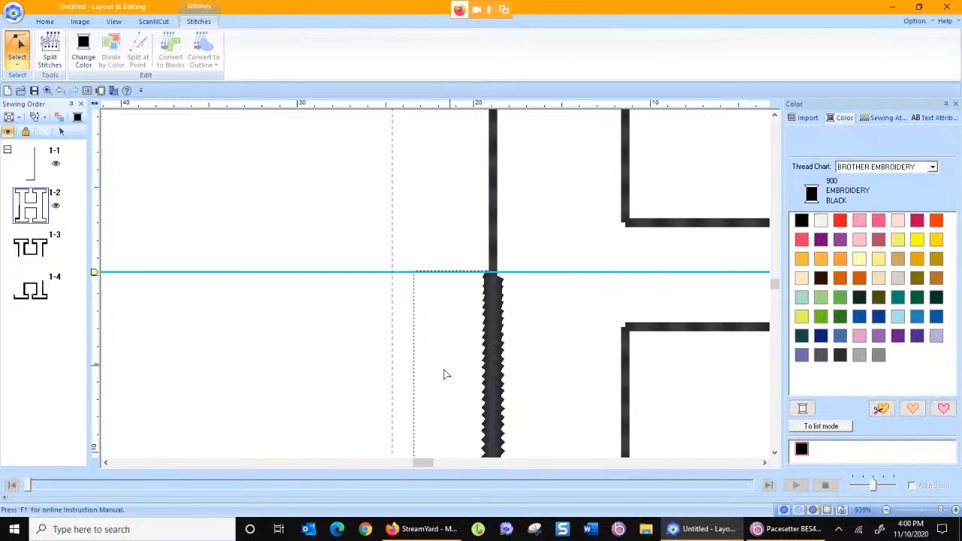
pyautogui.click(17, 46)
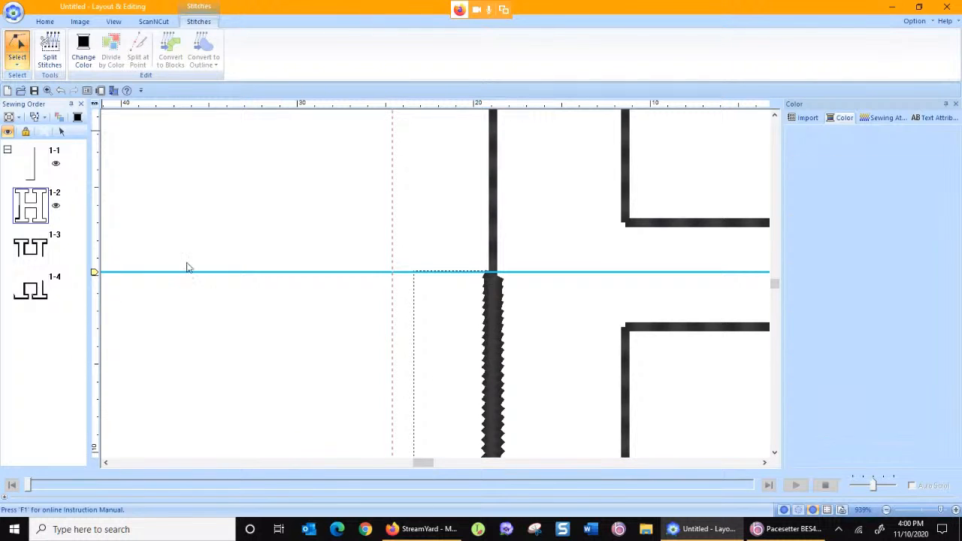
pyautogui.moveTo(418, 464); pyautogui.dragTo(440, 466)
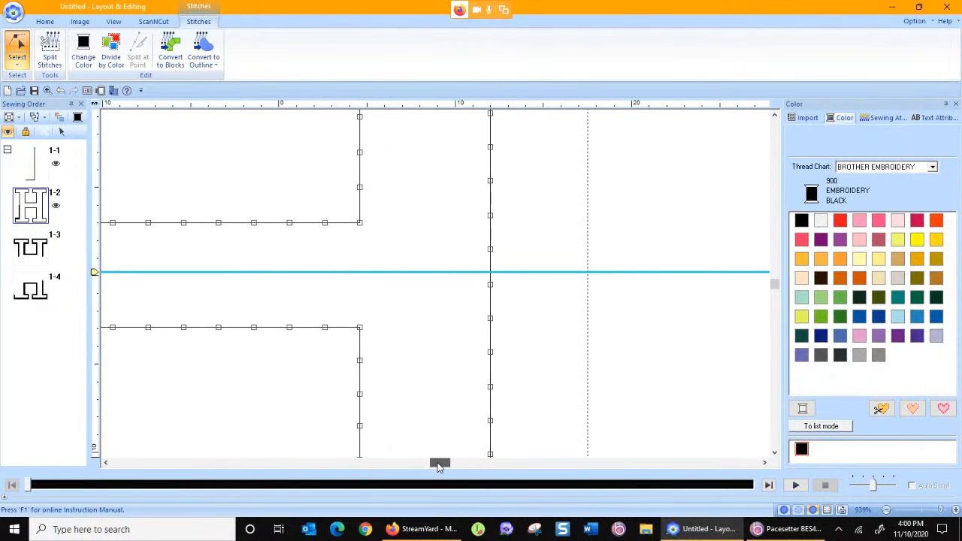
pyautogui.rightClick(490, 272)
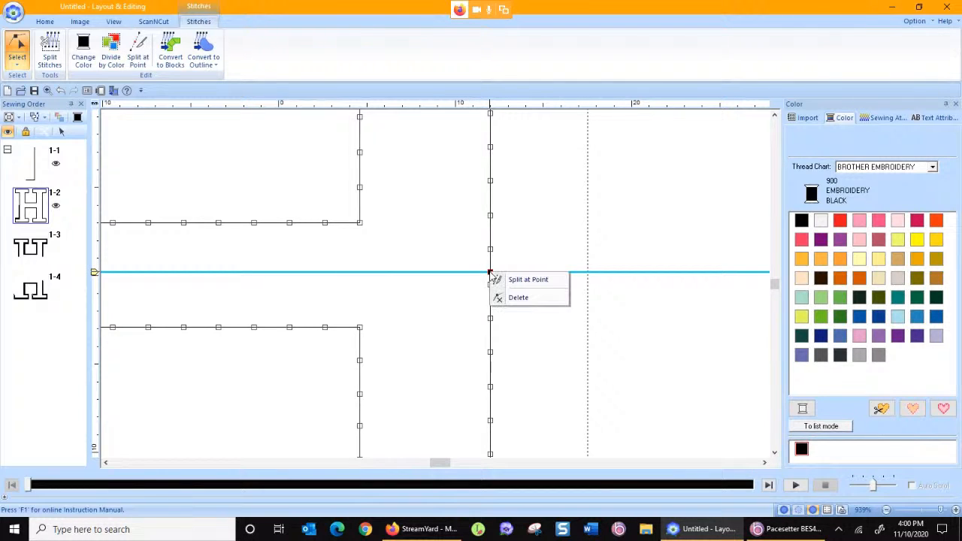
pyautogui.click(499, 280)
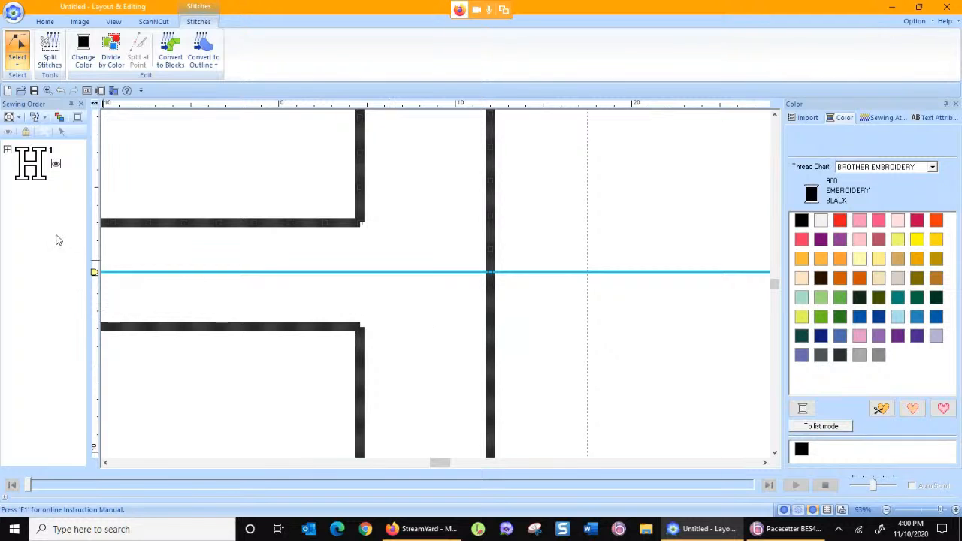
# - Move the upper half underlay segment to first position in the sewing order
pyautogui.click(7, 150)
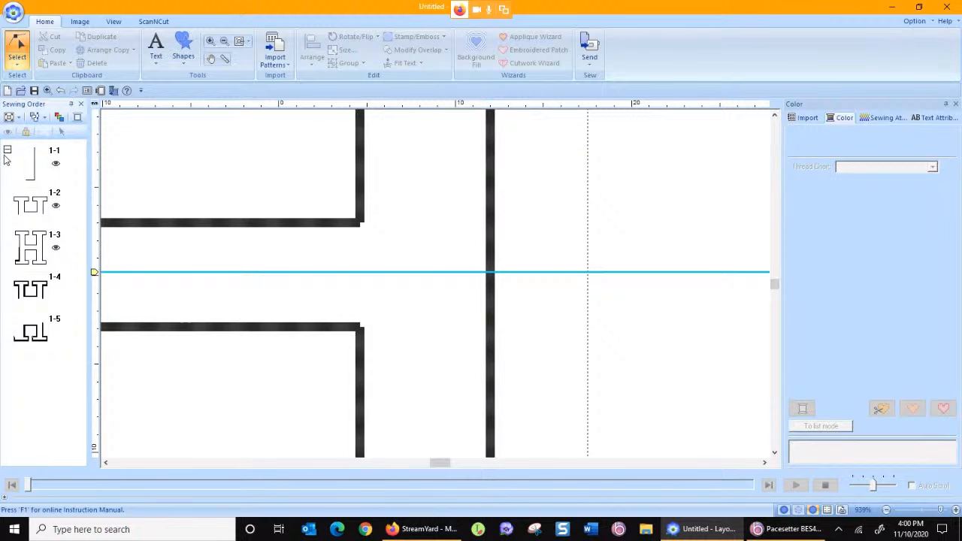
pyautogui.click(30, 205)
pyautogui.moveTo(30, 214); pyautogui.dragTo(9, 154)
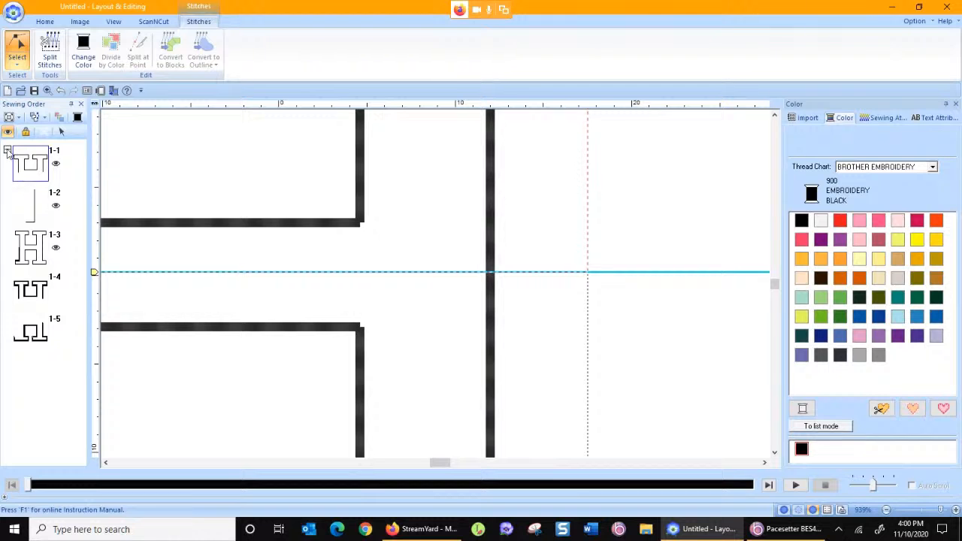
pyautogui.click(7, 151)
pyautogui.click(7, 151)
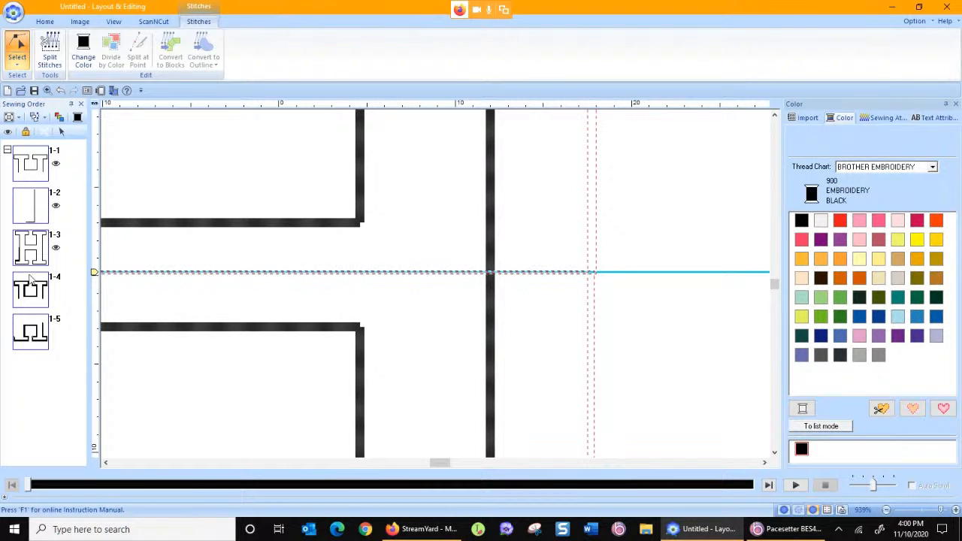
# - Scrub the stitch simulation to examine where the underlay ends and the satin begins at the lower end of the left stem
pyautogui.click(105, 462)
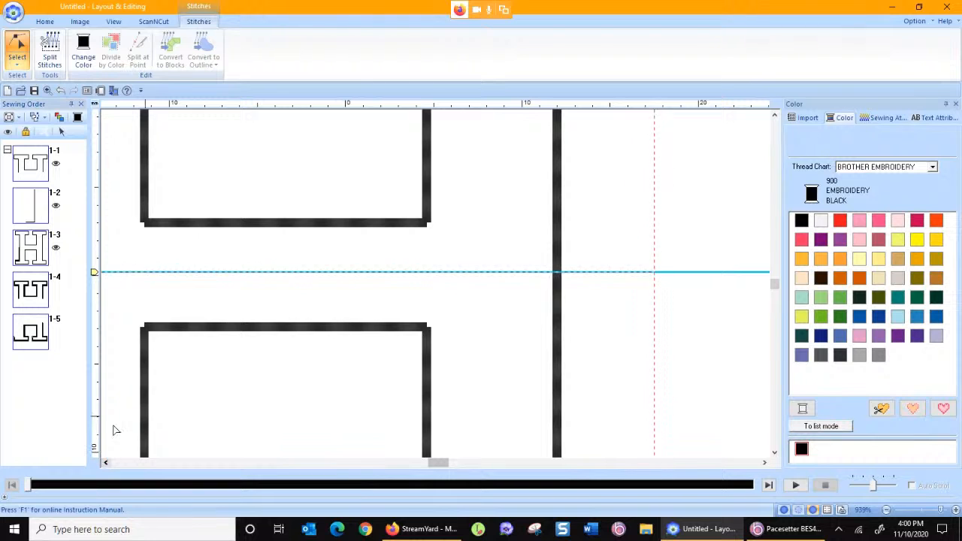
pyautogui.click(105, 462)
pyautogui.click(106, 462)
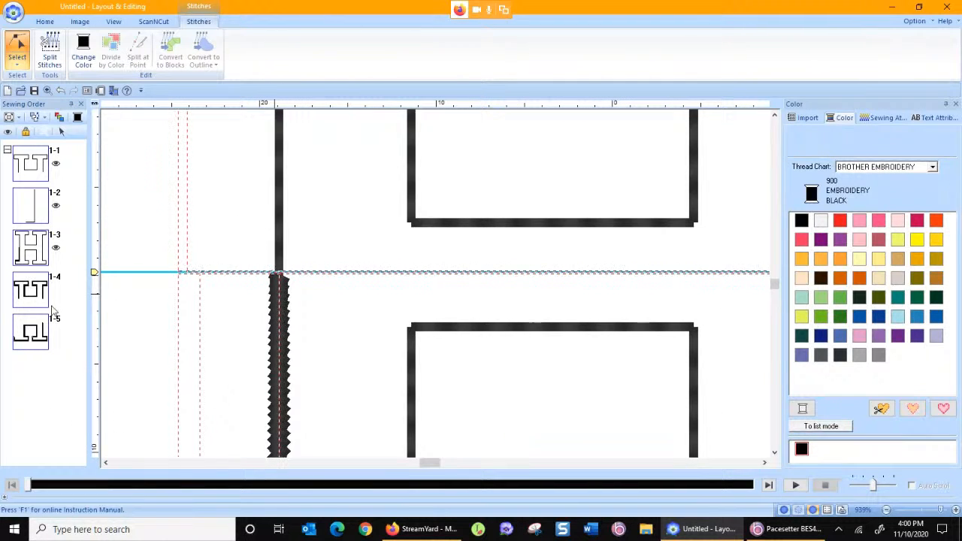
pyautogui.click(29, 251)
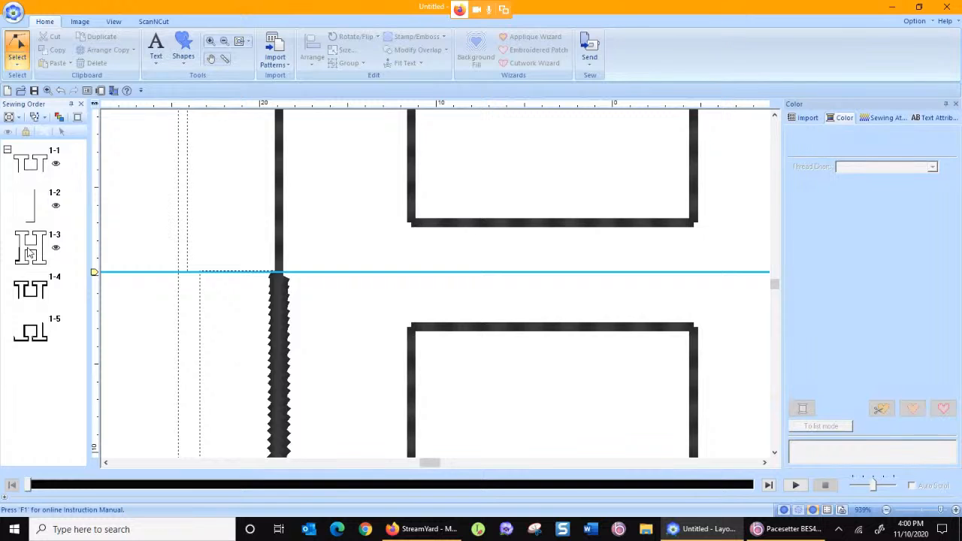
pyautogui.click(33, 487)
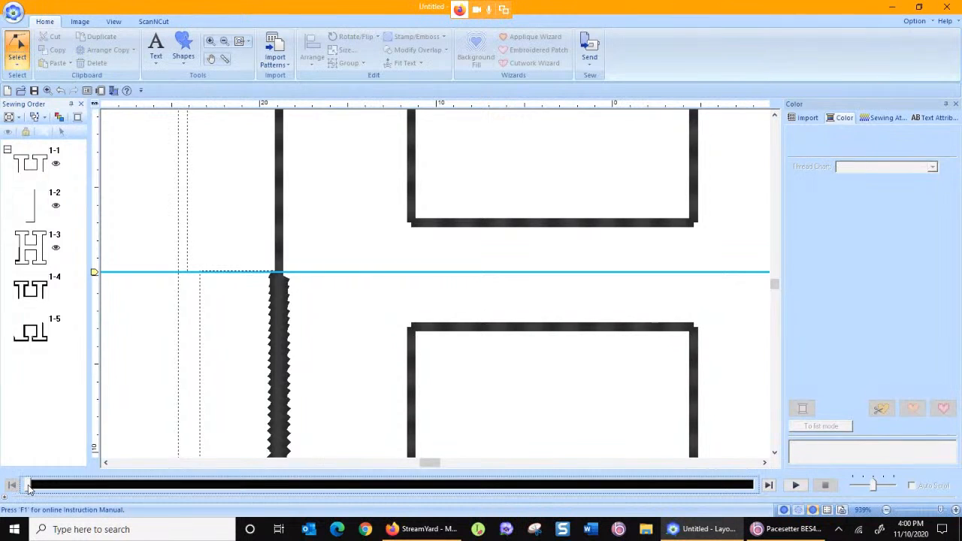
pyautogui.moveTo(34, 487)
pyautogui.mouseDown()
pyautogui.moveTo(209, 505)
pyautogui.moveTo(401, 489)
pyautogui.moveTo(694, 485)
pyautogui.moveTo(720, 470)
pyautogui.moveTo(687, 485)
pyautogui.moveTo(624, 485)
pyautogui.mouseUp()
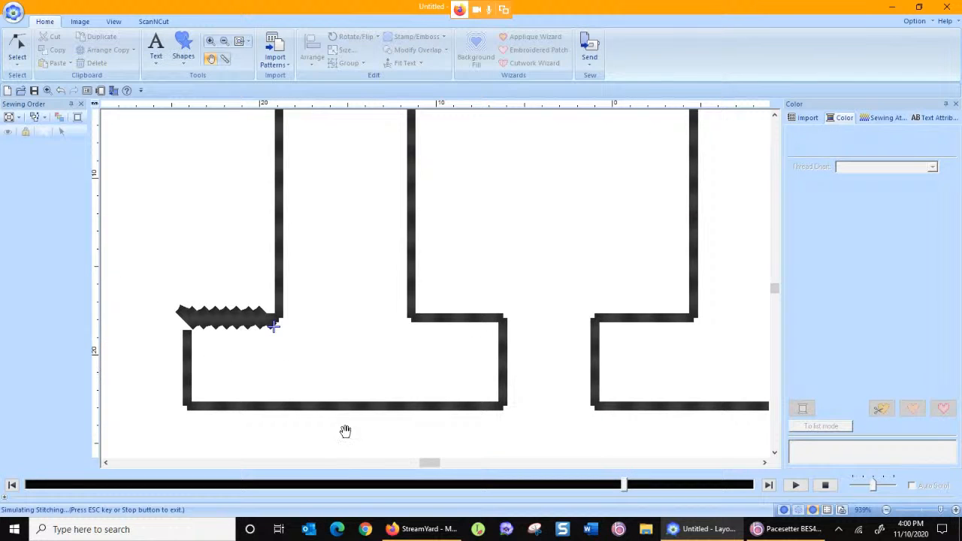
pyautogui.moveTo(625, 488); pyautogui.dragTo(596, 488)
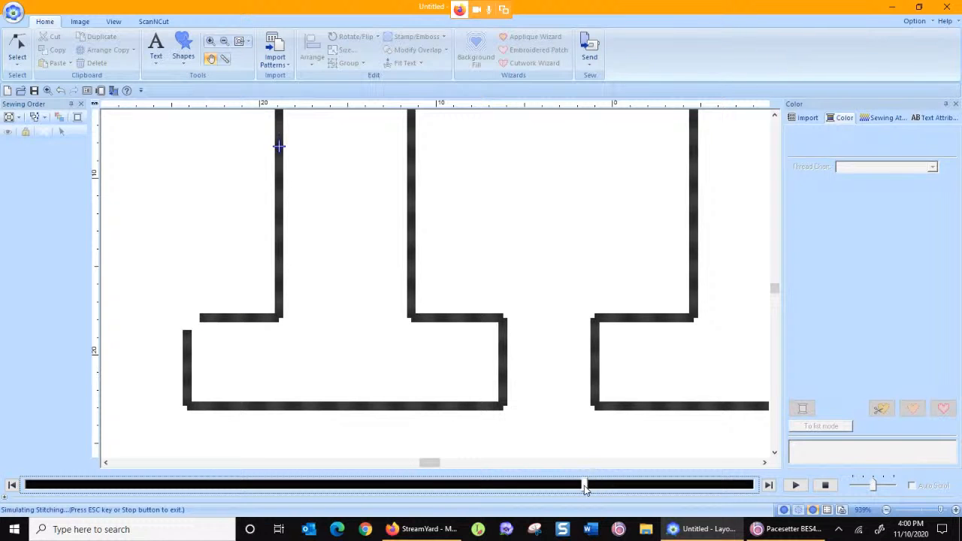
pyautogui.moveTo(585, 486); pyautogui.dragTo(596, 482)
pyautogui.click(825, 485)
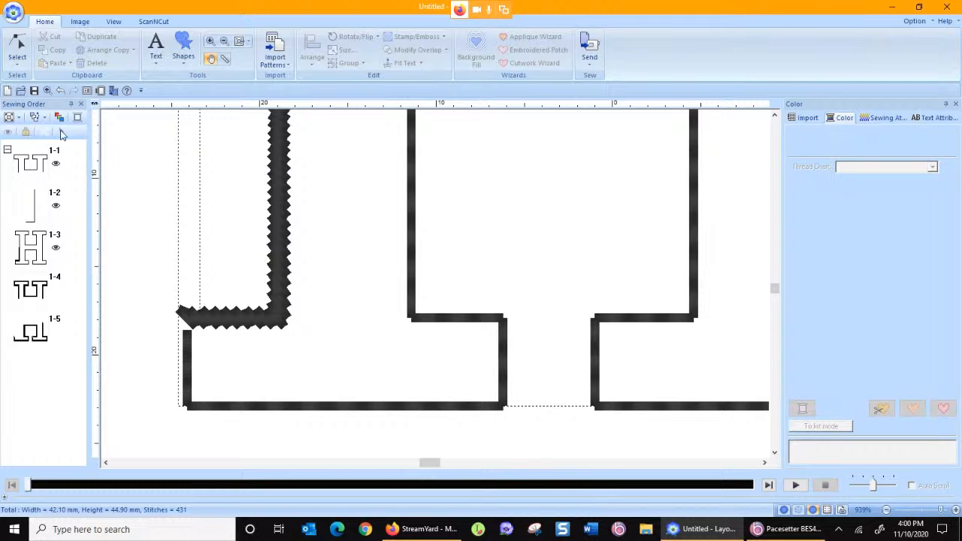
# - Split the full H segment at the stitch point on the lower-left serif where the satin stitching starts
pyautogui.click(181, 314)
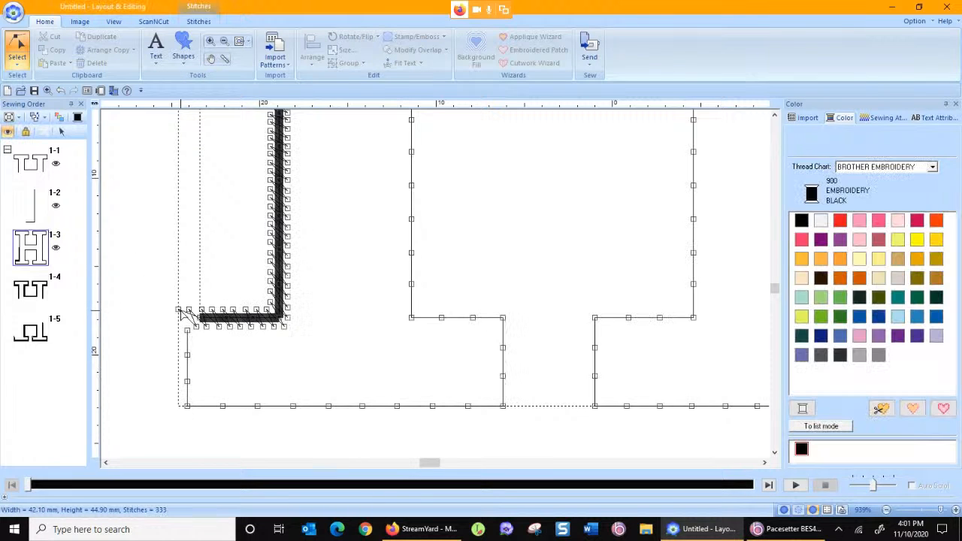
pyautogui.click(199, 318)
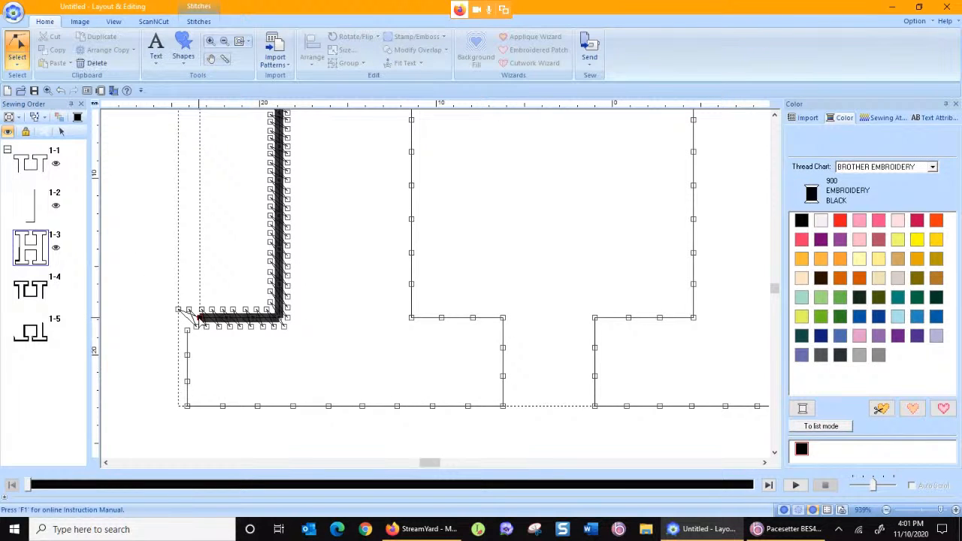
pyautogui.rightClick(197, 317)
pyautogui.click(215, 334)
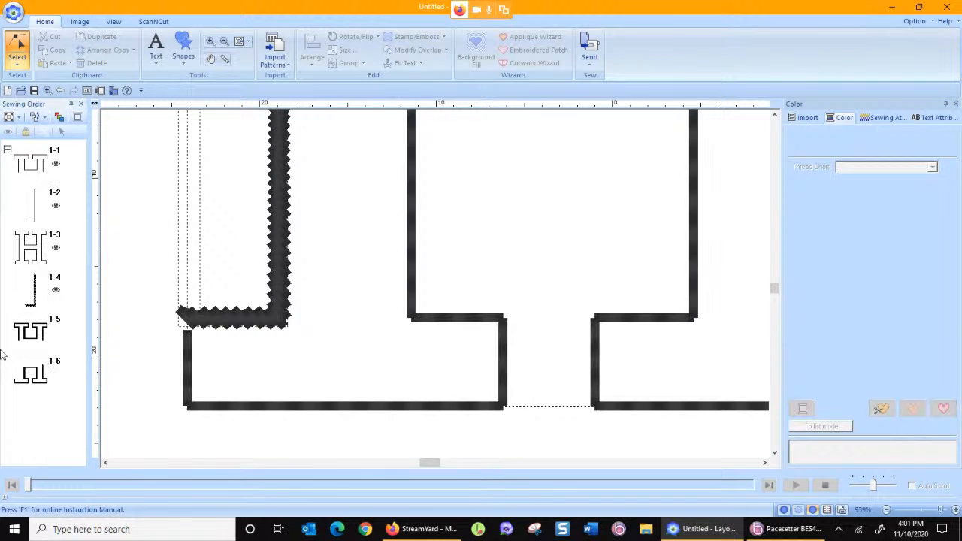
# - Move the split-off satin piece between the upper and lower satin segments in the sewing order and color all three red (800)
pyautogui.moveTo(25, 290); pyautogui.dragTo(15, 354)
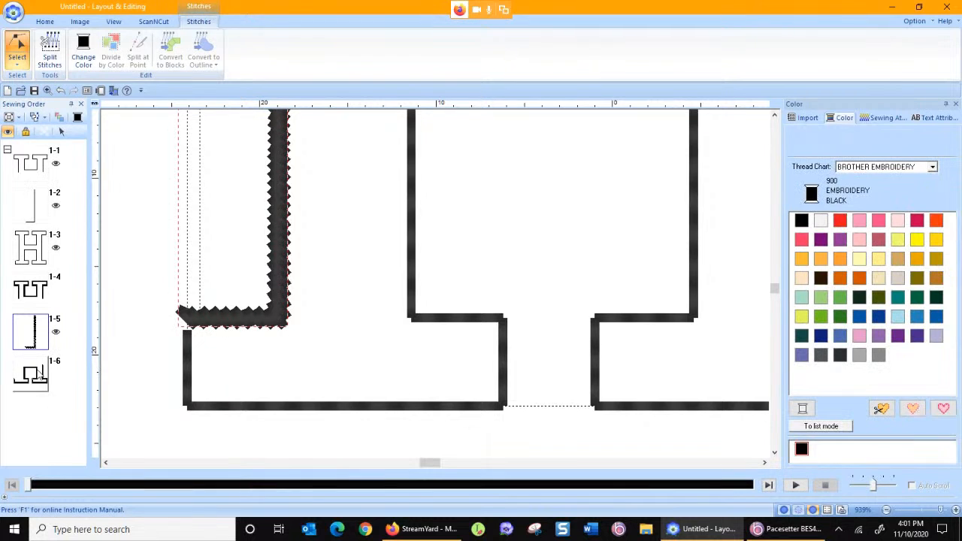
pyautogui.click(22, 289)
pyautogui.keyDown('shift'); pyautogui.click(31, 372); pyautogui.keyUp('shift')
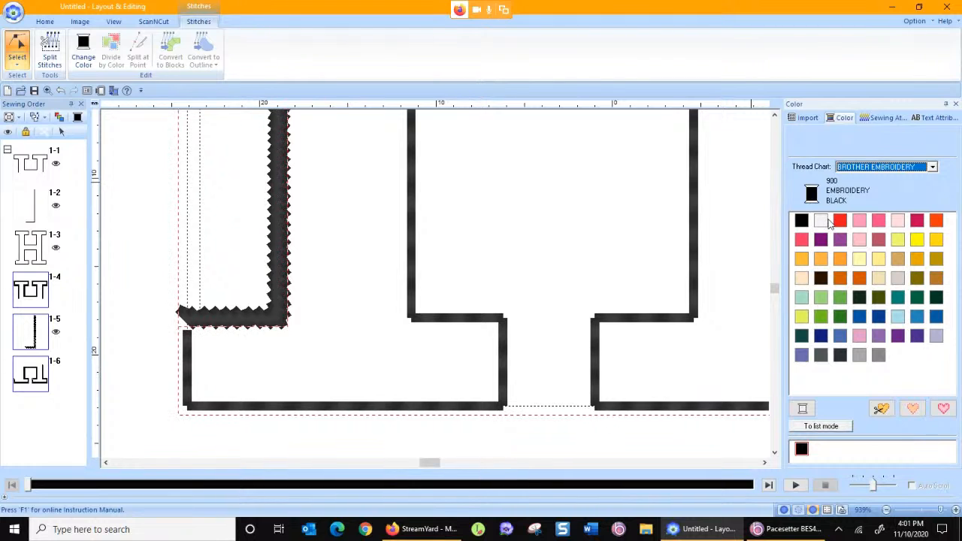
pyautogui.click(841, 222)
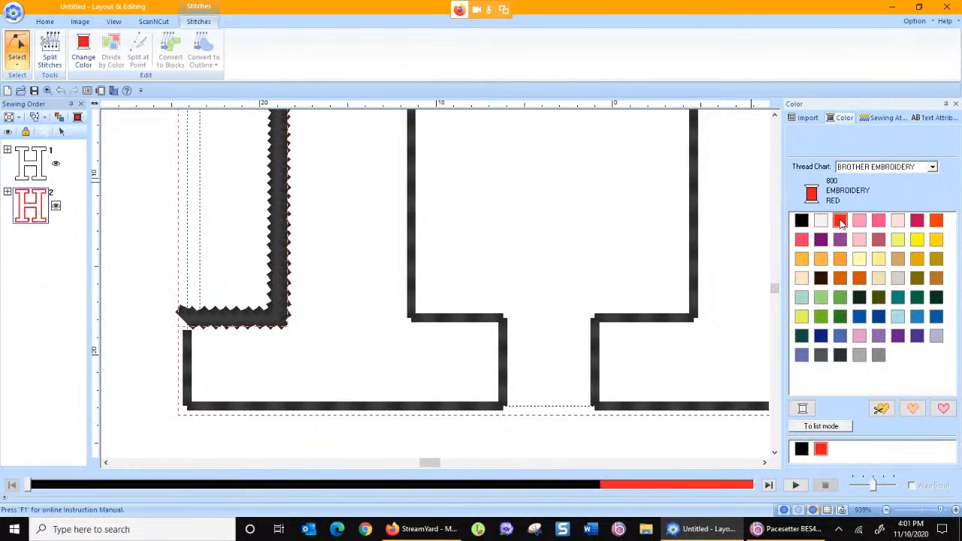
# - Expand the red group and display its hidden upper and lower satin segments
pyautogui.click(6, 197)
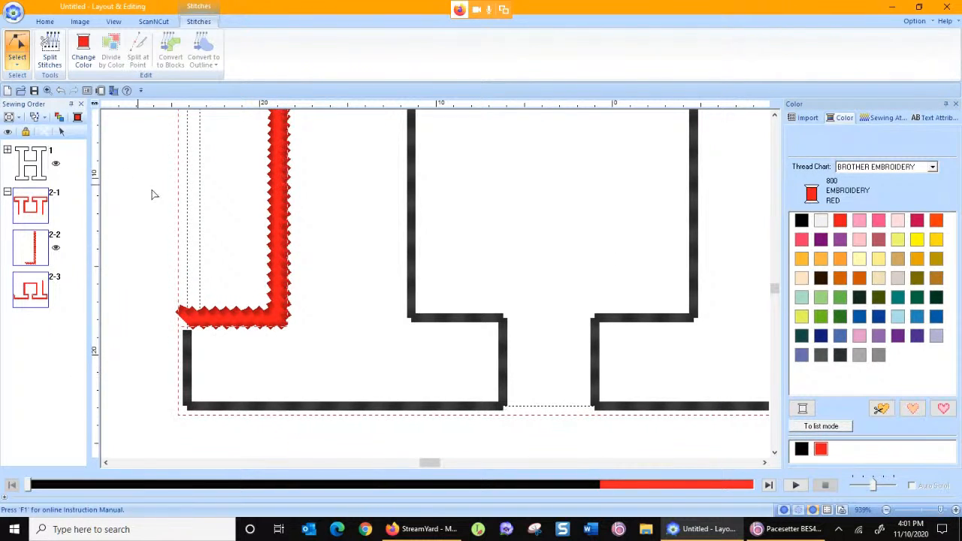
pyautogui.click(41, 203)
pyautogui.keyDown('ctrl'); pyautogui.click(36, 286); pyautogui.keyUp('ctrl')
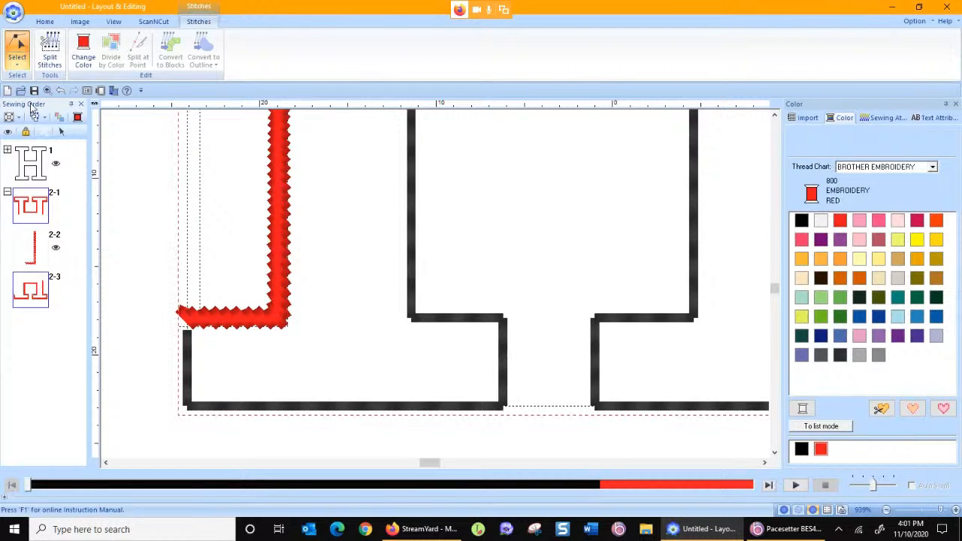
pyautogui.click(7, 132)
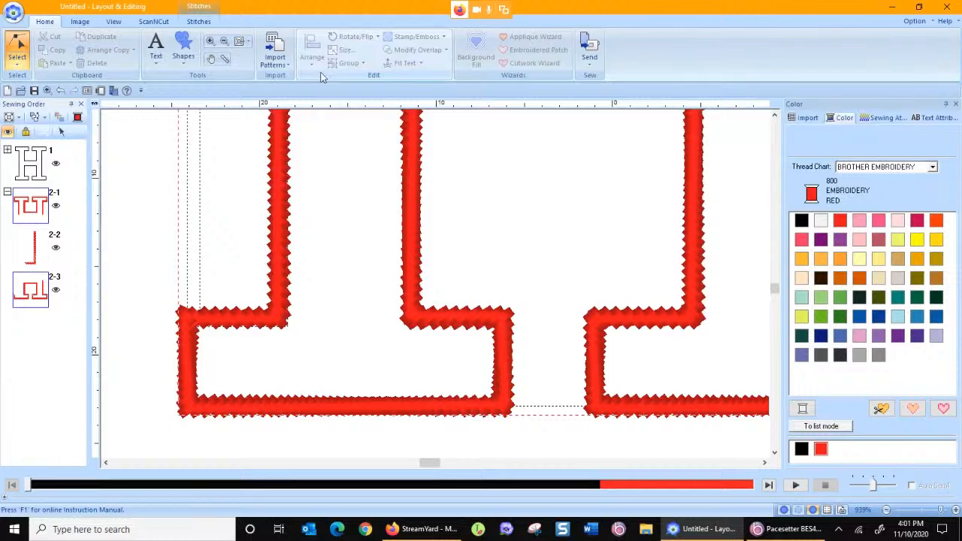
# - Color only the upper satin segment of the H dark brown (058), with the whole hoop area in view
pyautogui.click(239, 41)
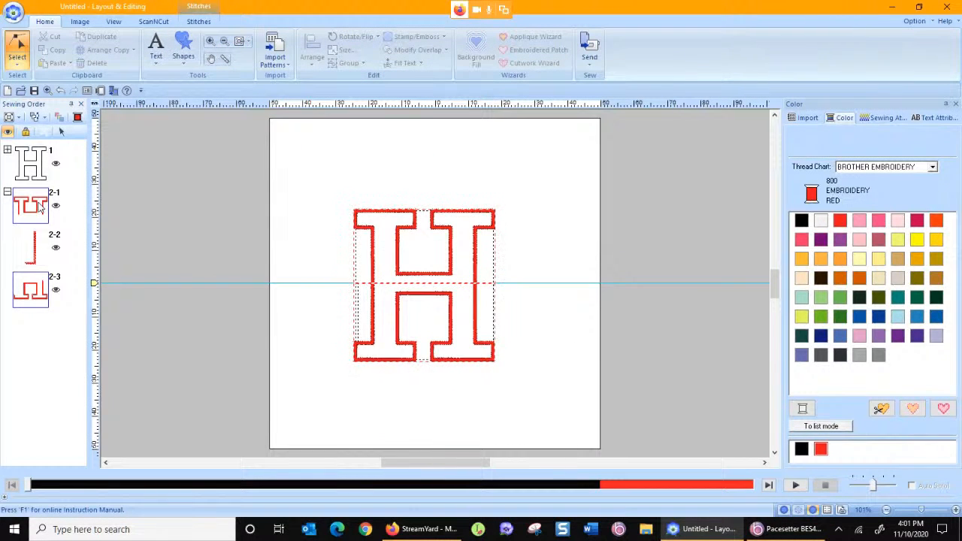
pyautogui.click(122, 217)
pyautogui.click(29, 205)
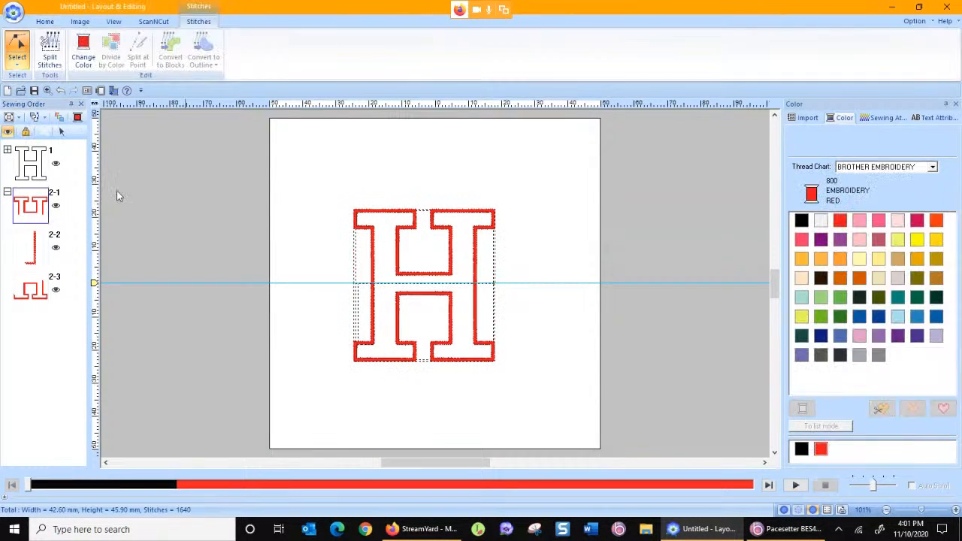
pyautogui.click(821, 278)
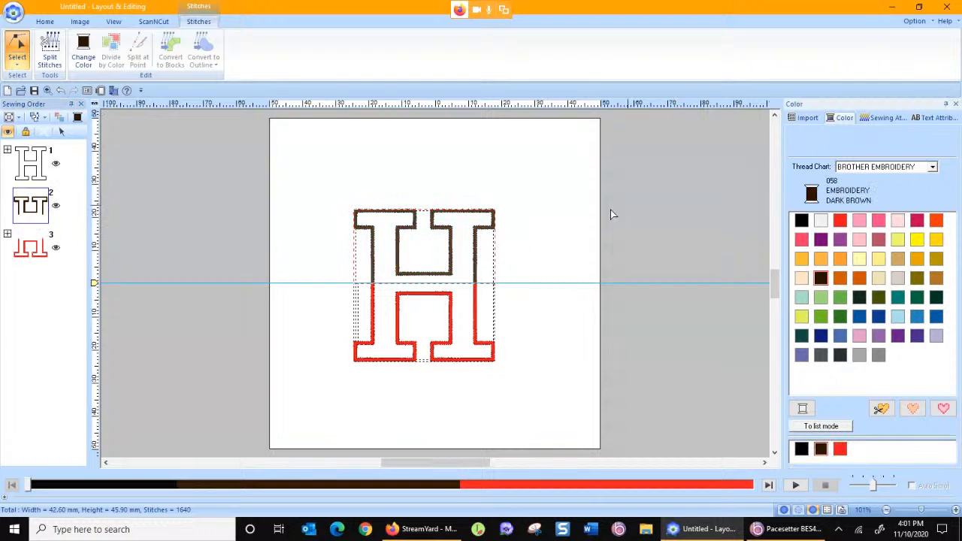
pyautogui.click(680, 197)
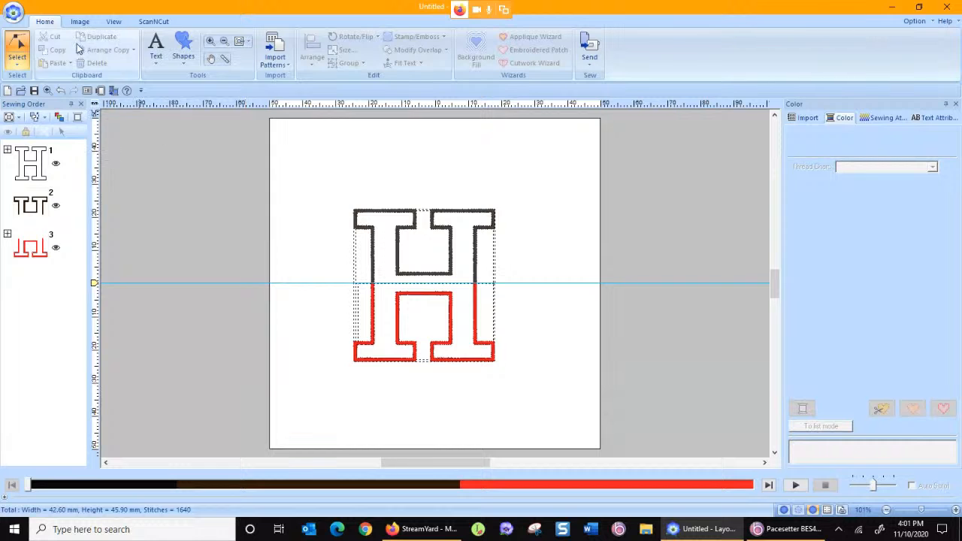
# - Select the entire H design with the object selection tool and delete it
pyautogui.click(24, 64)
pyautogui.click(16, 91)
pyautogui.moveTo(298, 186); pyautogui.dragTo(533, 389)
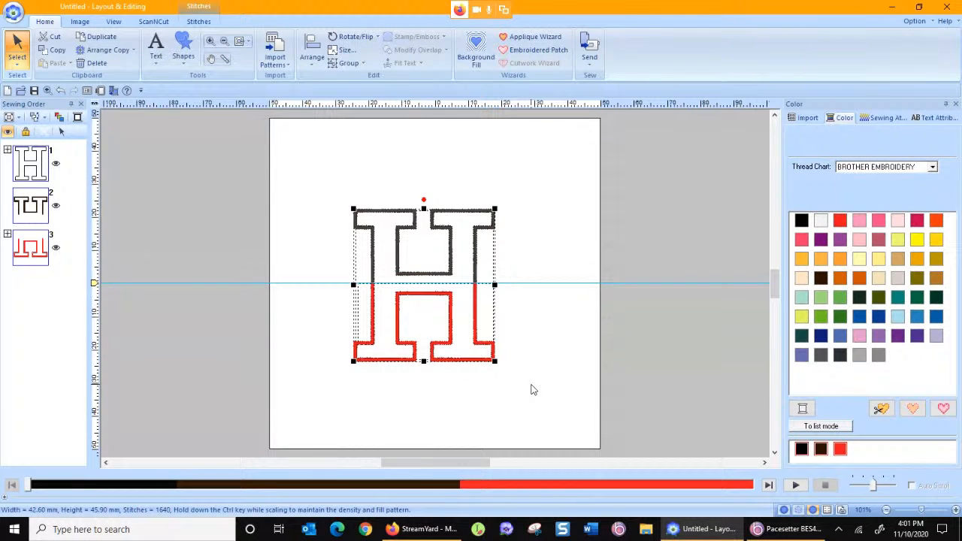
pyautogui.press('Delete')
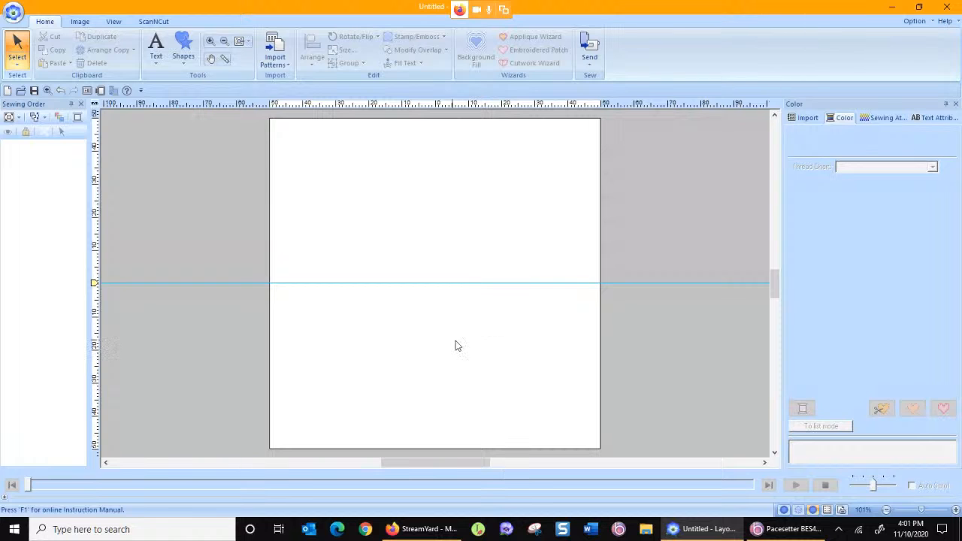
# - Create a letter H in Serif 01, enlarge it to about 31 mm wide and 30 mm high, and turn off its under sewing
pyautogui.click(155, 54)
pyautogui.click(156, 96)
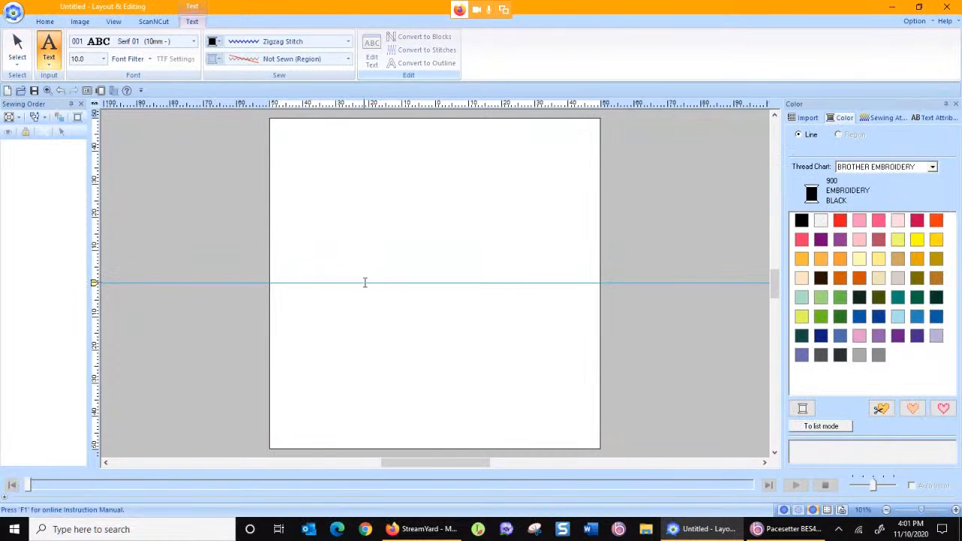
pyautogui.click(365, 282)
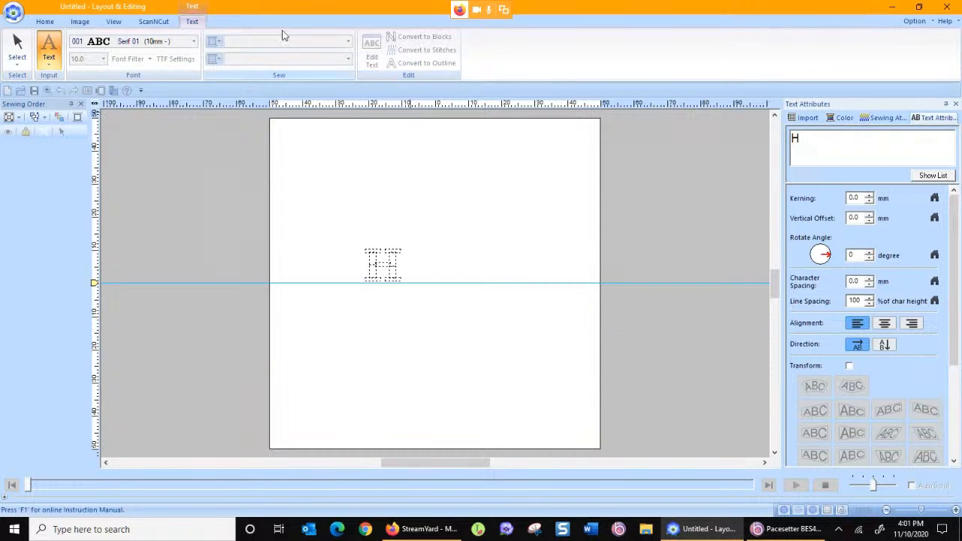
pyautogui.click(18, 44)
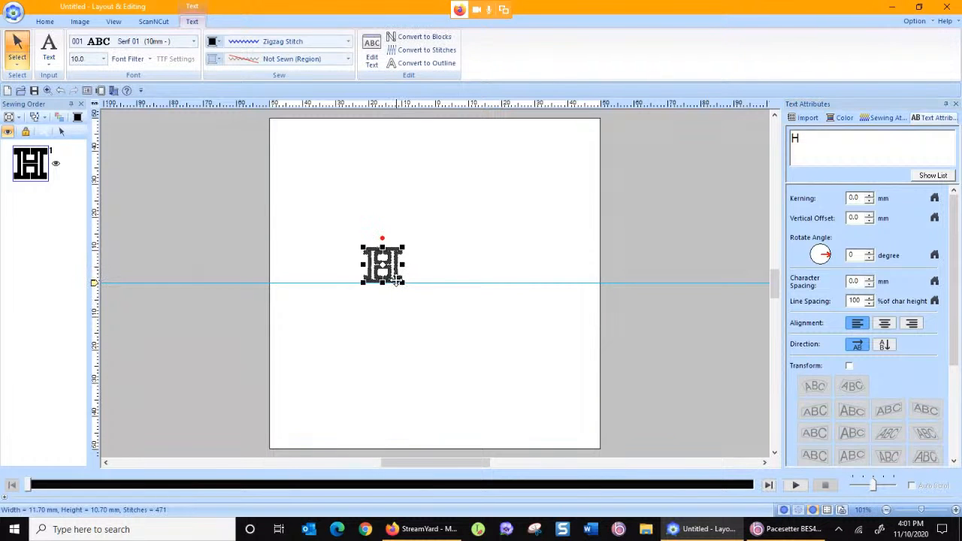
pyautogui.moveTo(404, 282); pyautogui.dragTo(475, 347)
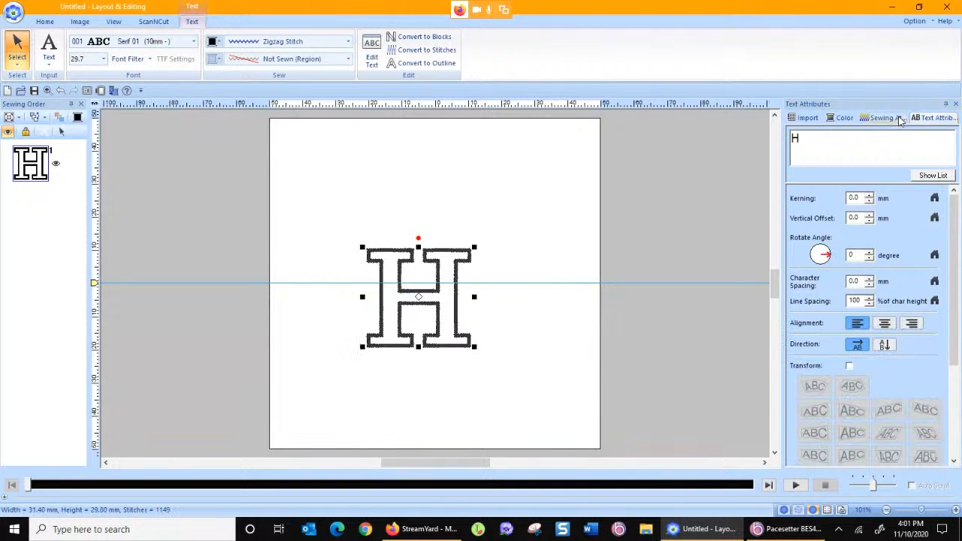
pyautogui.click(886, 119)
pyautogui.click(872, 149)
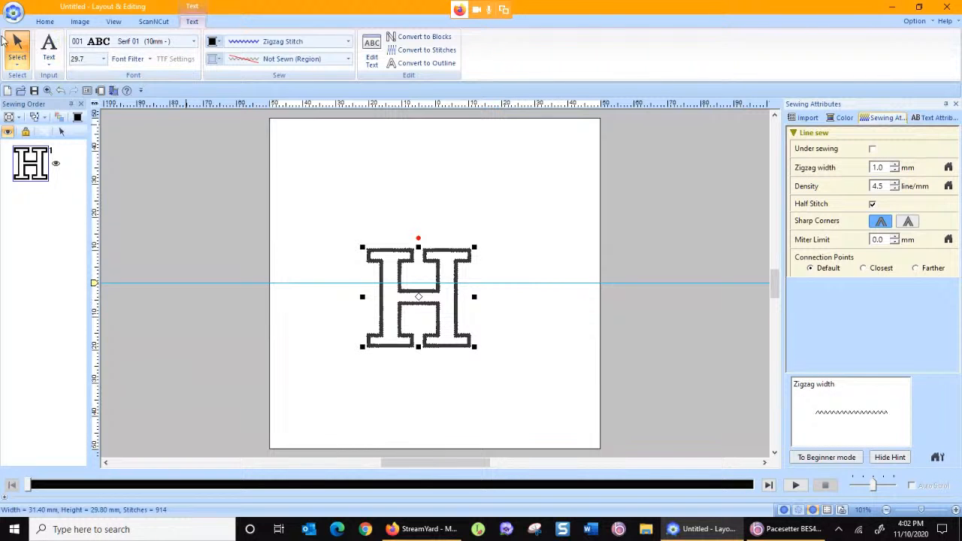
# - Show the H's crossbar area in stitch view and move the horizontal guideline to a Y position of 4.00 mm through its middle
pyautogui.click(47, 22)
pyautogui.click(210, 41)
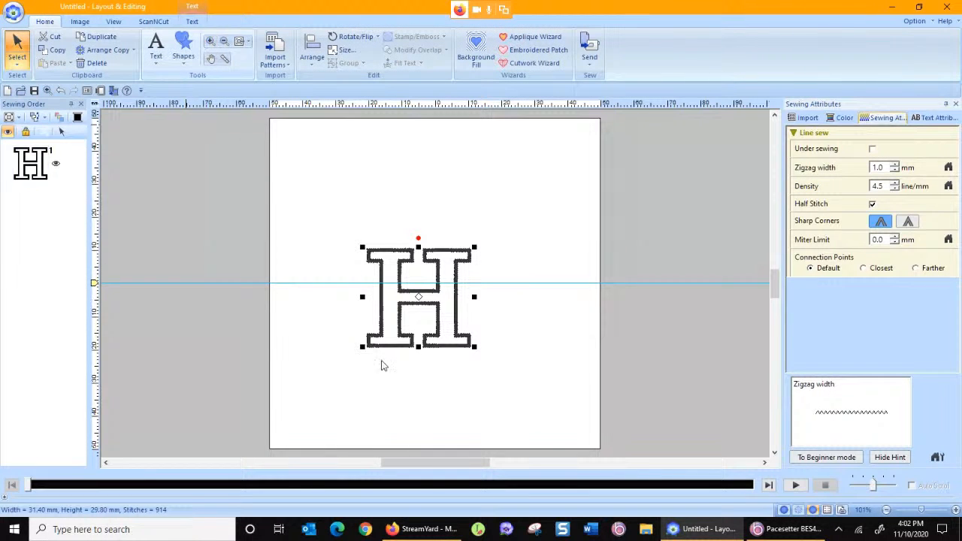
pyautogui.moveTo(355, 270); pyautogui.dragTo(483, 323)
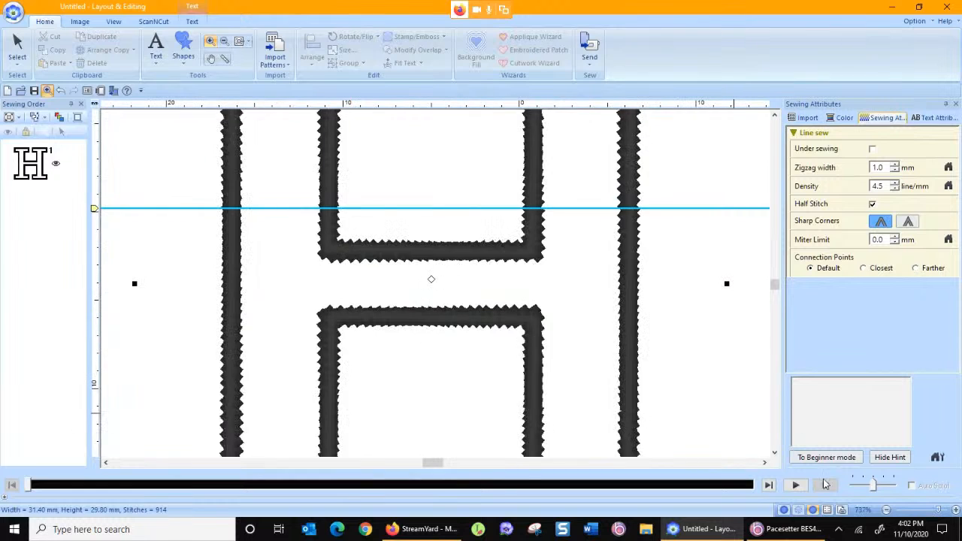
pyautogui.click(797, 511)
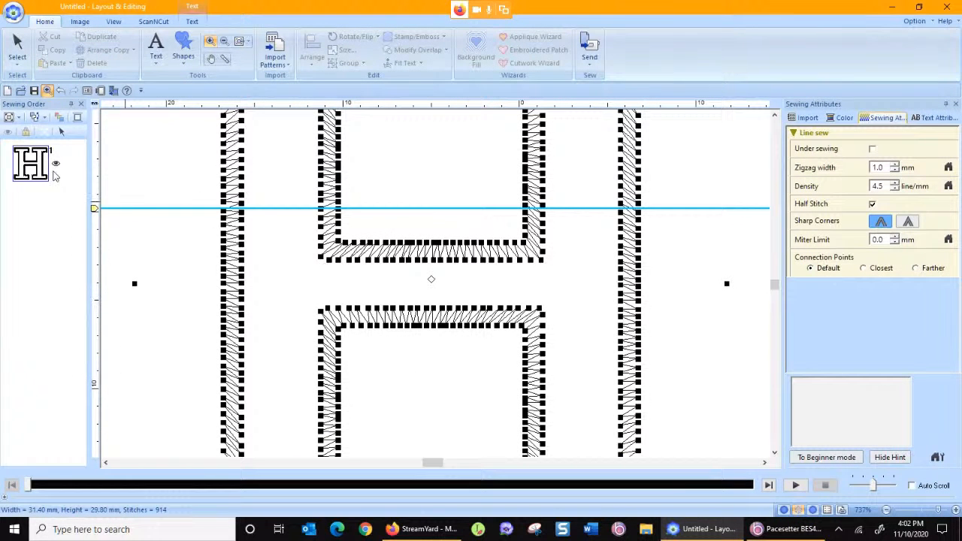
pyautogui.click(18, 52)
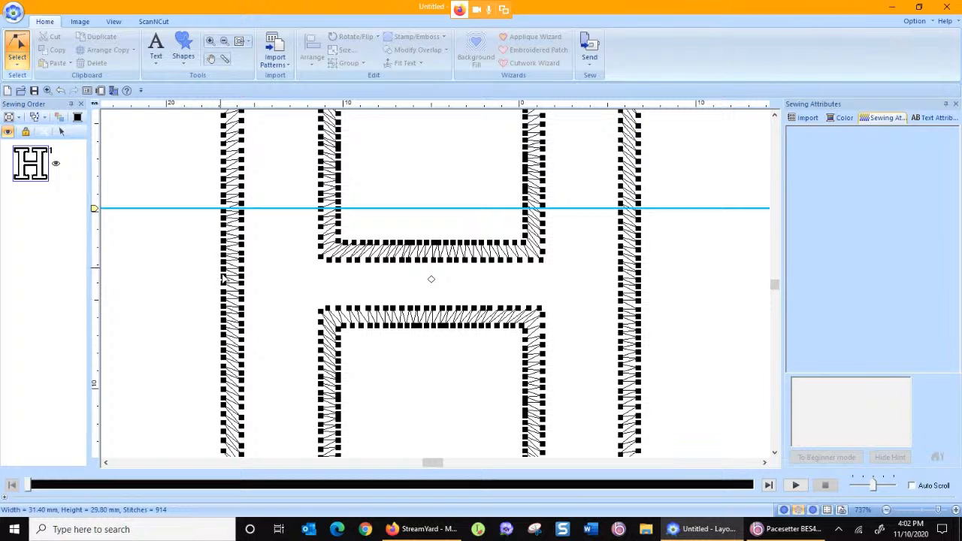
pyautogui.moveTo(94, 210); pyautogui.dragTo(97, 283)
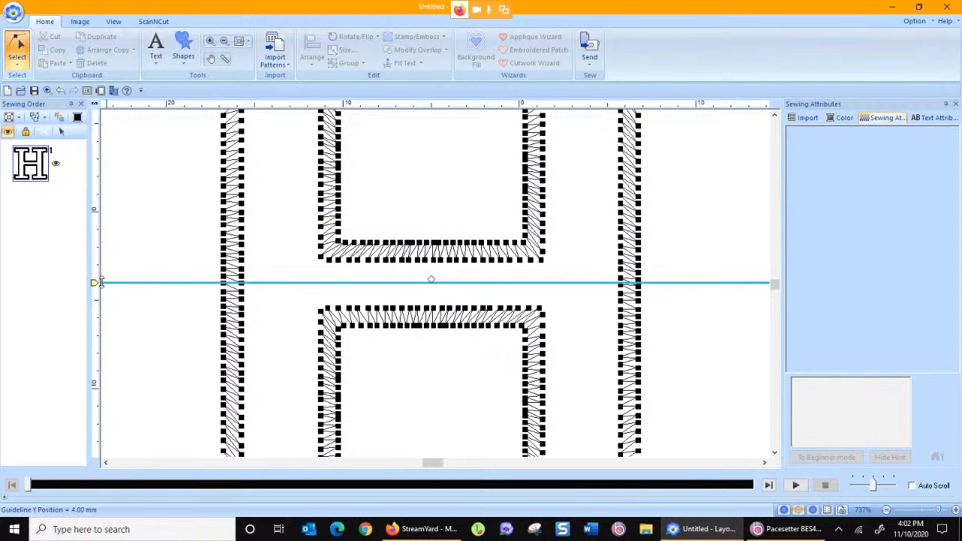
# - Select the whole H with the object selection tool and convert the text to stitches
pyautogui.click(222, 276)
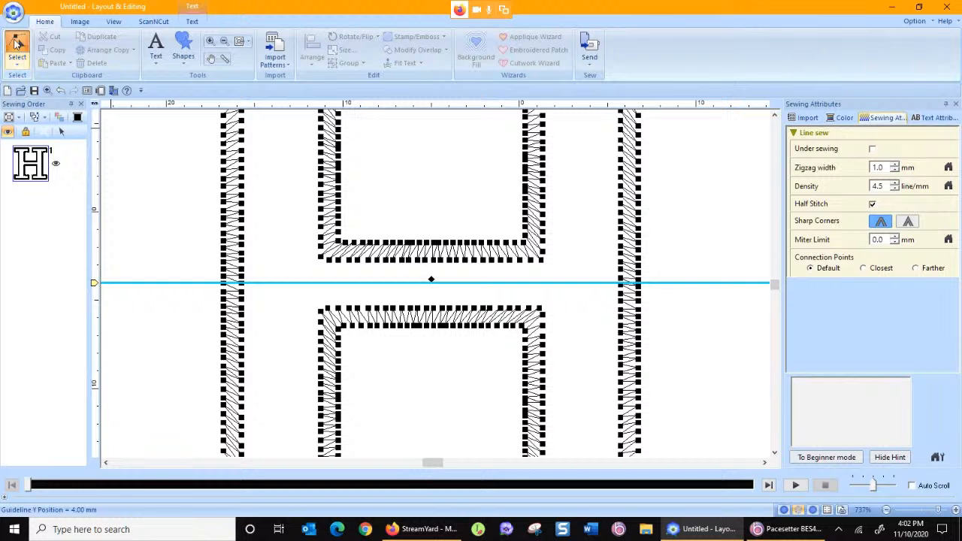
pyautogui.click(16, 66)
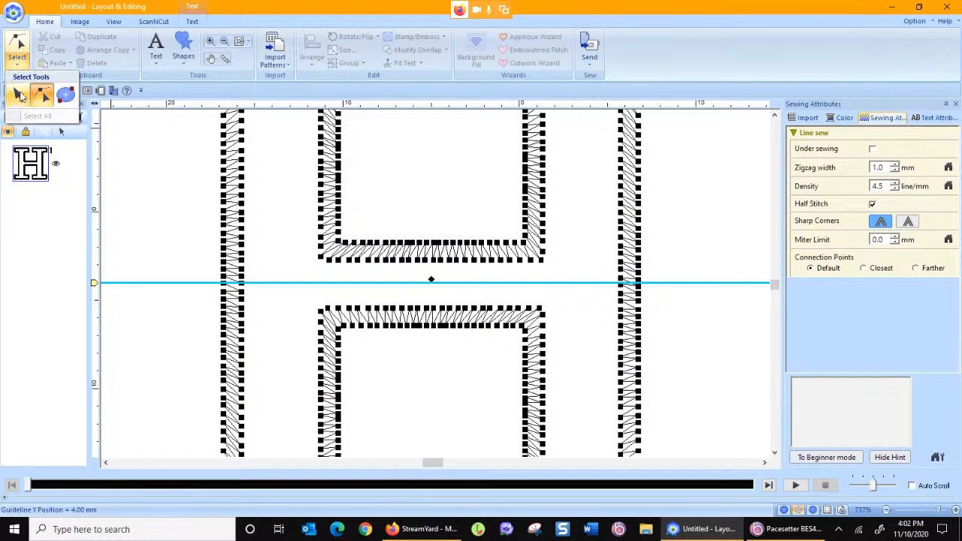
pyautogui.click(20, 93)
pyautogui.click(193, 21)
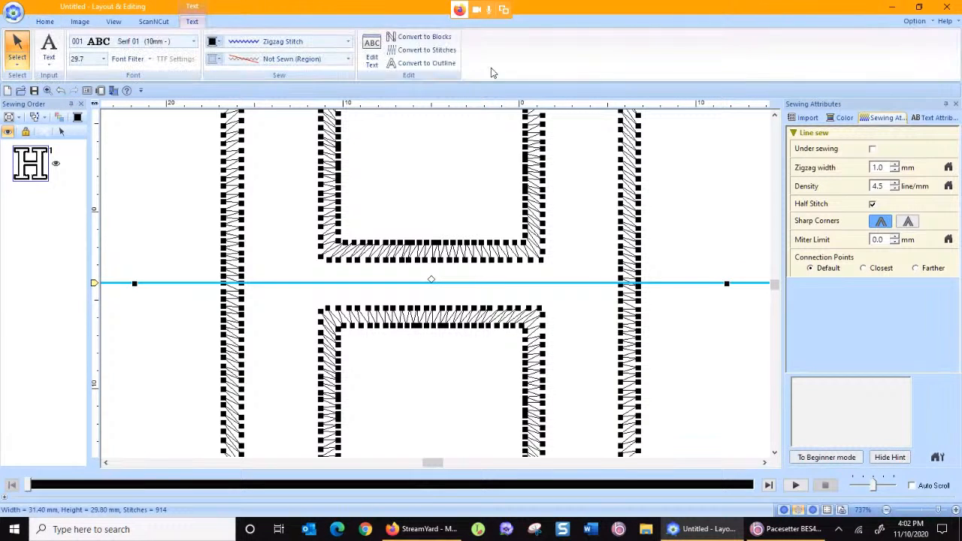
pyautogui.click(417, 50)
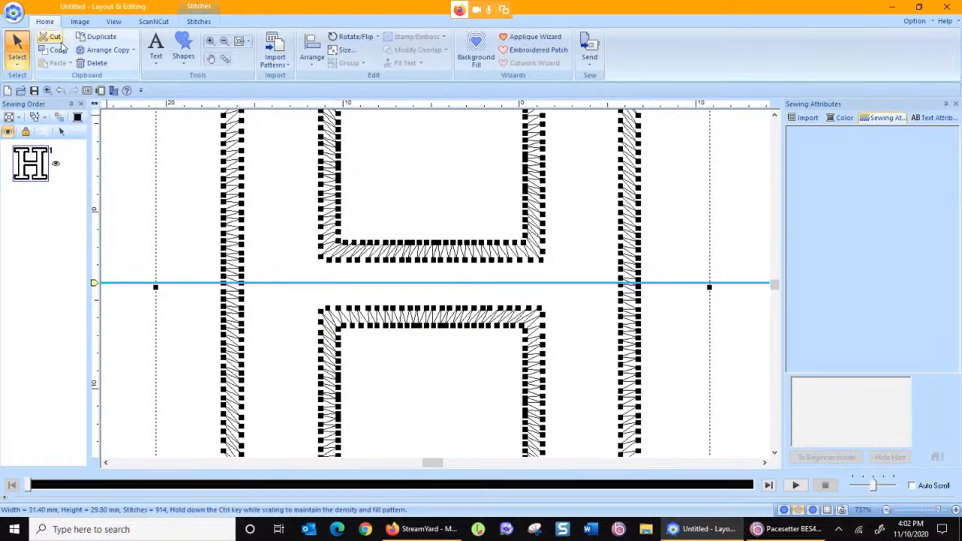
# - Split the H's stitches at the points nearest the horizontal guideline on the outer edges of both vertical strokes
pyautogui.click(16, 65)
pyautogui.click(42, 94)
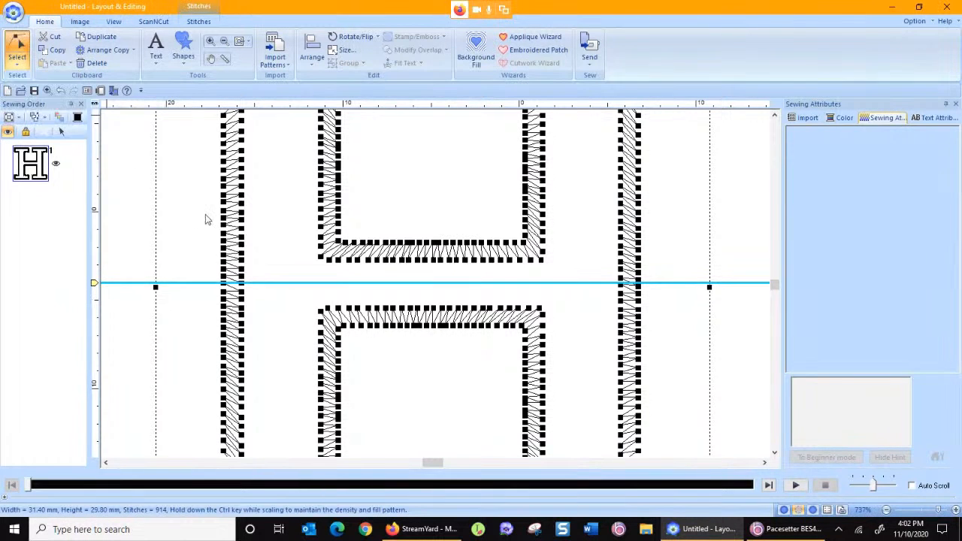
pyautogui.rightClick(223, 284)
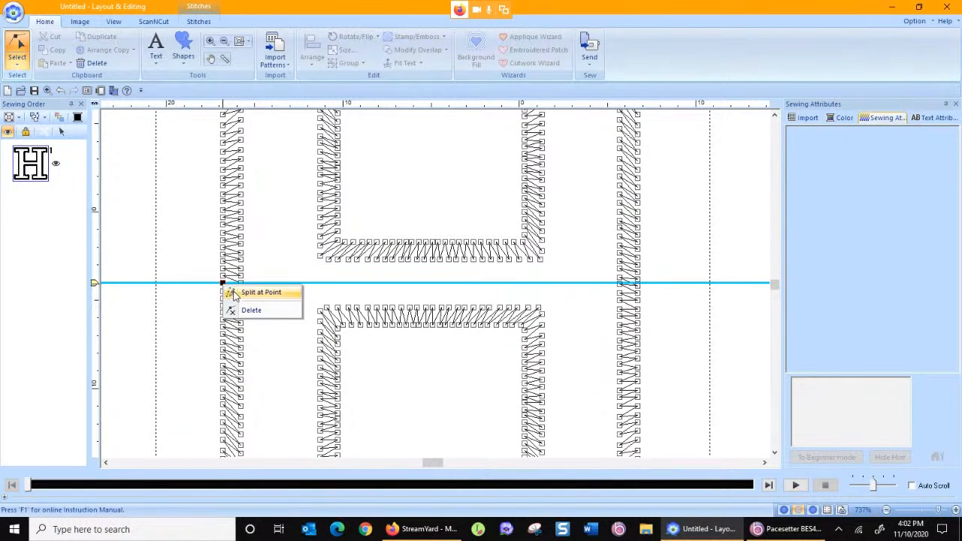
pyautogui.click(255, 291)
pyautogui.click(638, 284)
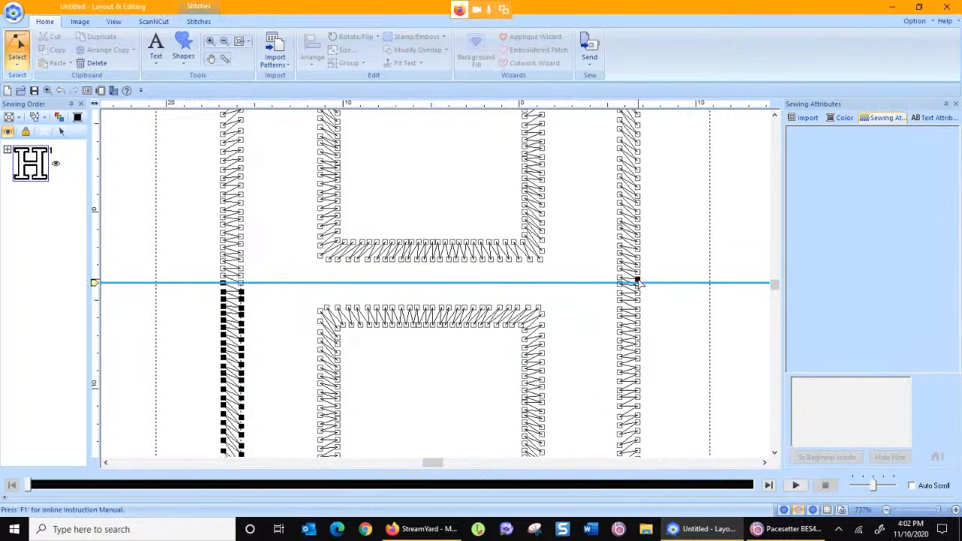
pyautogui.rightClick(638, 284)
pyautogui.click(663, 287)
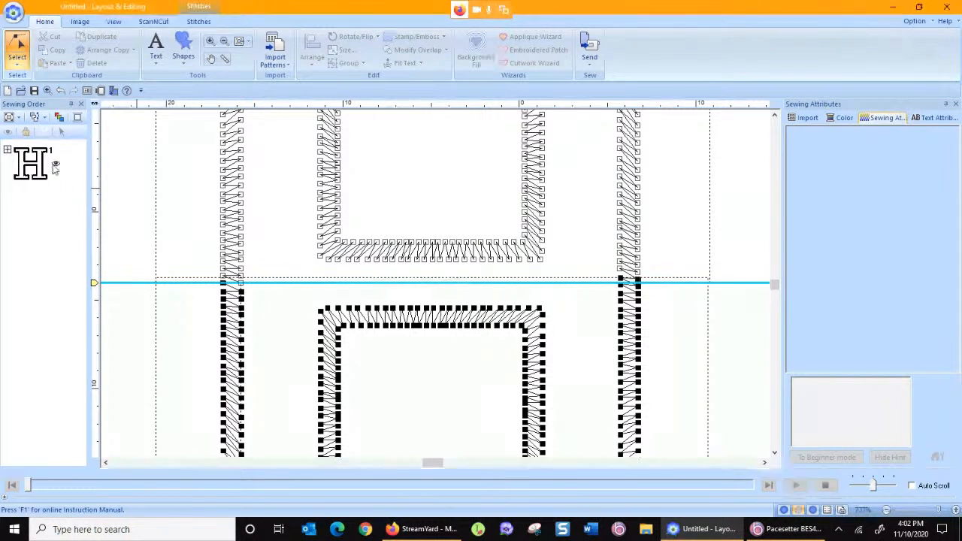
# - Move the H's upper segment first in the sewing order, color it red, and bring the whole hoop area into view
pyautogui.click(7, 149)
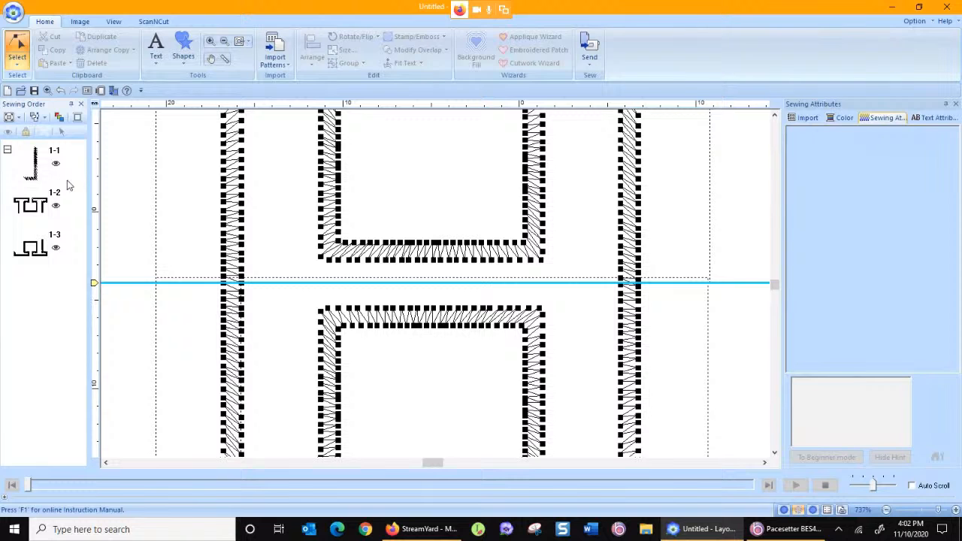
pyautogui.moveTo(27, 173)
pyautogui.mouseDown()
pyautogui.moveTo(34, 197)
pyautogui.moveTo(48, 193)
pyautogui.moveTo(36, 173)
pyautogui.mouseUp()
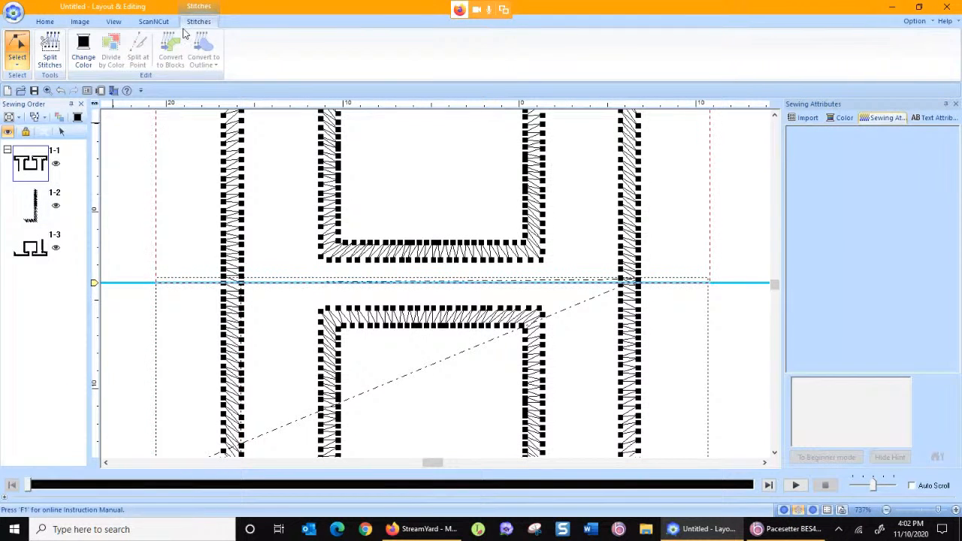
pyautogui.click(83, 49)
pyautogui.click(841, 220)
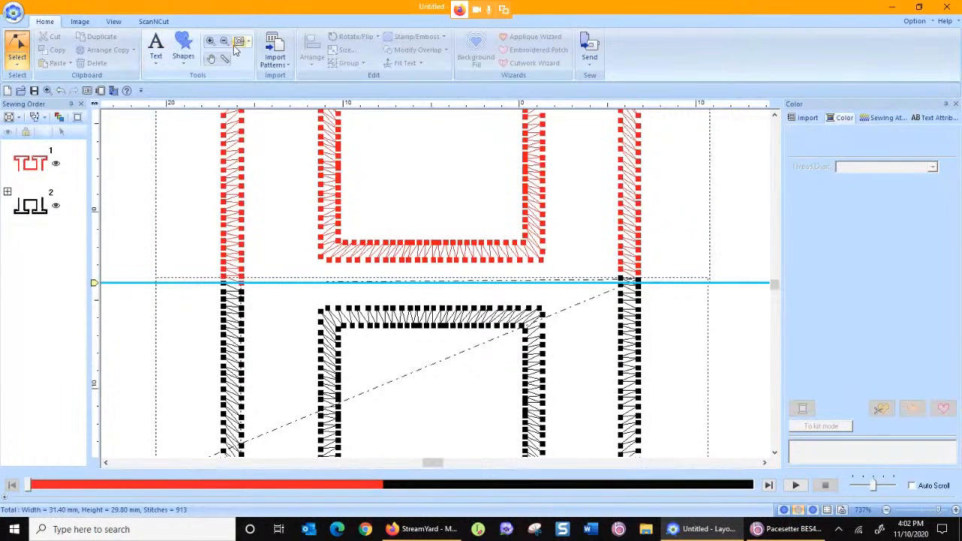
pyautogui.click(238, 41)
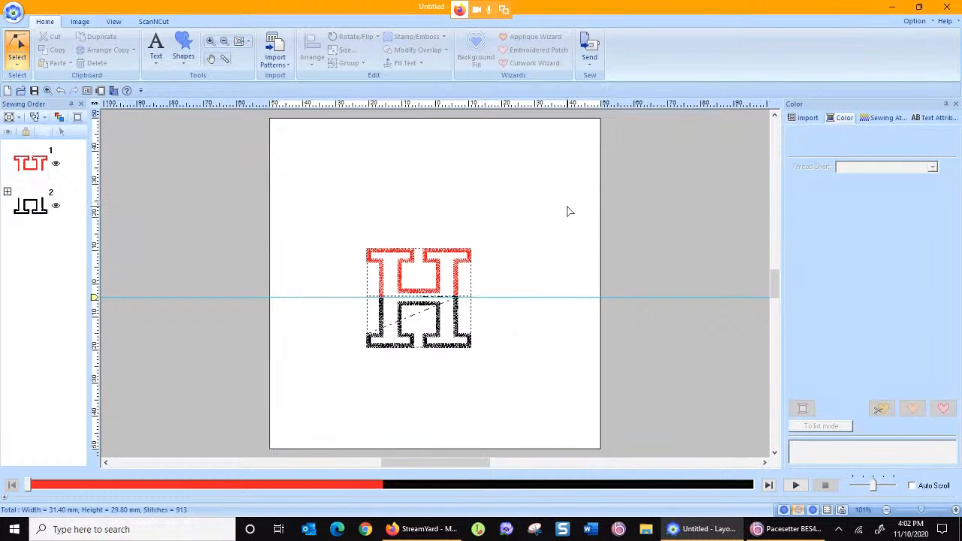
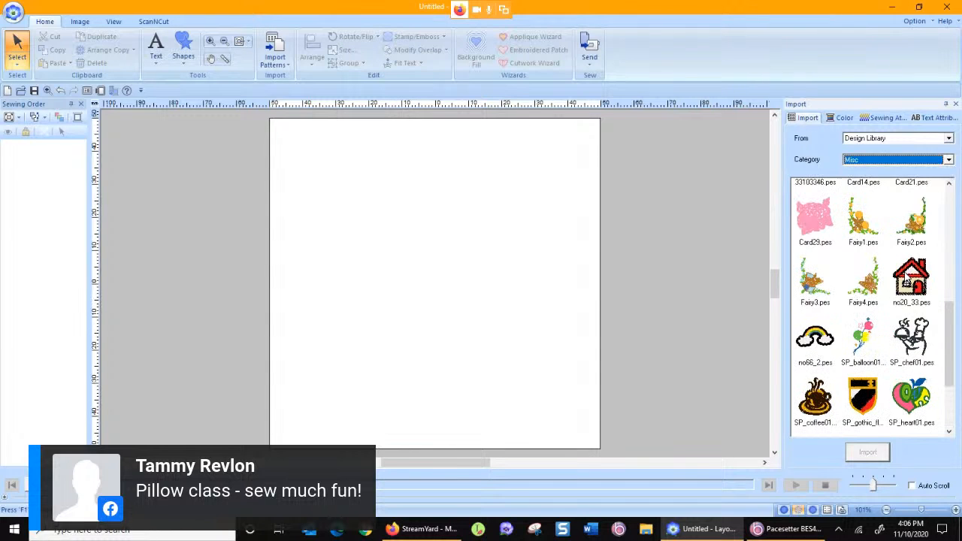
# - Import the shoes (33103343.pes) and hat (33103336.pes) from the Misc design library, positioning the hat over the shoes' heels
pyautogui.moveTo(950, 342); pyautogui.dragTo(459, 316)
pyautogui.moveTo(868, 300); pyautogui.dragTo(498, 264)
pyautogui.moveTo(468, 308); pyautogui.dragTo(445, 300)
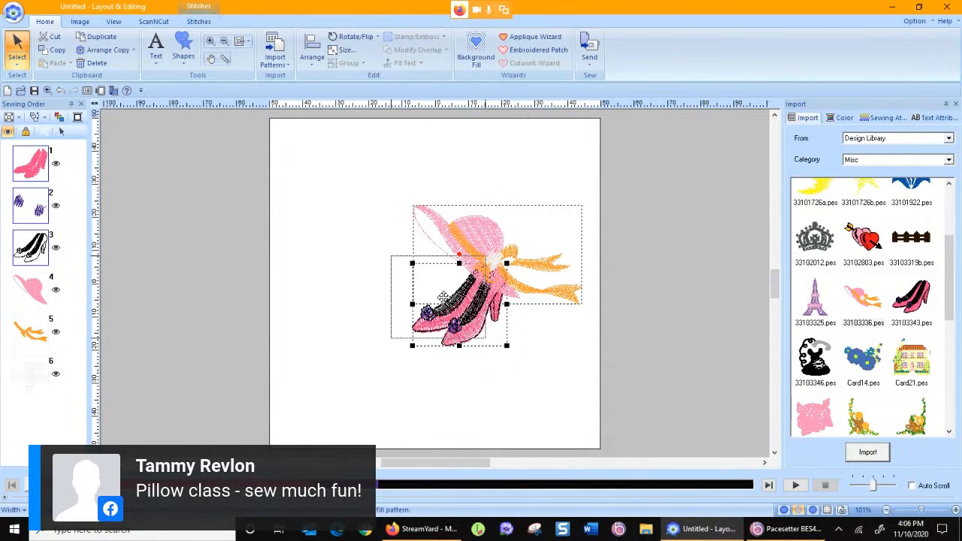
pyautogui.moveTo(493, 248); pyautogui.dragTo(492, 254)
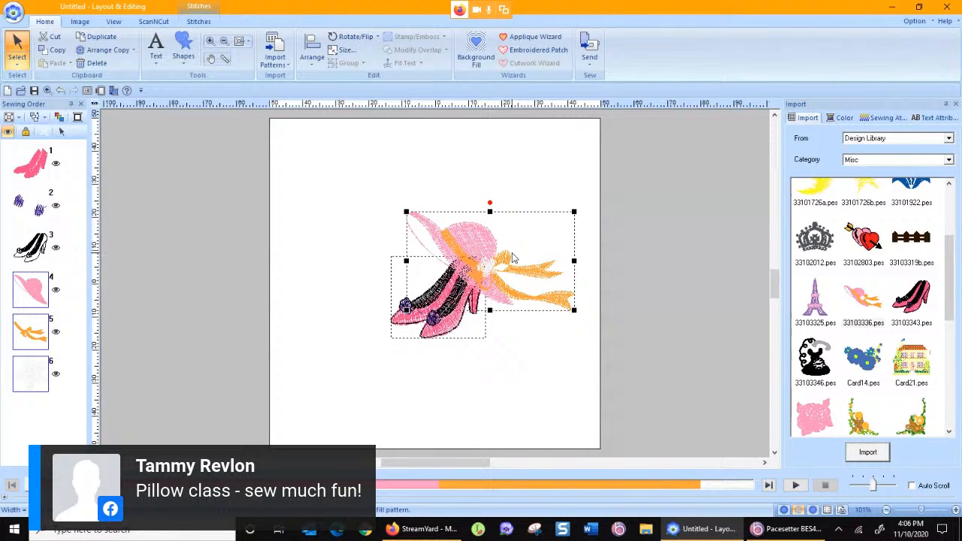
pyautogui.click(553, 176)
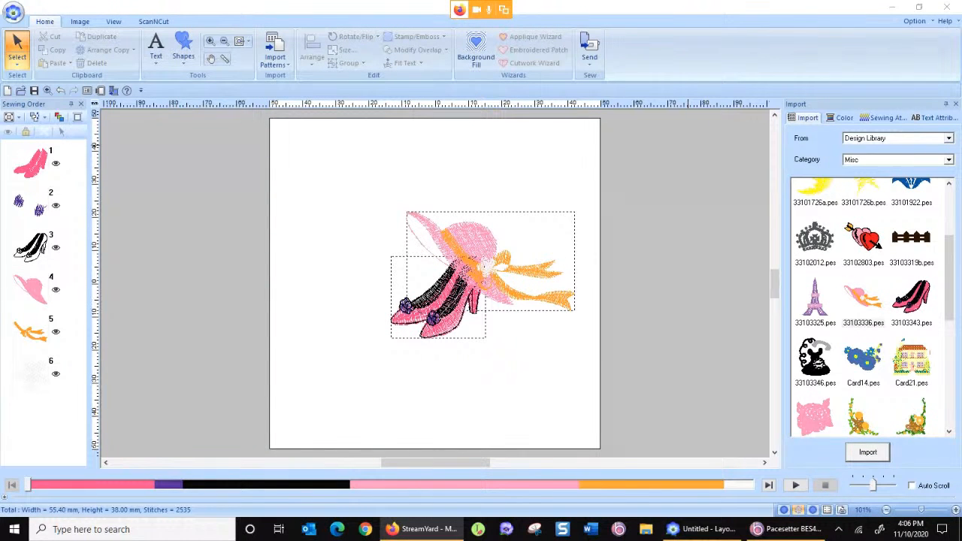
pyautogui.moveTo(434, 309)
pyautogui.mouseDown()
pyautogui.moveTo(429, 300)
pyautogui.moveTo(441, 306)
pyautogui.mouseUp()
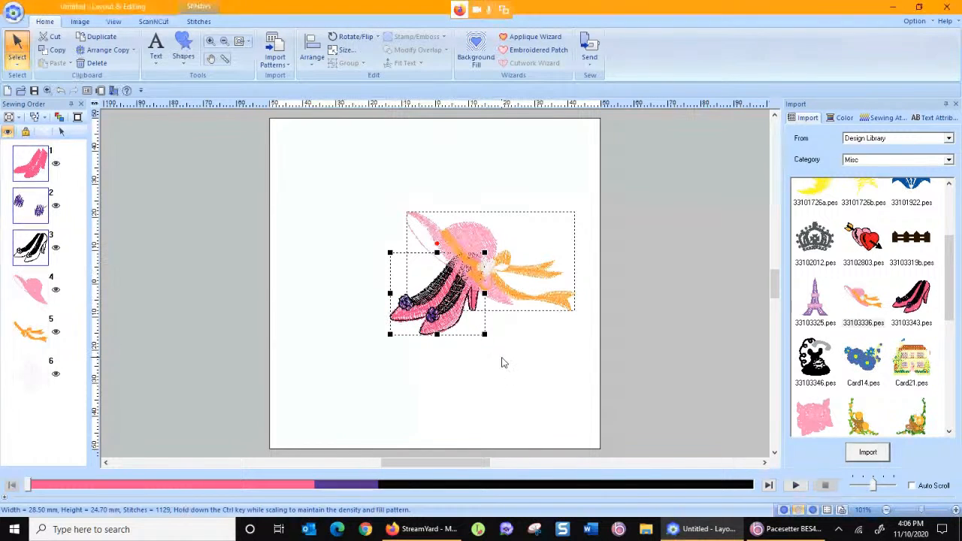
pyautogui.moveTo(439, 282); pyautogui.dragTo(442, 291)
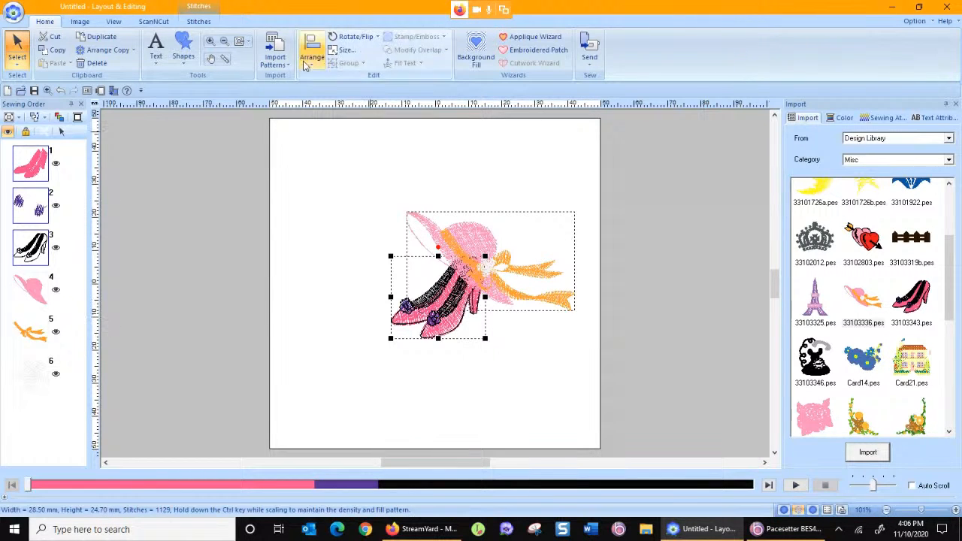
# - Split off the part of the shoe stitches lying under the hat with an outline around the overlap, and delete it
pyautogui.click(198, 22)
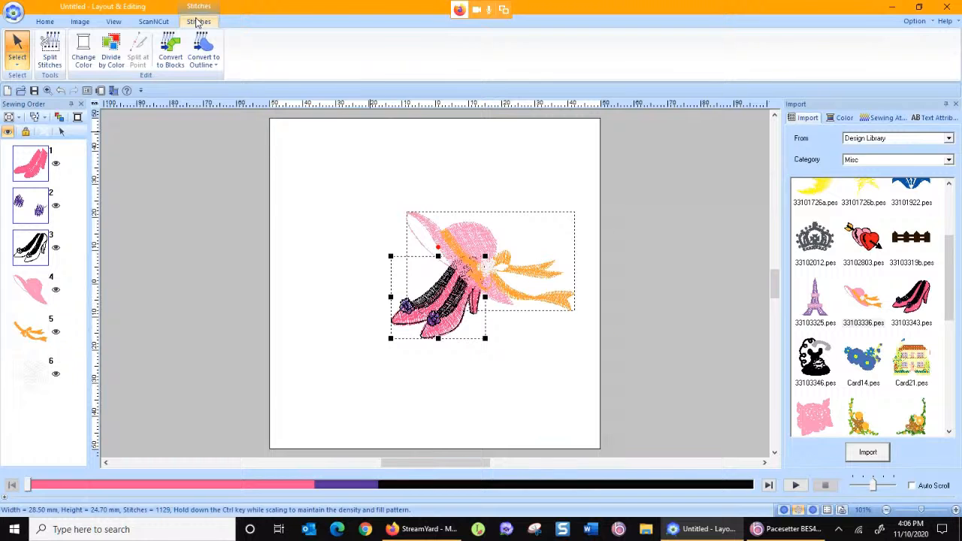
pyautogui.click(44, 21)
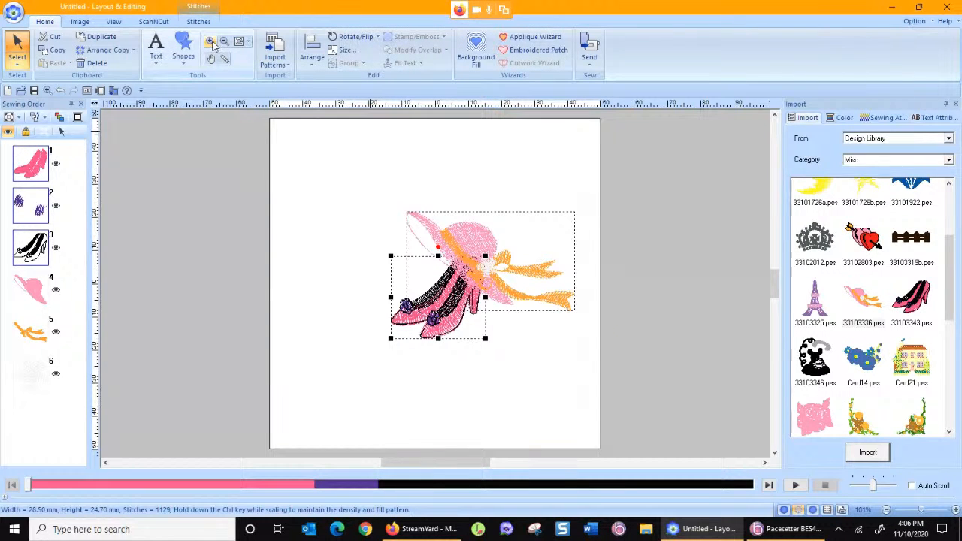
pyautogui.click(210, 41)
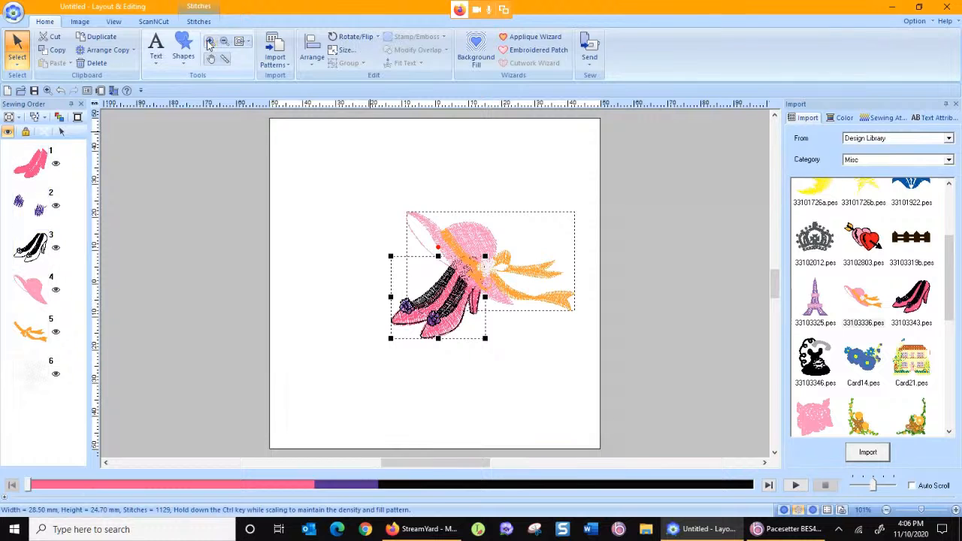
pyautogui.moveTo(371, 196); pyautogui.dragTo(571, 360)
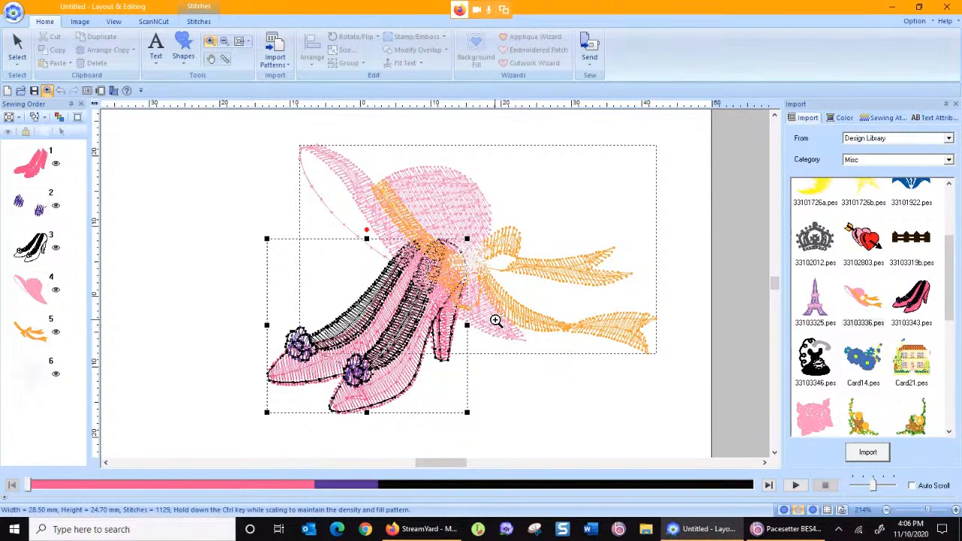
pyautogui.click(17, 46)
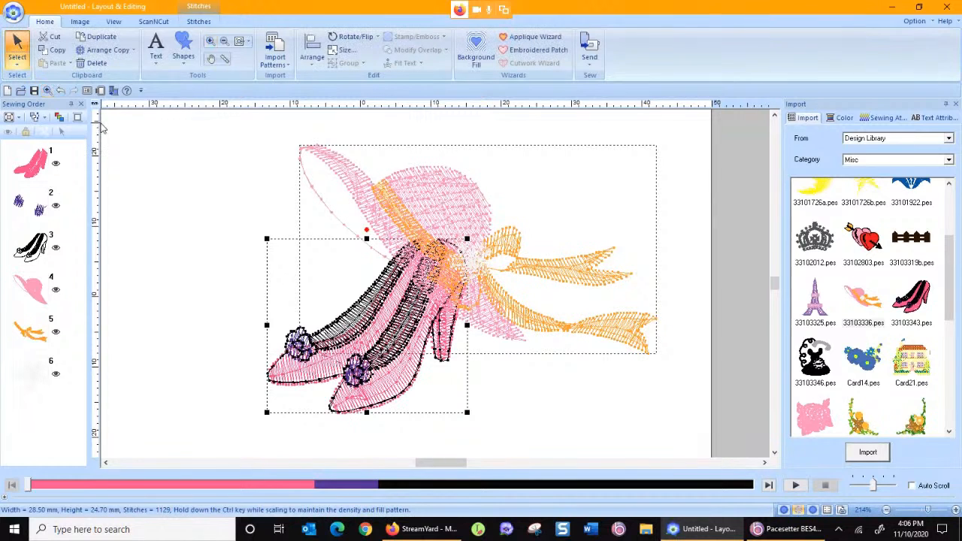
pyautogui.click(199, 22)
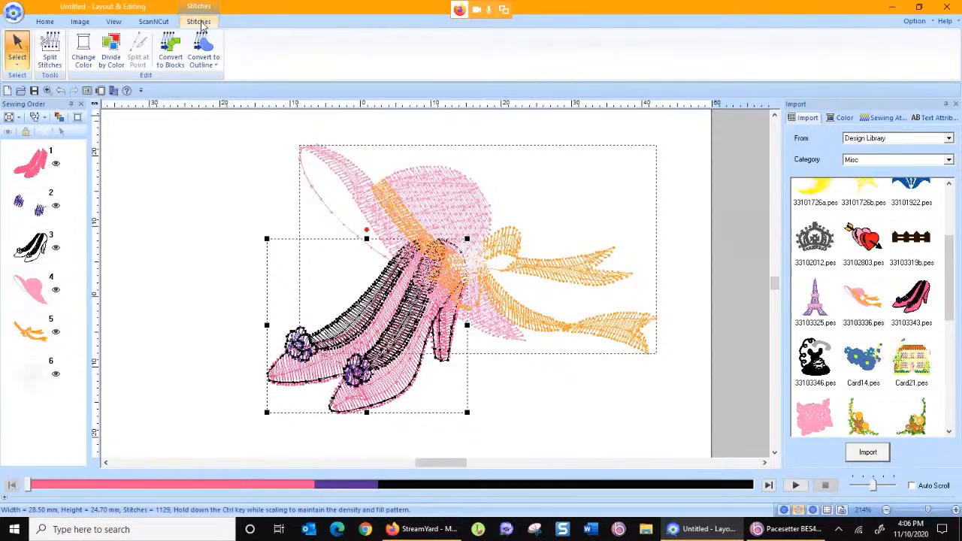
pyautogui.click(49, 49)
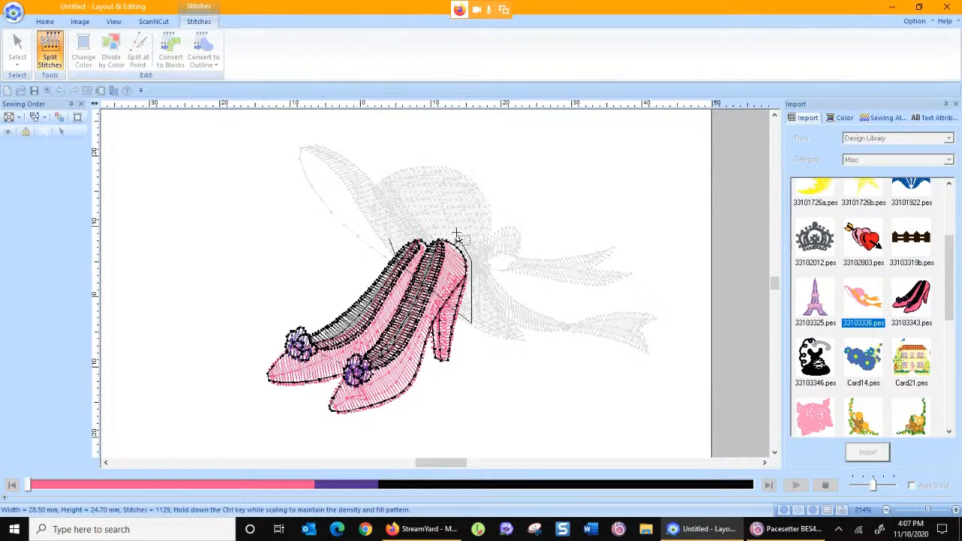
pyautogui.click(425, 228)
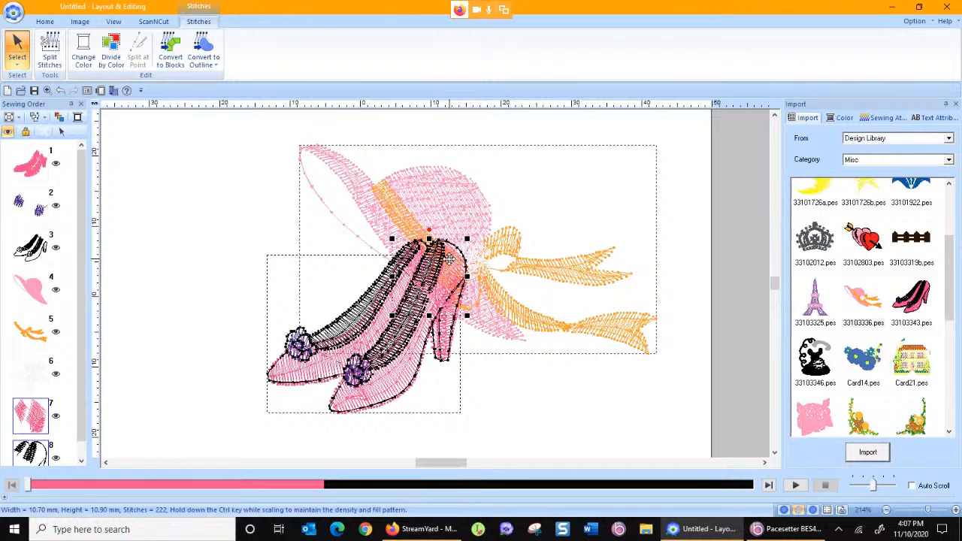
pyautogui.press('Delete')
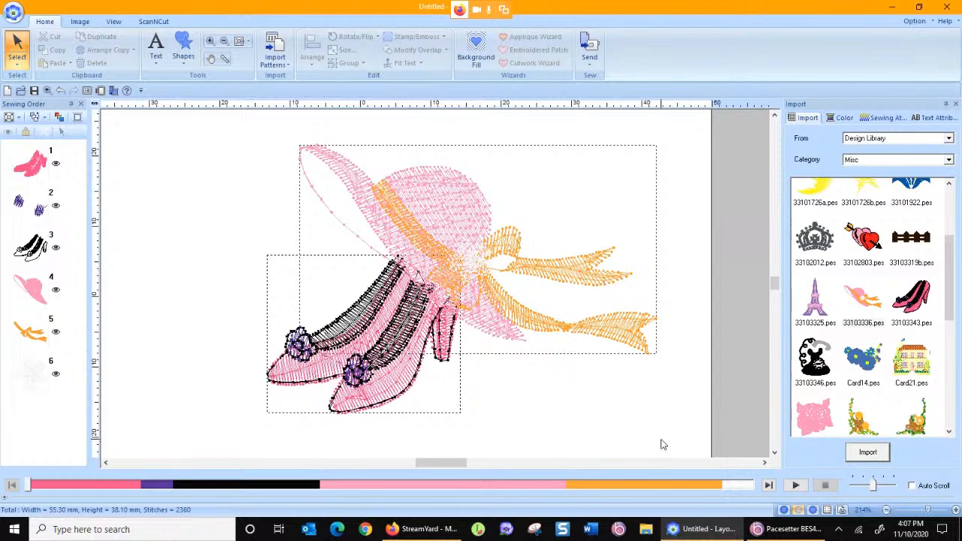
# - Show the design in realistic view and divide the hat design by color
pyautogui.click(814, 510)
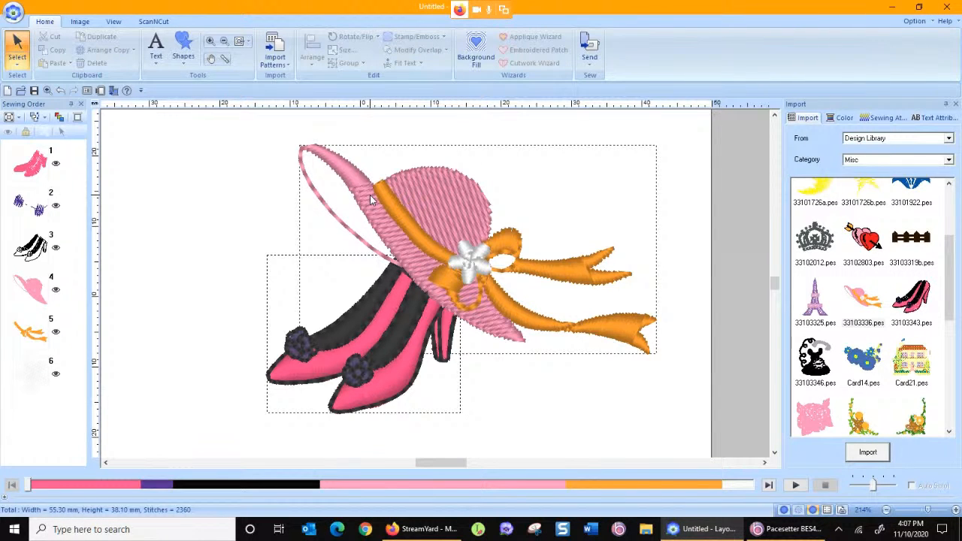
pyautogui.click(450, 214)
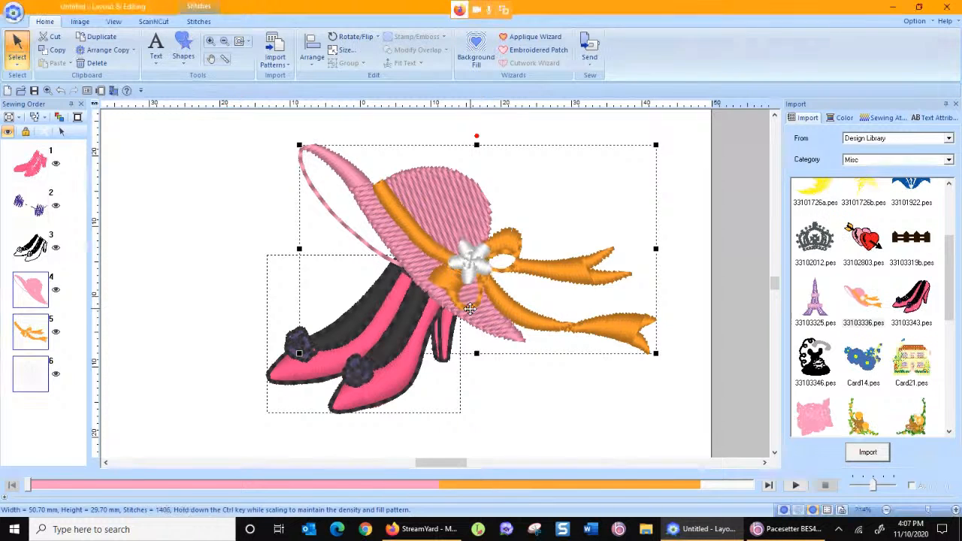
pyautogui.click(198, 22)
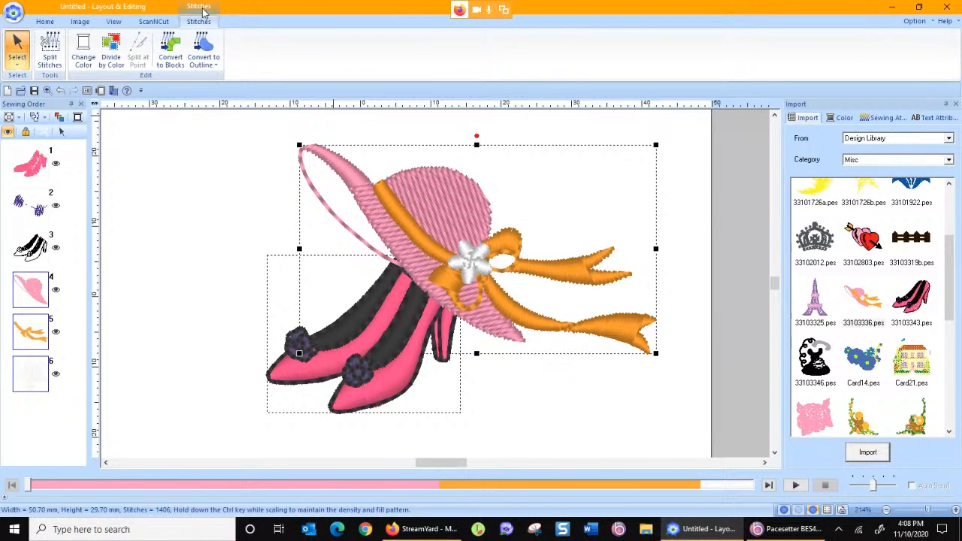
pyautogui.click(114, 53)
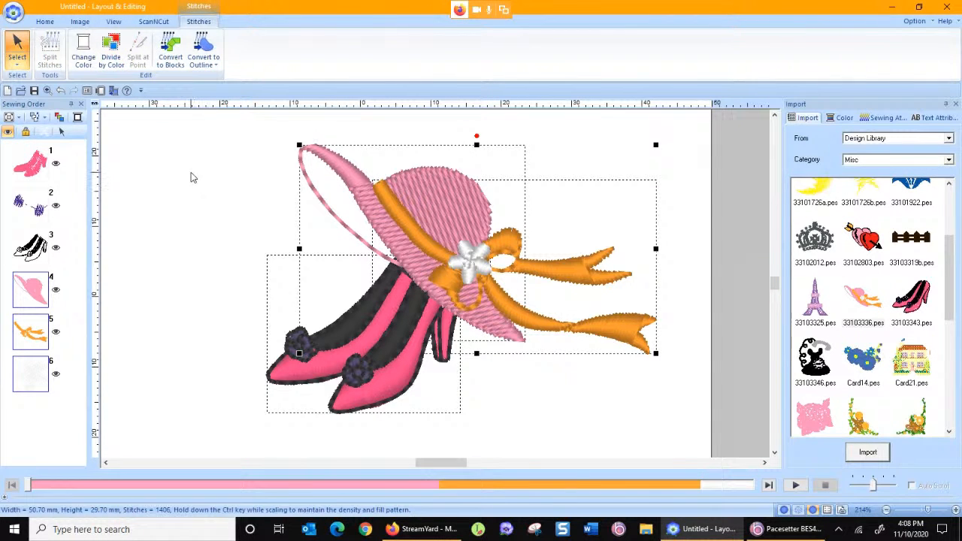
pyautogui.click(191, 177)
# - Move the orange ribbon clear of the hat toward the hoop's edge, and undo the move
pyautogui.click(32, 335)
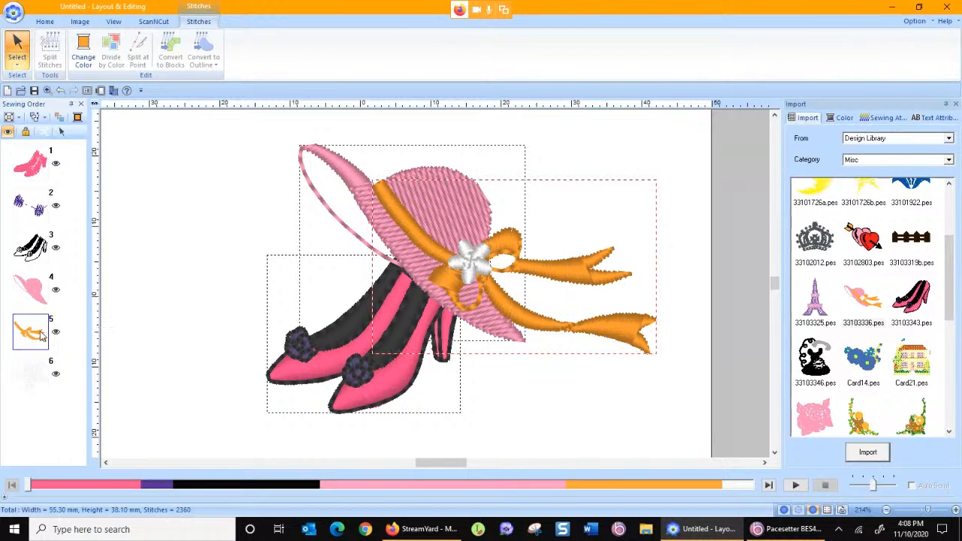
pyautogui.click(43, 337)
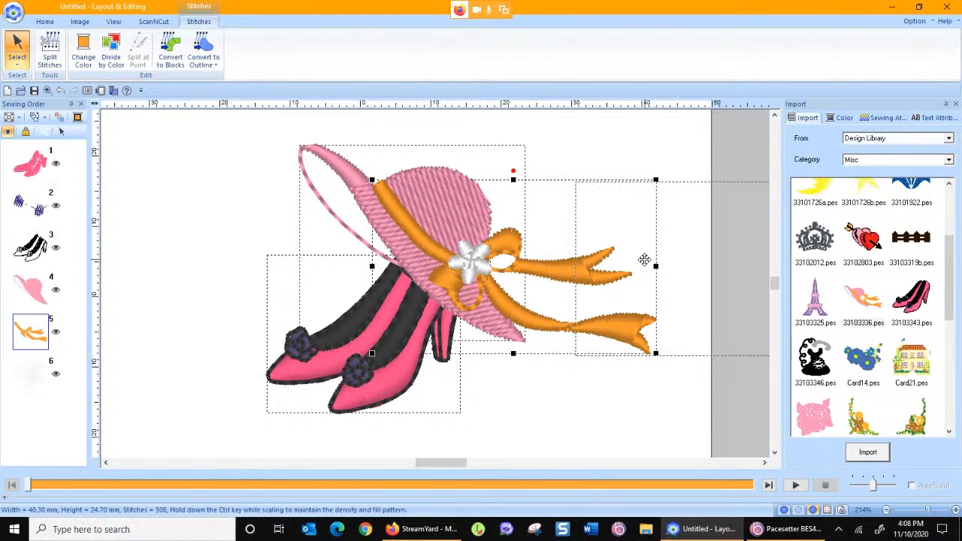
pyautogui.moveTo(440, 259); pyautogui.dragTo(644, 260)
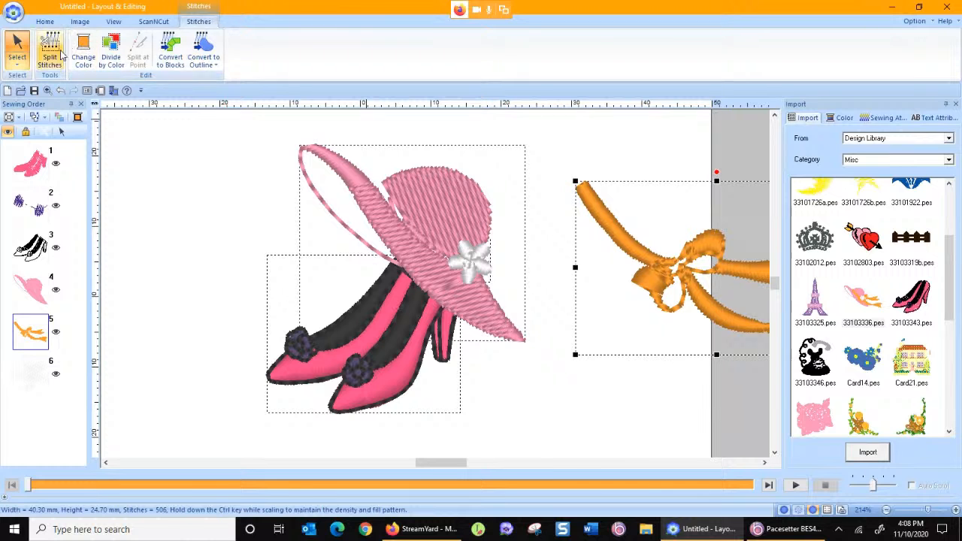
pyautogui.click(60, 91)
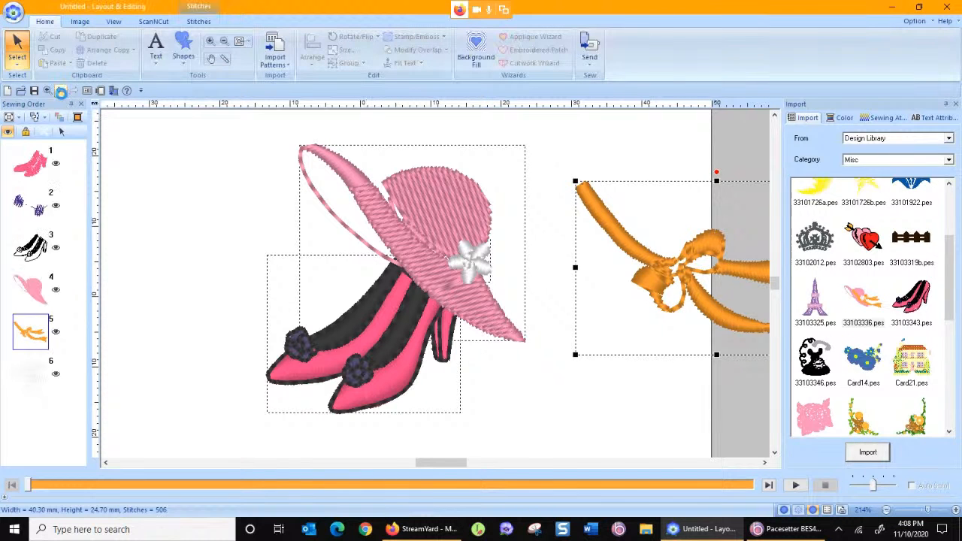
# - Split the crown off the pink hat stitches with an outline along the hatband and around the crown
pyautogui.click(28, 292)
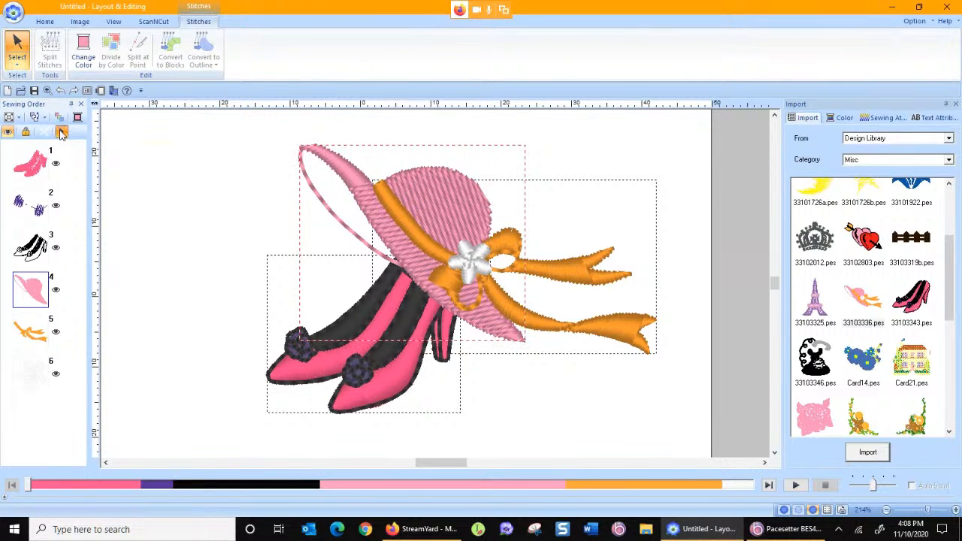
pyautogui.click(60, 131)
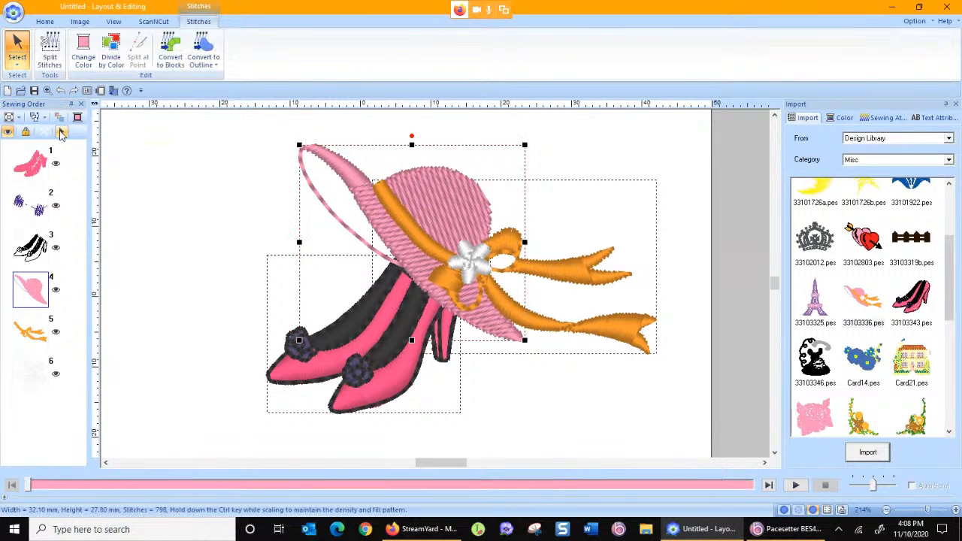
pyautogui.click(50, 52)
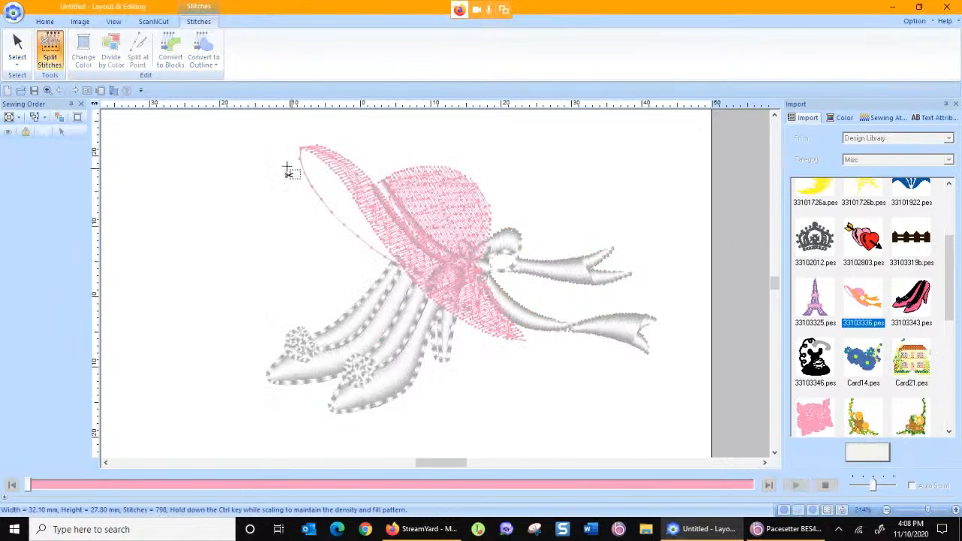
pyautogui.click(370, 172)
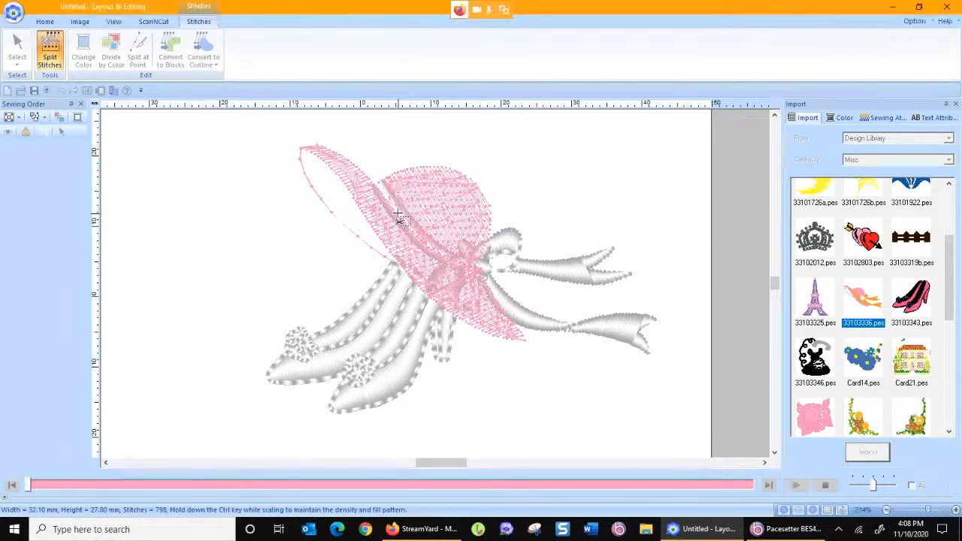
pyautogui.click(399, 215)
pyautogui.click(423, 239)
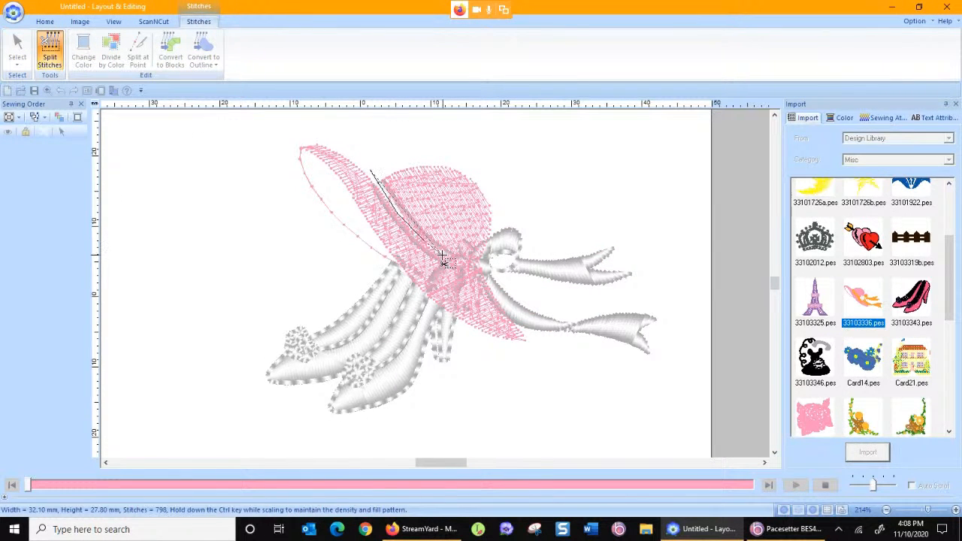
pyautogui.click(445, 257)
pyautogui.click(477, 266)
pyautogui.click(500, 184)
pyautogui.click(454, 149)
pyautogui.doubleClick(436, 159)
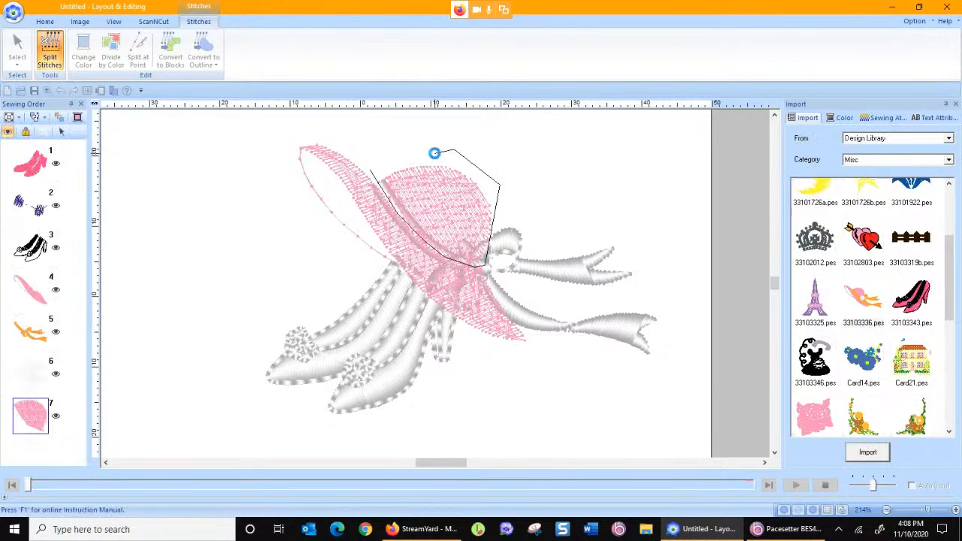
# - Move the split crown to fourth in the sewing order, ahead of the brim, and recolor it Violet (613)
pyautogui.moveTo(39, 424); pyautogui.dragTo(34, 293)
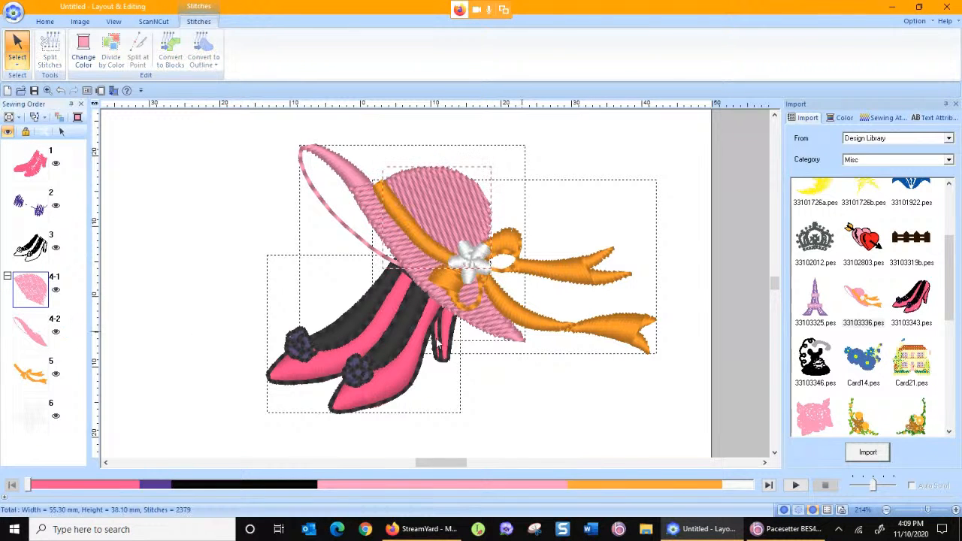
pyautogui.click(842, 118)
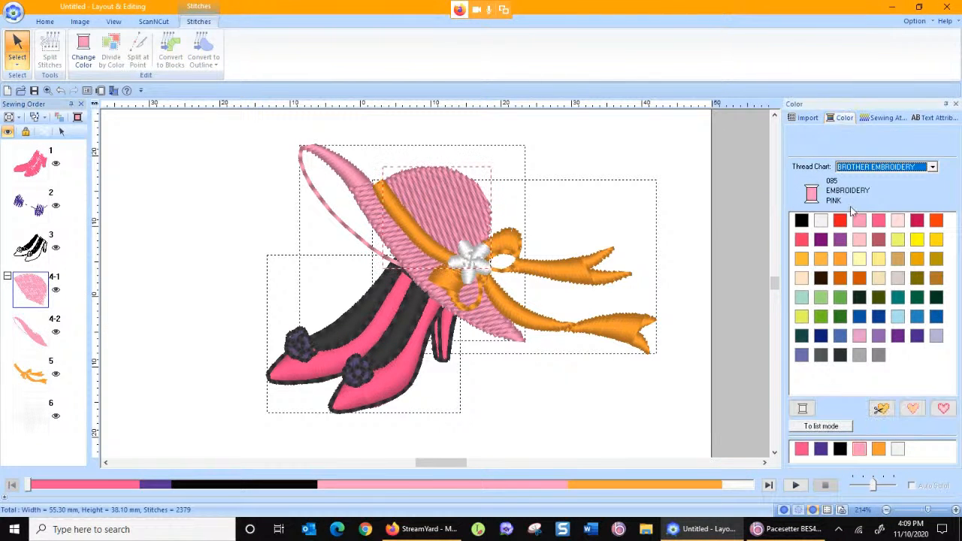
pyautogui.click(896, 336)
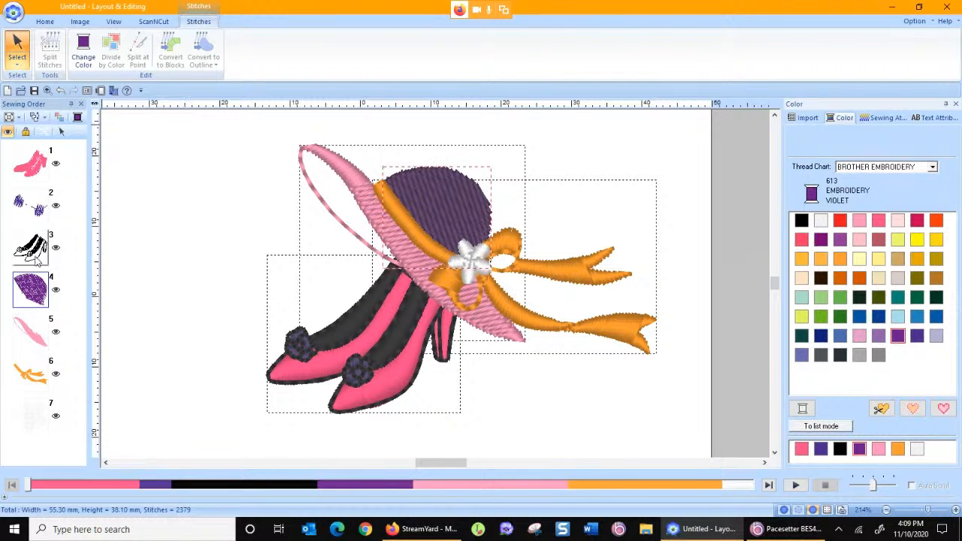
# - Convert the orange ribbon's stitches to blocks with Normal sensitivity
pyautogui.click(34, 333)
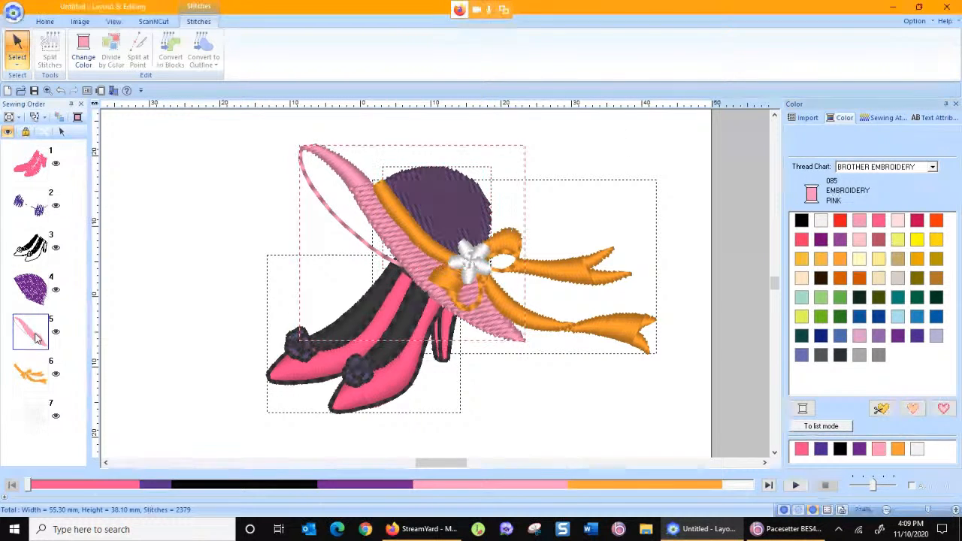
pyautogui.click(42, 382)
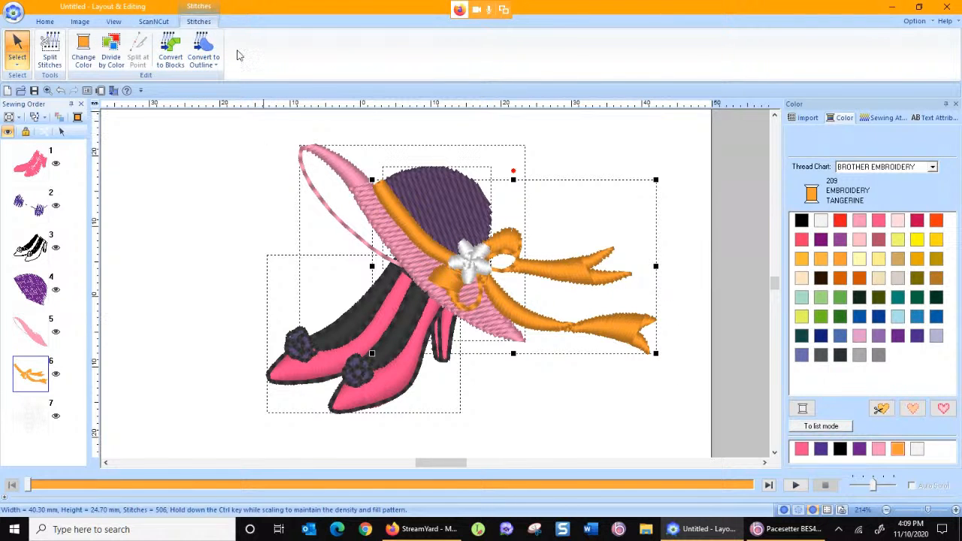
pyautogui.click(171, 56)
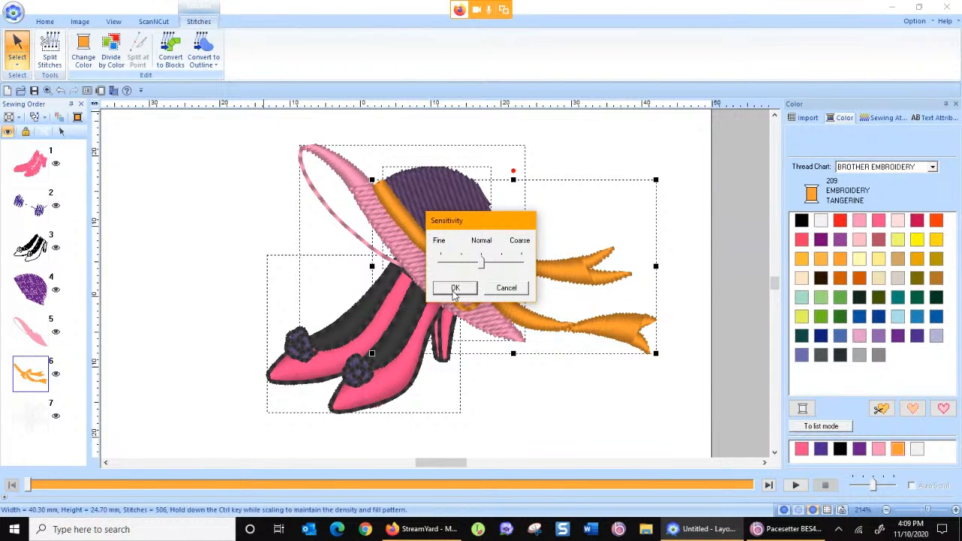
pyautogui.click(454, 289)
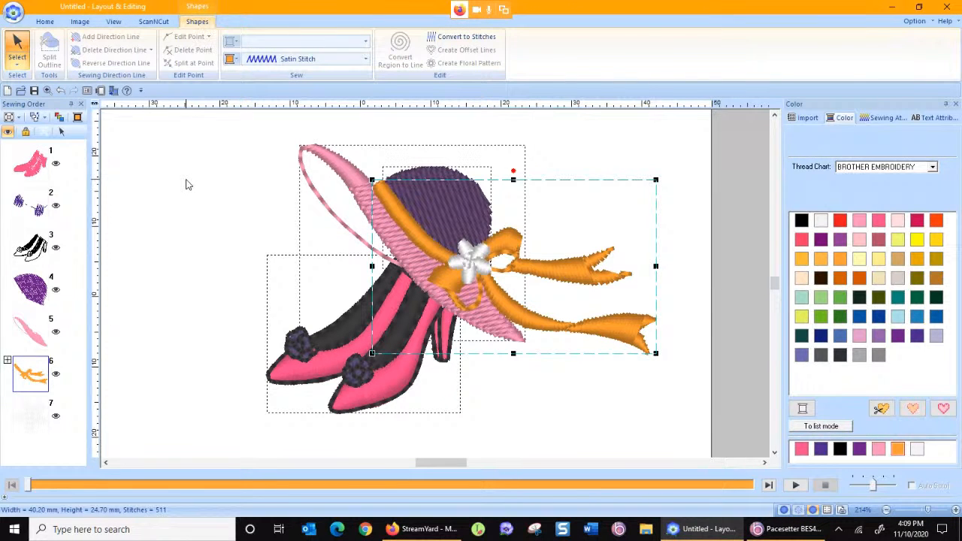
# - Try Concentric Circle, Fill and Piping Stitch on the ribbon, and return it to Satin Stitch
pyautogui.click(295, 60)
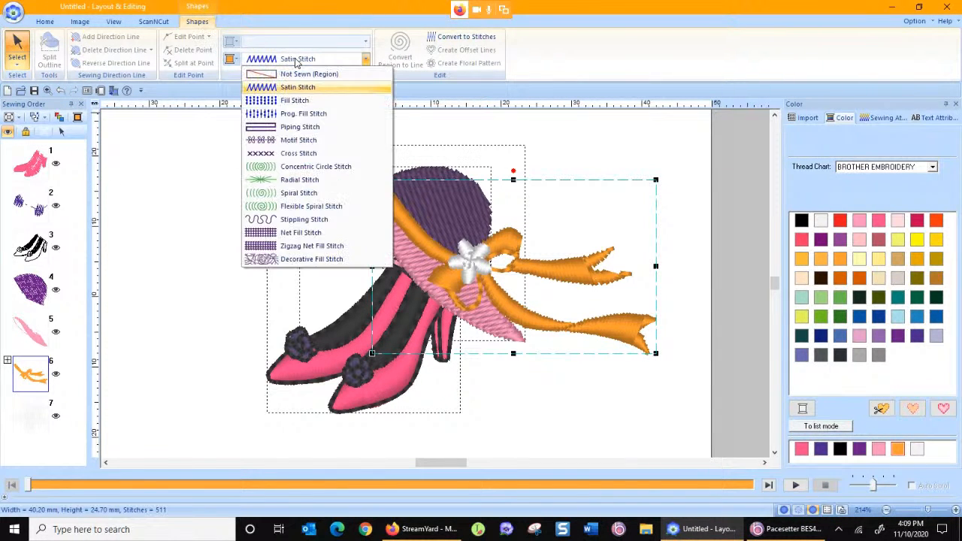
pyautogui.click(284, 166)
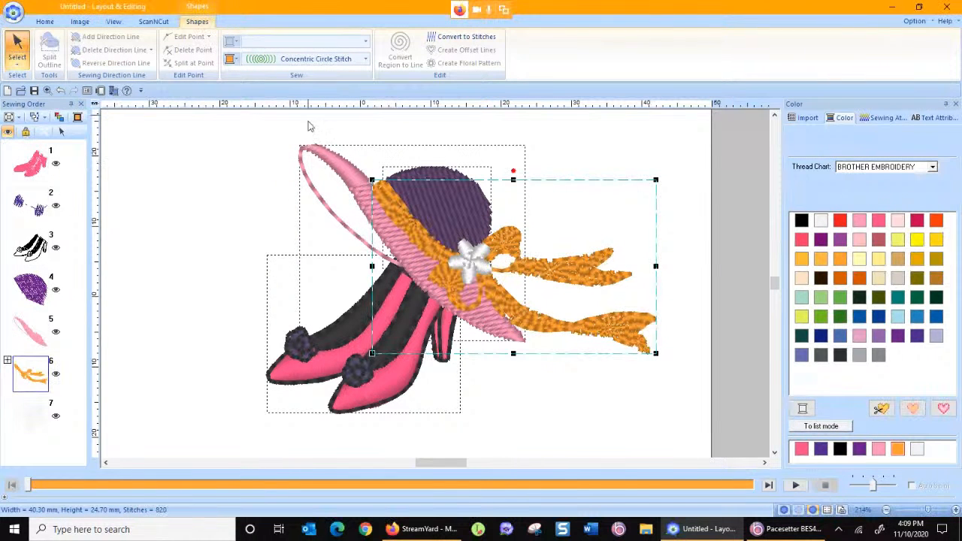
pyautogui.click(304, 60)
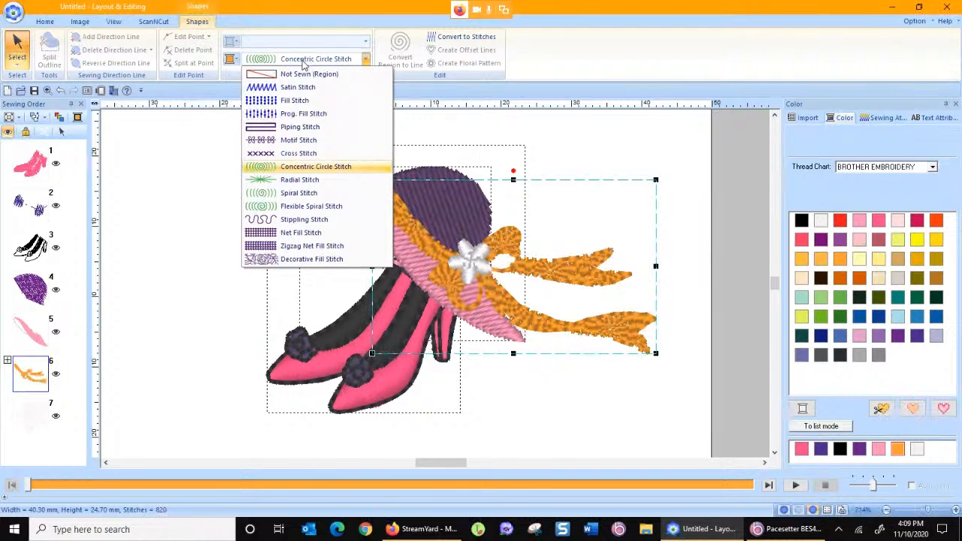
pyautogui.click(302, 101)
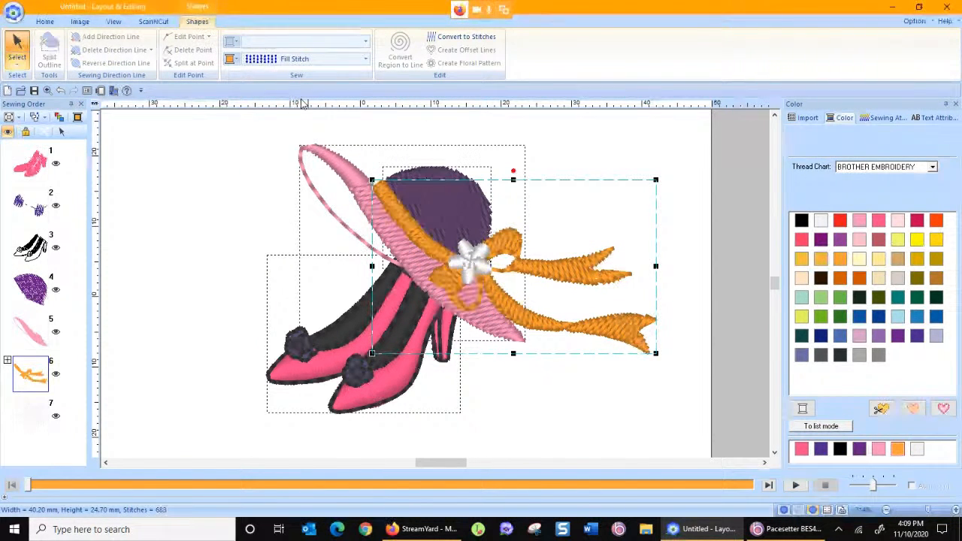
pyautogui.click(319, 60)
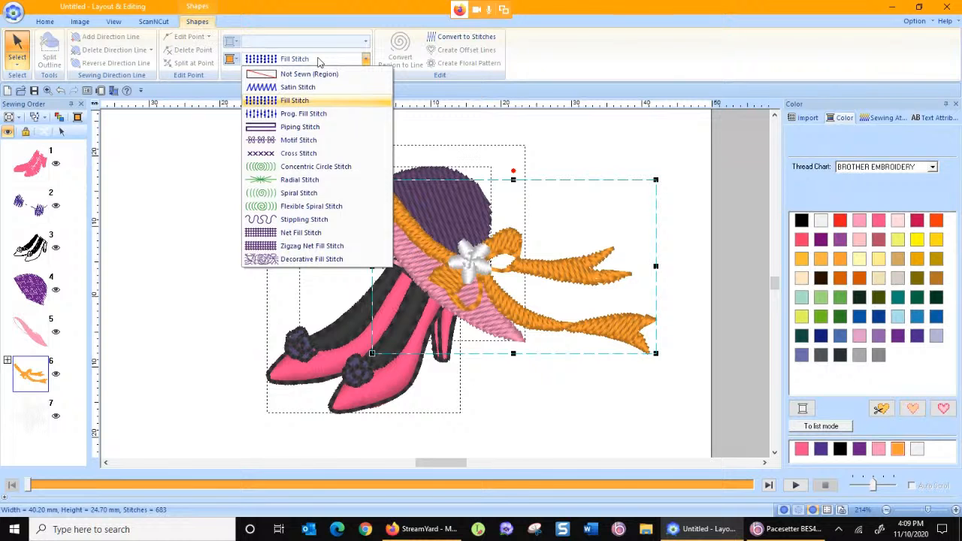
pyautogui.click(305, 127)
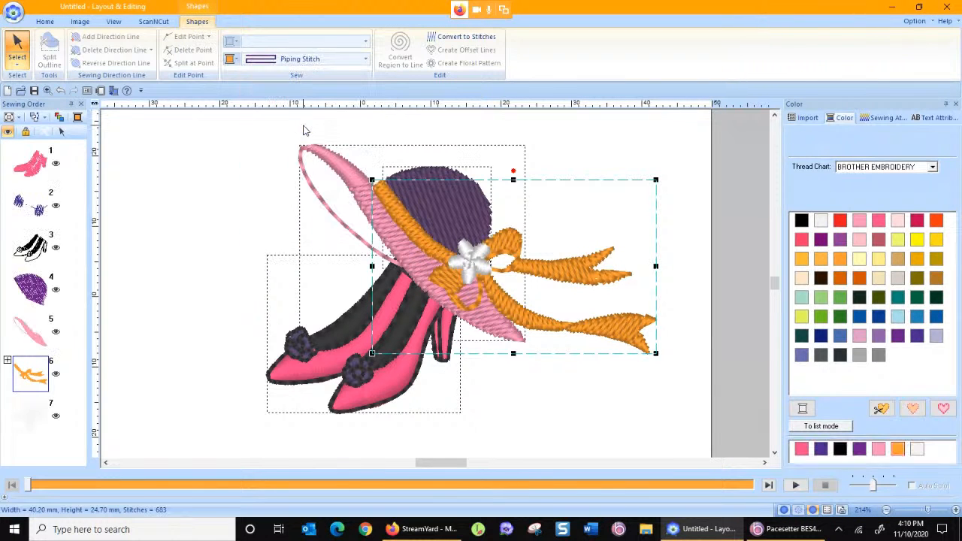
pyautogui.click(305, 61)
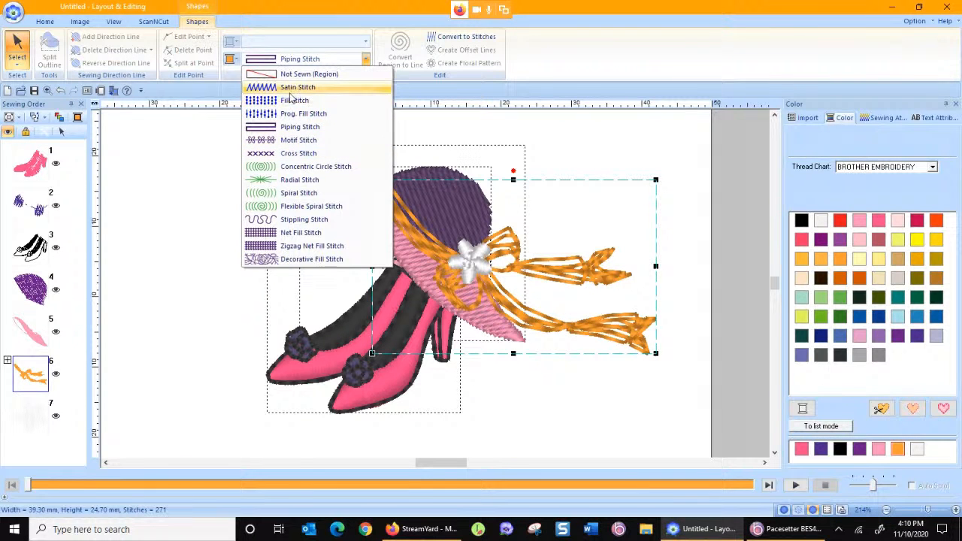
pyautogui.click(293, 87)
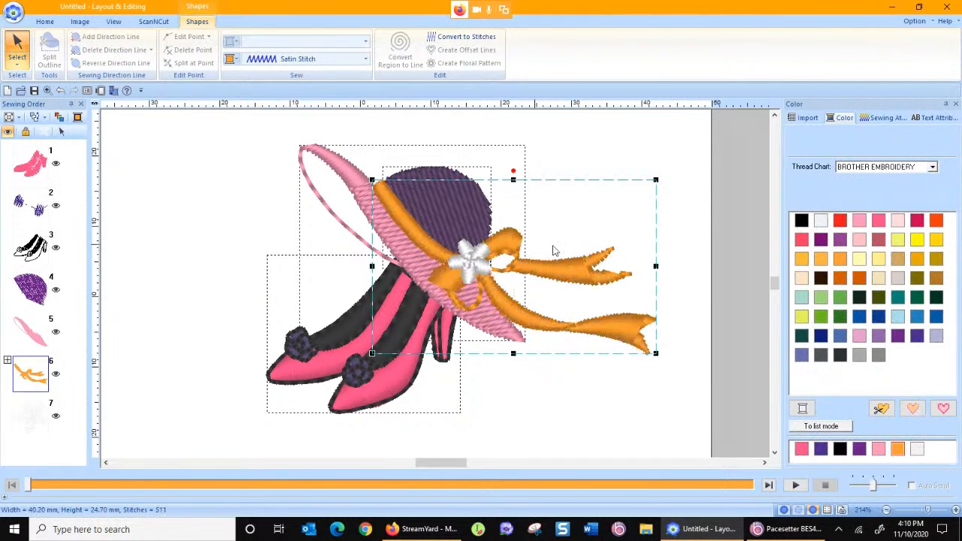
# - Set the ribbon's region density to 5.3 line/mm and enable under sewing
pyautogui.click(889, 118)
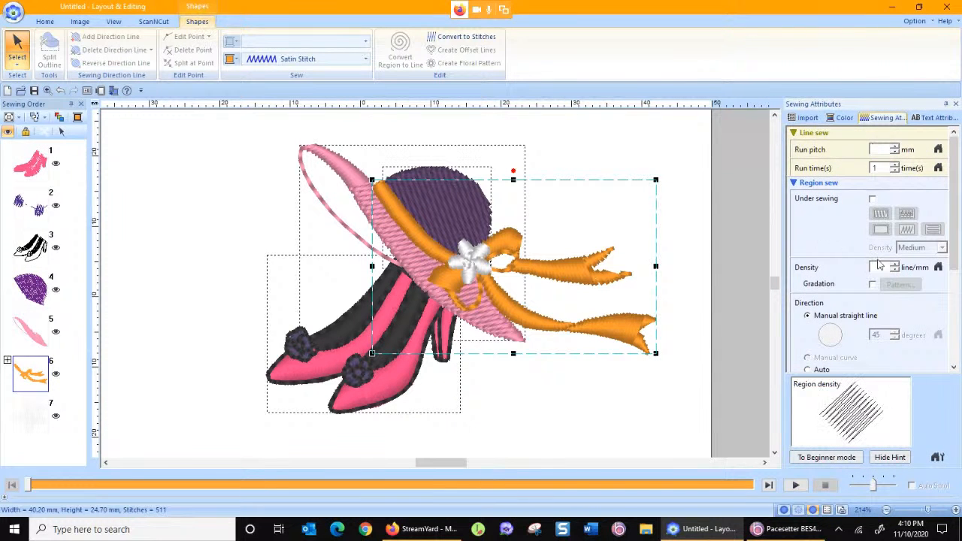
pyautogui.click(897, 266)
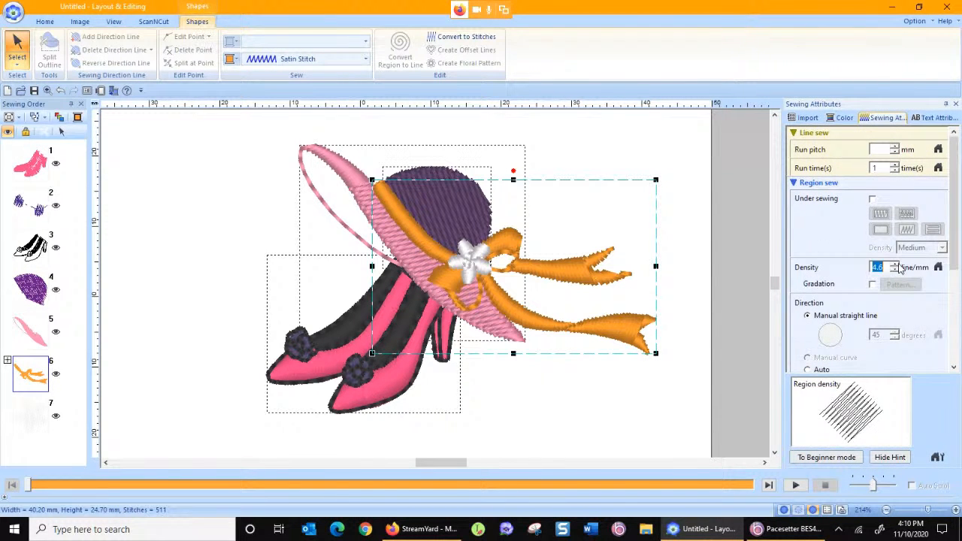
pyautogui.click(895, 264)
pyautogui.click(896, 265)
pyautogui.click(895, 265)
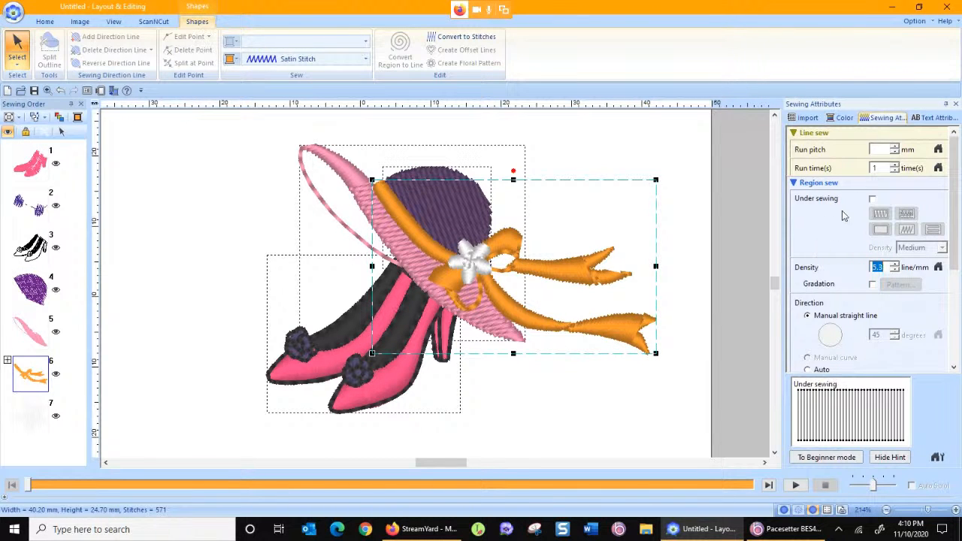
pyautogui.click(872, 199)
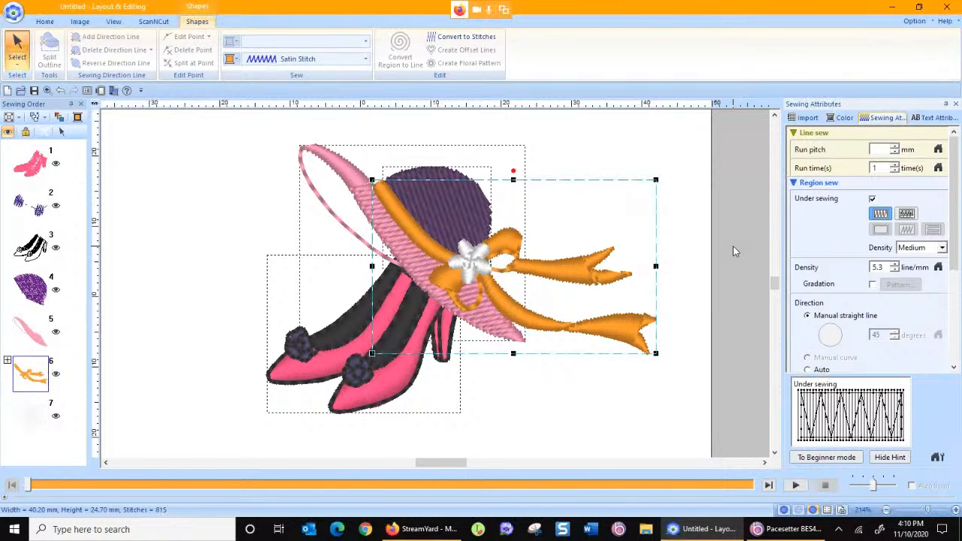
# - Extend the upper prong of the ribbon's upper forked tail outward by moving its tip and lower edge points
pyautogui.click(17, 65)
pyautogui.click(39, 94)
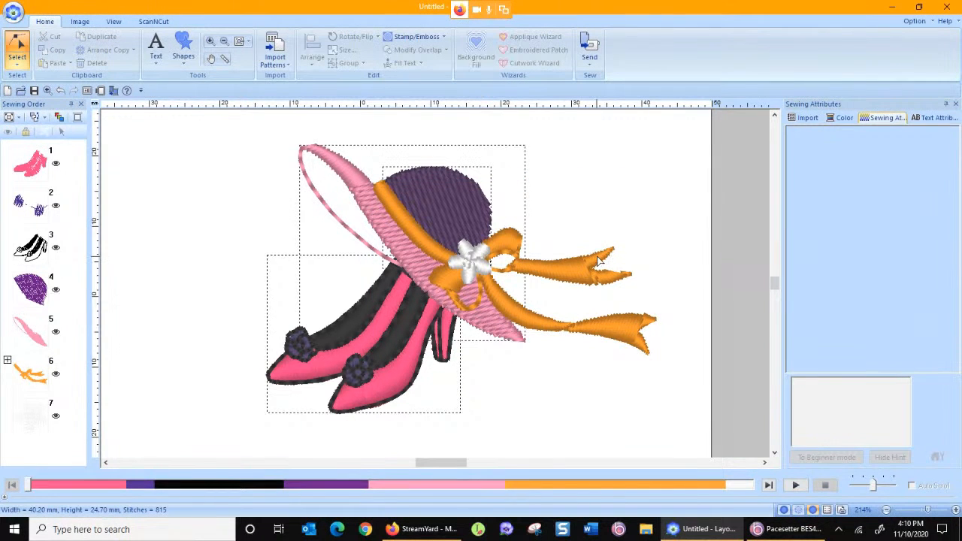
pyautogui.click(599, 260)
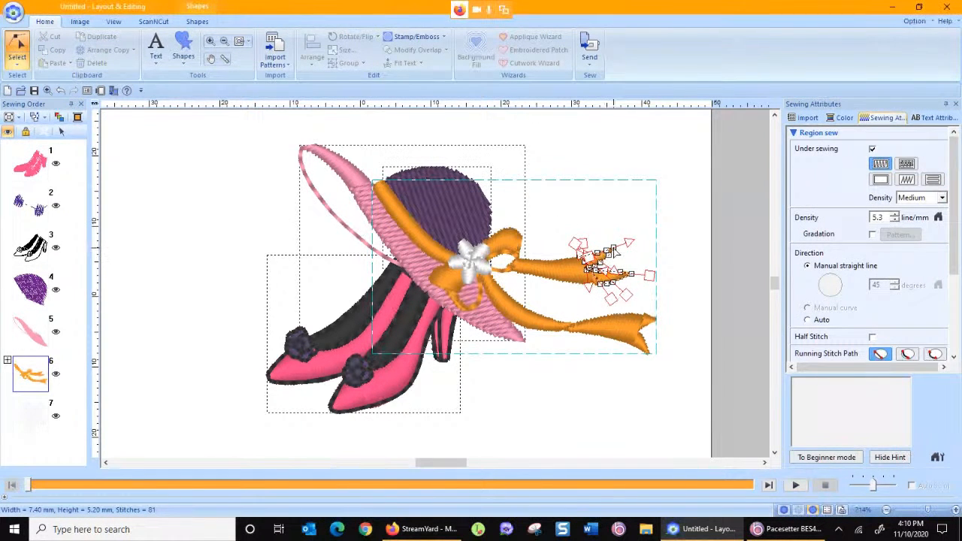
pyautogui.click(212, 43)
pyautogui.moveTo(524, 200); pyautogui.dragTo(656, 317)
pyautogui.click(18, 46)
pyautogui.moveTo(511, 244); pyautogui.dragTo(556, 200)
pyautogui.moveTo(493, 275); pyautogui.dragTo(505, 268)
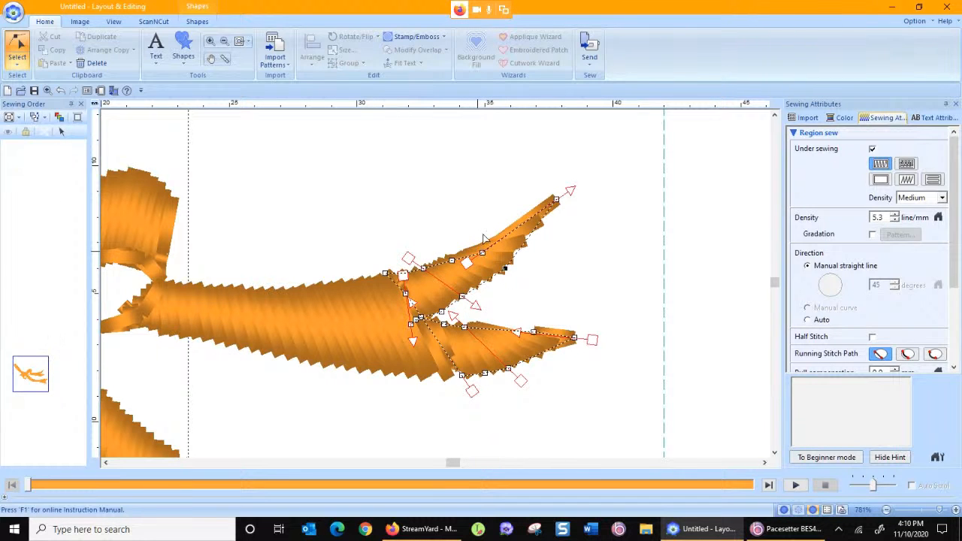
# - Add a point on the upper prong's top edge near the tip and adjust the neighboring point to curve the edge
pyautogui.click(518, 221)
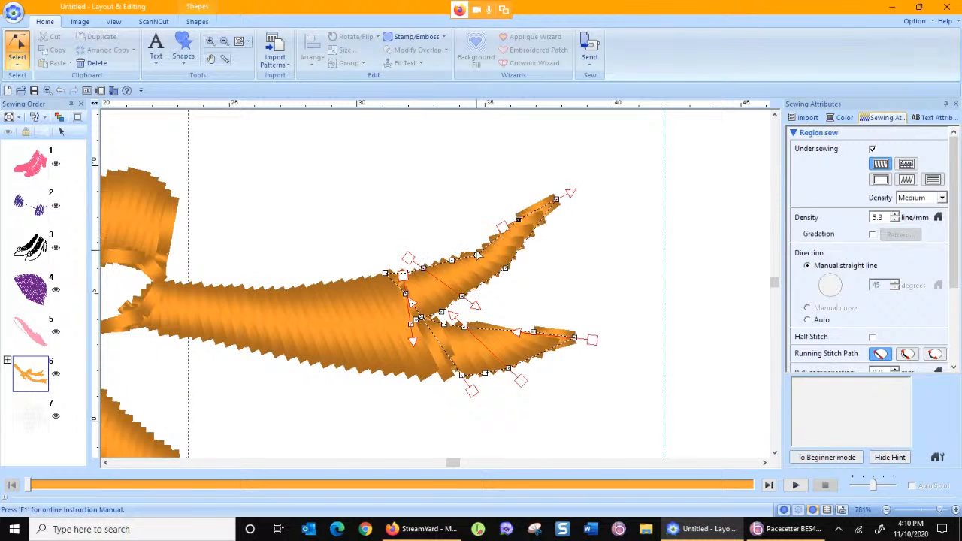
pyautogui.moveTo(502, 227); pyautogui.dragTo(513, 210)
pyautogui.click(477, 256)
# - Lengthen the lower prong of the forked tail, tilt its stitch direction line, and reshape its edges, adding a point near the tip
pyautogui.click(574, 338)
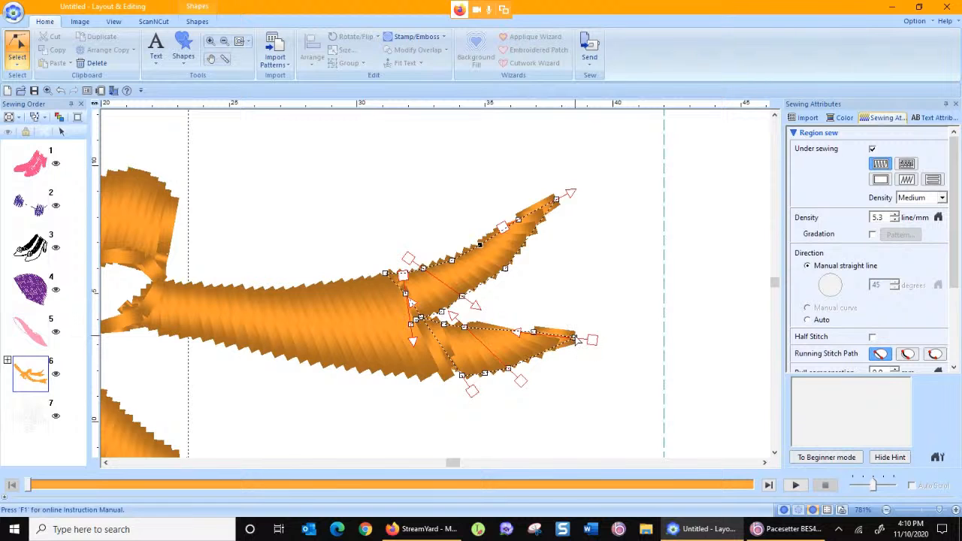
pyautogui.moveTo(599, 338); pyautogui.dragTo(630, 323)
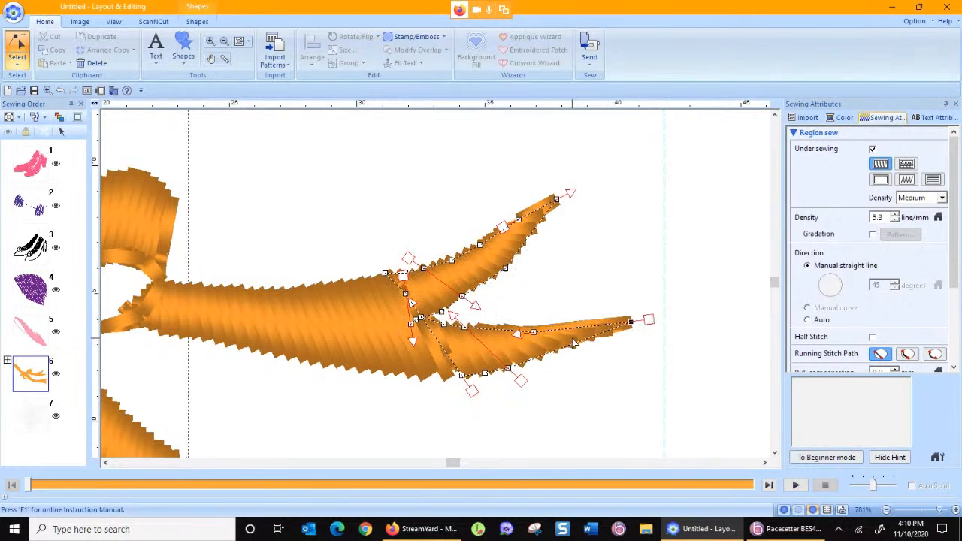
pyautogui.moveTo(521, 382); pyautogui.dragTo(503, 398)
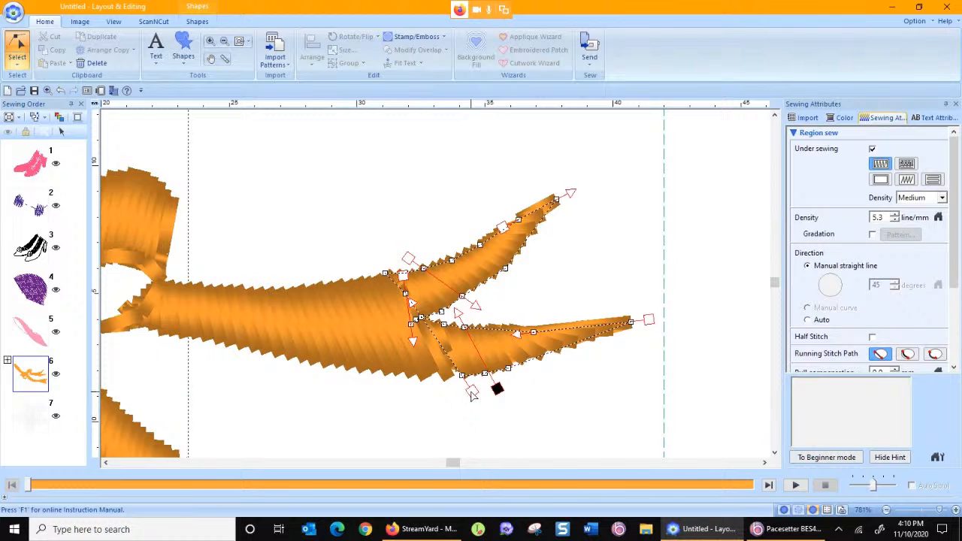
pyautogui.moveTo(463, 375); pyautogui.dragTo(456, 375)
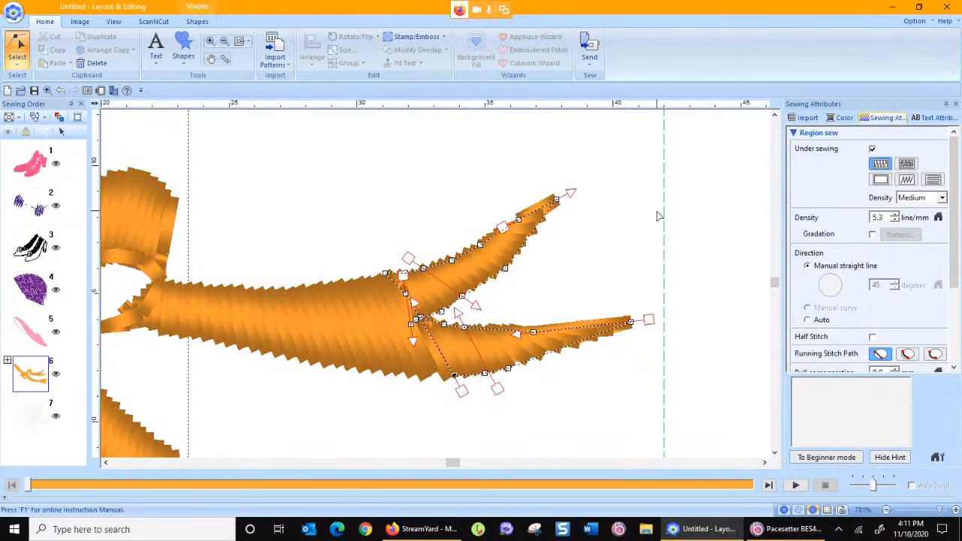
pyautogui.click(530, 332)
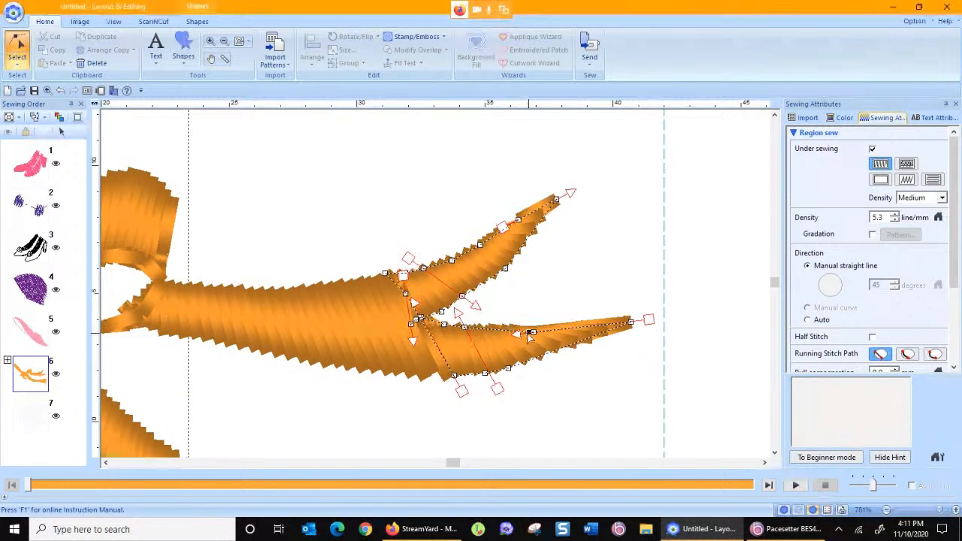
pyautogui.click(602, 319)
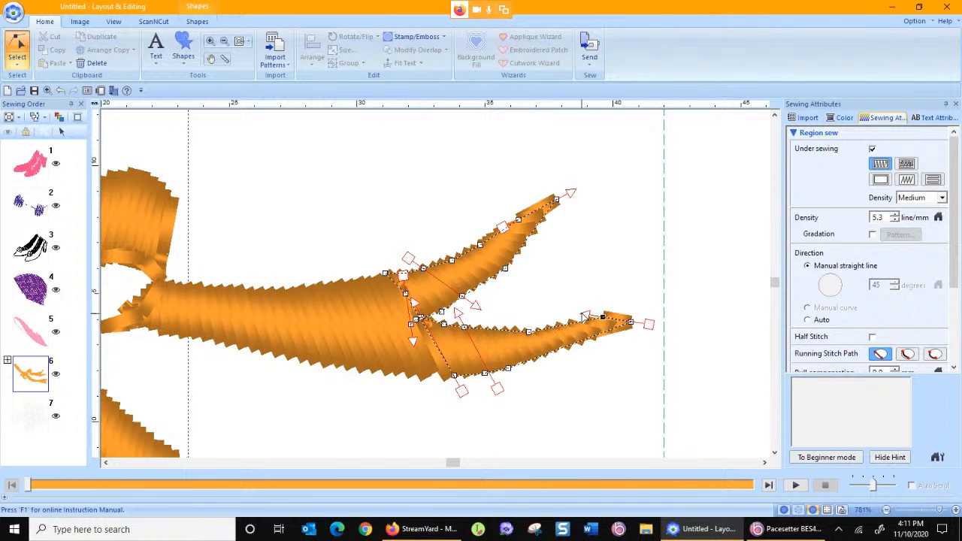
# - Move the edge point near the lower prong's tip outward to narrow the tip, and return to whole-object selection
pyautogui.moveTo(603, 317); pyautogui.dragTo(621, 317)
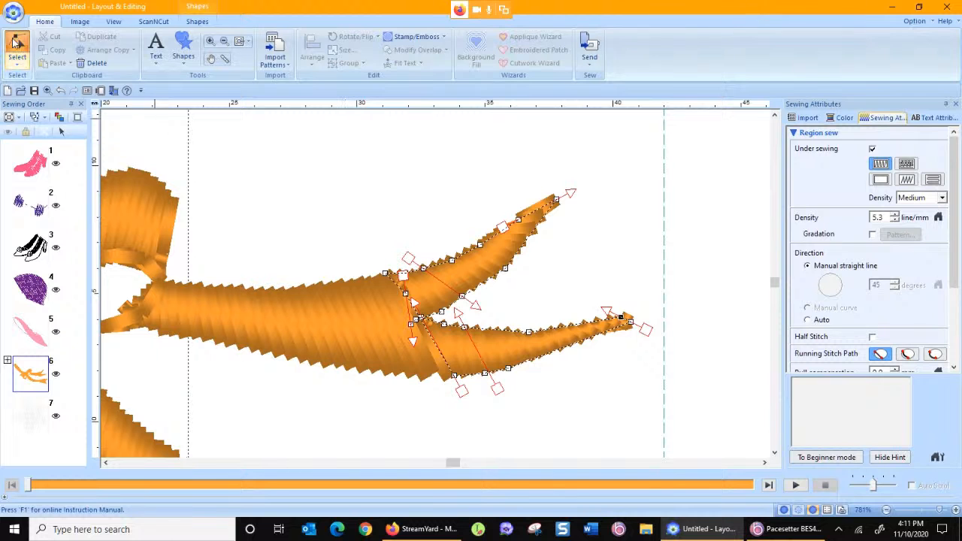
pyautogui.click(17, 43)
pyautogui.click(20, 94)
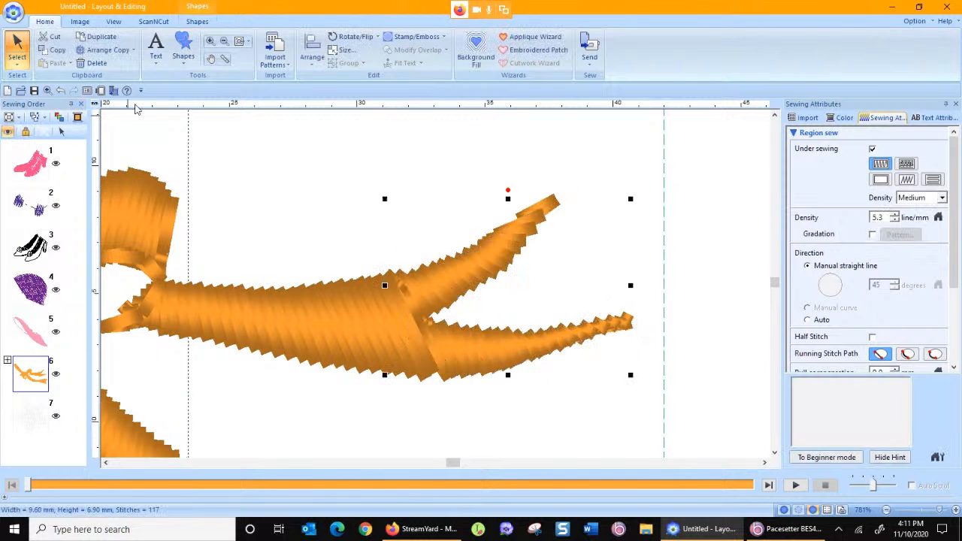
# - Select the white flower at the ribbon's knot and examine it up close along with its stitch editing options
pyautogui.click(31, 406)
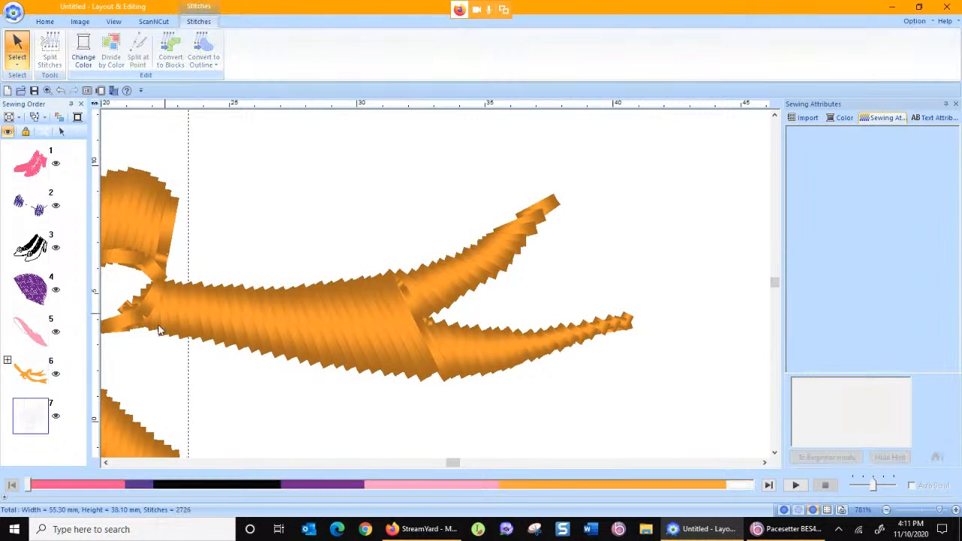
pyautogui.click(45, 21)
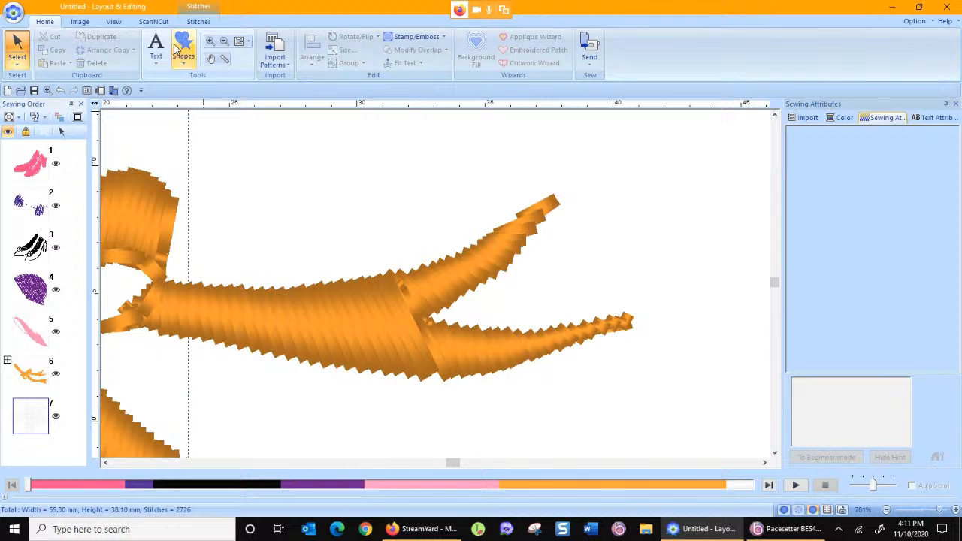
pyautogui.click(246, 43)
pyautogui.click(259, 69)
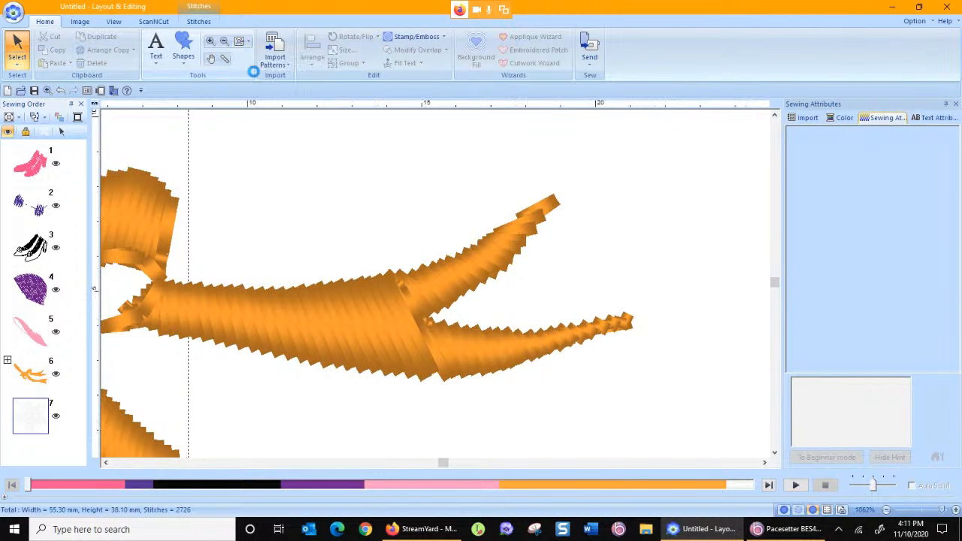
pyautogui.click(198, 21)
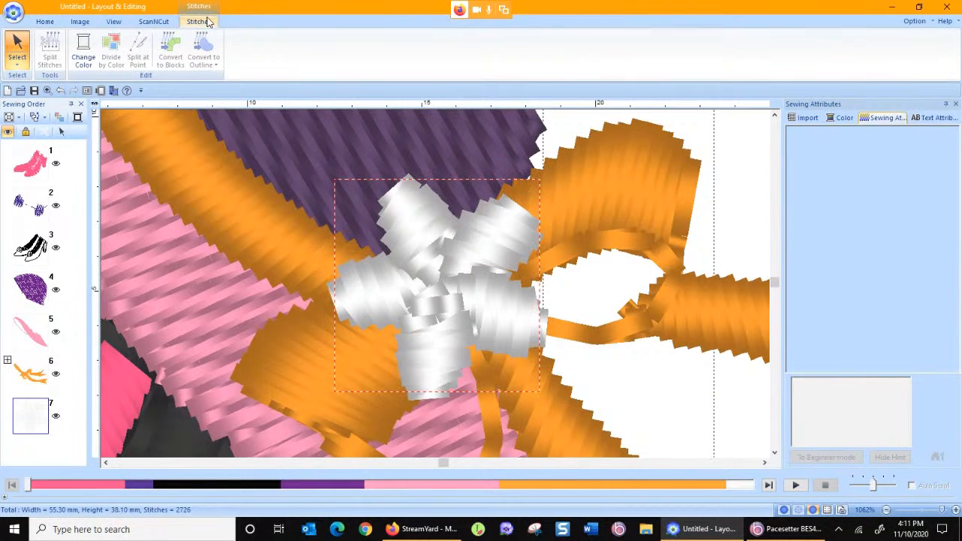
pyautogui.click(61, 134)
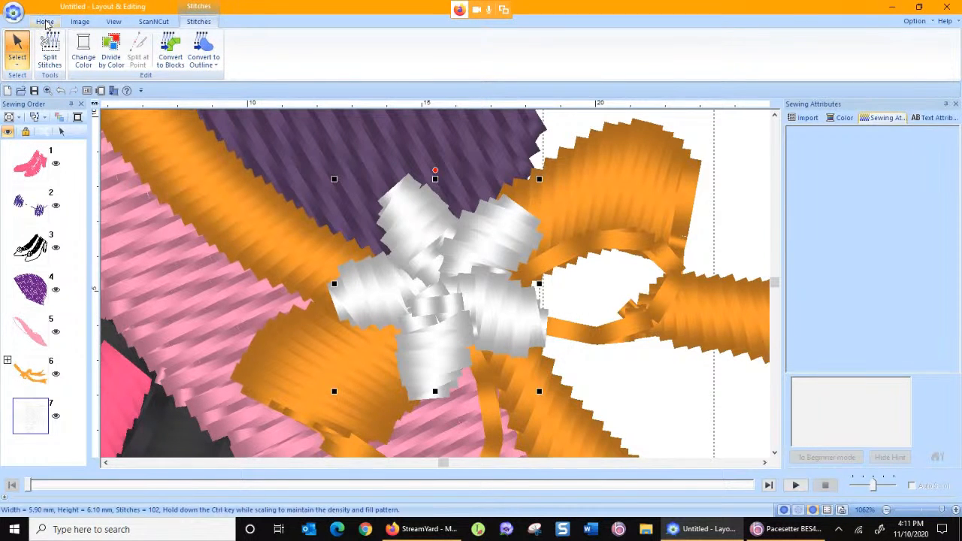
# - Start a new blank design without saving the current one and bring up the Design Library for importing
pyautogui.click(7, 91)
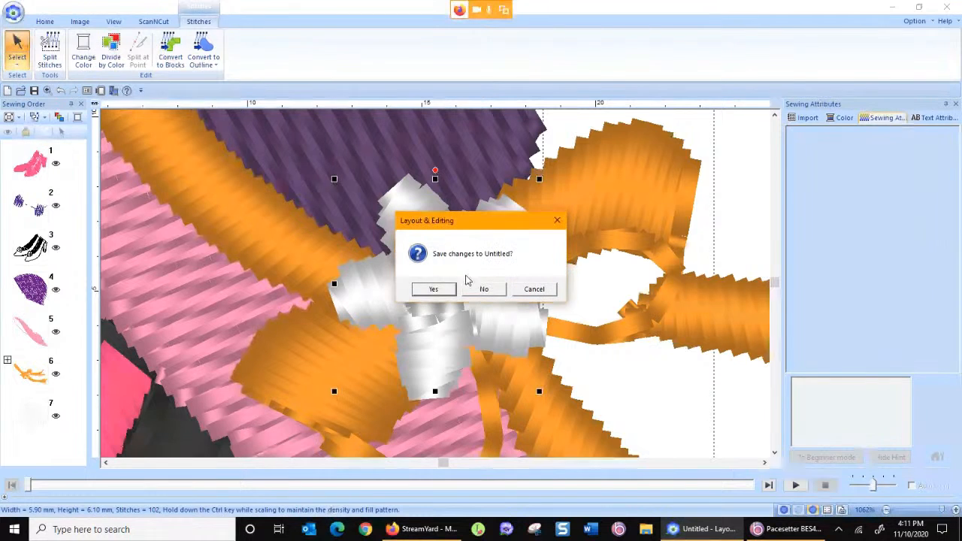
pyautogui.click(484, 289)
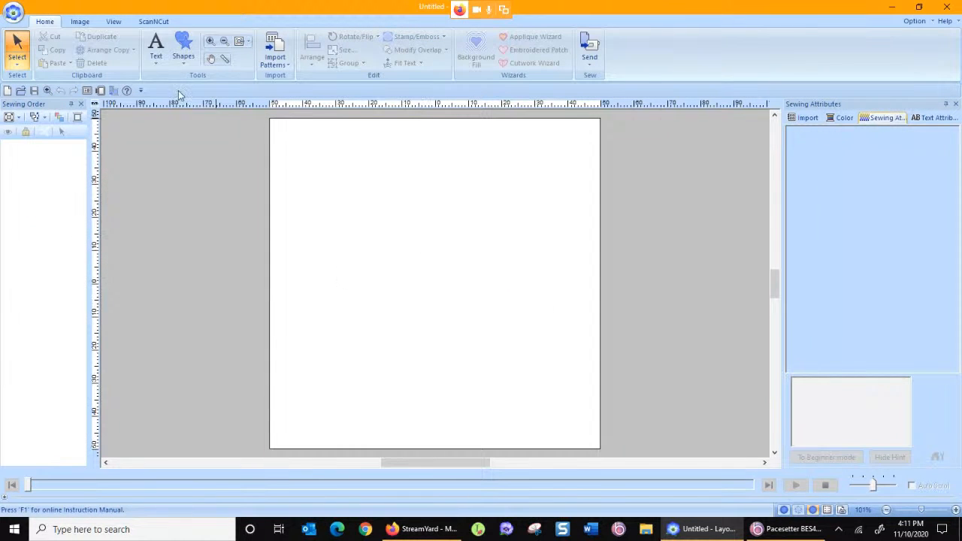
pyautogui.click(808, 119)
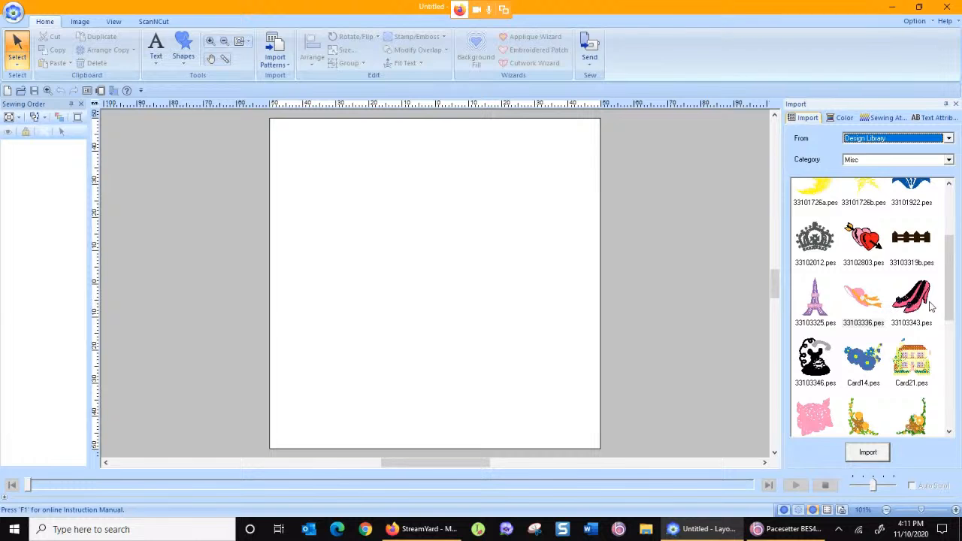
# - Browse the Misc and Sports categories of the Design Library for a design to import
pyautogui.scroll(-5, 931, 305)
pyautogui.scroll(-1, 856, 293)
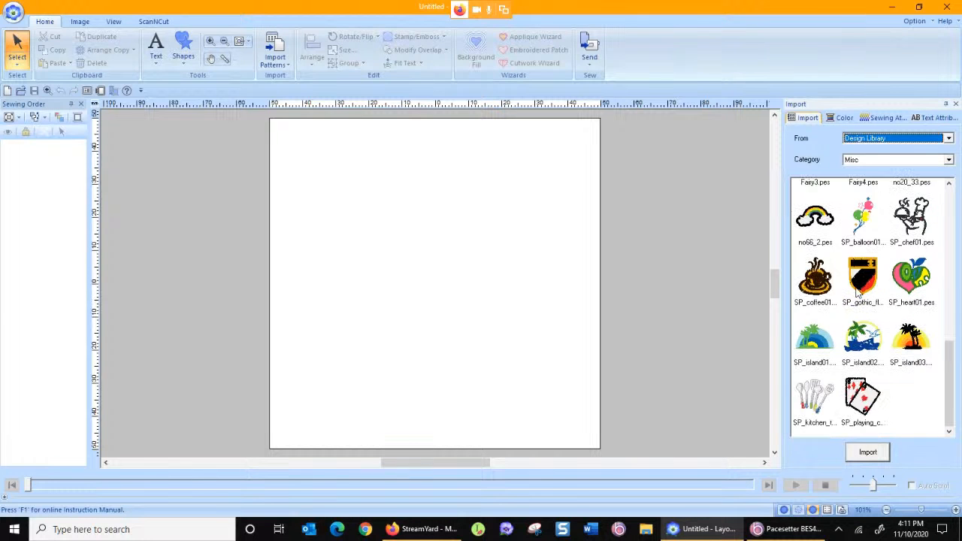
pyautogui.scroll(8, 845, 314)
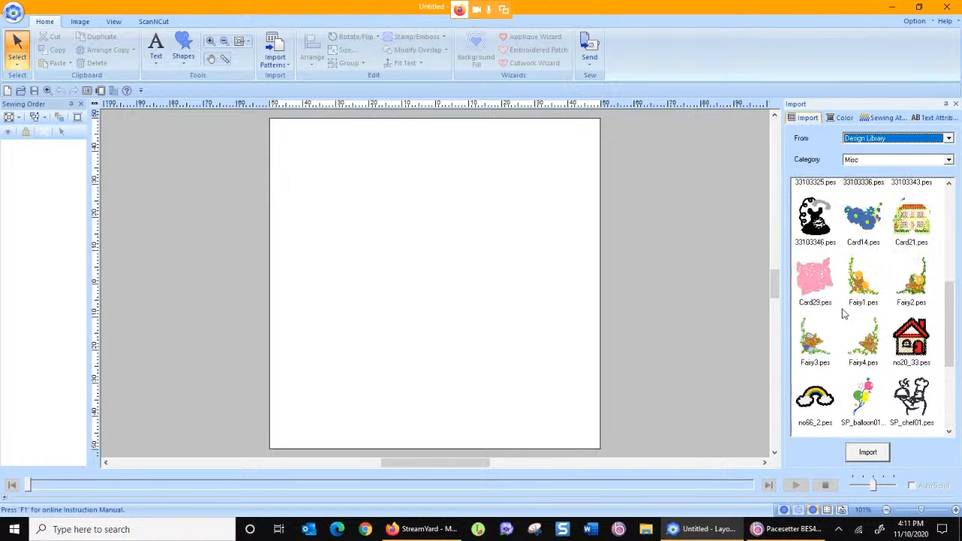
pyautogui.click(885, 160)
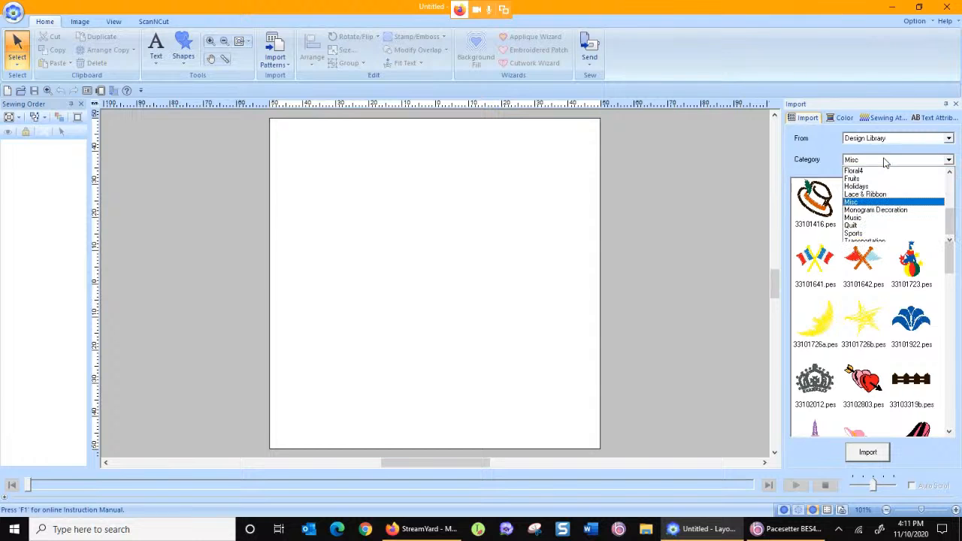
pyautogui.click(853, 234)
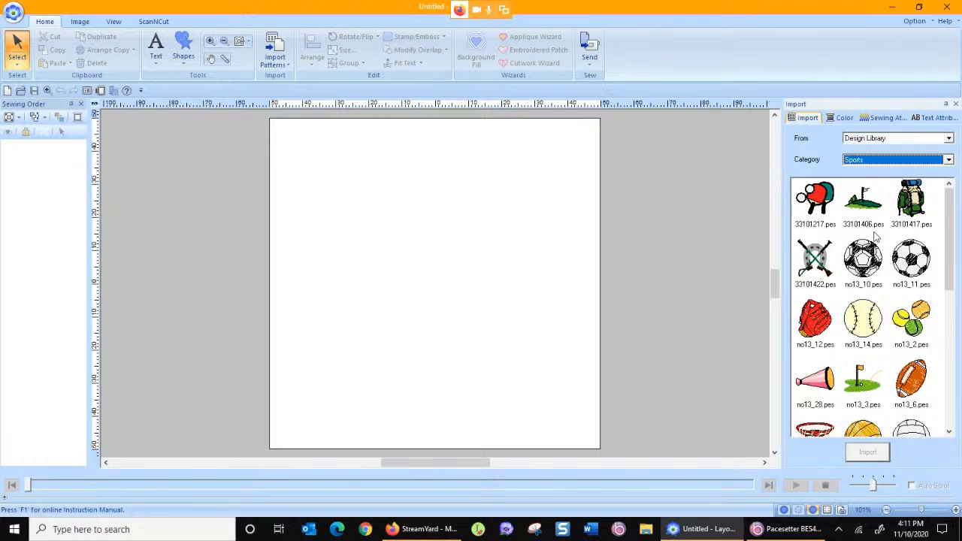
pyautogui.scroll(-3, 876, 237)
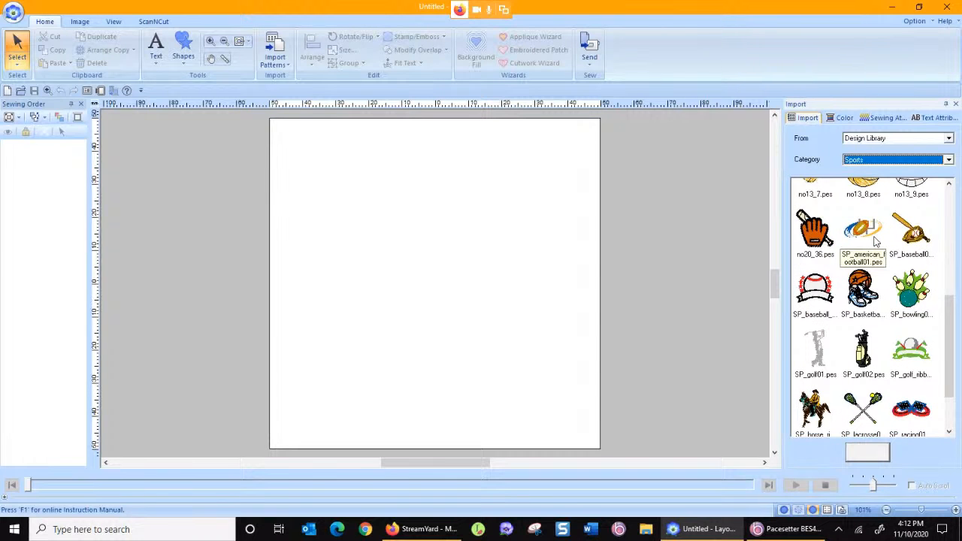
pyautogui.scroll(-1, 876, 248)
pyautogui.scroll(10, 876, 260)
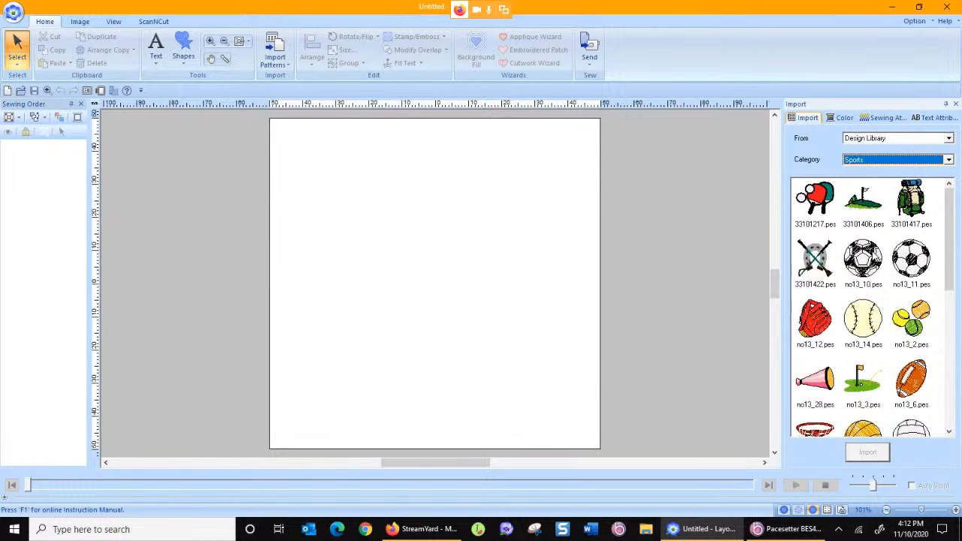
# - Import the two-flower design 33100116.pes from the Design Library's Floral2 category onto the page
pyautogui.click(868, 160)
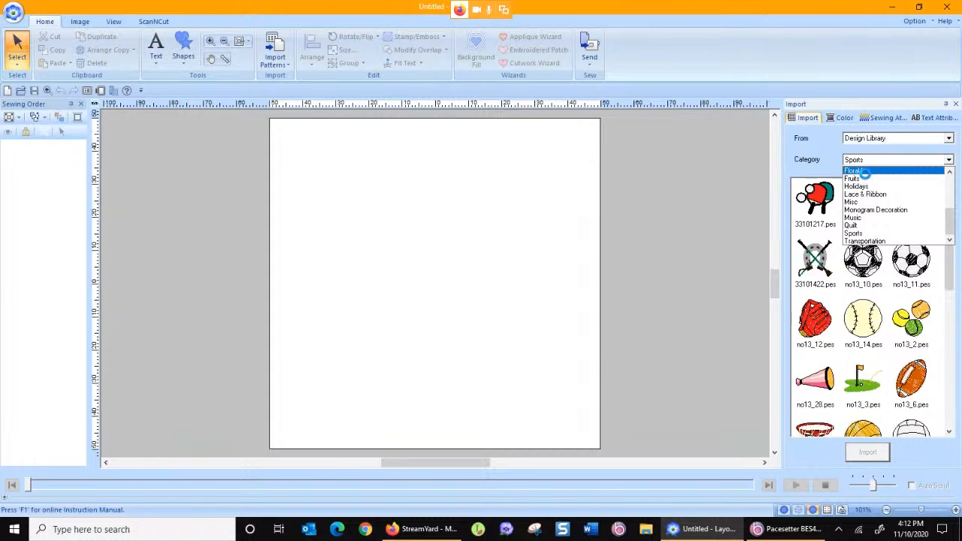
pyautogui.click(864, 171)
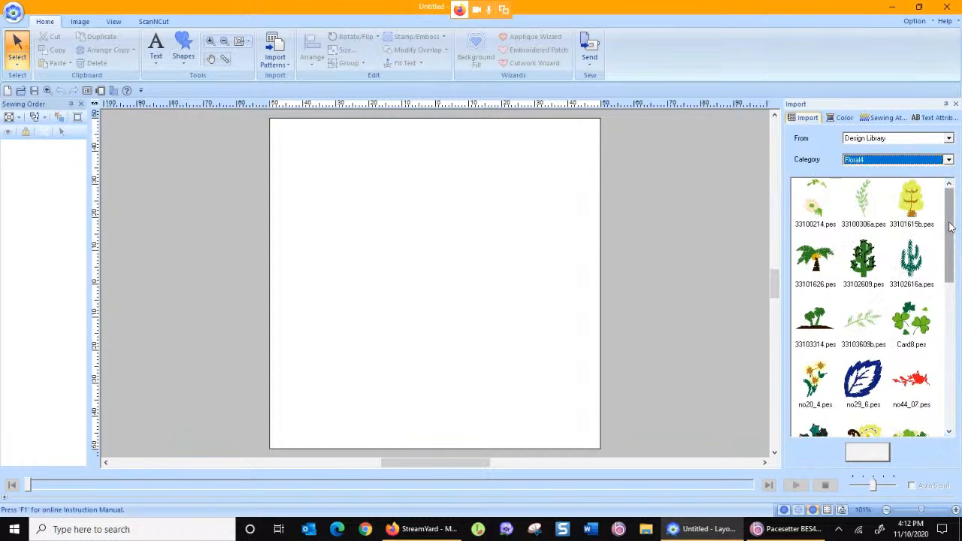
pyautogui.click(918, 159)
pyautogui.click(949, 172)
pyautogui.click(949, 173)
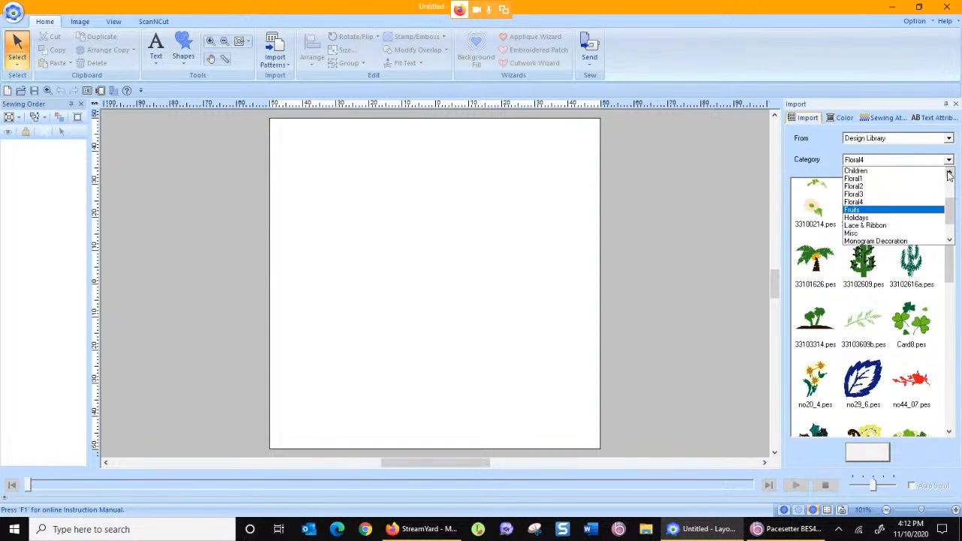
pyautogui.click(854, 186)
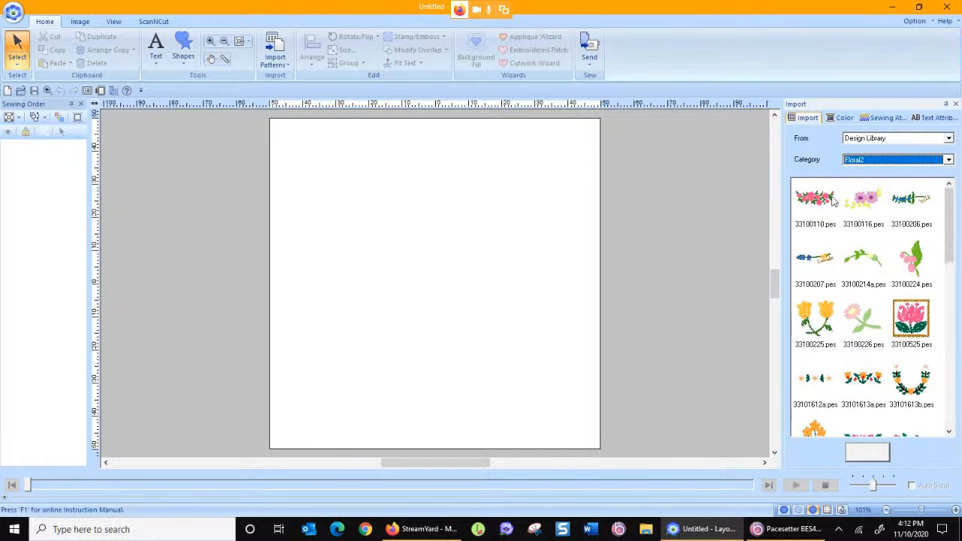
pyautogui.moveTo(872, 198); pyautogui.dragTo(413, 248)
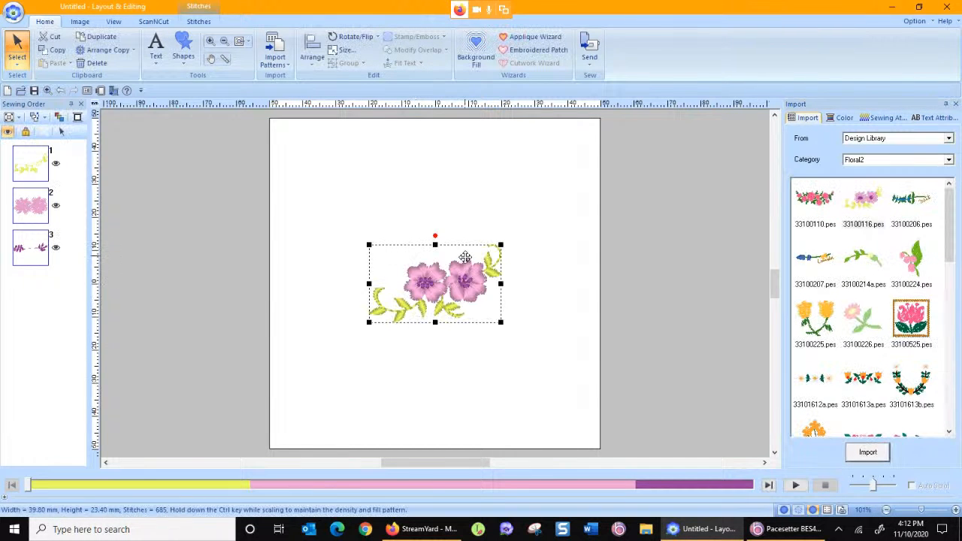
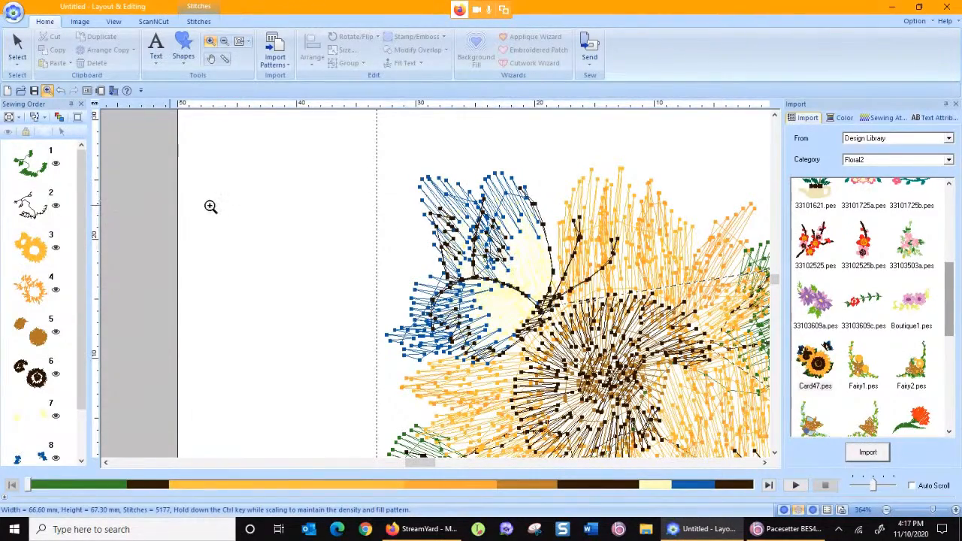
# - Split the butterfly off the sunflower design by enclosing it in a Split Stitches outline
pyautogui.click(198, 21)
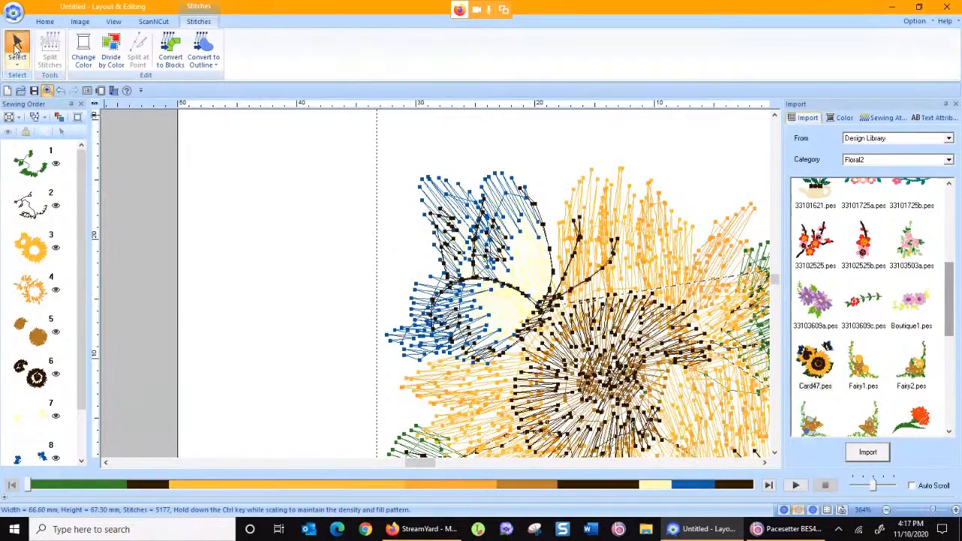
pyautogui.click(17, 49)
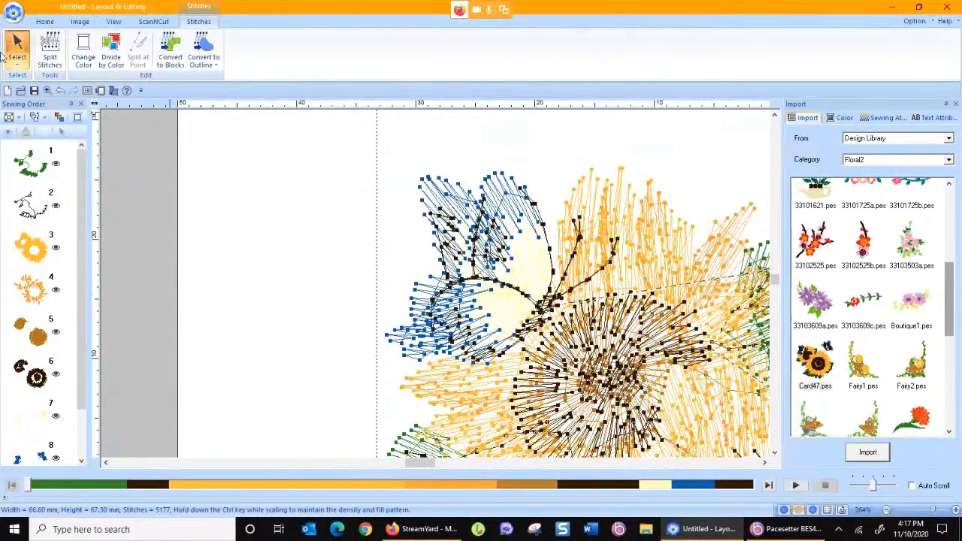
pyautogui.click(48, 50)
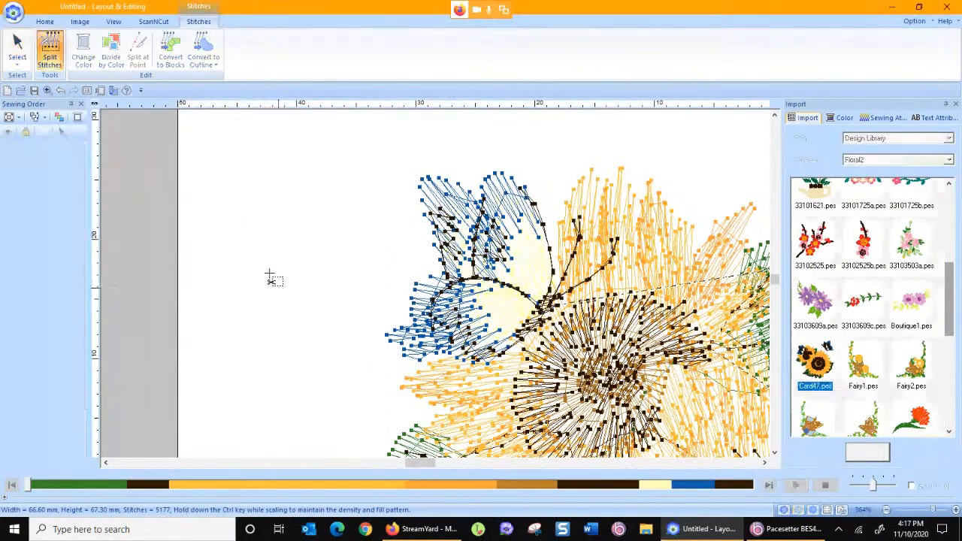
pyautogui.click(374, 350)
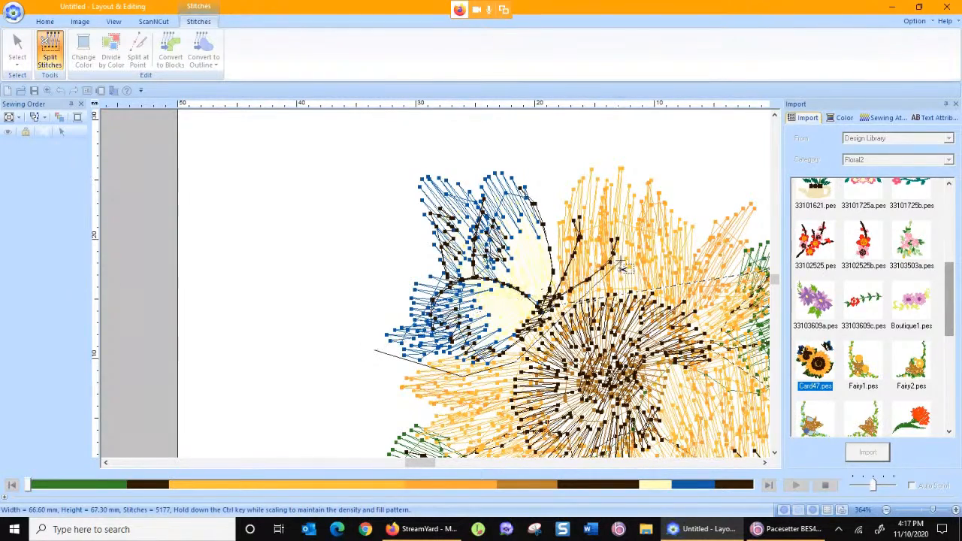
pyautogui.click(627, 208)
pyautogui.click(397, 148)
pyautogui.doubleClick(369, 251)
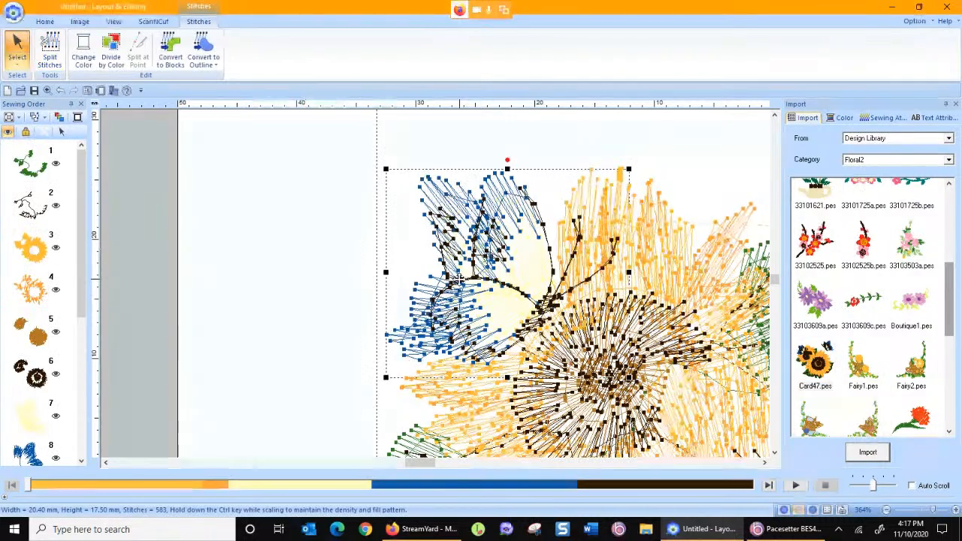
# - Try deleting the split-off butterfly section and undo the deletion
pyautogui.press('Delete')
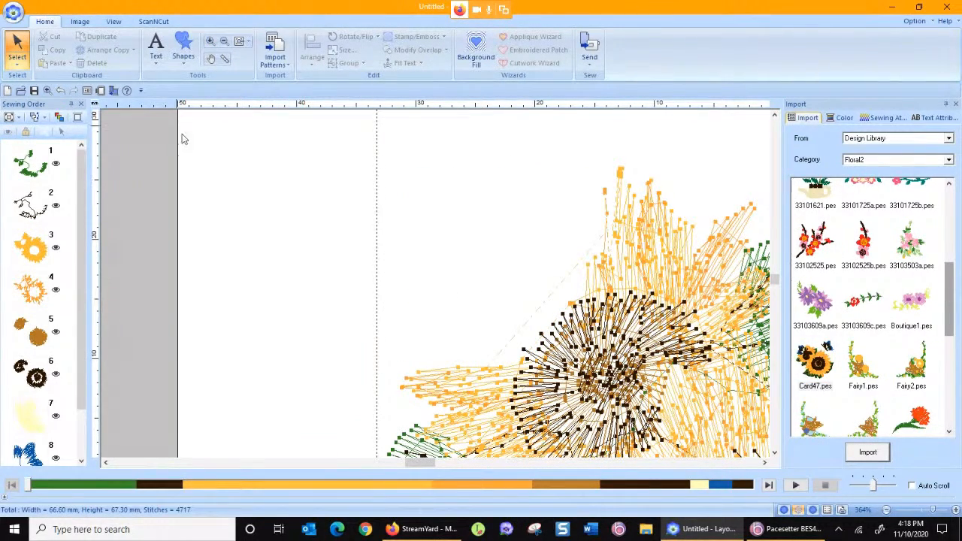
pyautogui.click(60, 90)
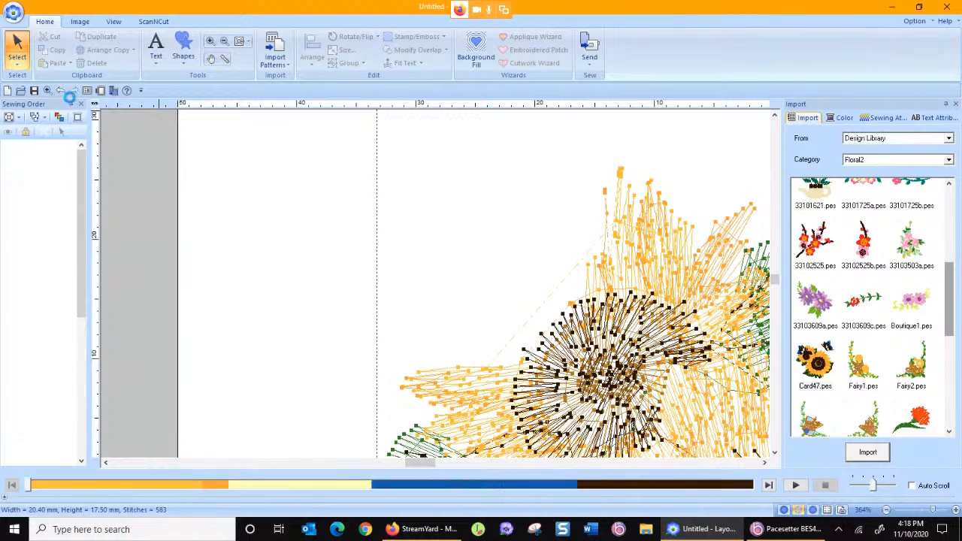
# - Delete the rest of the sunflower design, keeping only the split-off butterfly section
pyautogui.hotkey('ctrl', 'a')
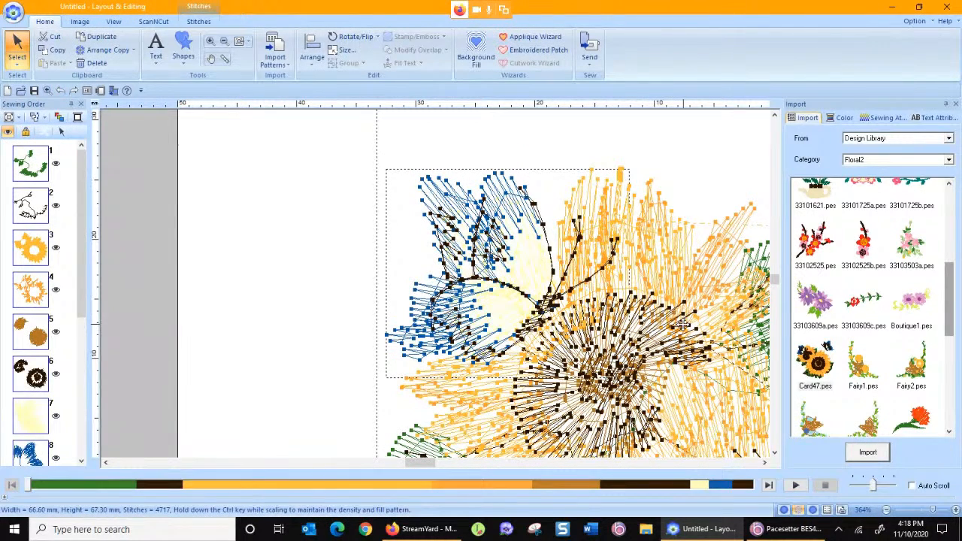
pyautogui.press('Delete')
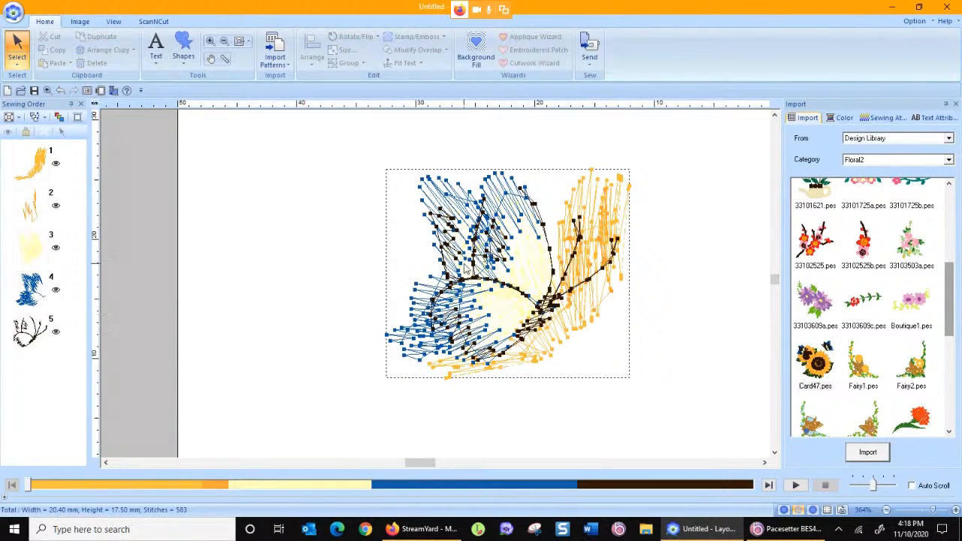
# - Delete the two leftover orange petal color sections from the split-off butterfly by removing their stitch points, keeping the cream, blue and black sections
pyautogui.click(470, 259)
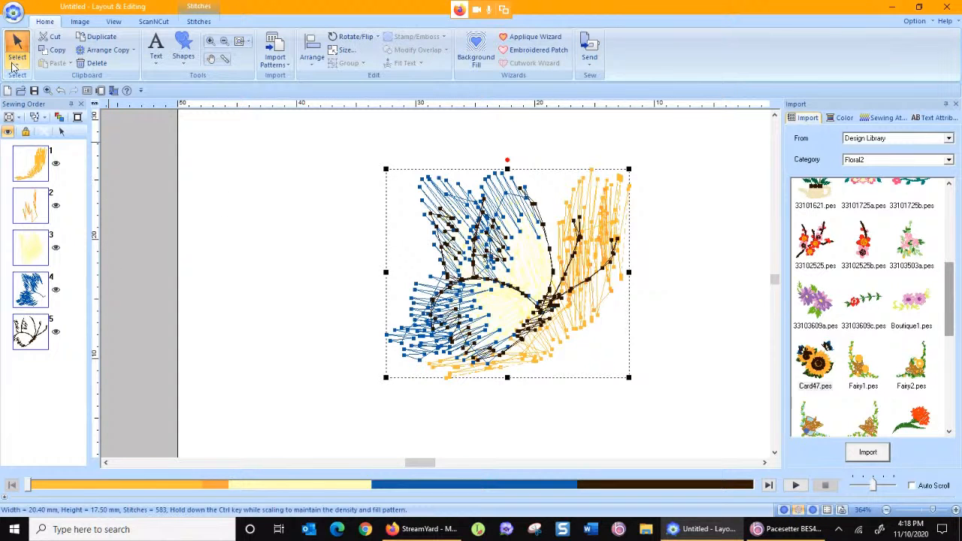
pyautogui.click(12, 66)
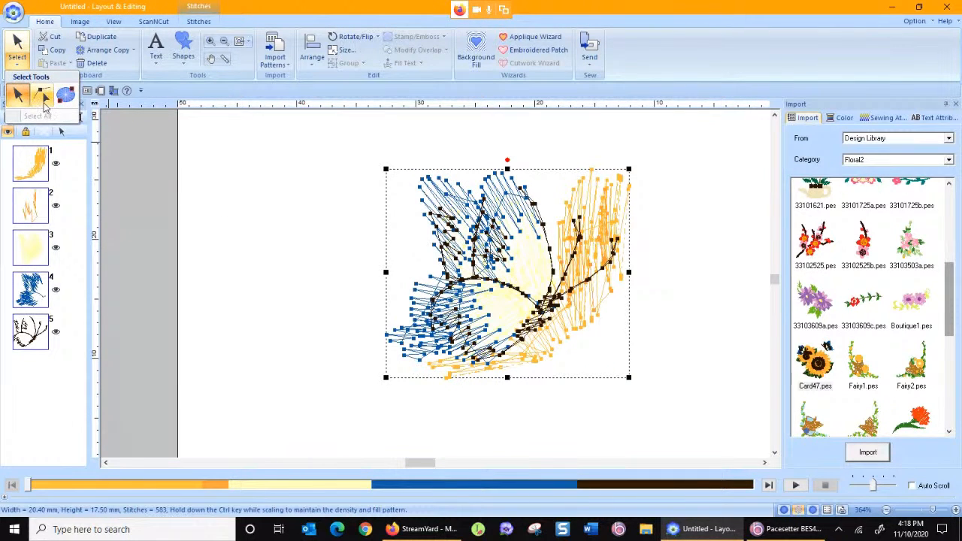
pyautogui.click(44, 95)
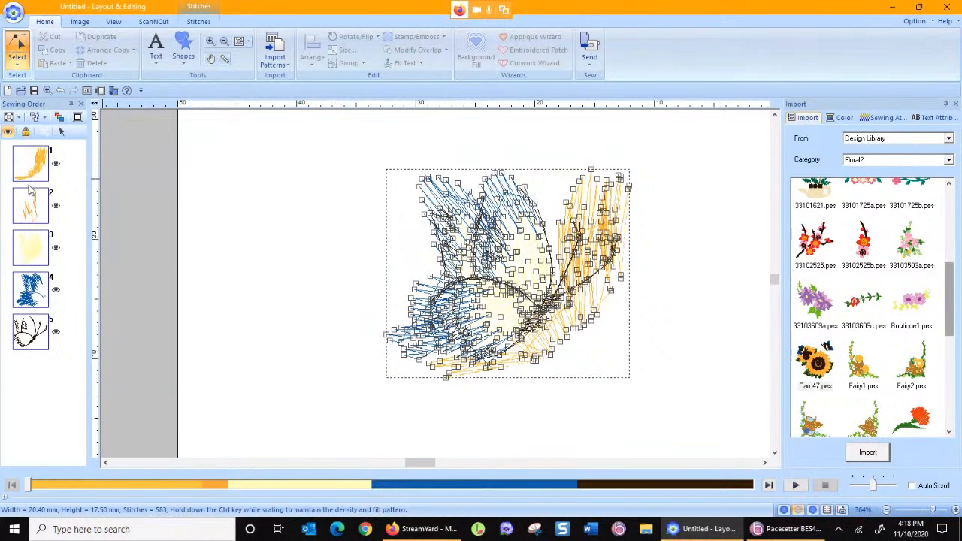
pyautogui.press('Tab')
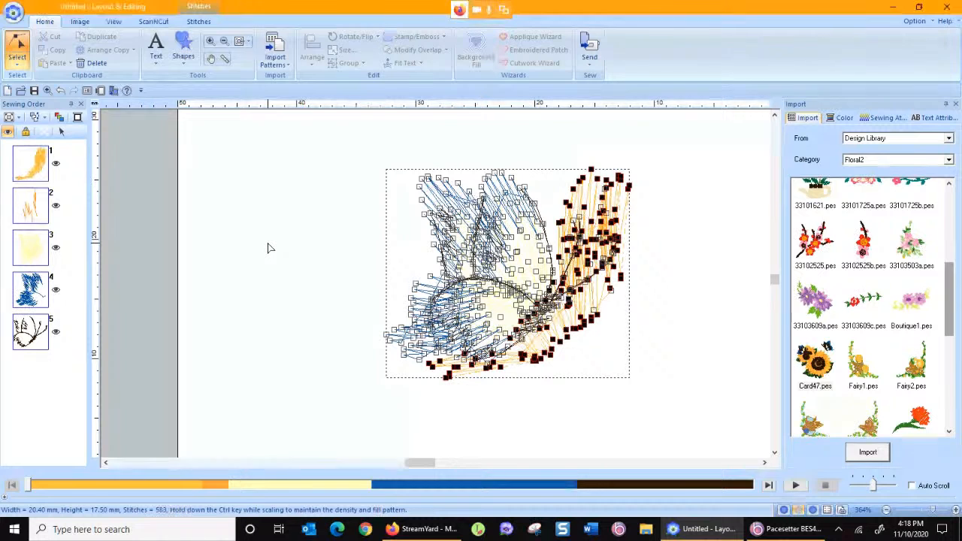
pyautogui.press('Delete')
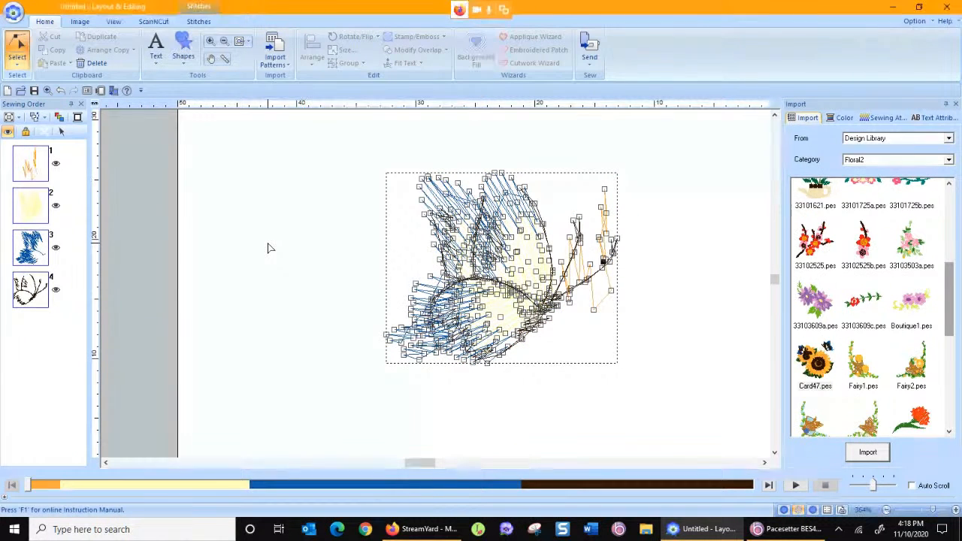
pyautogui.press('Tab')
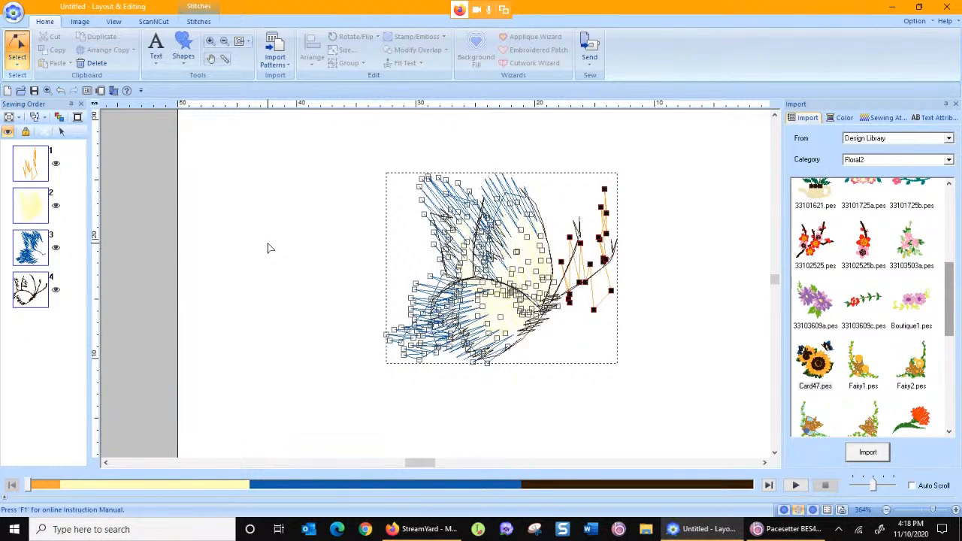
pyautogui.press('Delete')
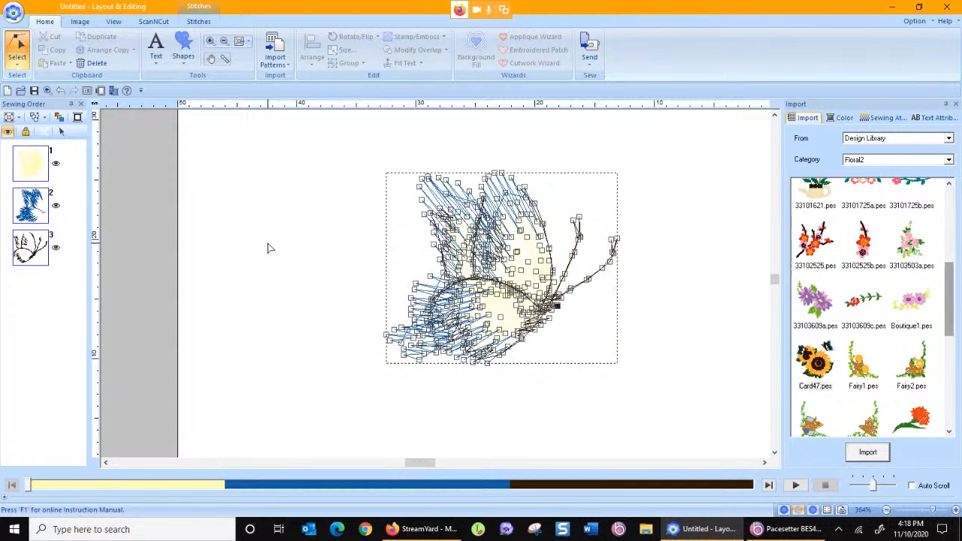
pyautogui.click(15, 64)
pyautogui.click(20, 96)
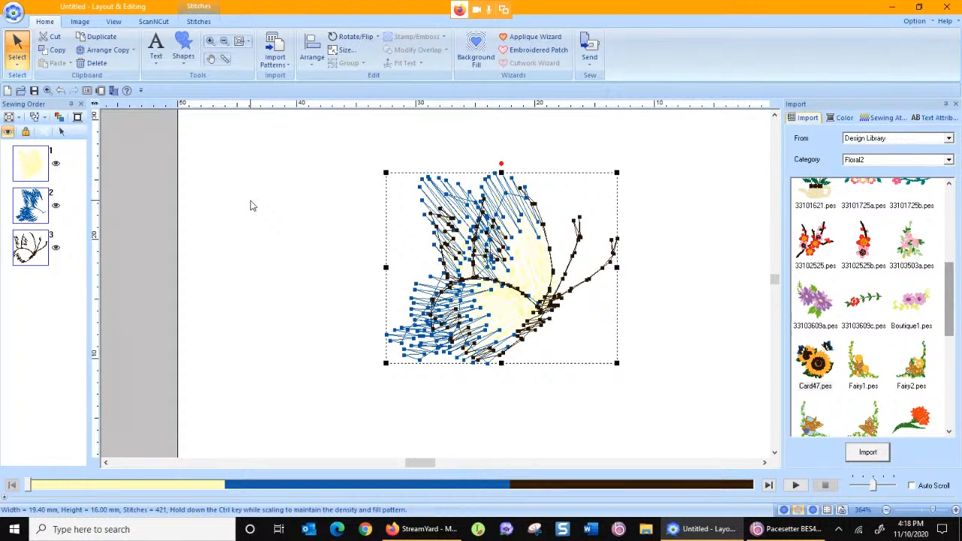
# - Import Card47.pes again, fit the whole page in view and move the sunflower design clear of the isolated butterfly
pyautogui.doubleClick(824, 366)
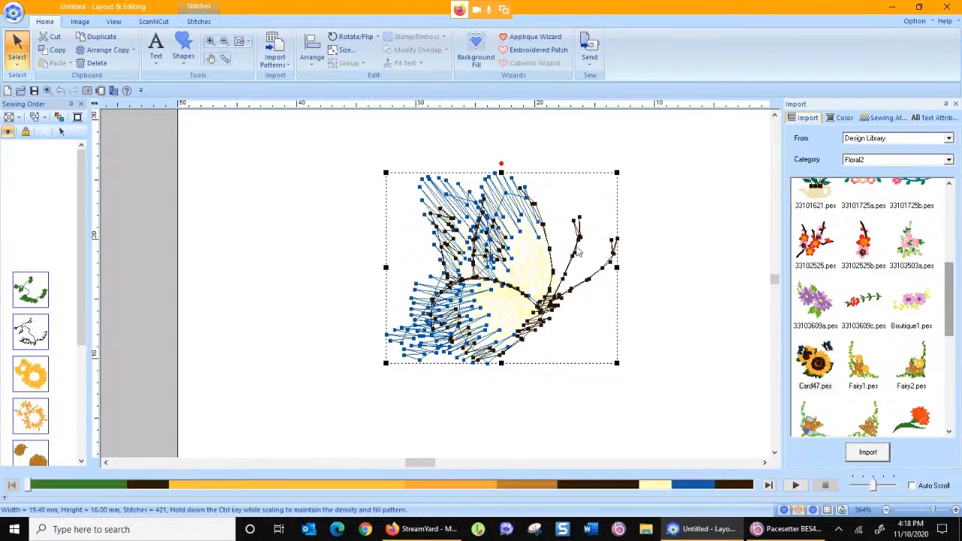
pyautogui.click(239, 42)
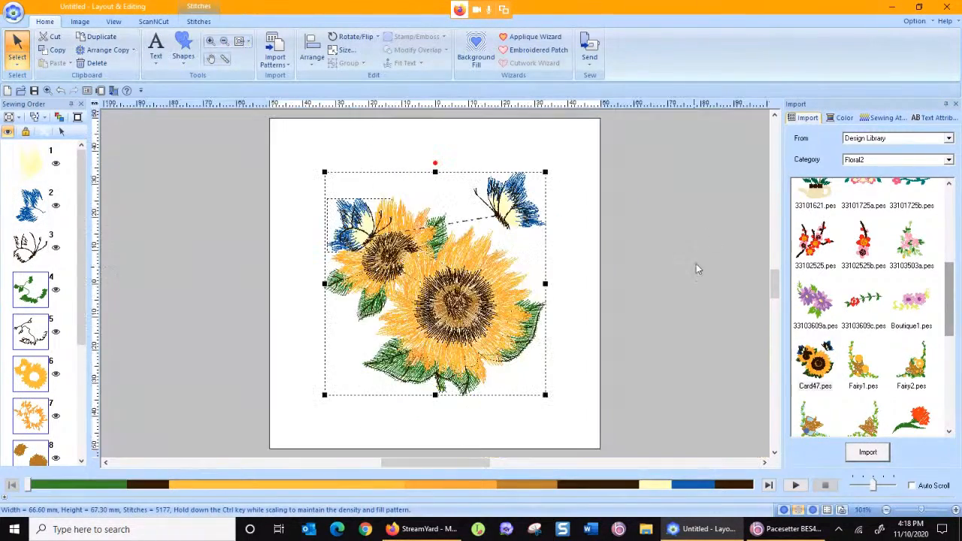
pyautogui.click(258, 169)
pyautogui.moveTo(354, 229); pyautogui.dragTo(448, 237)
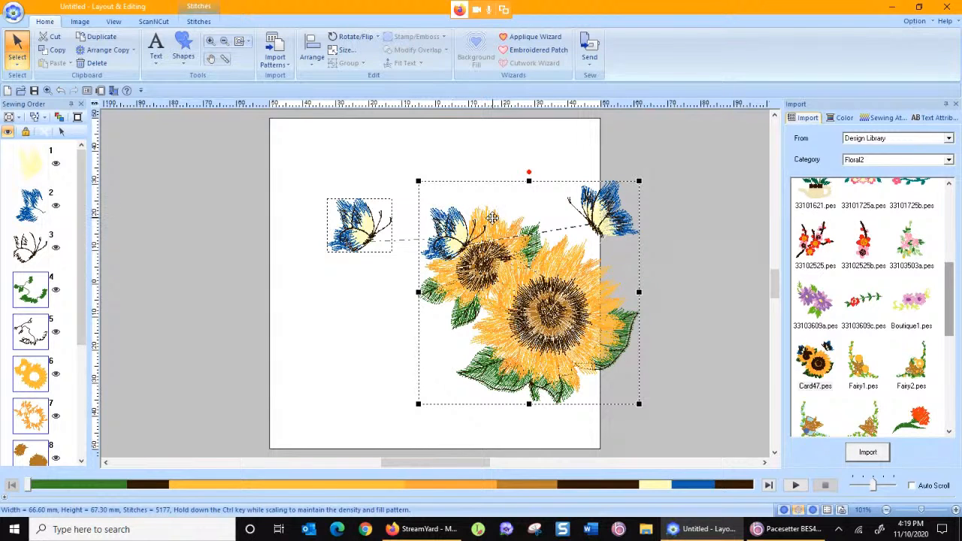
# - Delete the isolated butterfly, keeping the full sunflower design, and move that design fully back onto the page
pyautogui.press('Delete')
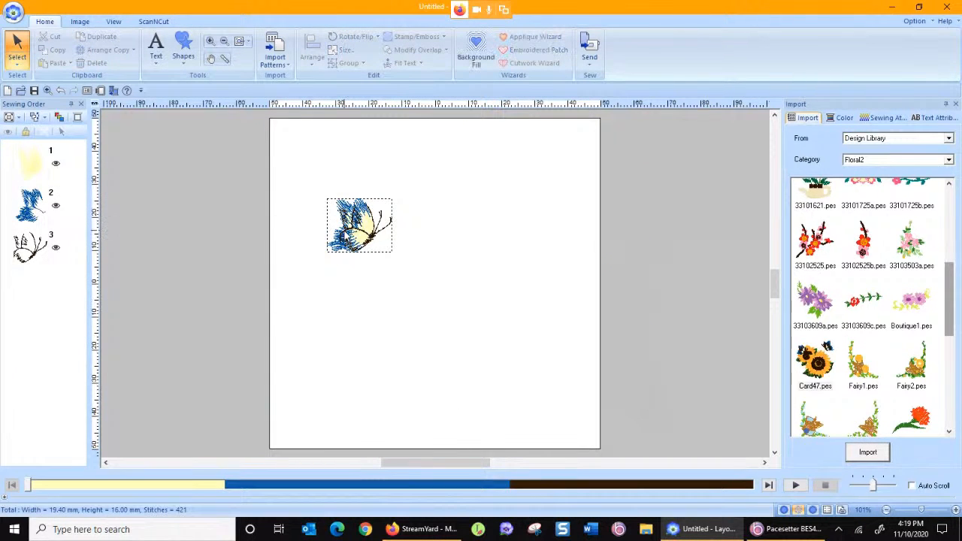
pyautogui.click(61, 90)
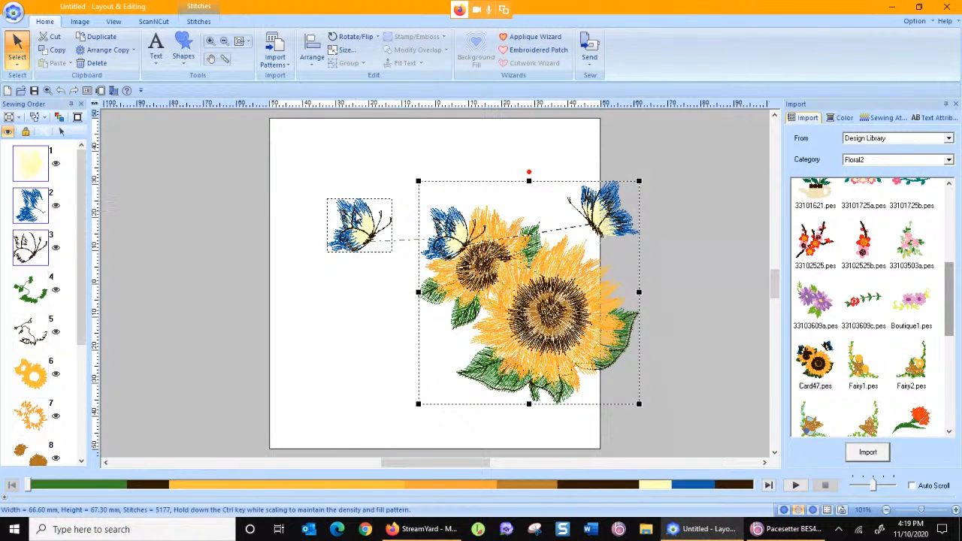
pyautogui.click(359, 226)
pyautogui.press('Delete')
pyautogui.moveTo(371, 249); pyautogui.dragTo(403, 249)
# - Divide the sunflower design's stitches by color into separate objects
pyautogui.click(199, 21)
pyautogui.click(111, 48)
pyautogui.click(191, 160)
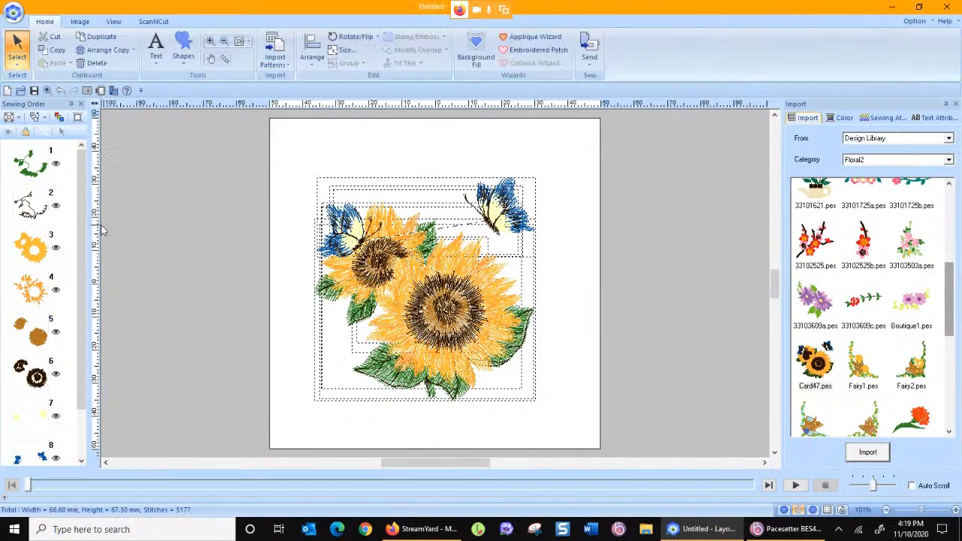
# - Delete the cream, blue and black butterfly color sections at the end of the sewing order
pyautogui.scroll(-3, 84, 343)
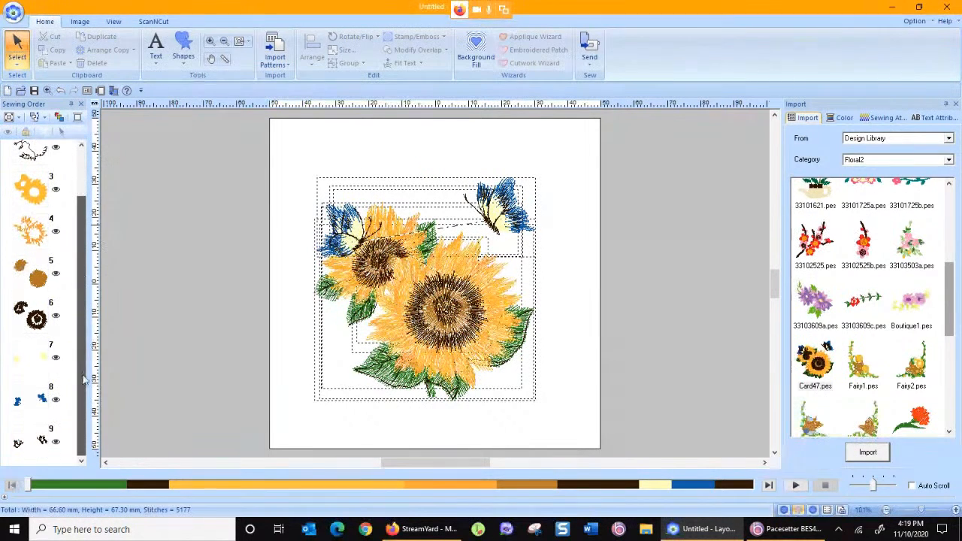
pyautogui.click(32, 359)
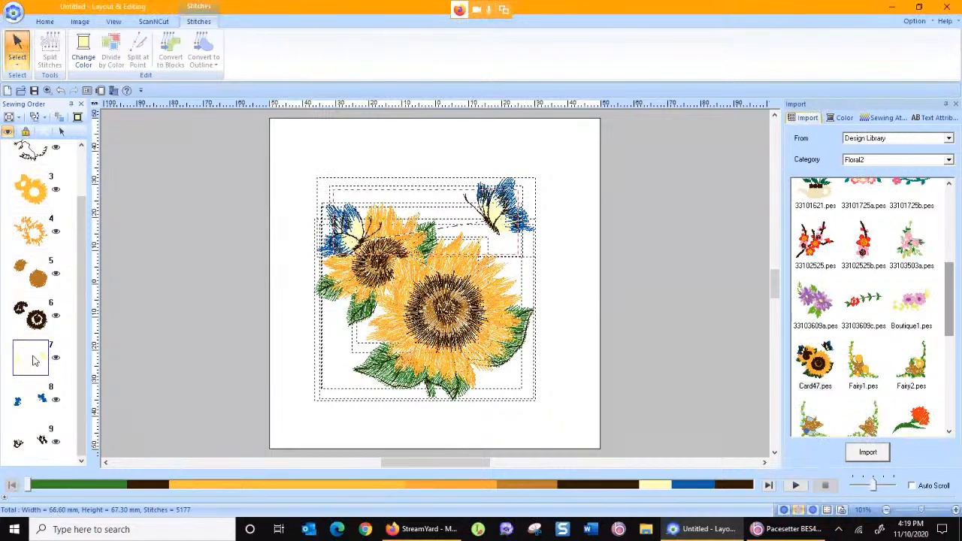
pyautogui.keyDown('shift'); pyautogui.click(30, 443); pyautogui.keyUp('shift')
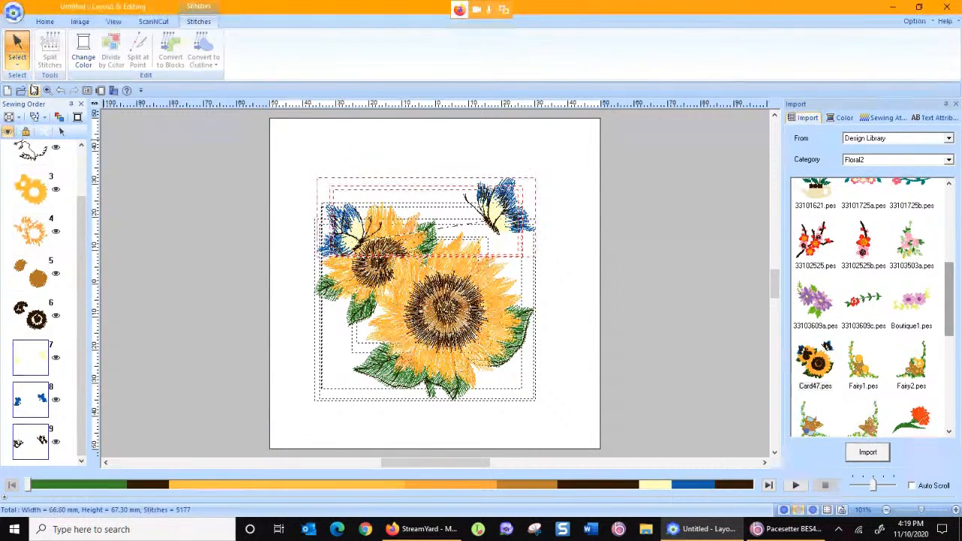
pyautogui.click(18, 45)
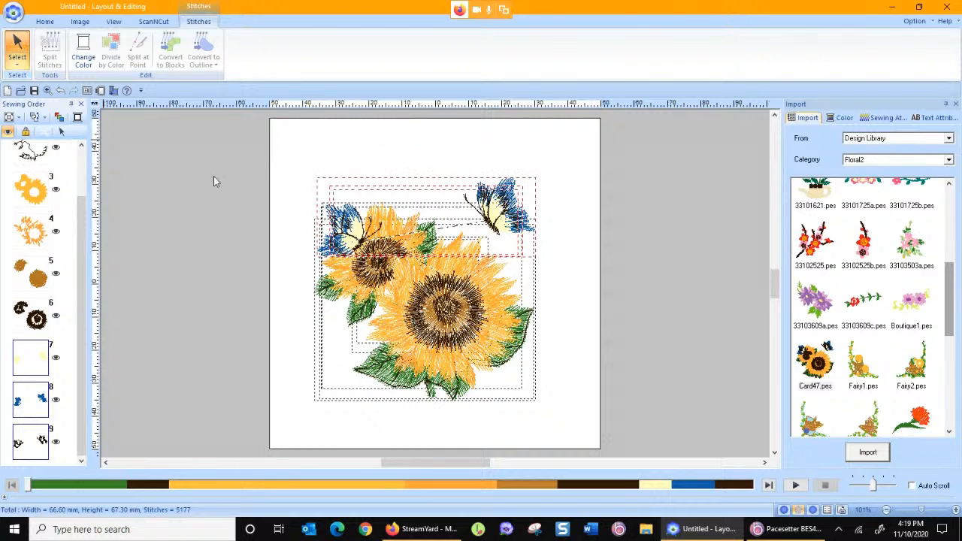
pyautogui.press('Delete')
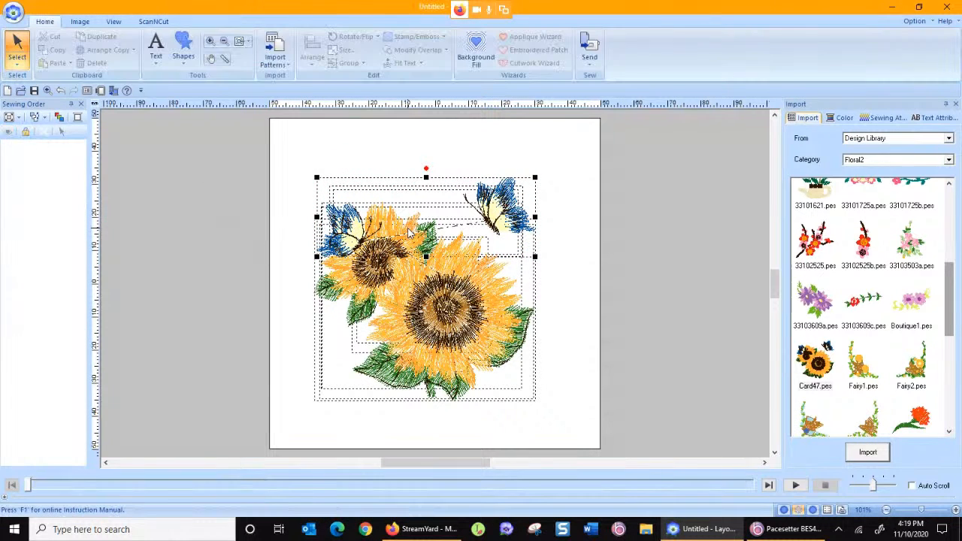
# - Draw a curved Manual Punch satin block about 17.3 mm wide and 13.5 mm high in the petal gap beside the small sunflower's center
pyautogui.click(211, 43)
pyautogui.moveTo(318, 210); pyautogui.dragTo(449, 311)
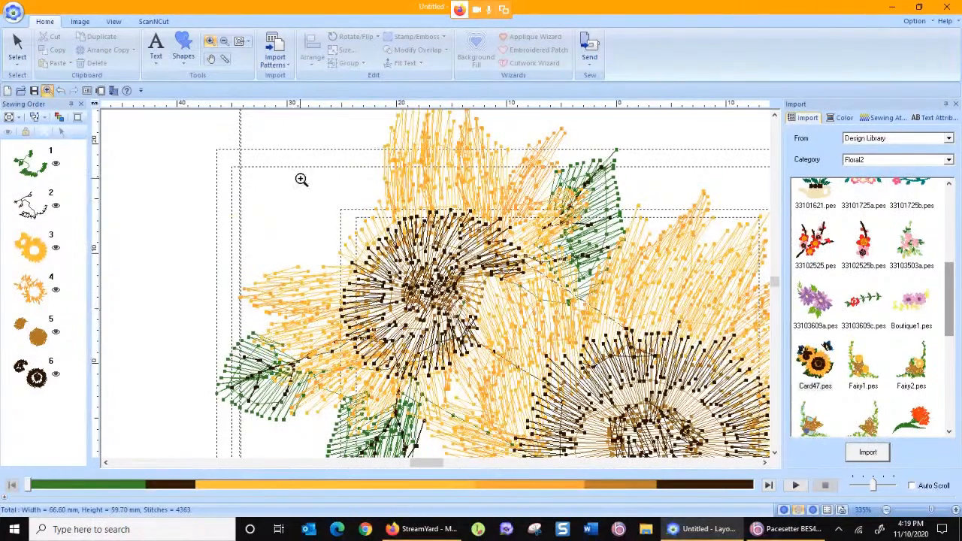
pyautogui.click(183, 48)
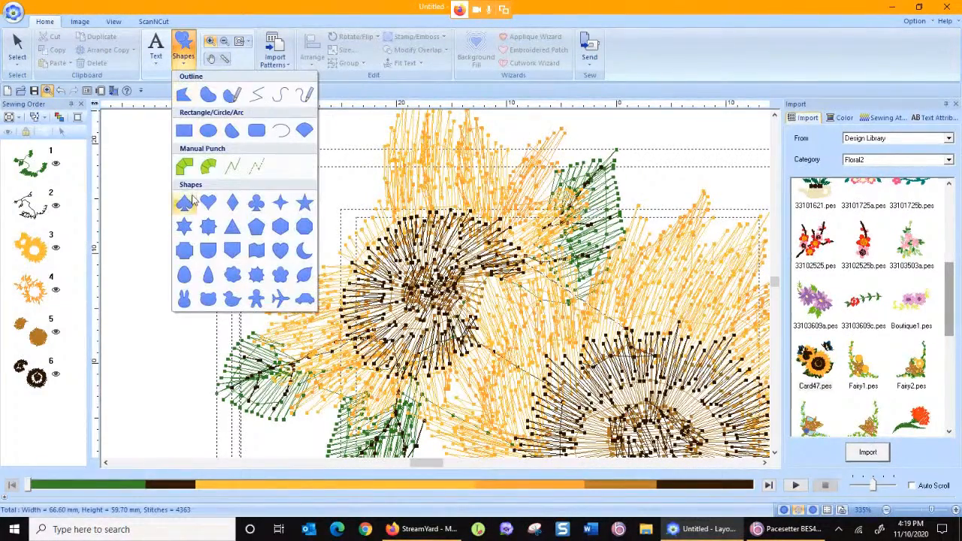
pyautogui.click(210, 169)
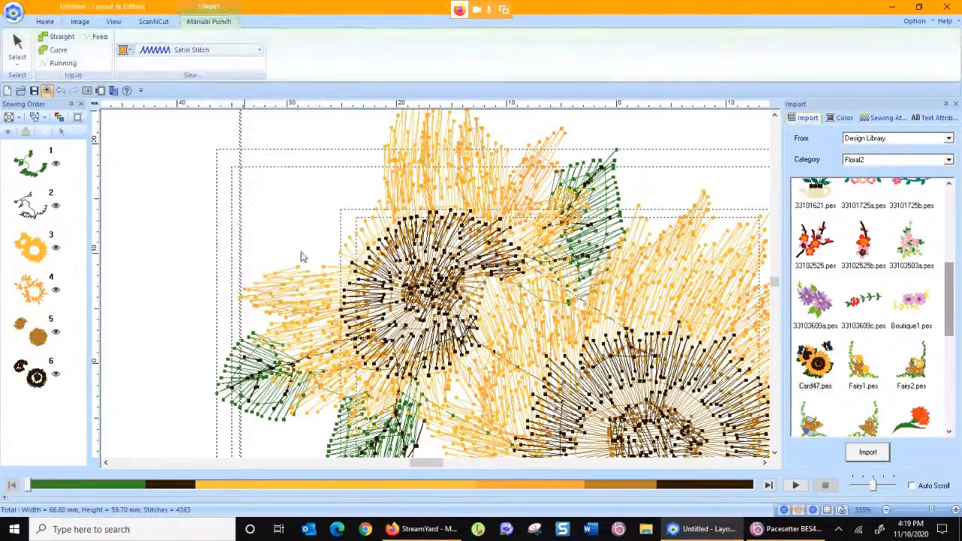
pyautogui.click(222, 239)
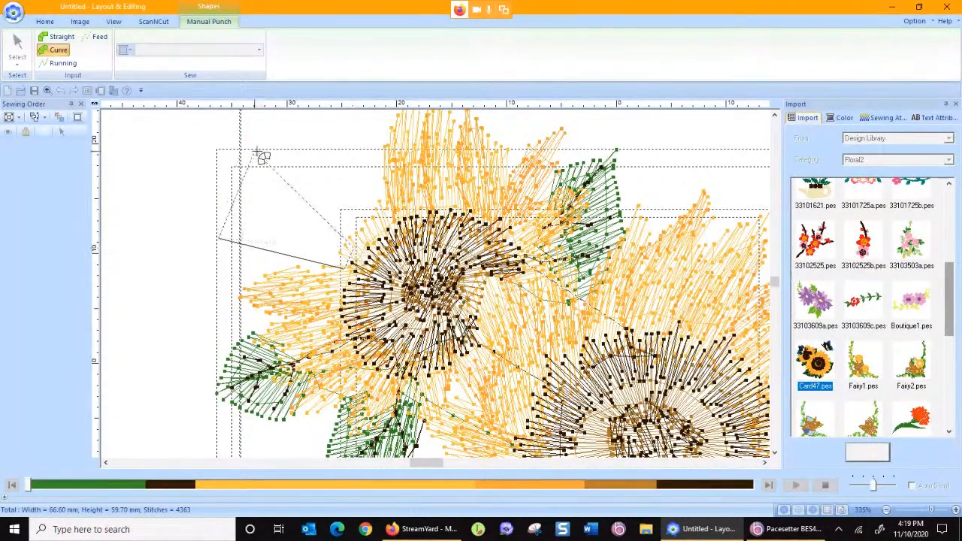
pyautogui.click(210, 157)
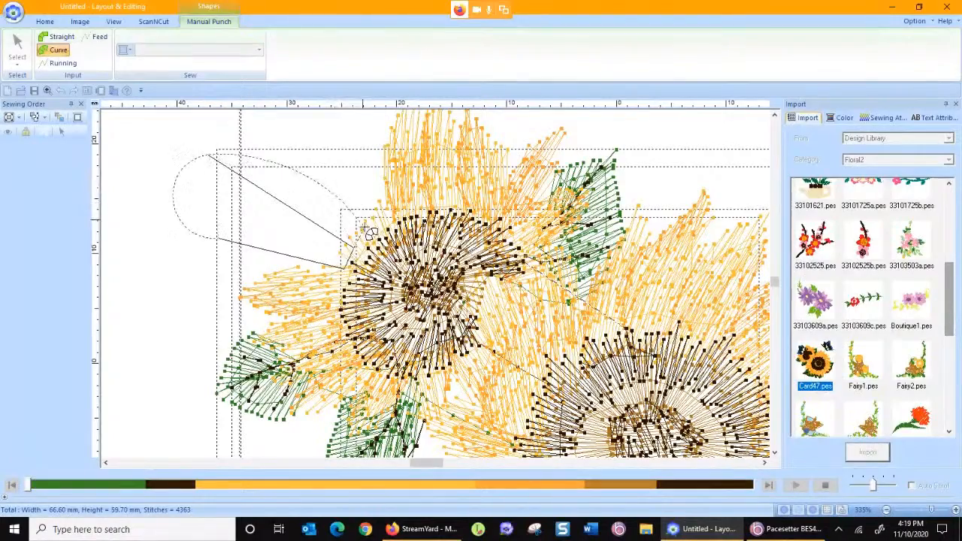
pyautogui.click(276, 128)
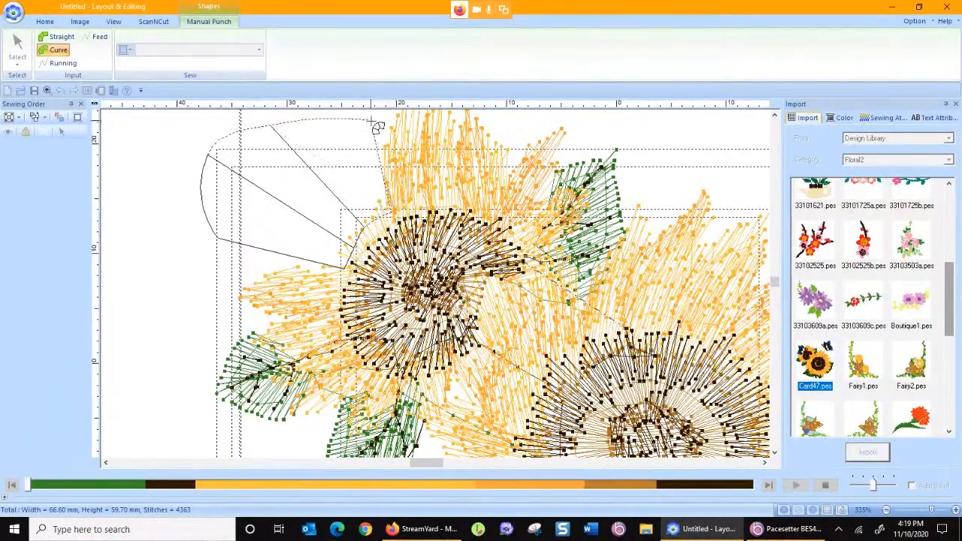
pyautogui.doubleClick(376, 125)
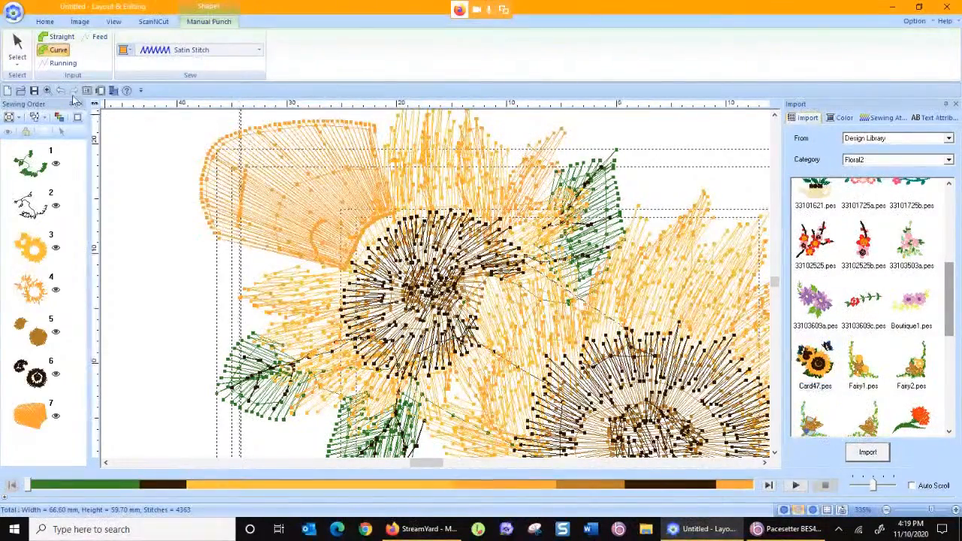
# - Reshape the new petal block by moving two points on its outer edge inward toward the flower
pyautogui.click(17, 48)
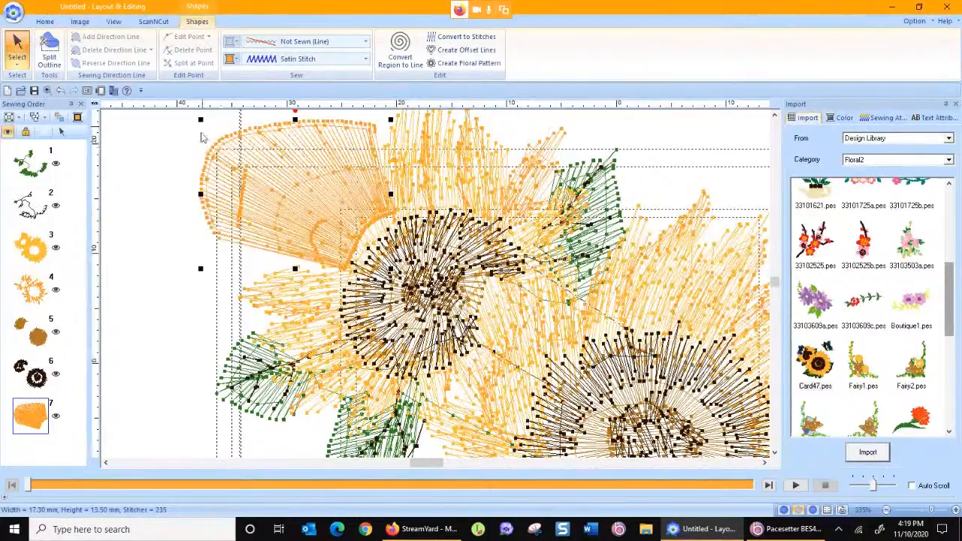
pyautogui.click(17, 66)
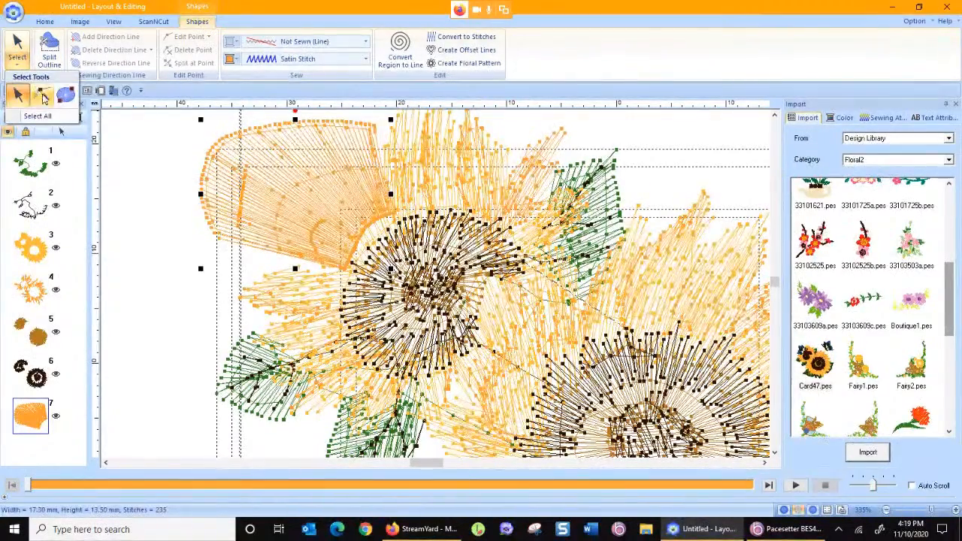
pyautogui.click(43, 94)
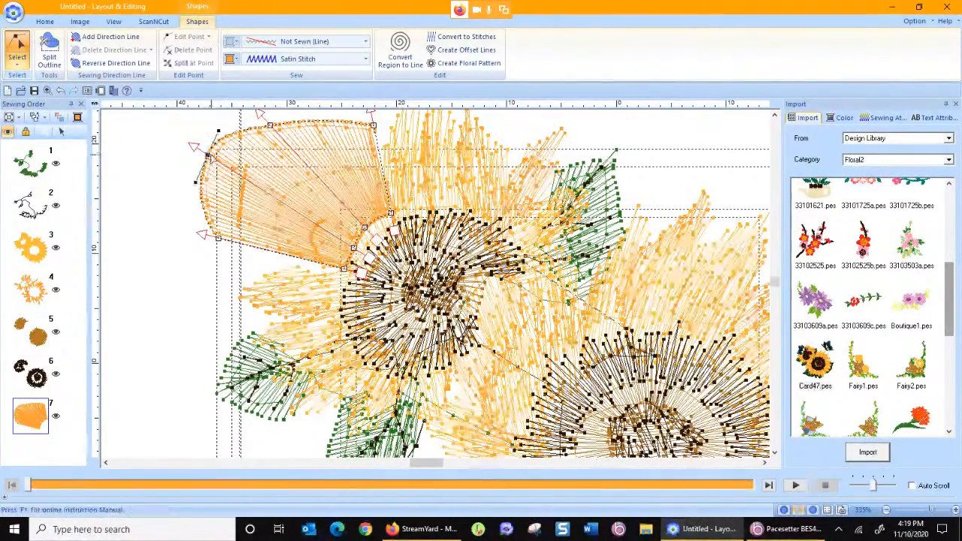
pyautogui.moveTo(207, 156); pyautogui.dragTo(234, 164)
pyautogui.moveTo(220, 239); pyautogui.dragTo(229, 244)
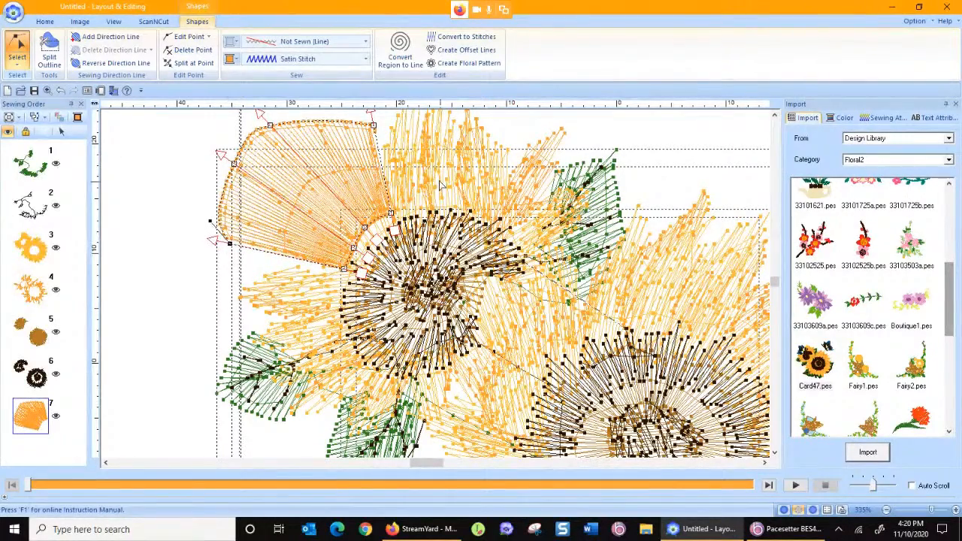
# - Show the design in realistic view and delete the drawn petal block
pyautogui.click(812, 509)
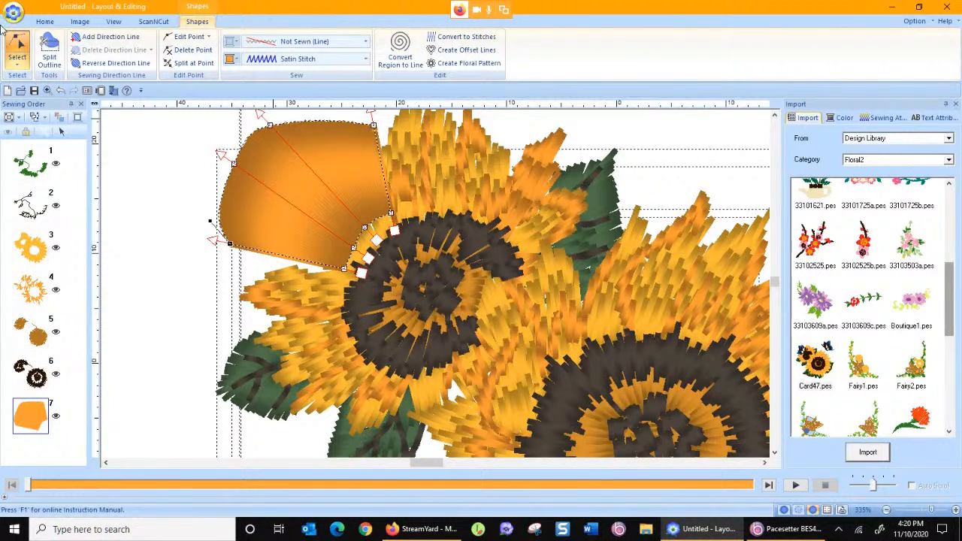
pyautogui.click(16, 63)
pyautogui.click(18, 97)
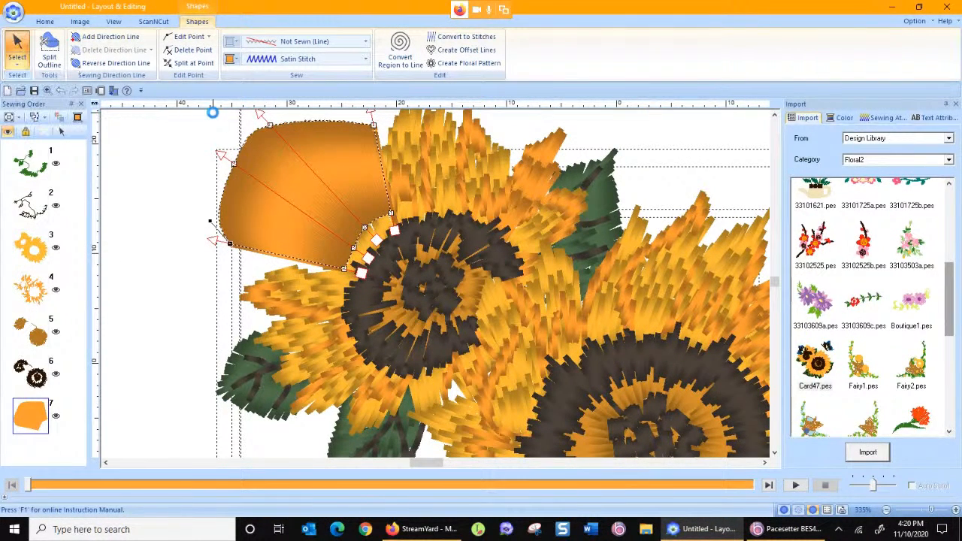
pyautogui.press('Delete')
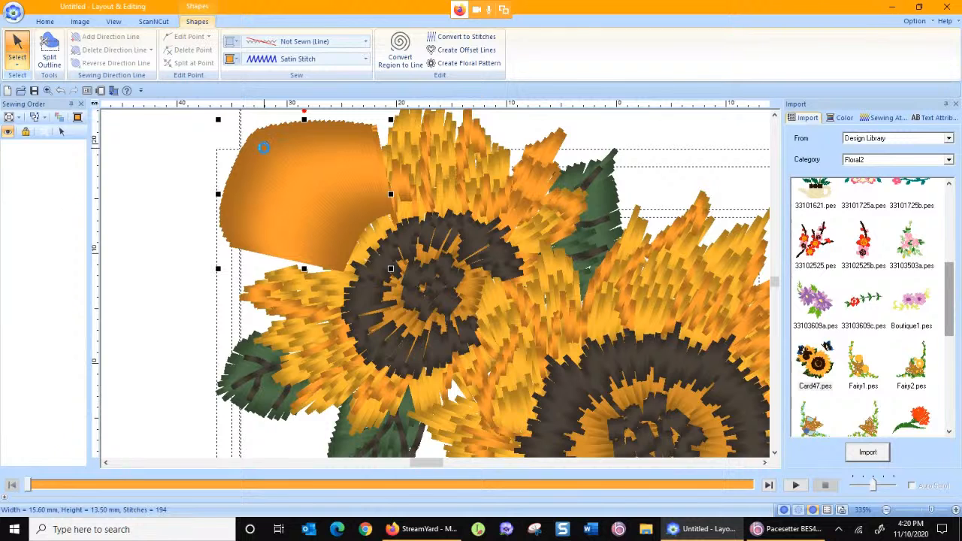